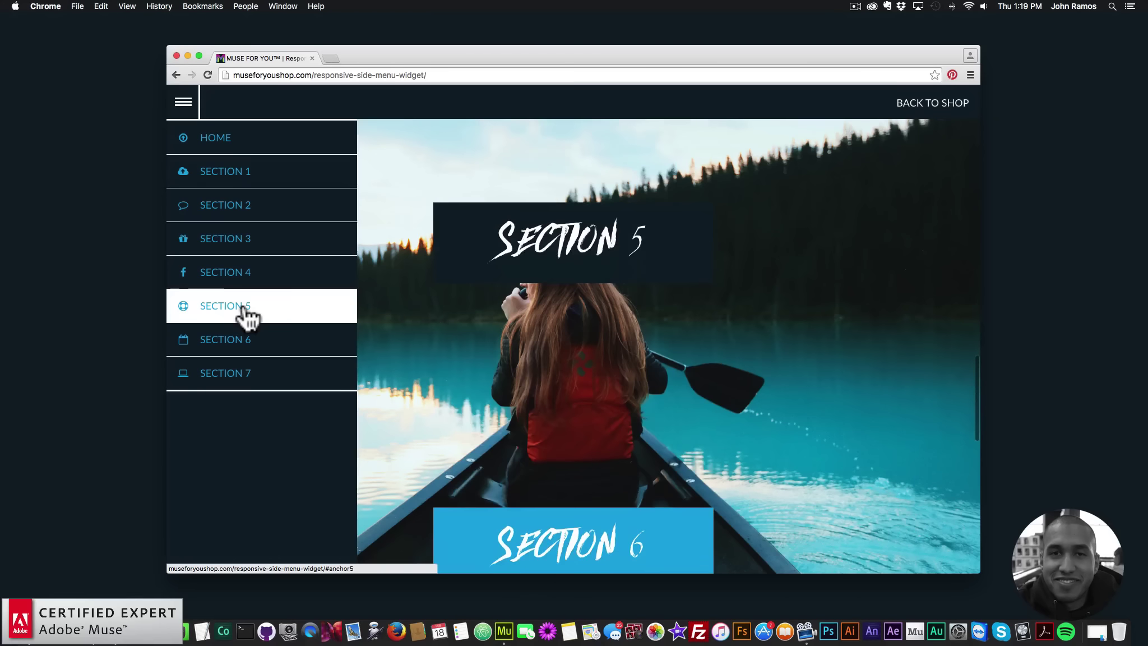
Test the side menu's Section 7 and Home links on the demo page and close the menu.
click(268, 387)
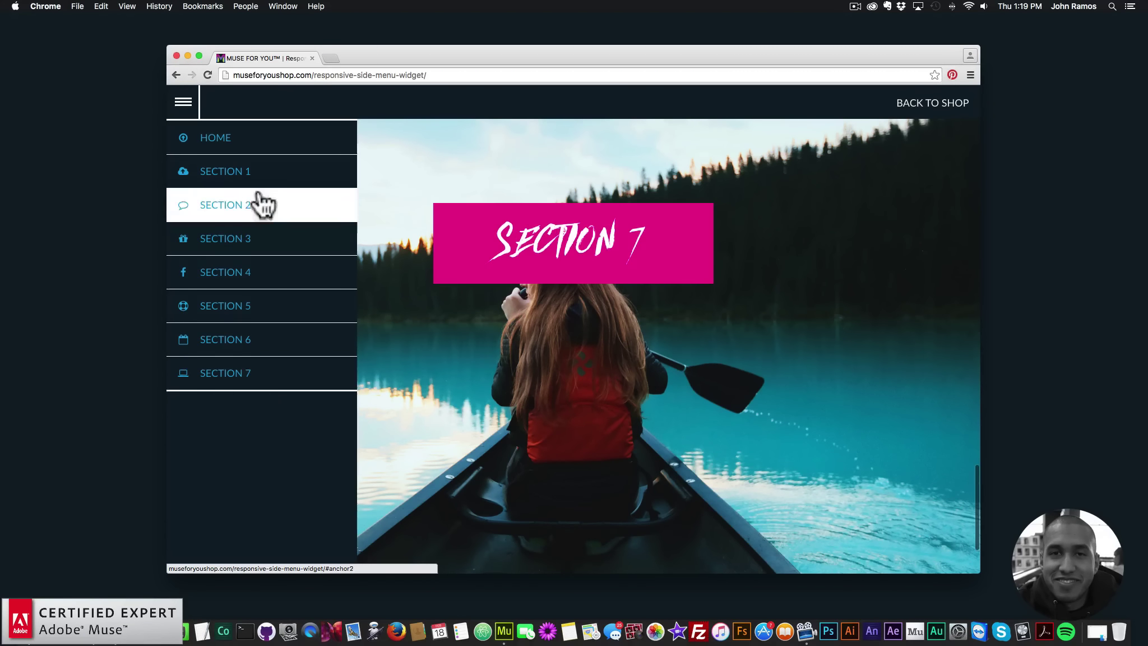
click(256, 152)
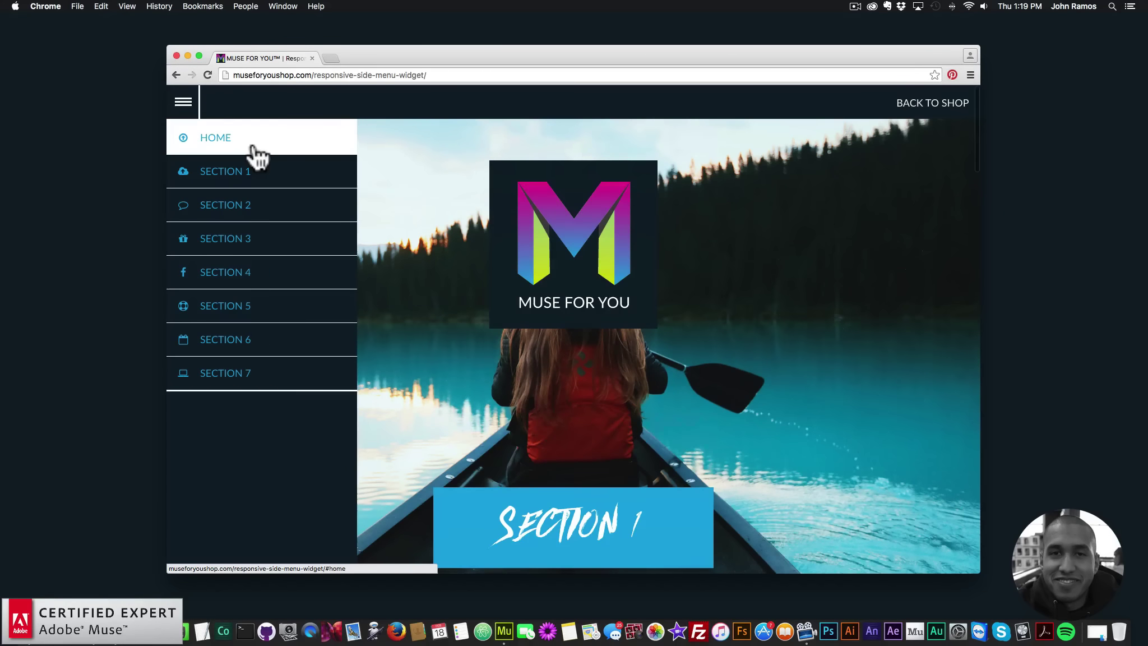
click(907, 263)
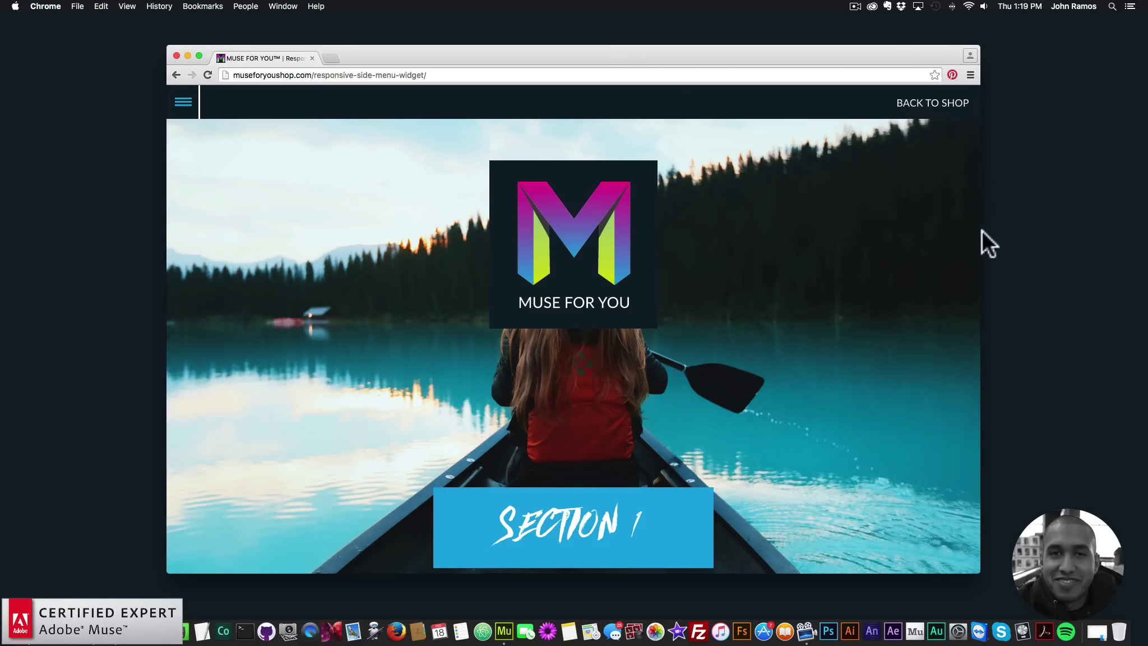
Narrow the browser window to phone width and test the side menu's opening, closing and Section 2 link.
drag(981, 234, 361, 214)
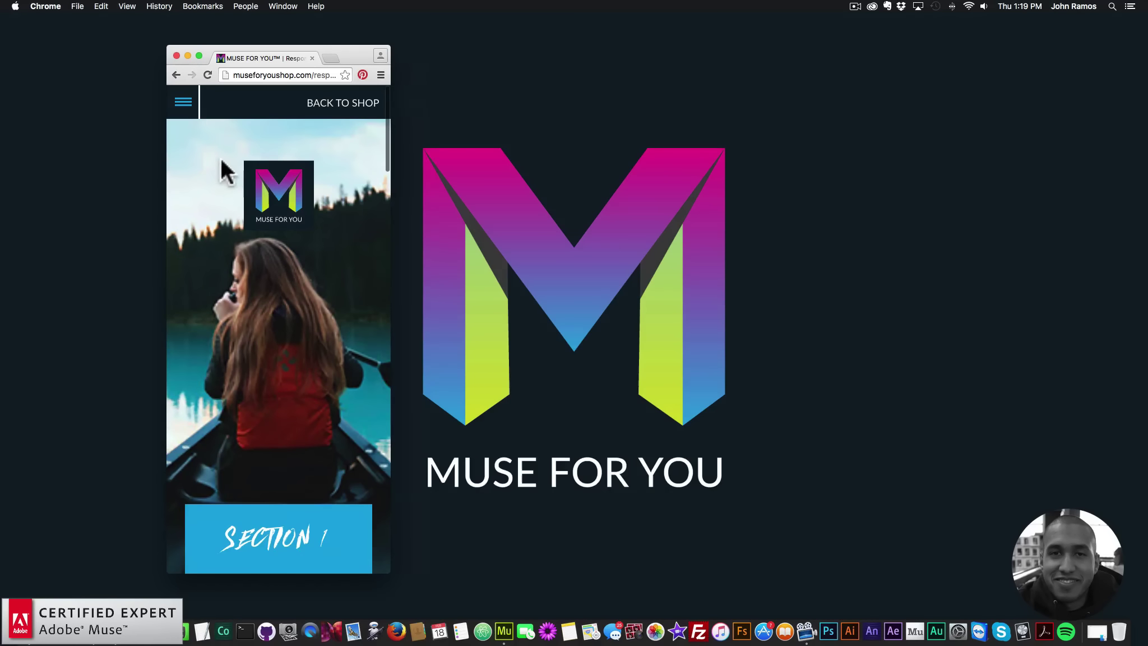
click(183, 102)
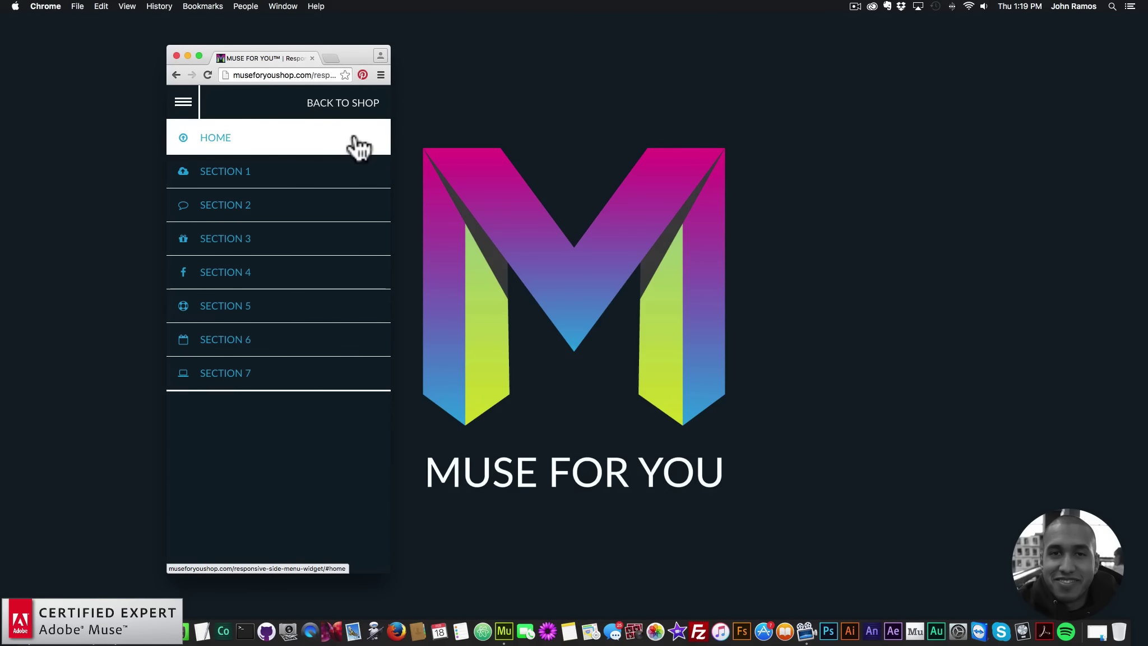
click(184, 102)
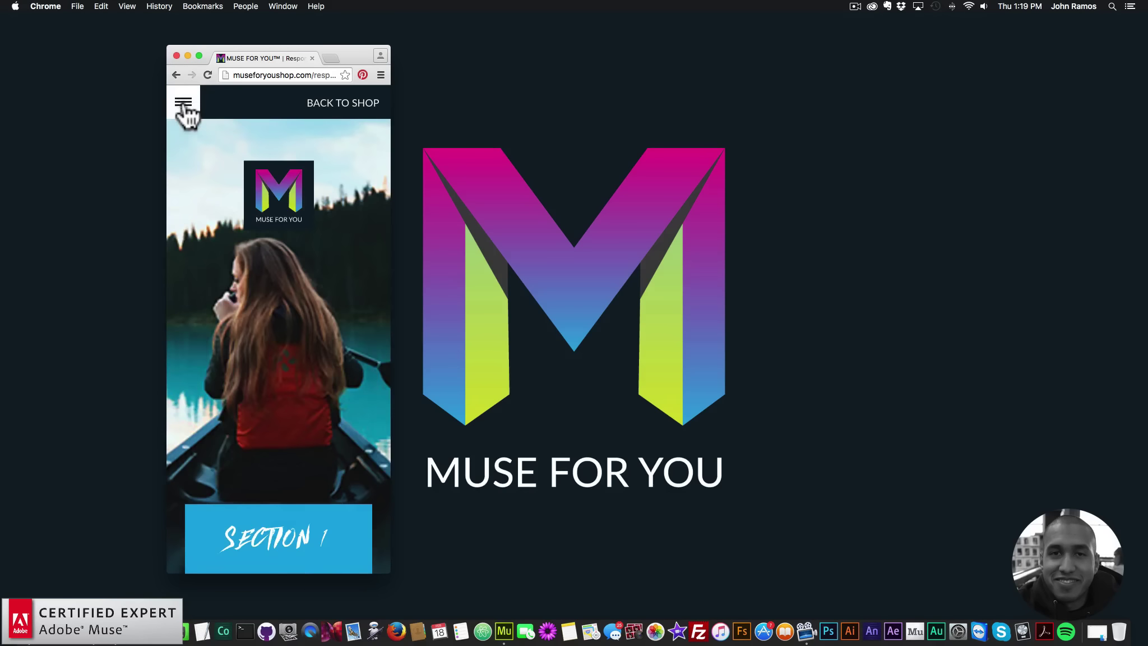
mouse_move(175, 169)
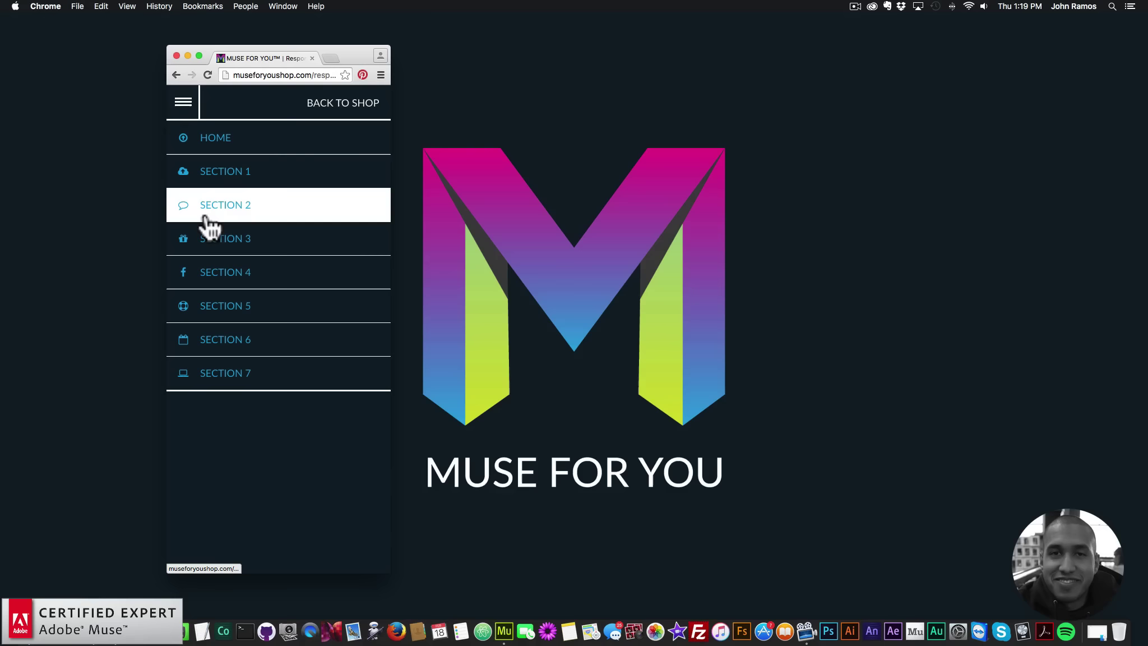
click(184, 104)
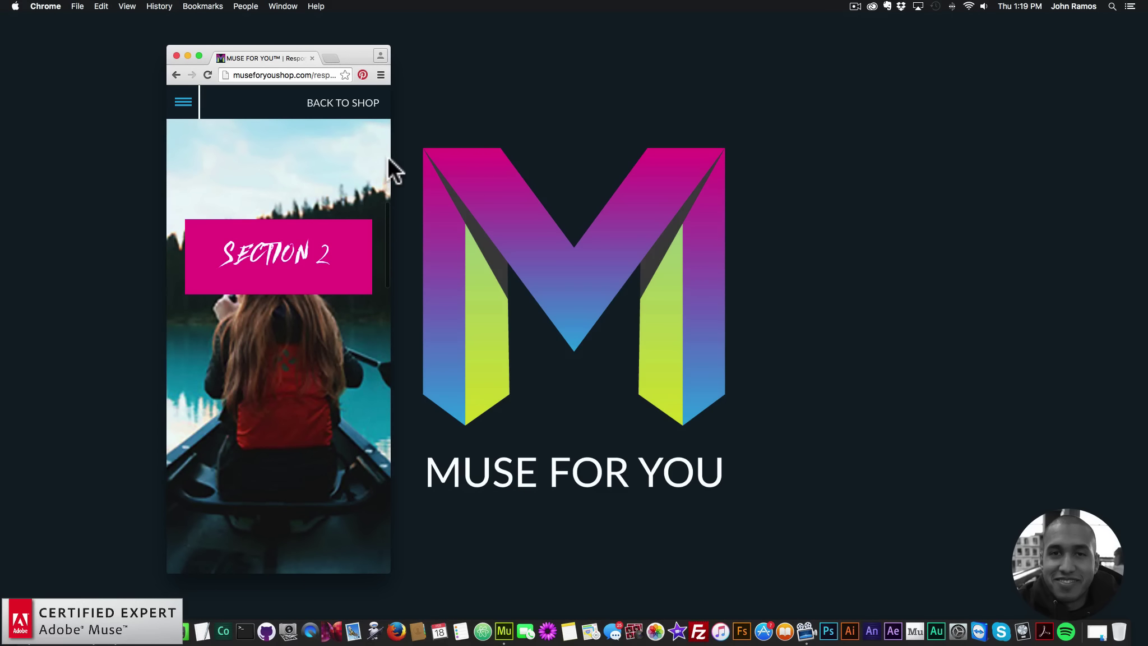
Widen the browser window, retest the side menu's Section 7 and Home links, and return to the shop.
drag(396, 161, 993, 226)
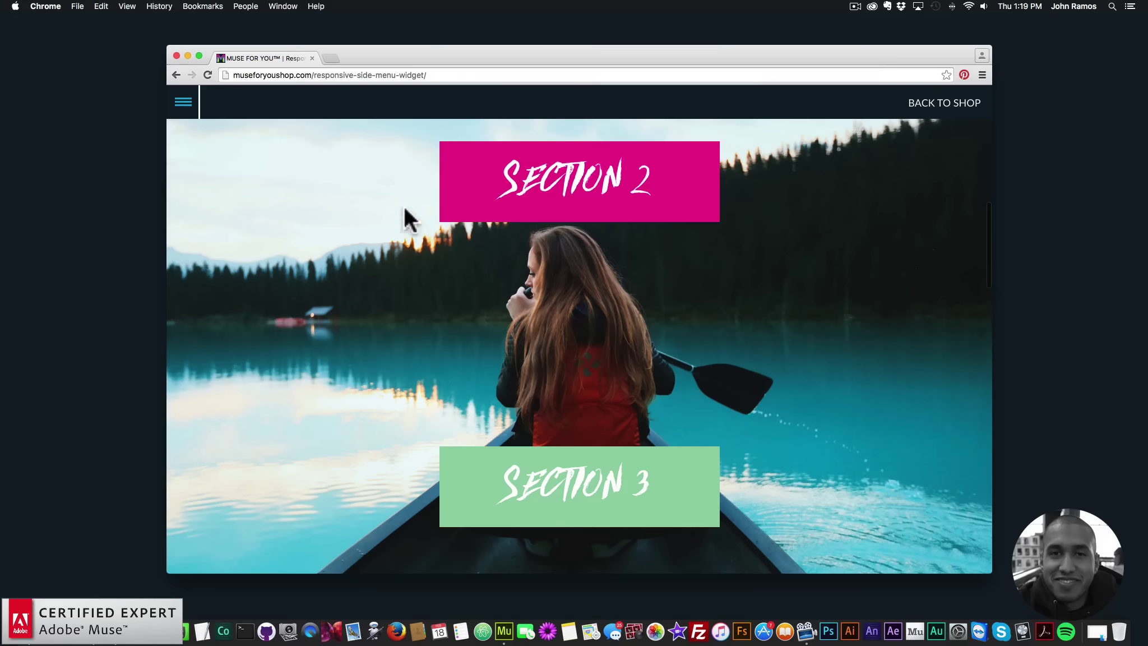
click(188, 104)
click(229, 376)
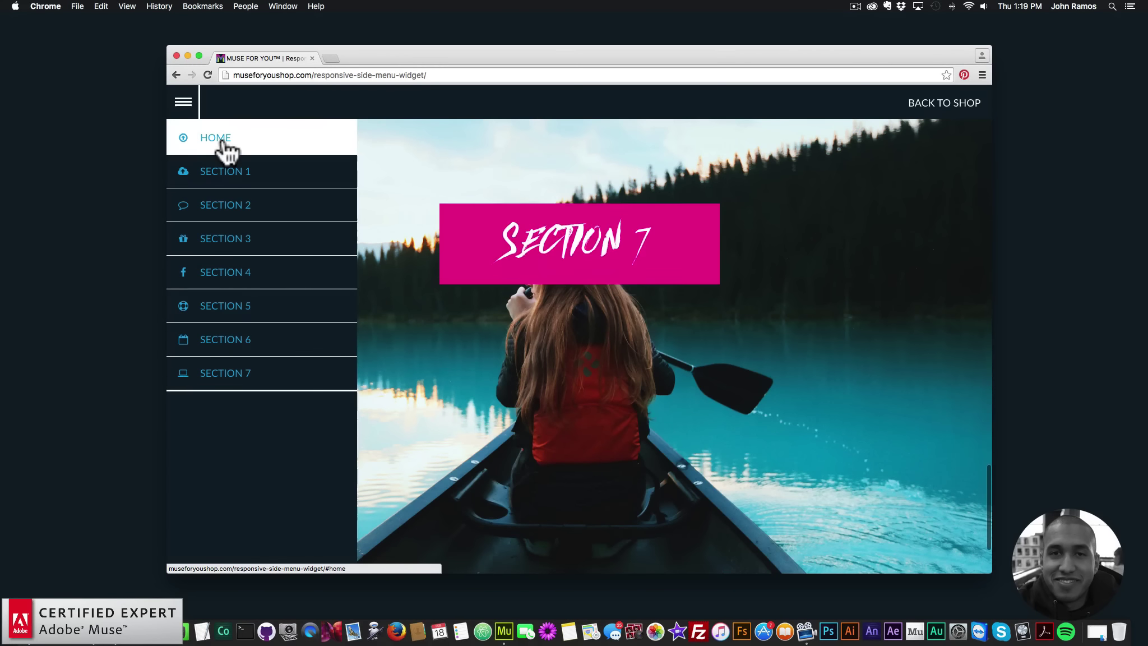
click(224, 145)
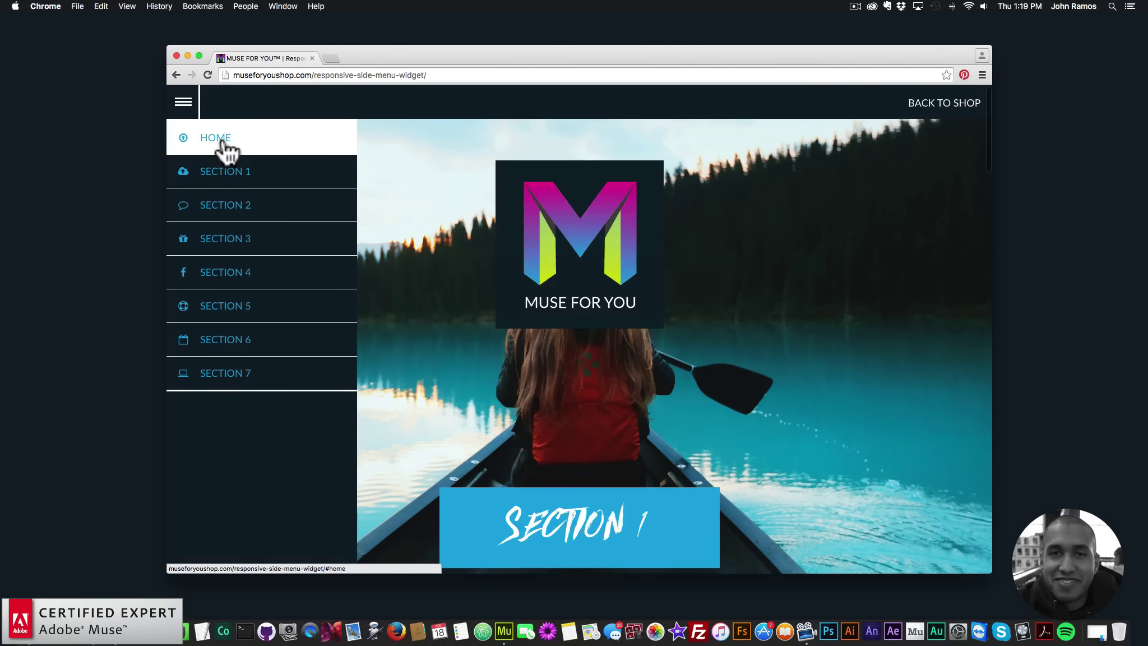
click(925, 104)
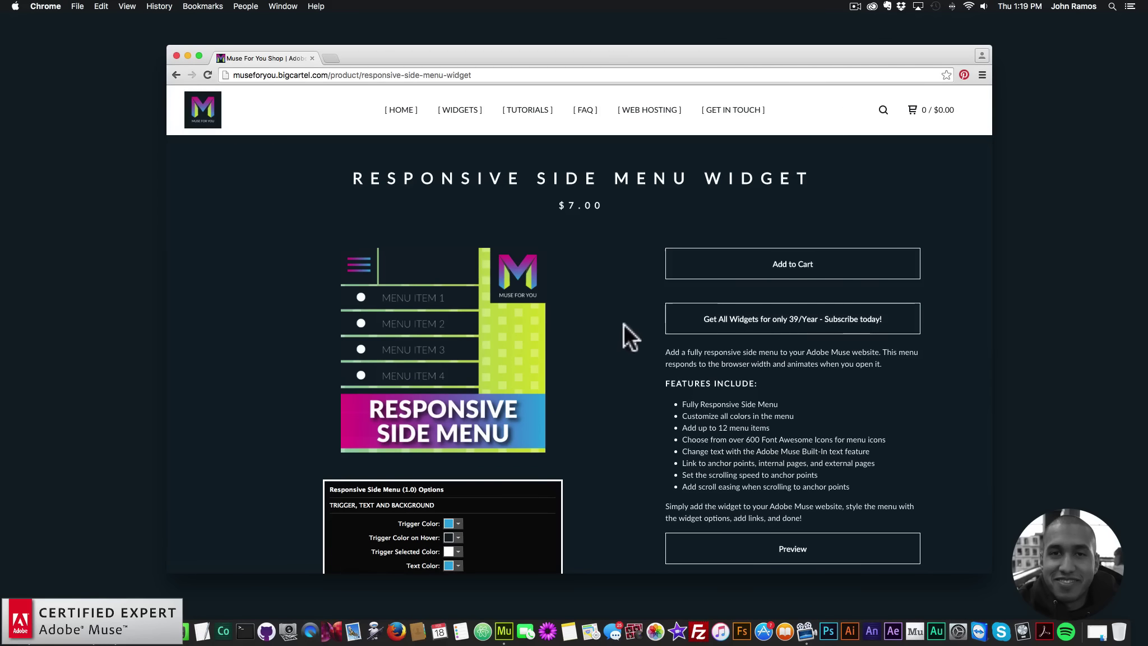
Open museforyoushop.com in a new browser tab and go to its widget shop.
click(333, 55)
text(museforyous)
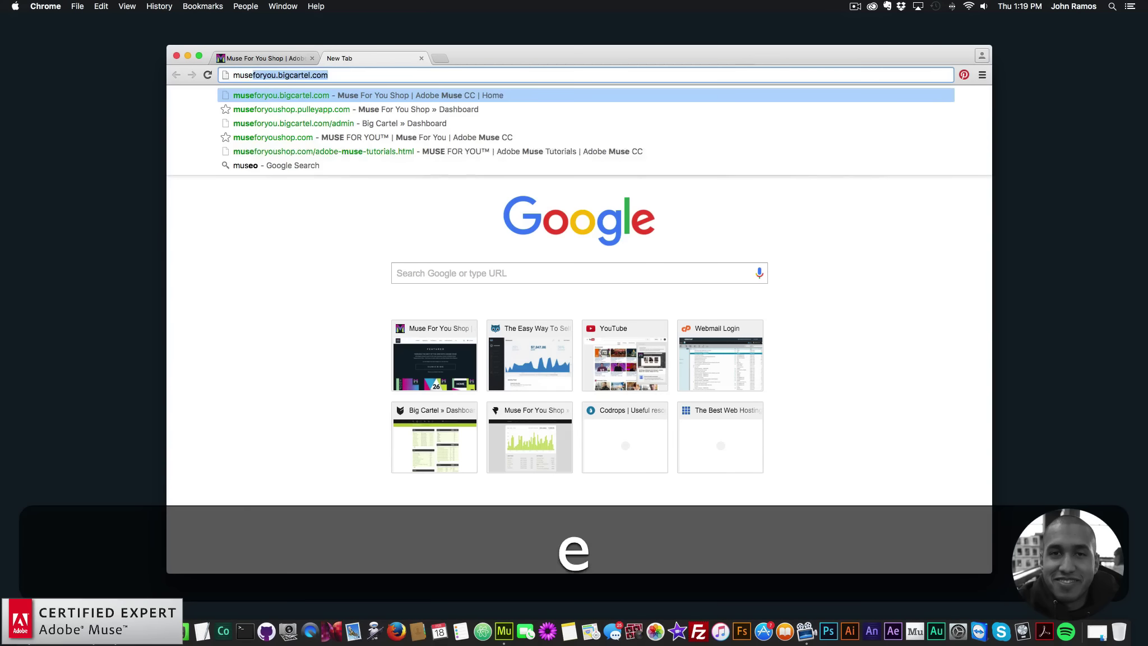
text(hop.c)
key(Return)
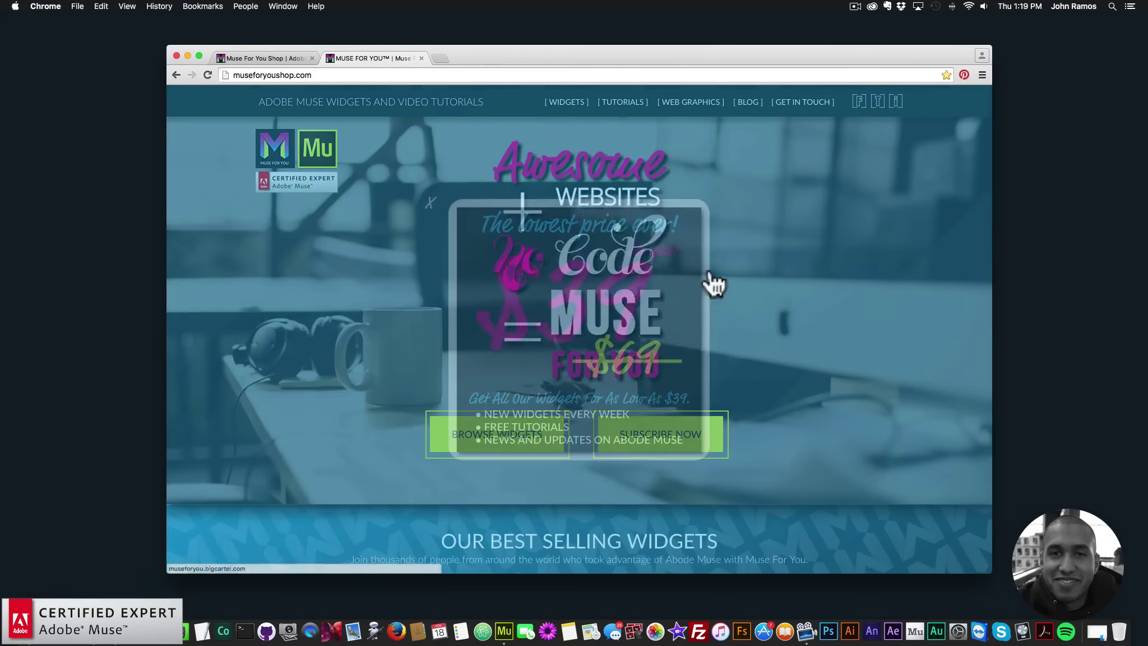
click(565, 307)
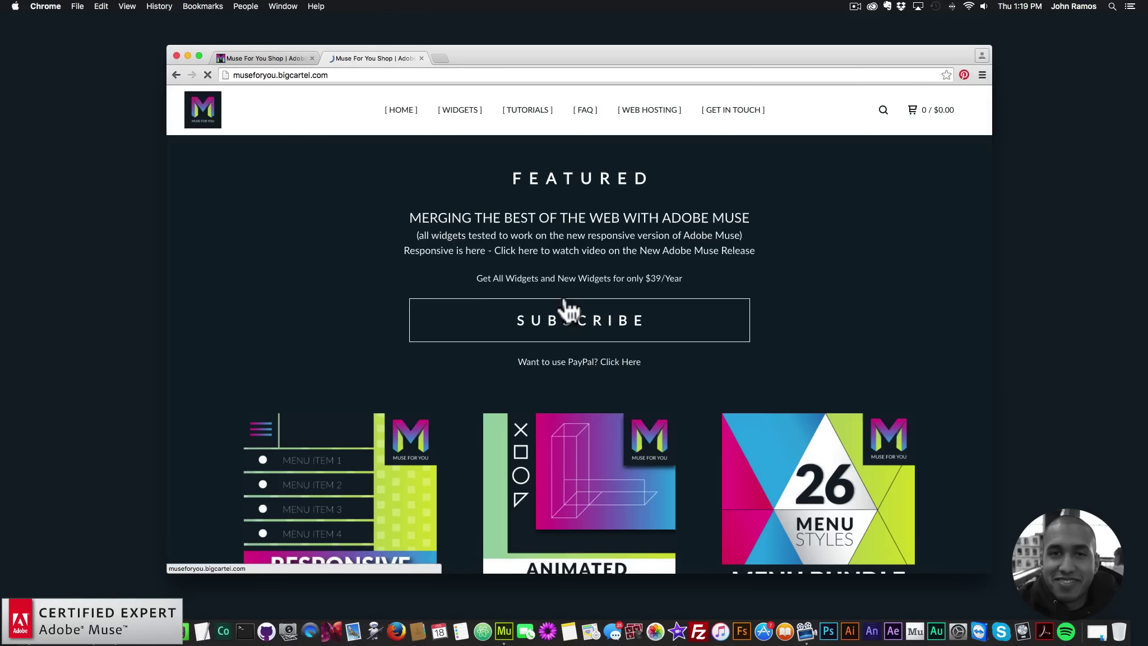
Look over the featured shop items and open the Responsive Side Menu Widget product page.
scroll(353, 317, down, 4)
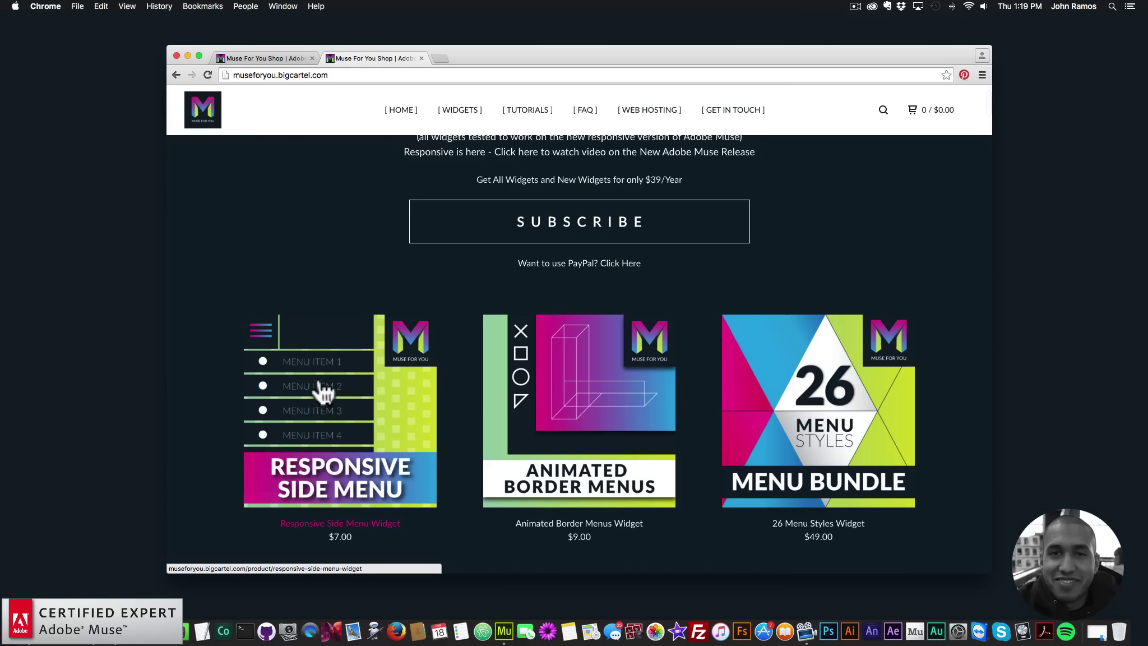
scroll(319, 381, up, 4)
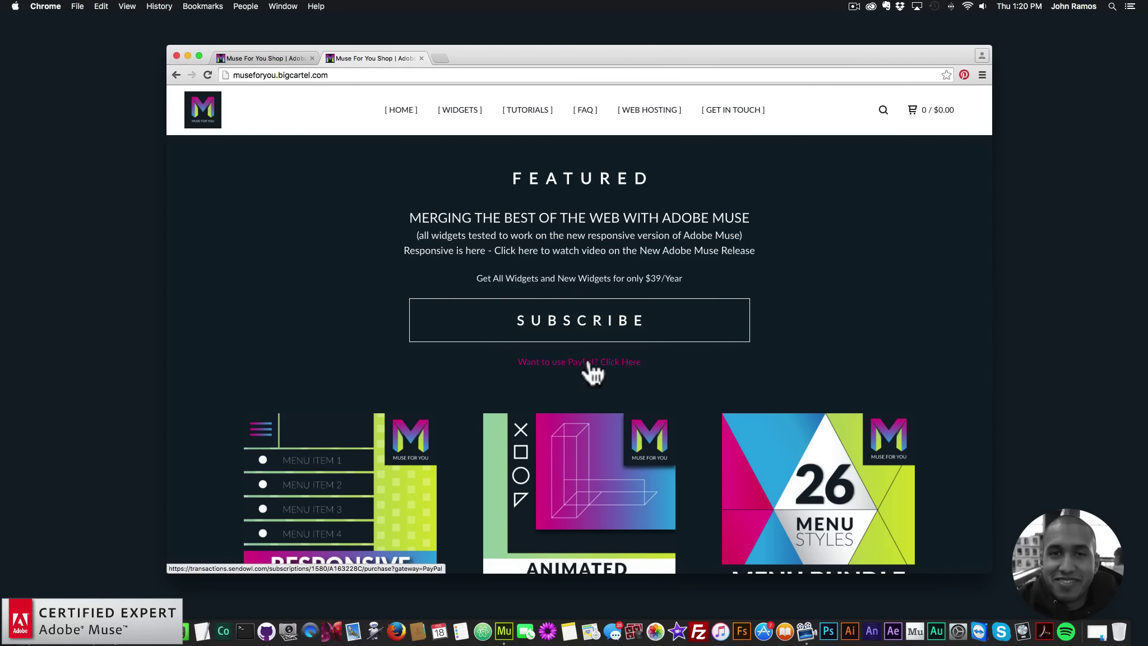
scroll(338, 470, down, 3)
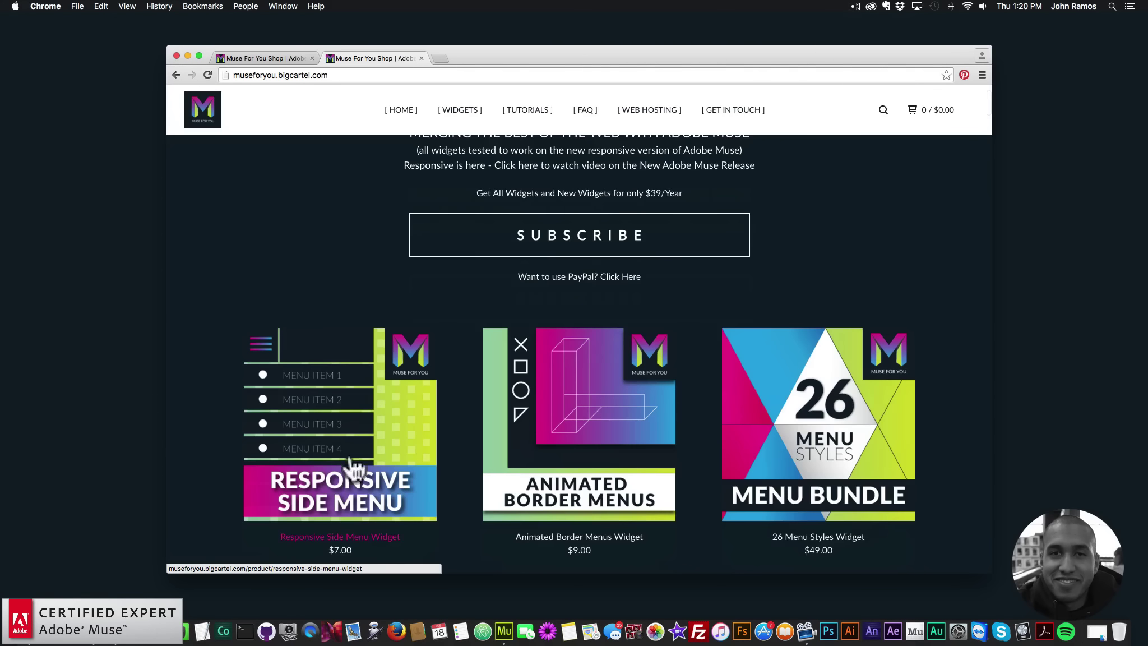
click(338, 450)
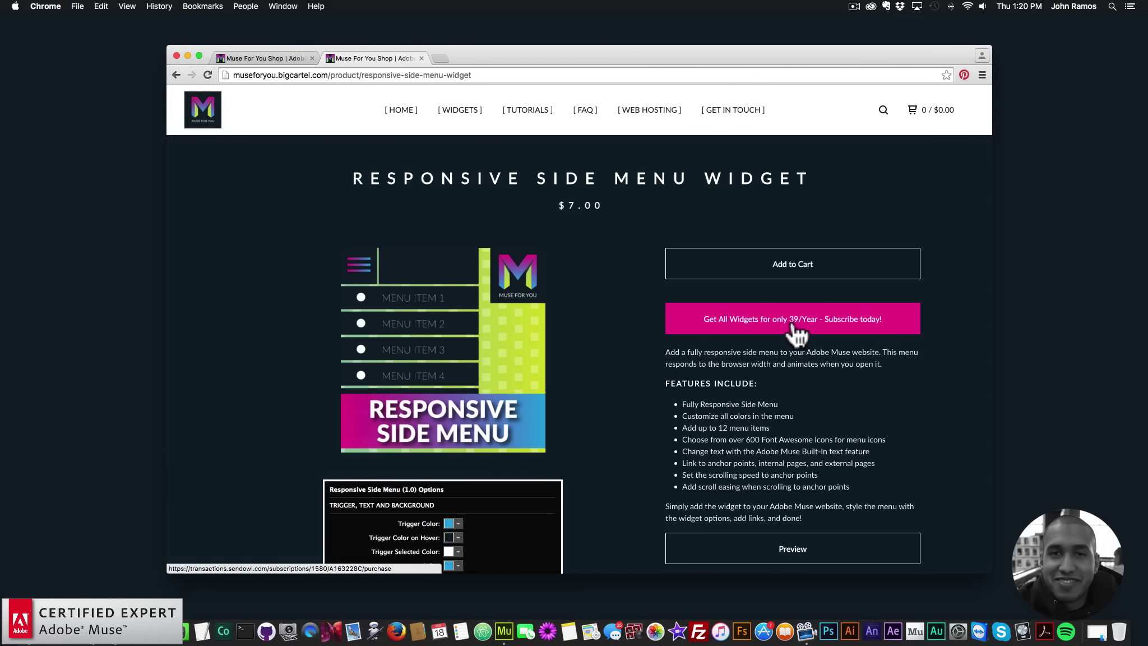
Examine the Responsive Side Menu Widget's feature list and the pictures of its options.
scroll(770, 377, down, 1)
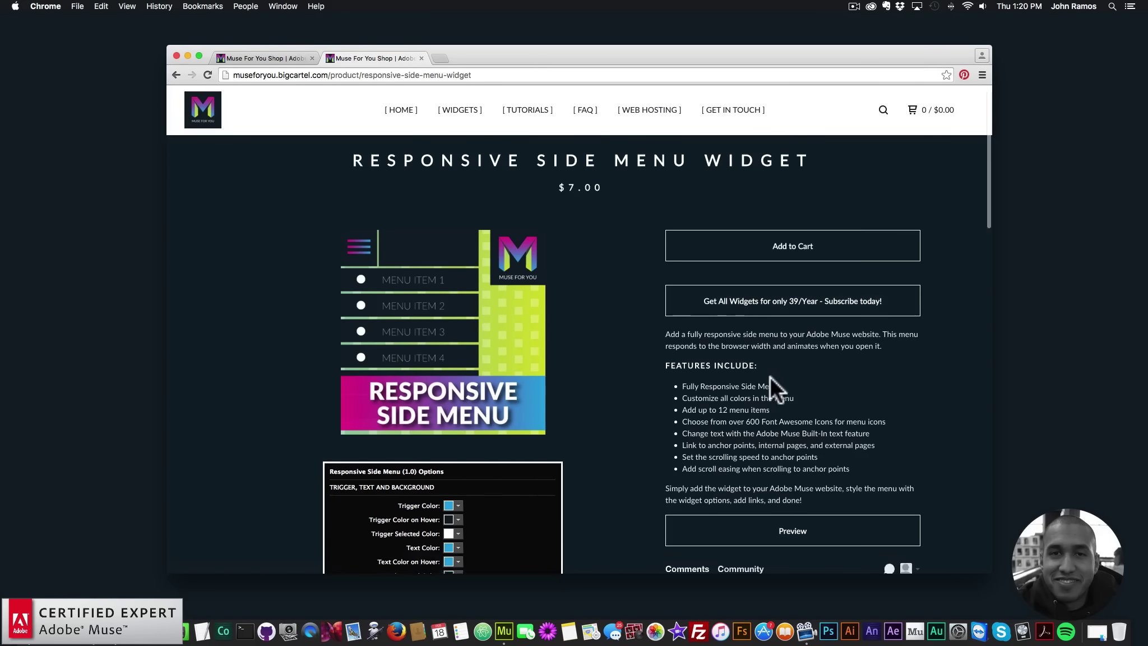
scroll(769, 376, down, 2)
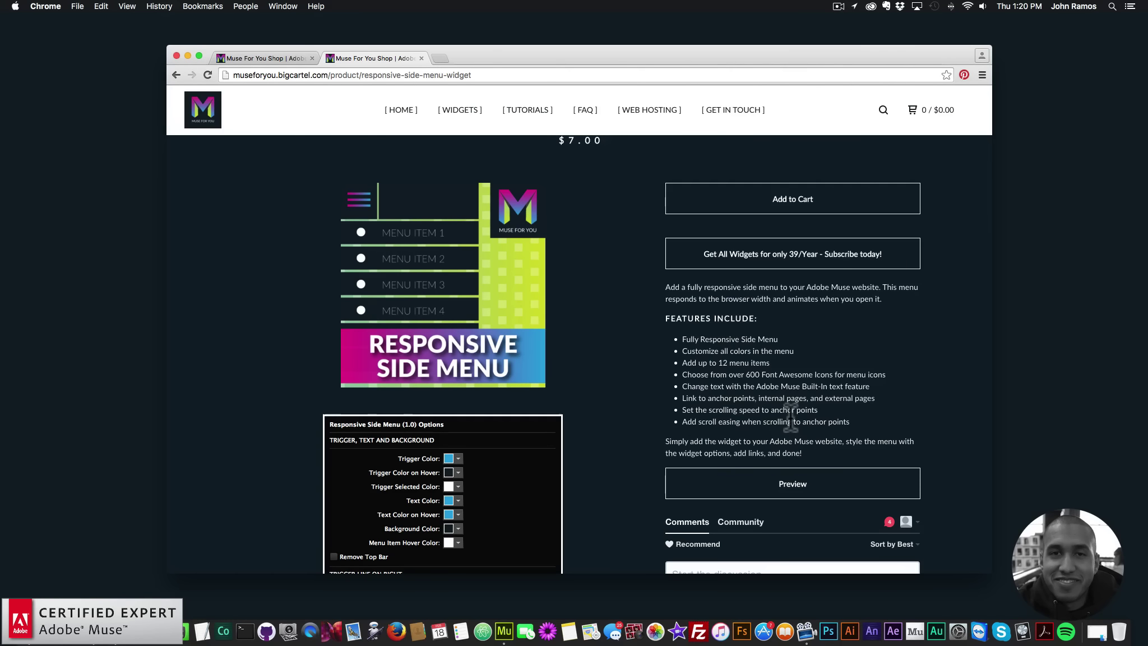
scroll(591, 335, down, 5)
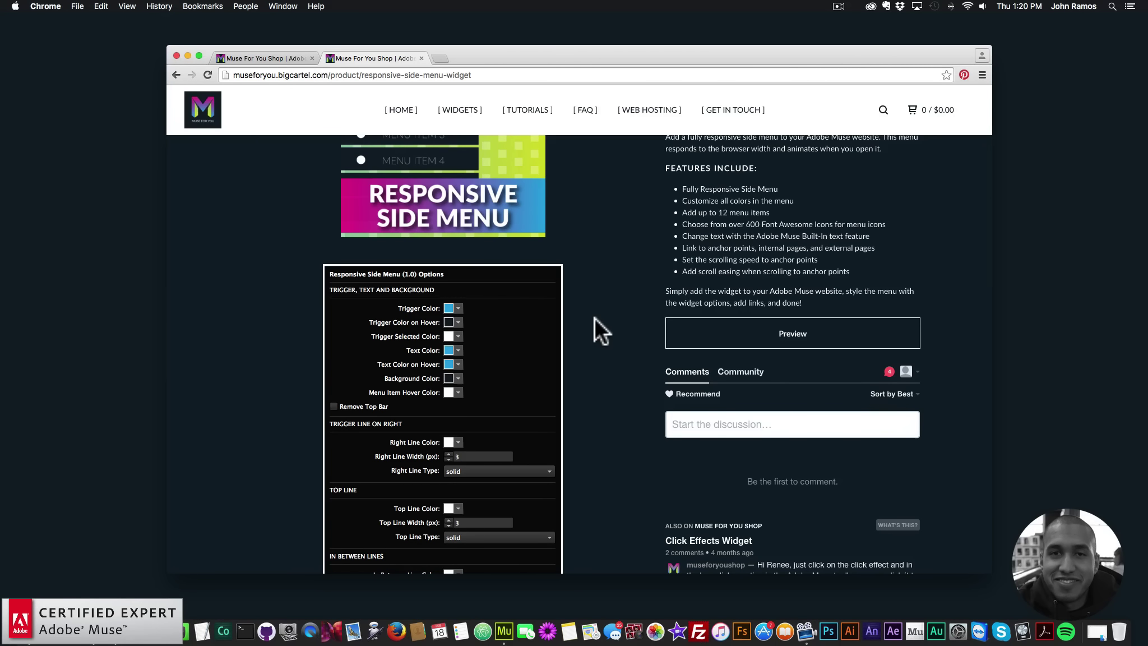
scroll(584, 319, down, 1)
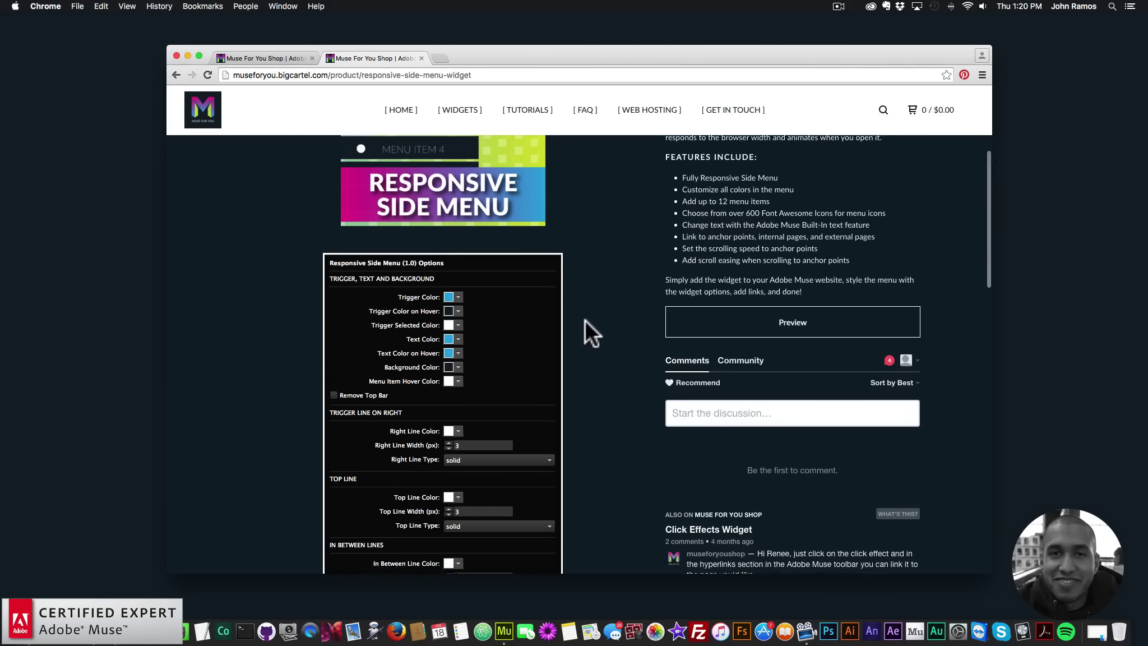
scroll(585, 319, down, 6)
scroll(461, 315, down, 20)
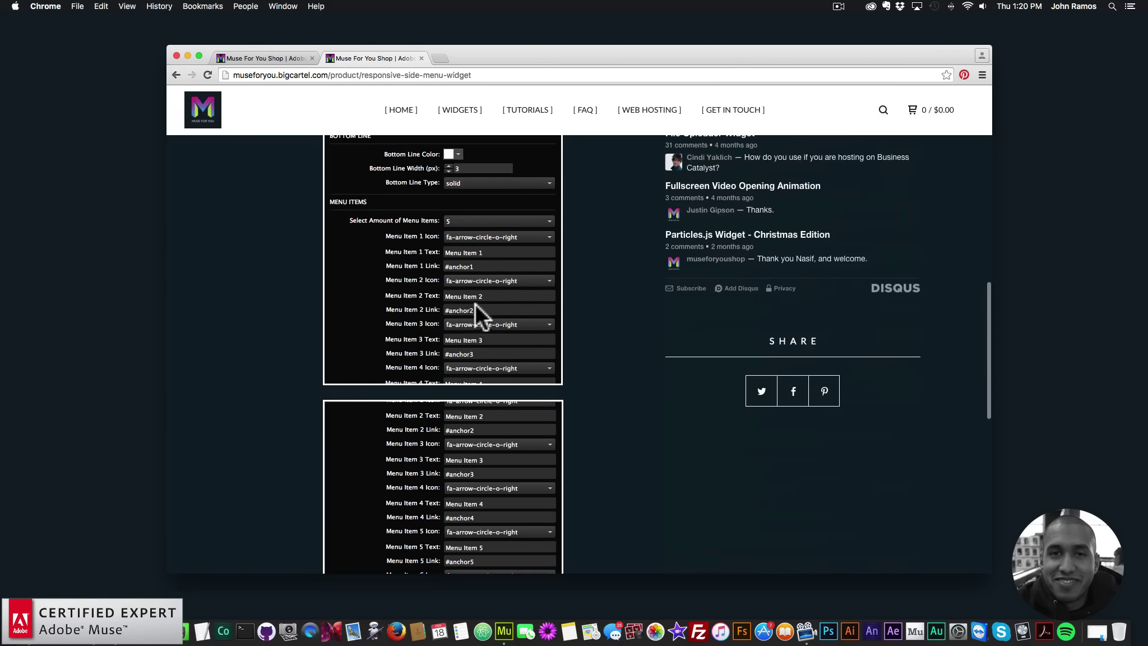
scroll(535, 385, up, 20)
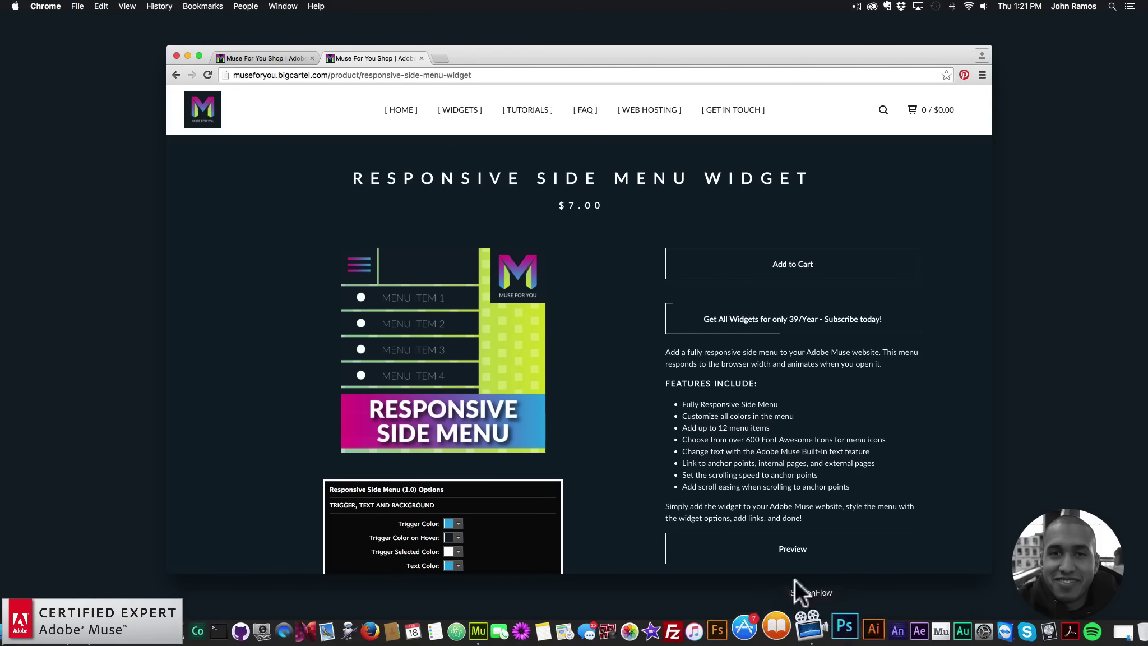
Switch to Adobe Muse, create a new site and open its Home page for design.
click(504, 626)
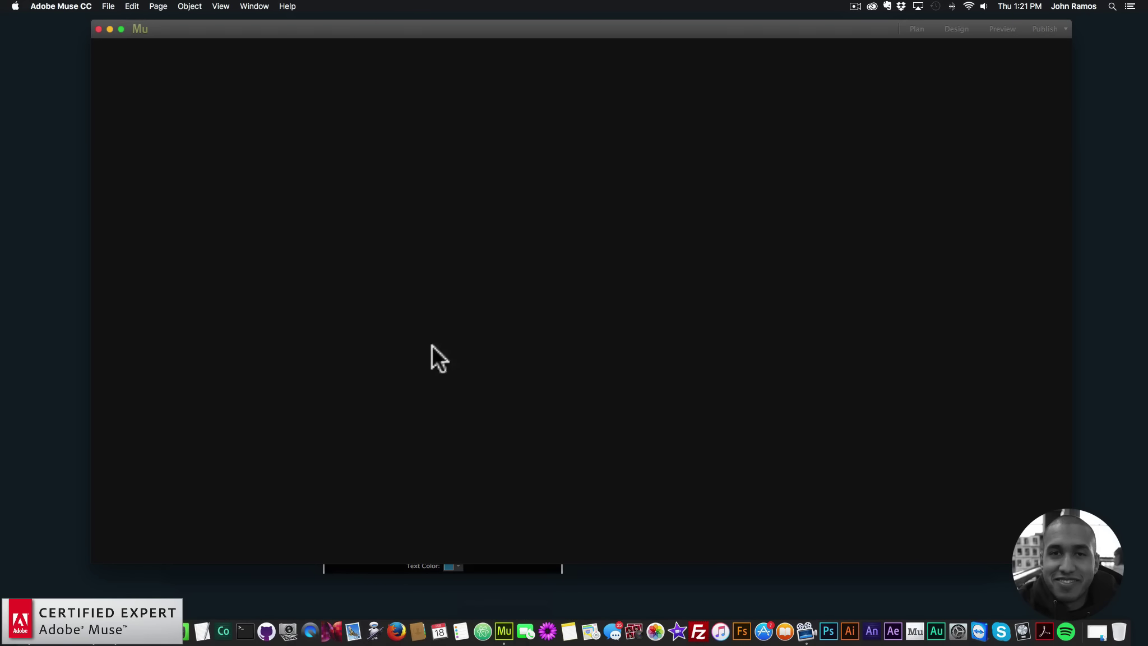
mouse_move(261, 25)
mouse_down()
mouse_move(283, 37)
mouse_move(270, 31)
mouse_up()
click(102, 6)
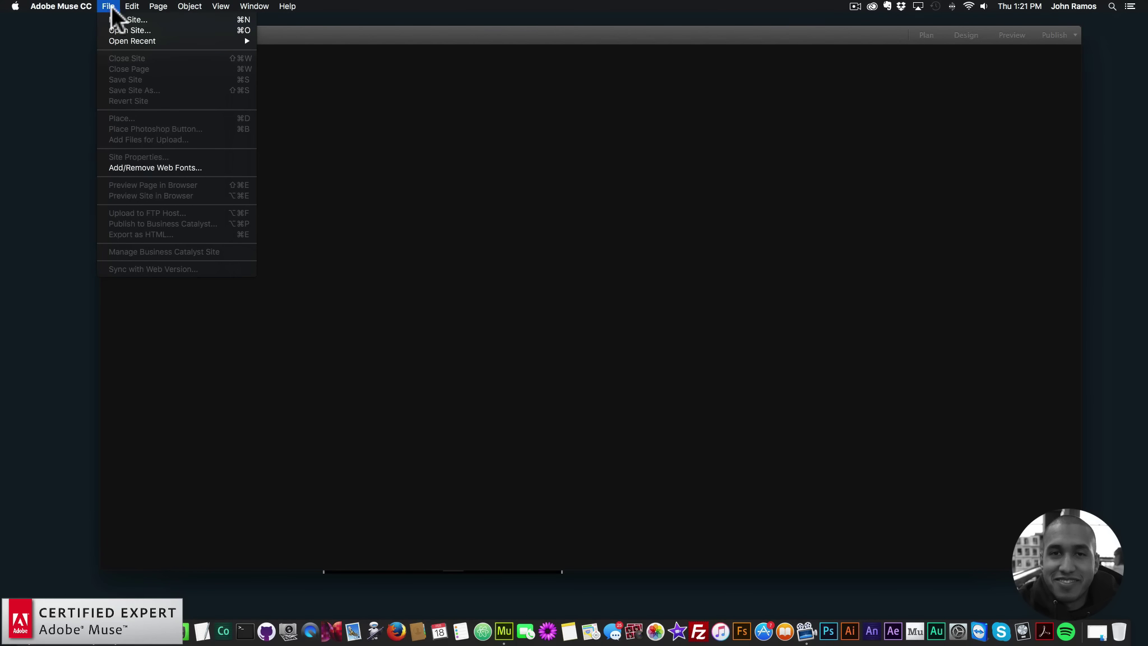
click(124, 18)
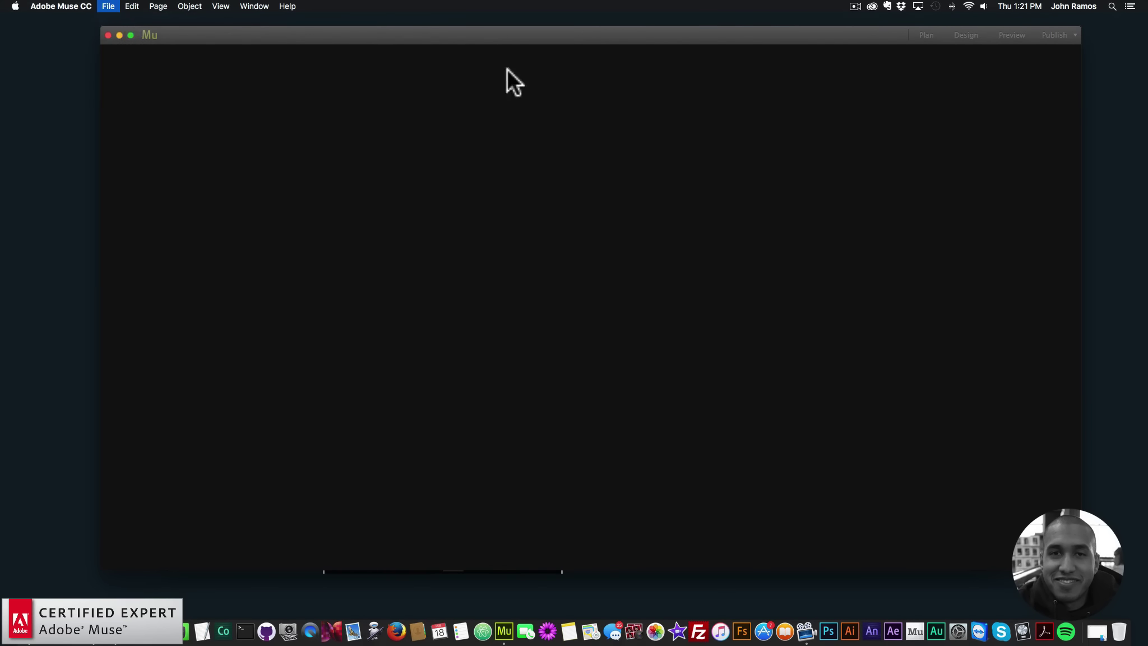
click(641, 348)
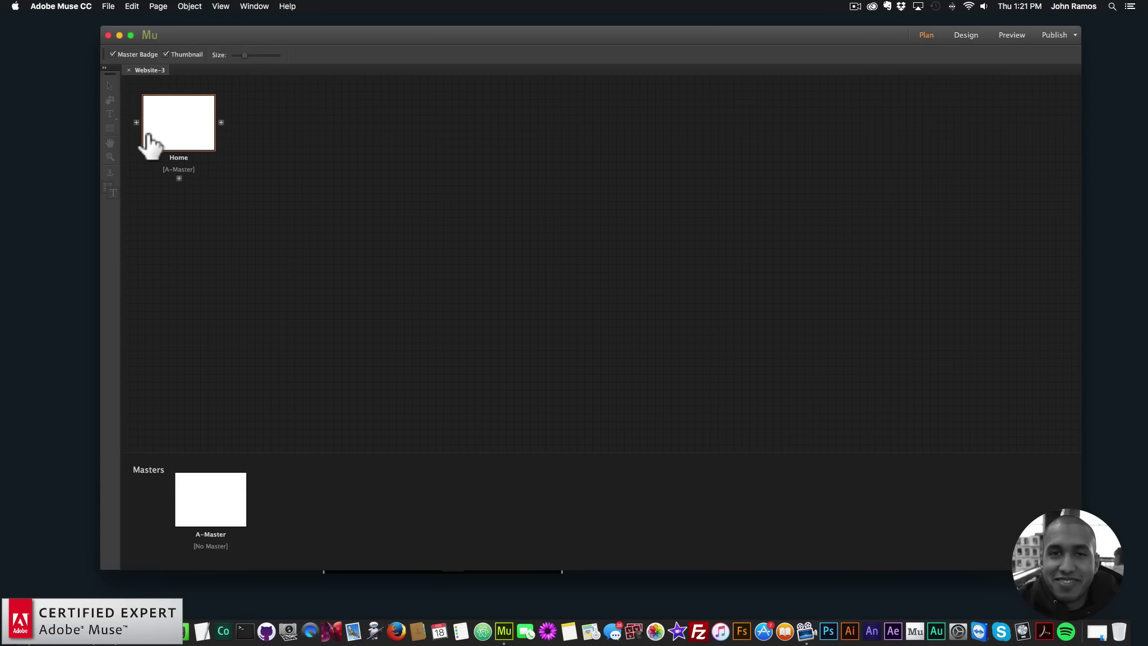
double_click(177, 138)
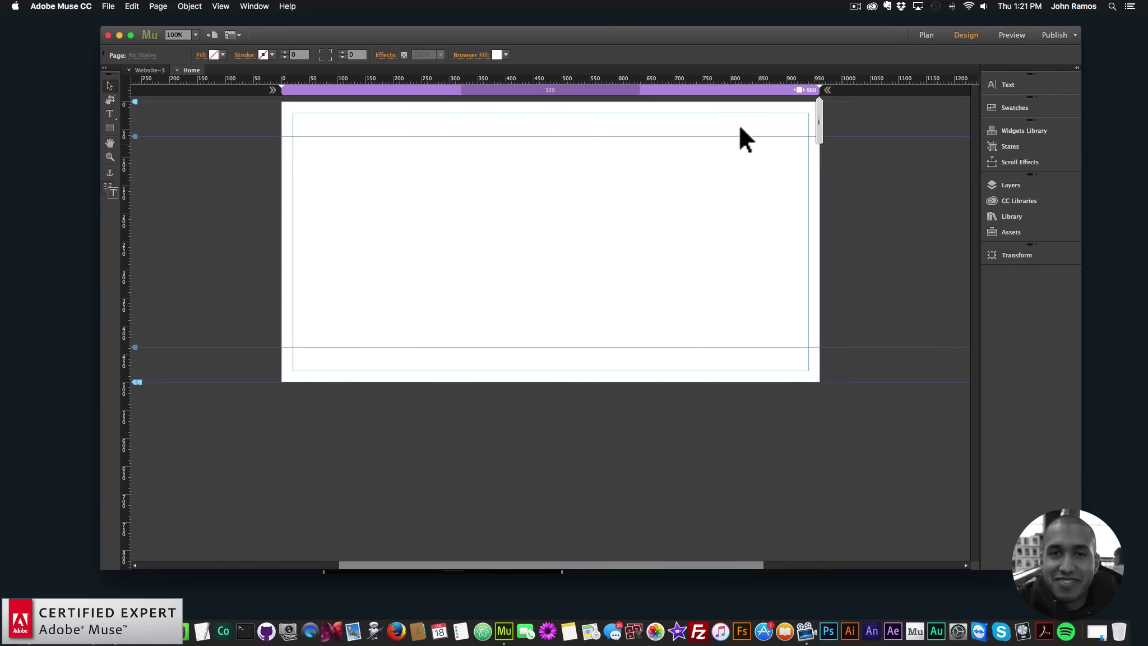
Fill the Home page's browser background with the muse-for-you JPEG from the website folder, with fitting Scale To Fill.
click(496, 54)
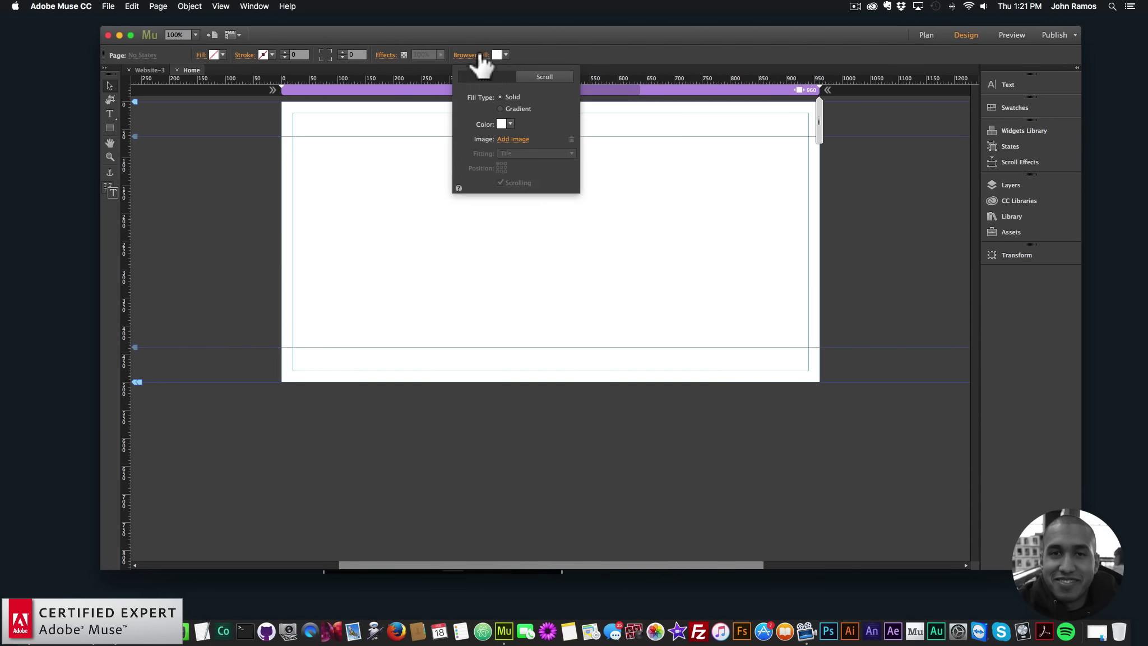
click(518, 136)
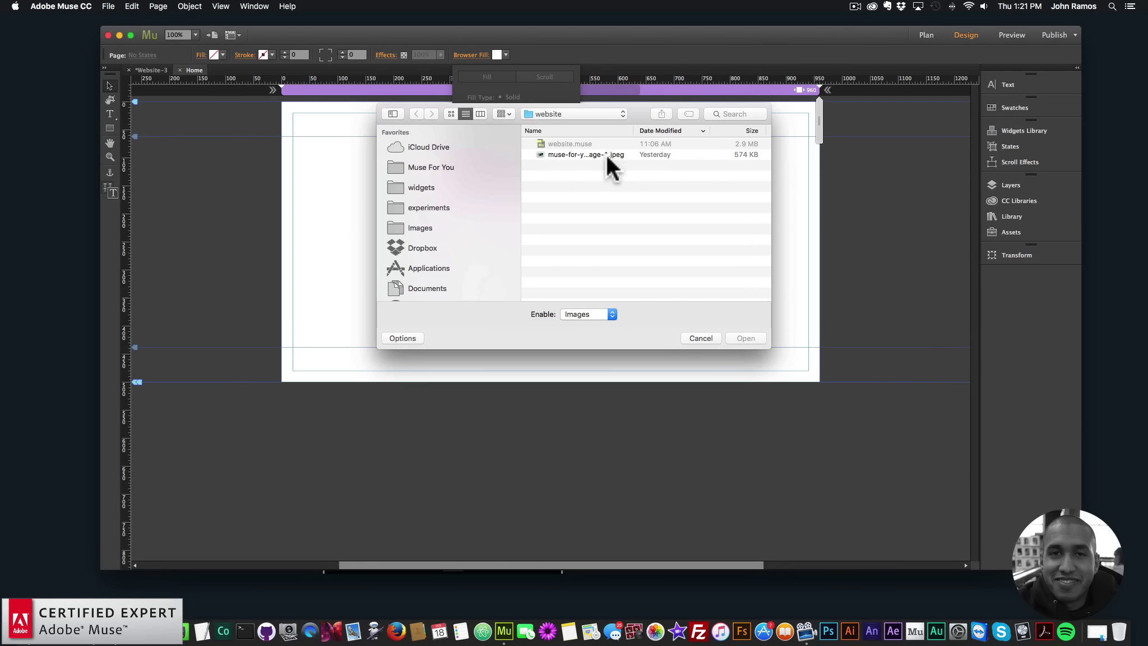
click(576, 154)
double_click(571, 153)
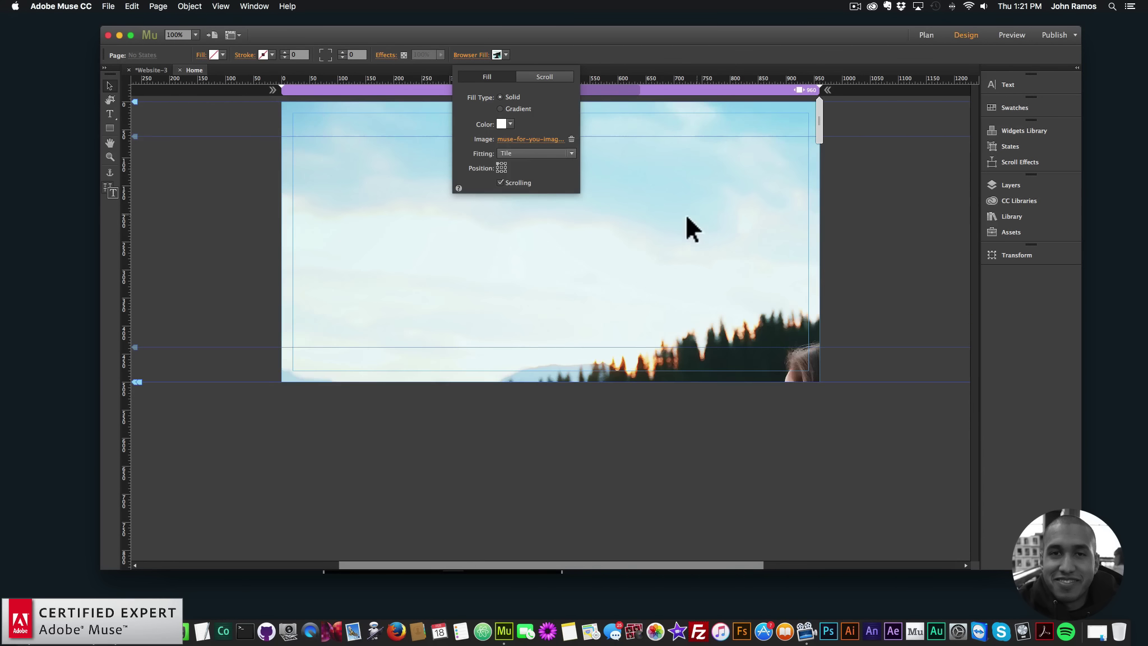
click(531, 153)
click(528, 161)
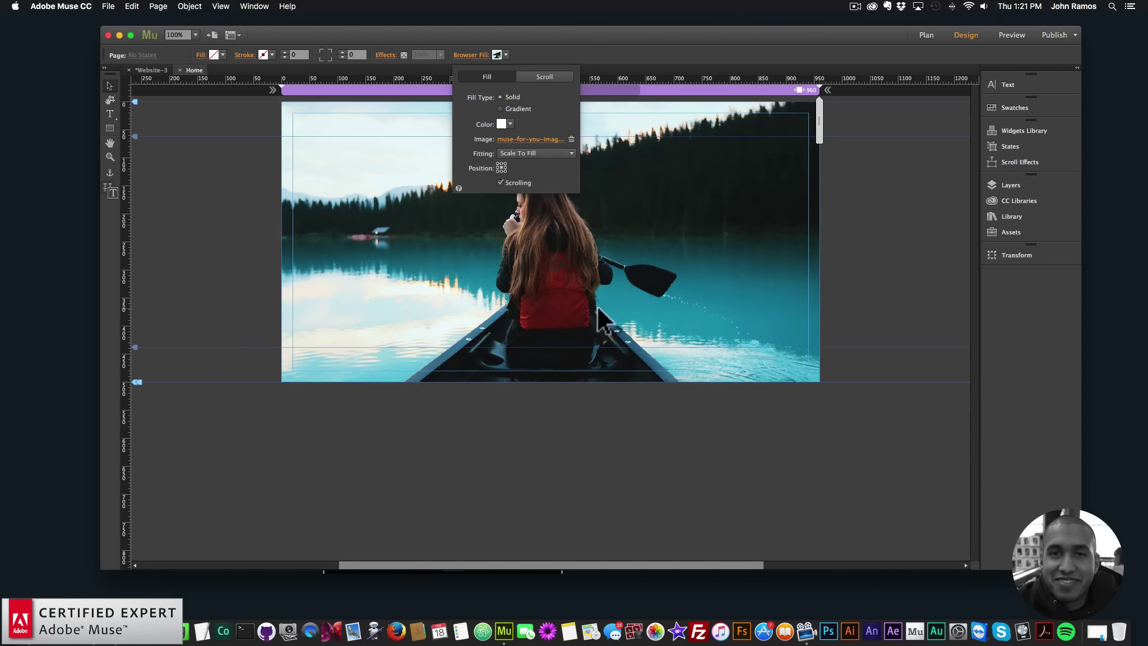
click(552, 302)
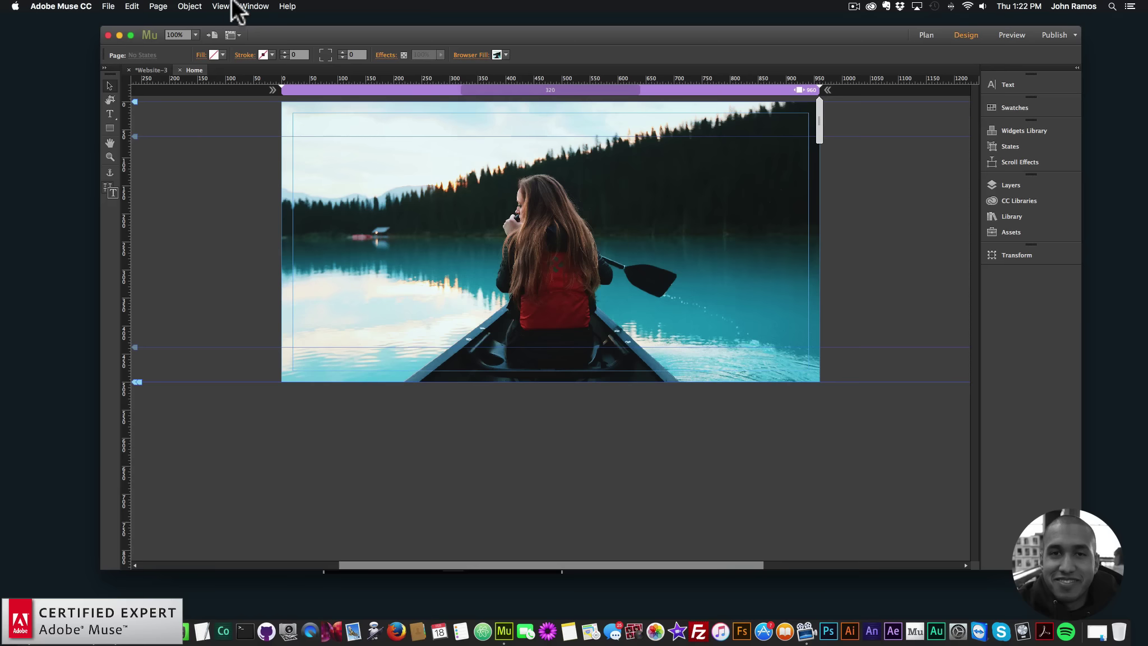
Place the Muse For You Responsive Side Menu Widget from the library near the Home page's upper-left corner and allow incoming network connections.
click(254, 6)
click(266, 215)
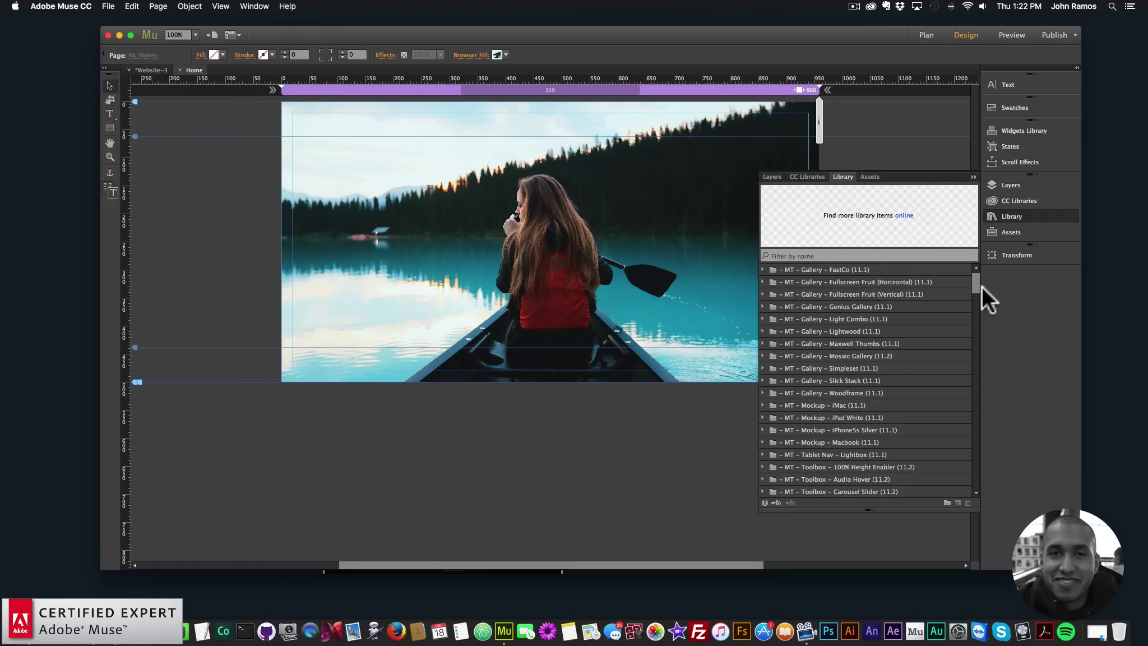
drag(974, 279, 970, 444)
click(864, 342)
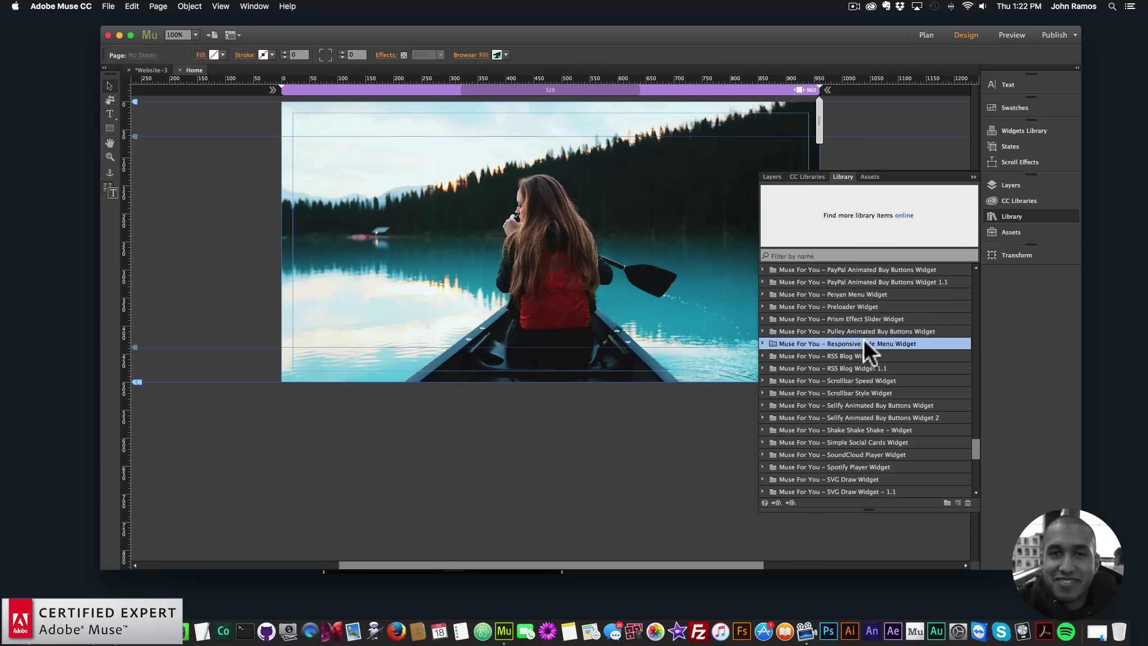
click(761, 343)
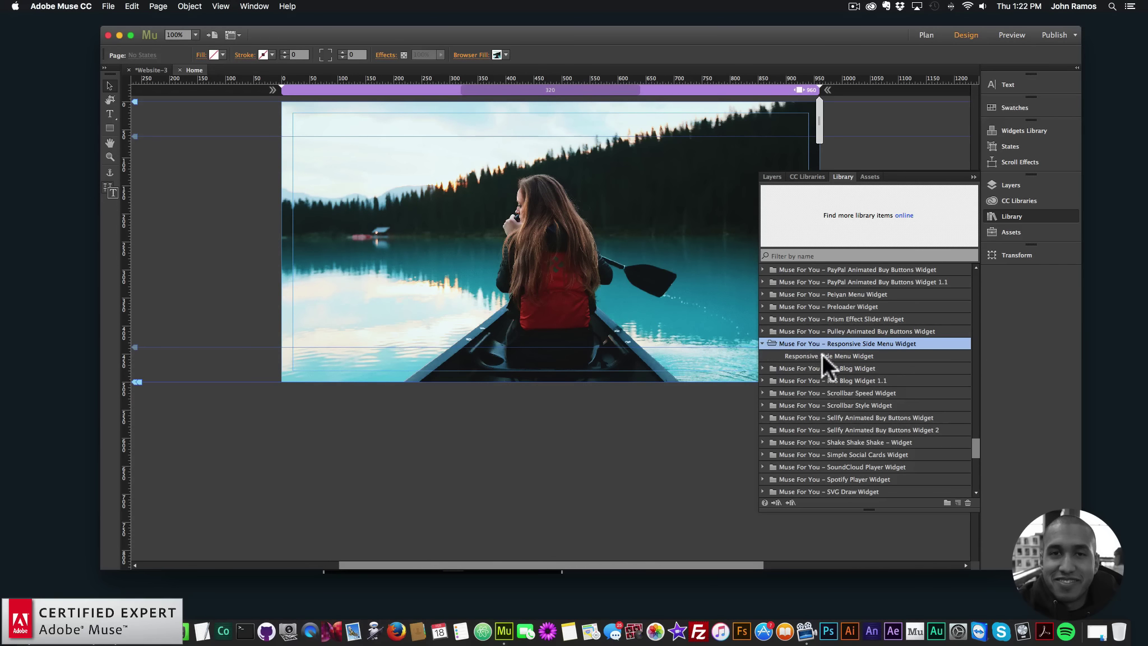
click(837, 355)
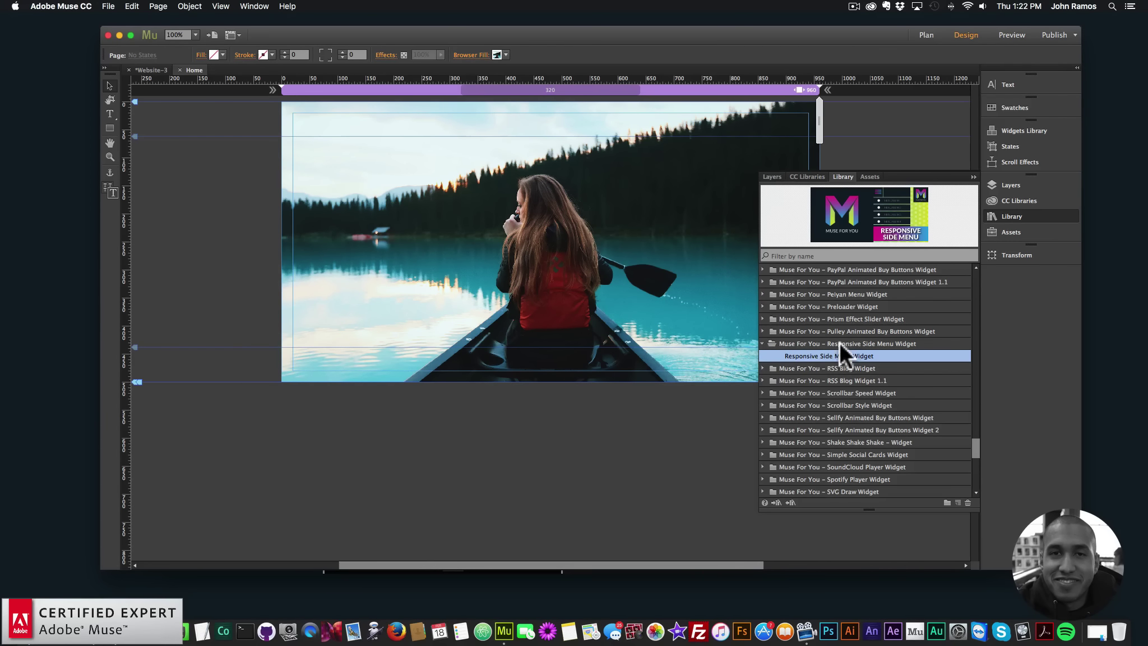
drag(841, 355, 299, 120)
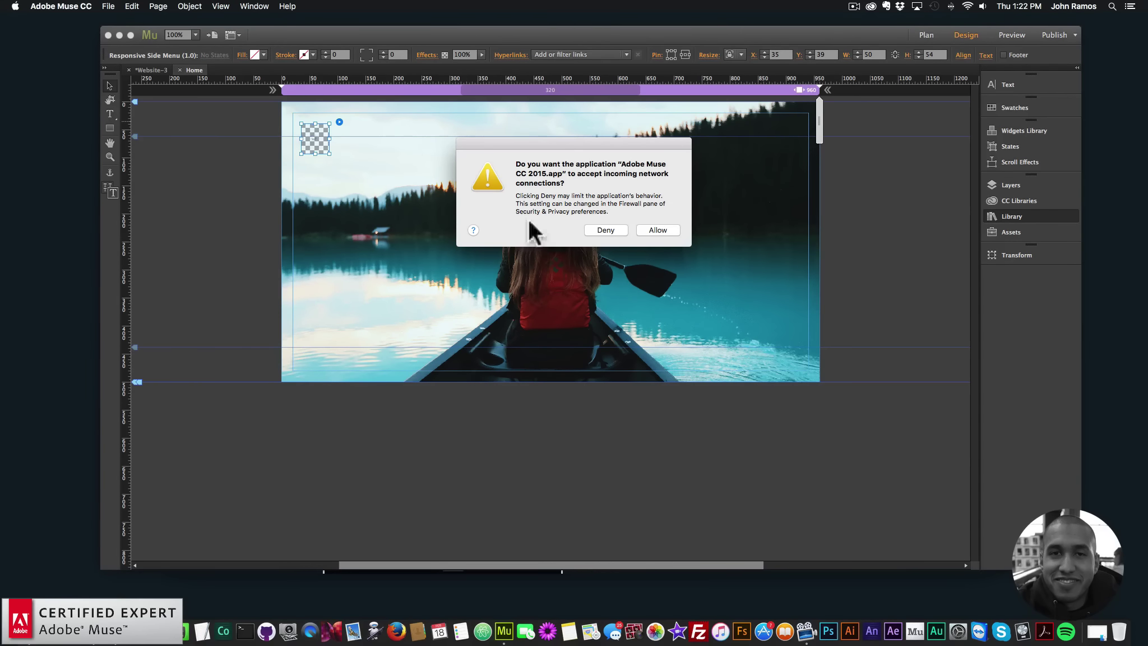
click(660, 232)
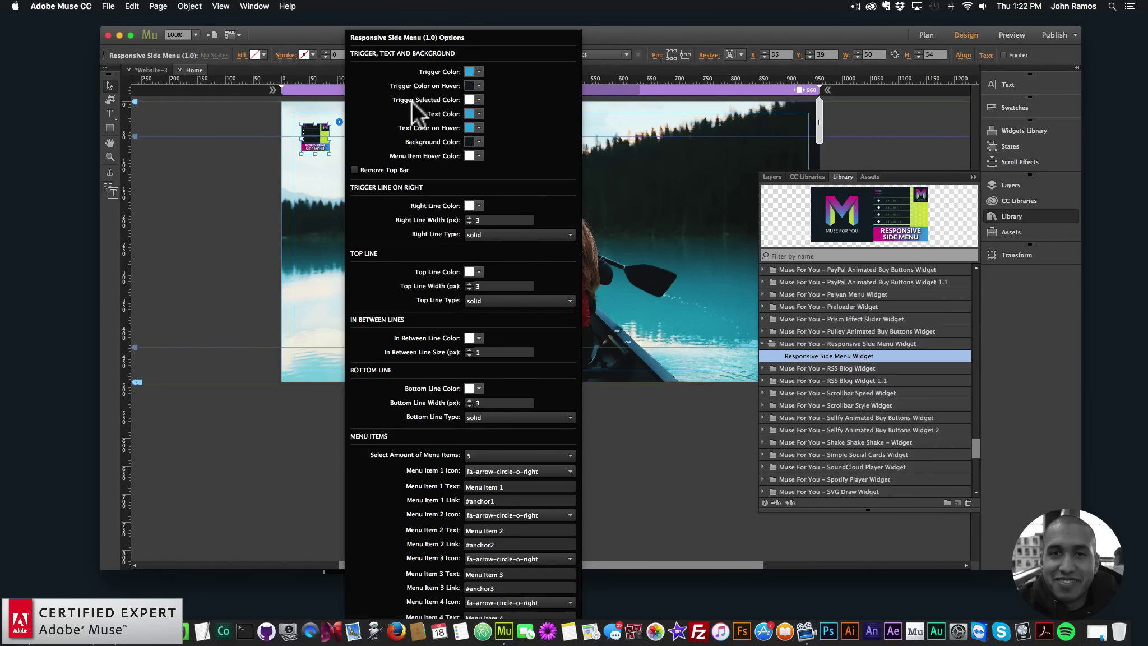
Look through the side menu widget's options and align the widget with the page's upper-left margins at X 20, Y 20.
scroll(424, 129, up, 5)
scroll(468, 154, down, 15)
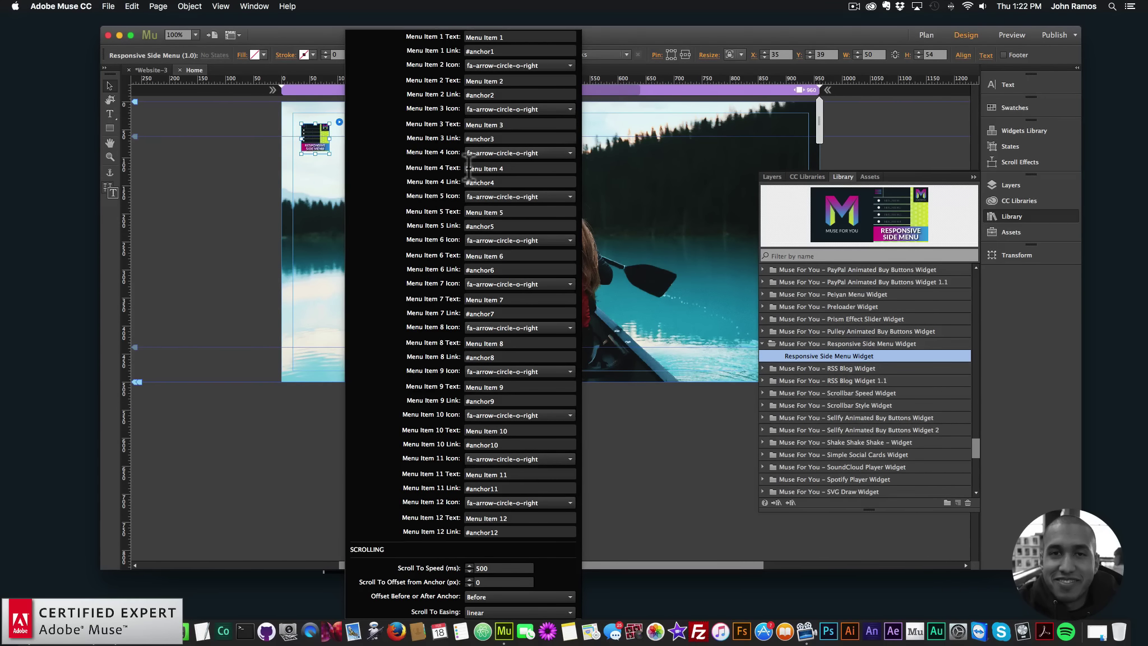
scroll(486, 229, up, 10)
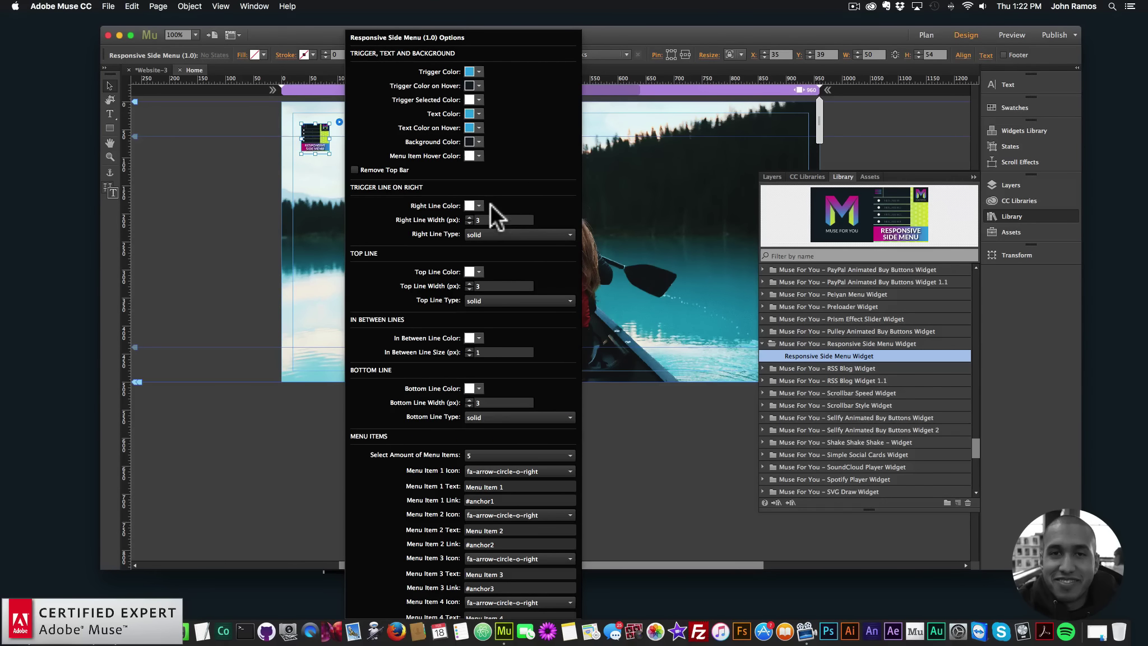
click(638, 181)
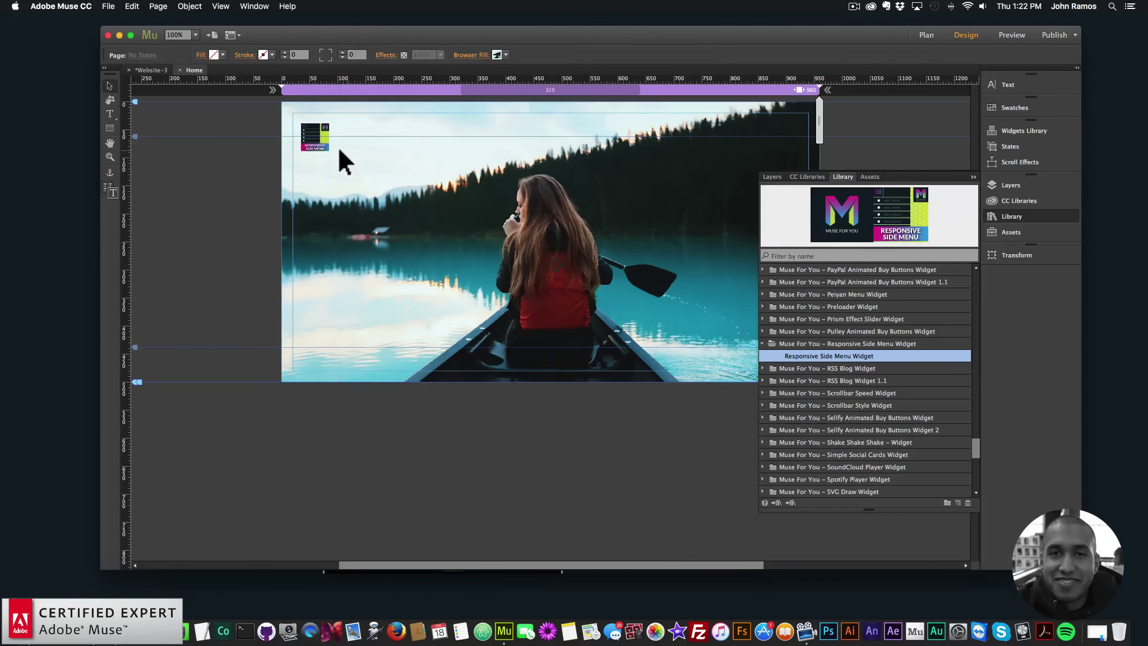
mouse_move(325, 136)
mouse_down()
mouse_move(379, 151)
mouse_move(483, 136)
mouse_move(403, 145)
mouse_move(313, 127)
mouse_up()
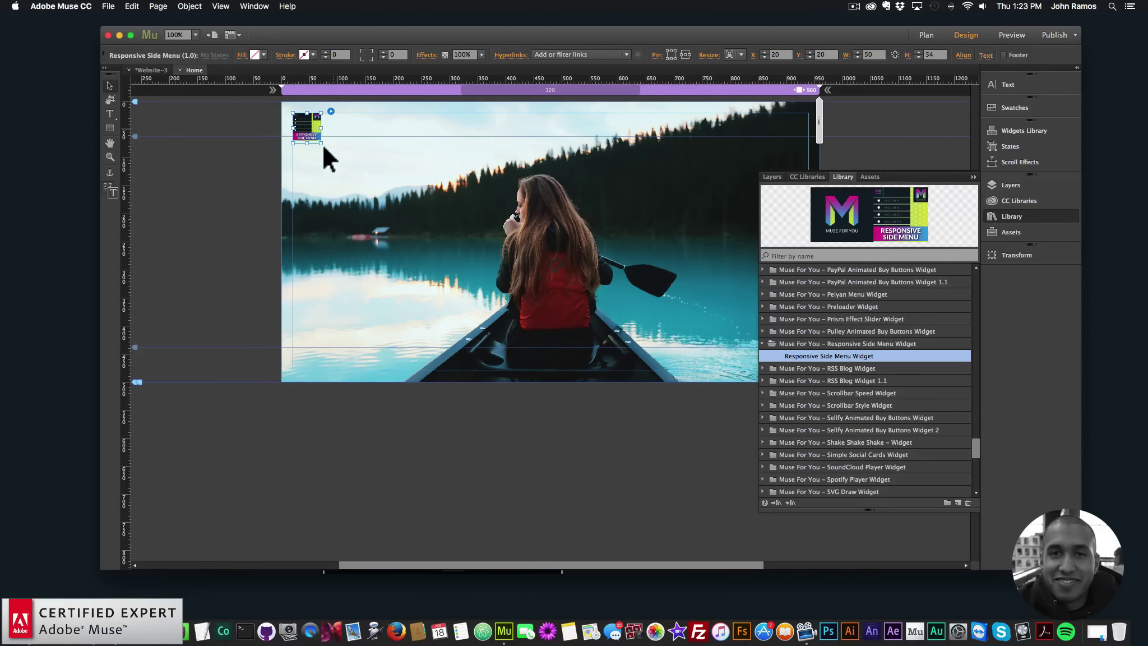
click(408, 206)
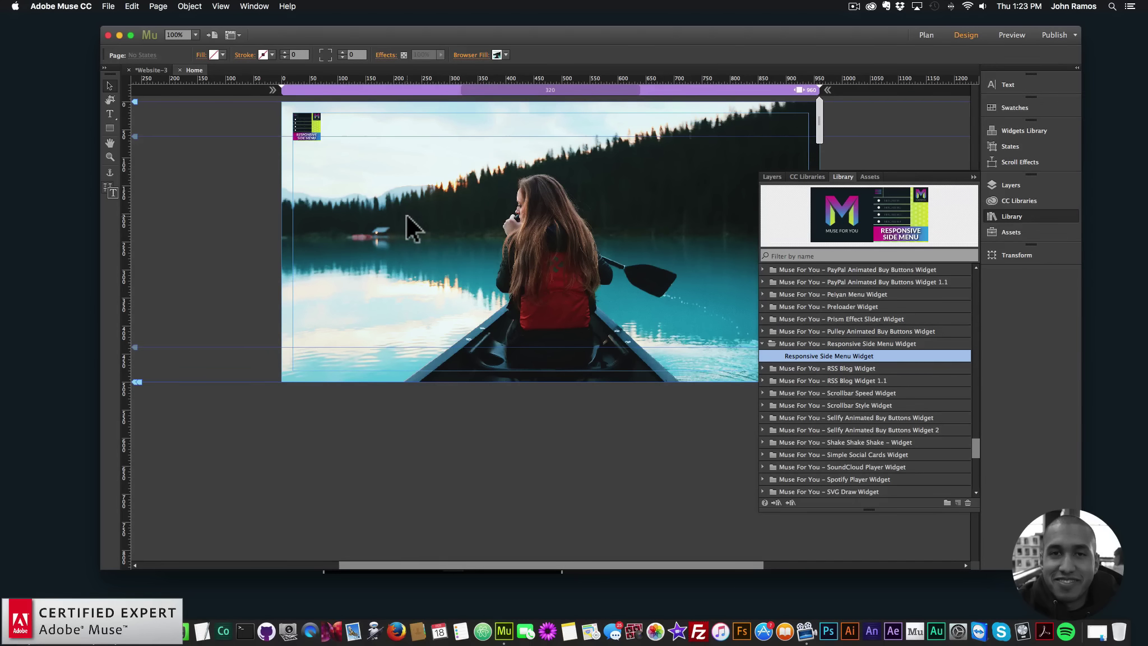
Preview the Home page in the browser and open the side menu from its trigger.
click(108, 6)
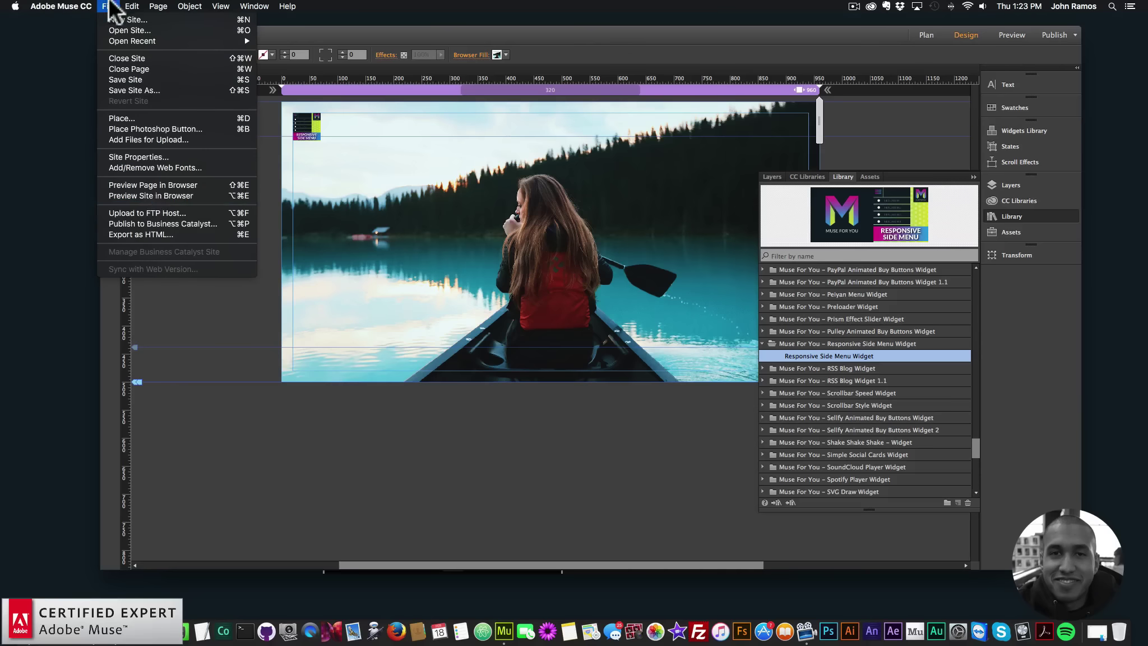
click(149, 185)
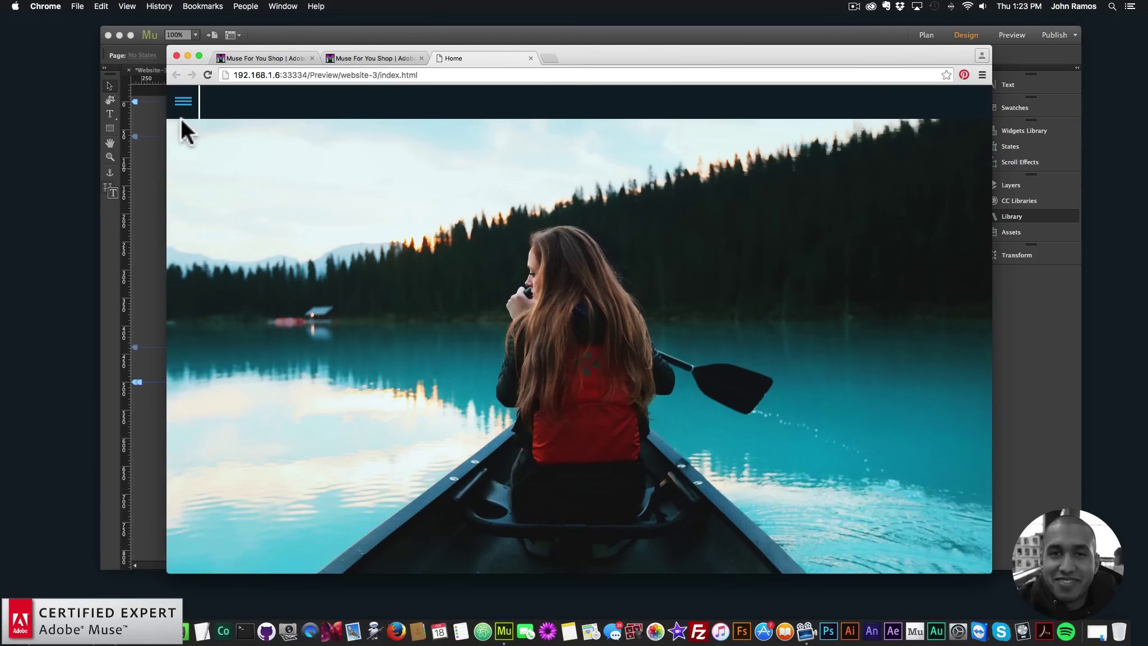
click(184, 103)
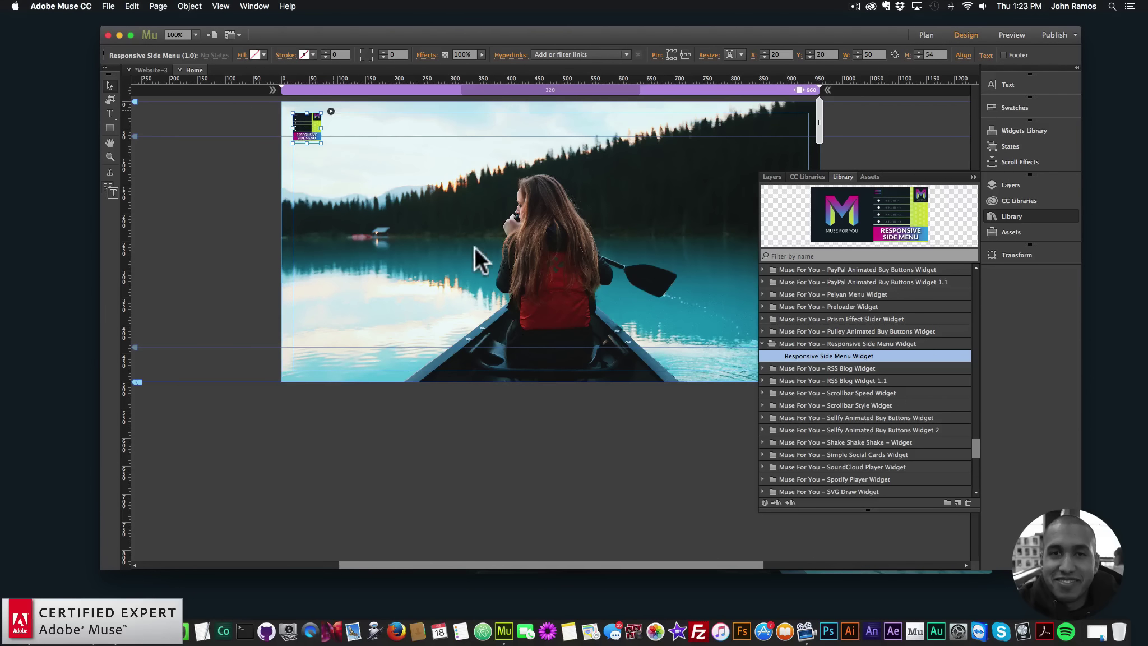
Back in Adobe Muse, set the widget's amount of menu items to 12.
scroll(436, 432, down, 5)
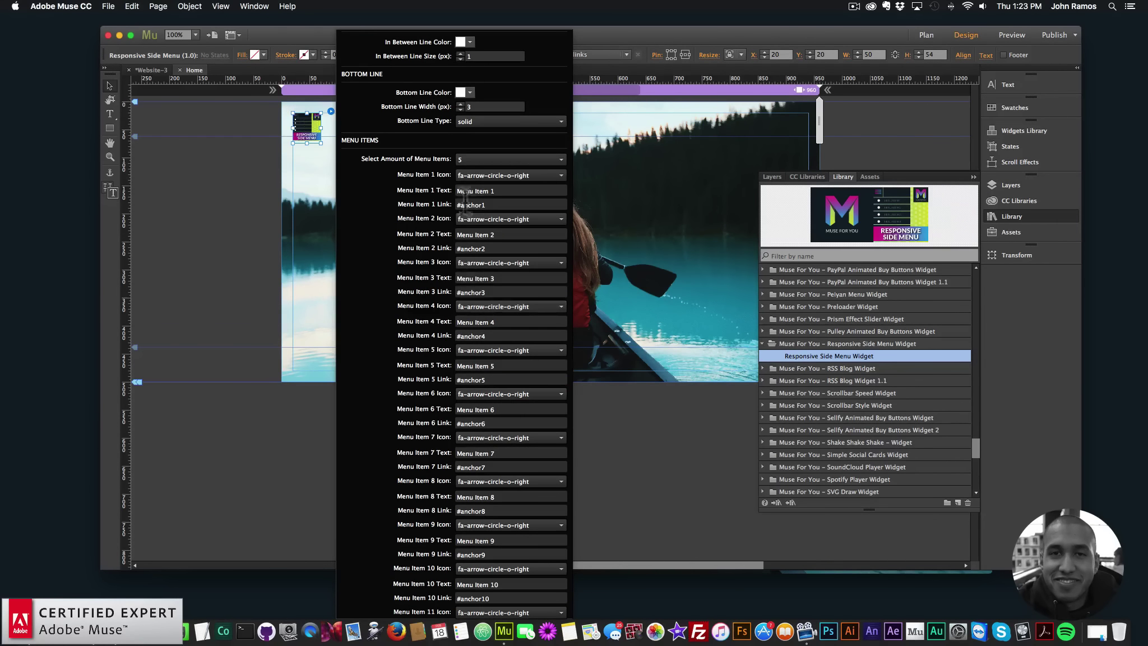
click(462, 159)
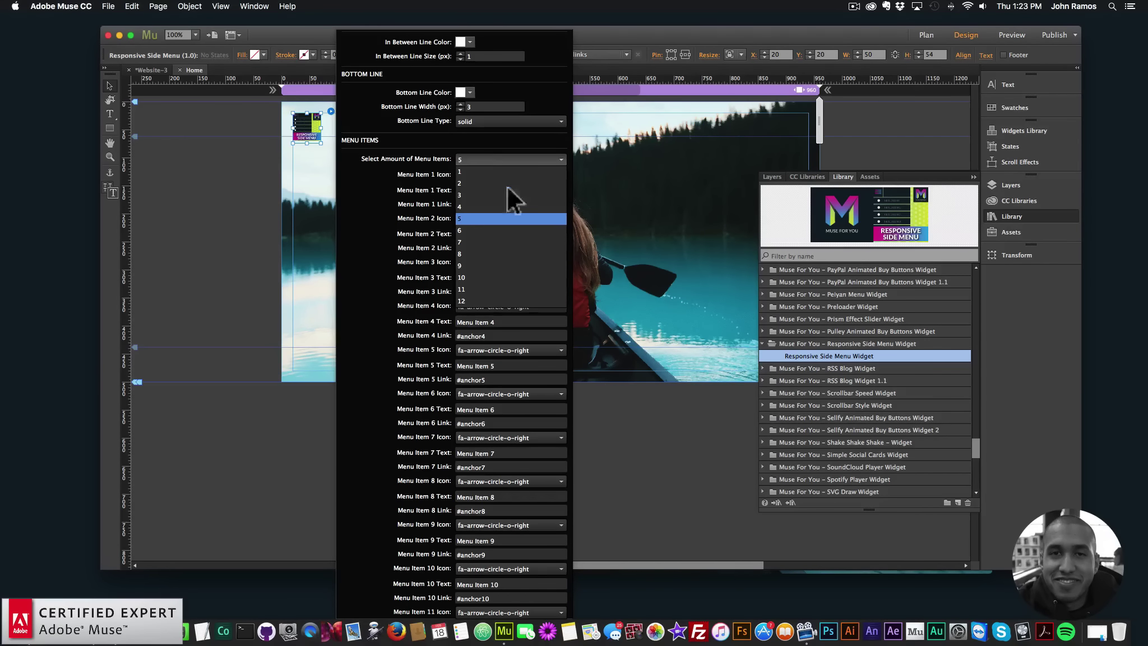
click(466, 298)
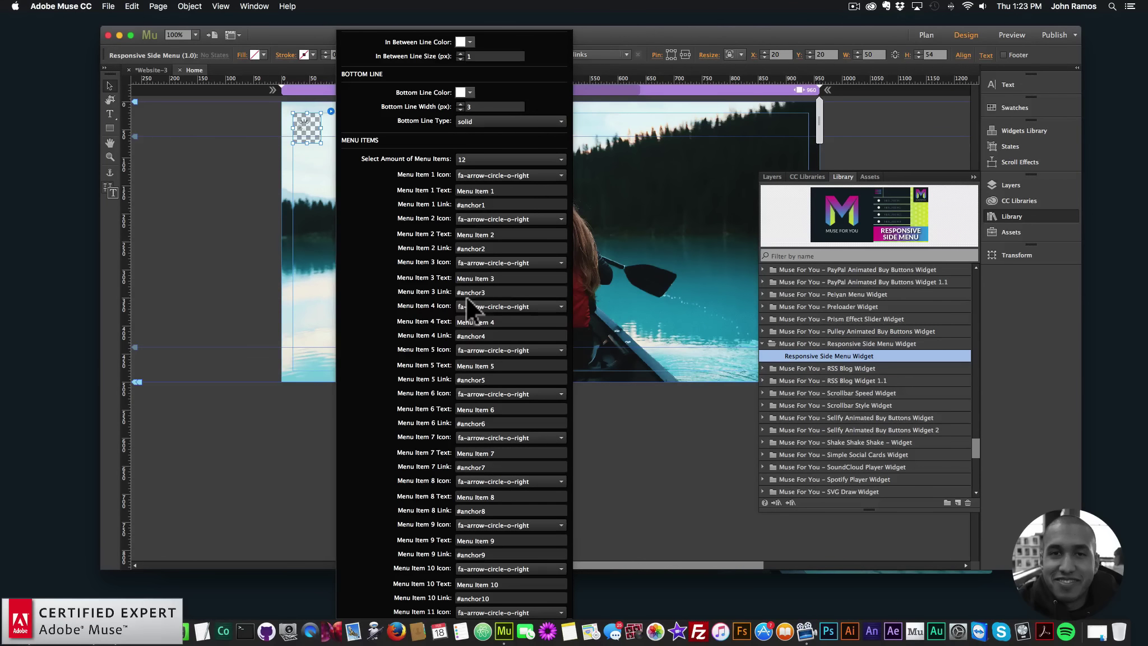
click(302, 271)
Preview the page in the browser, open the 12-item menu, and check it at a narrow phone width and back at full width.
click(108, 6)
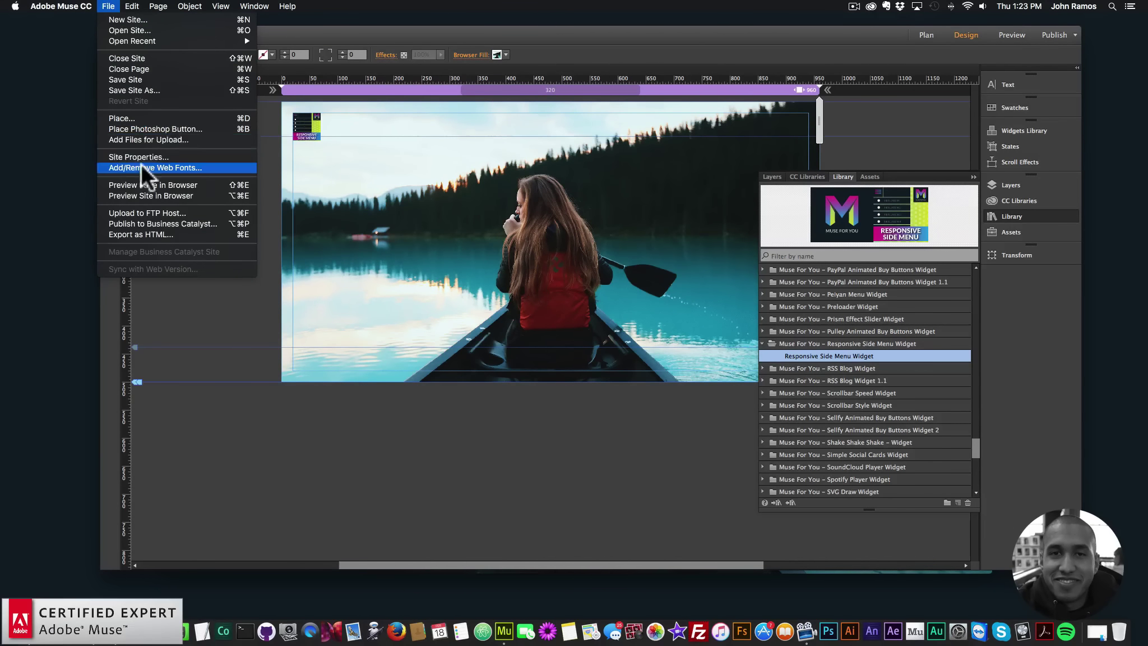
click(145, 184)
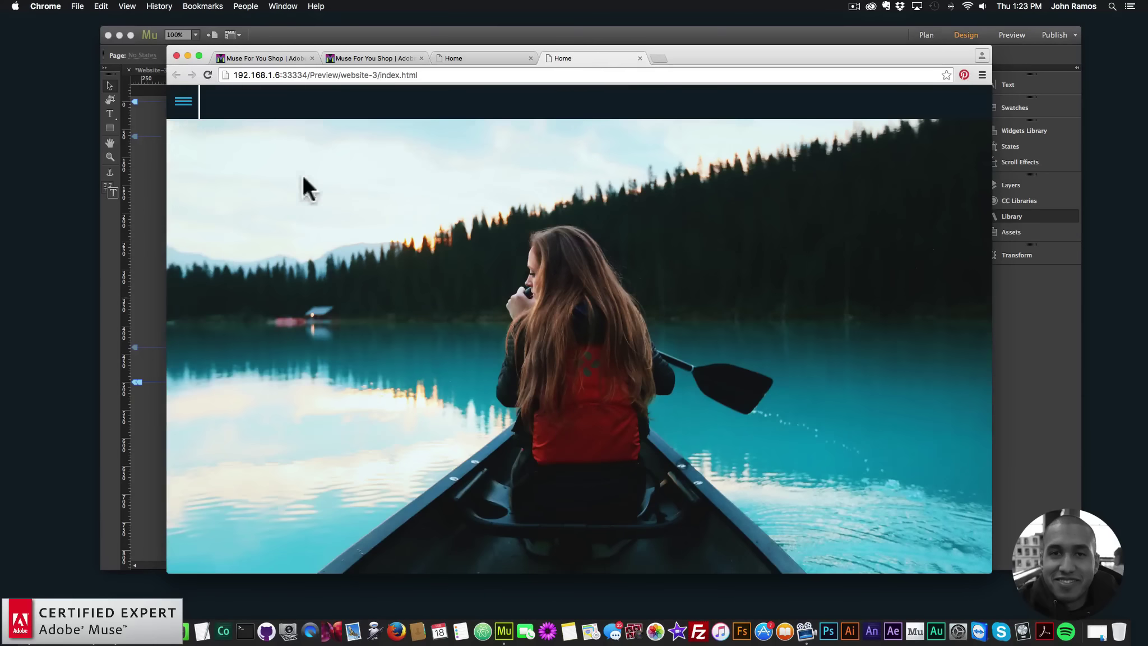
click(183, 102)
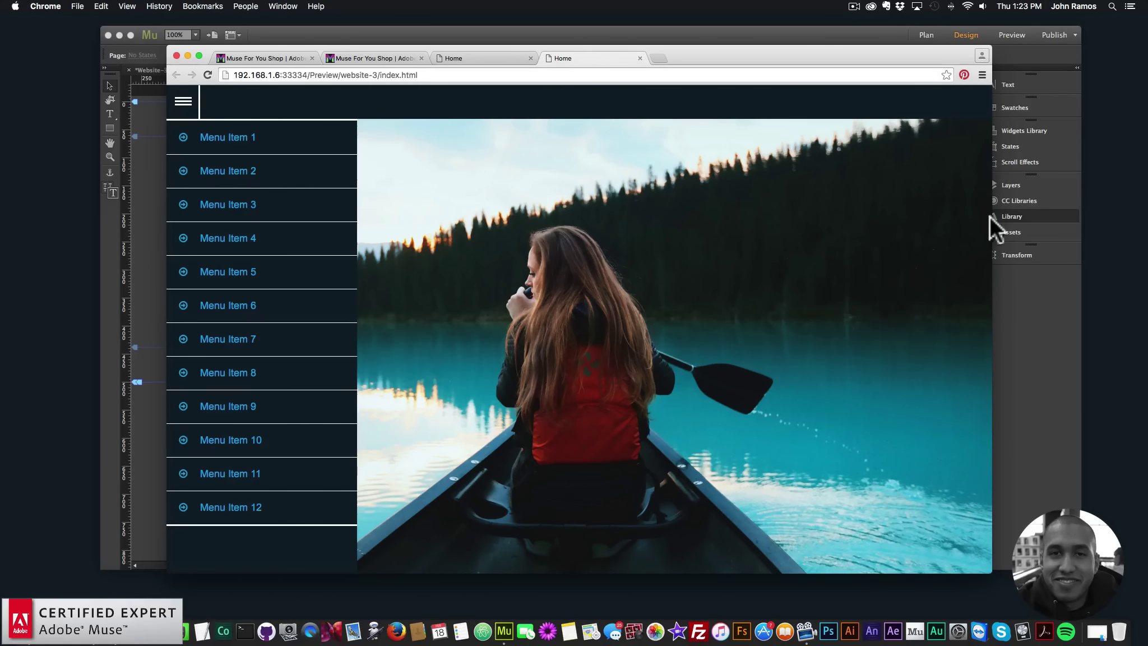
drag(990, 216, 308, 231)
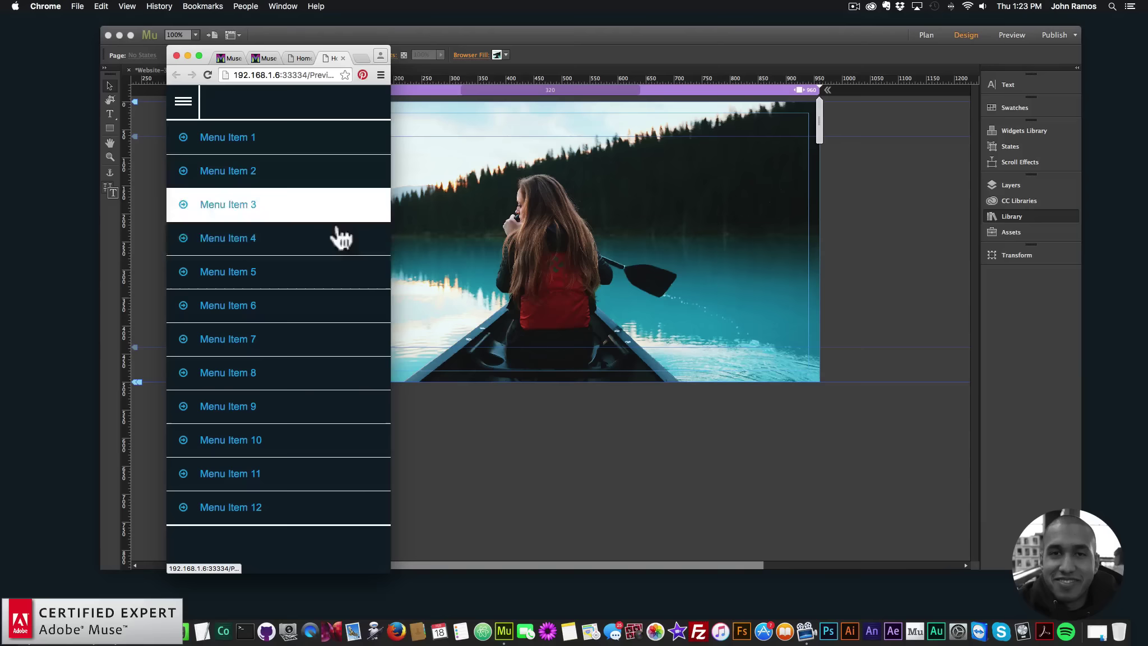
drag(394, 235, 1019, 223)
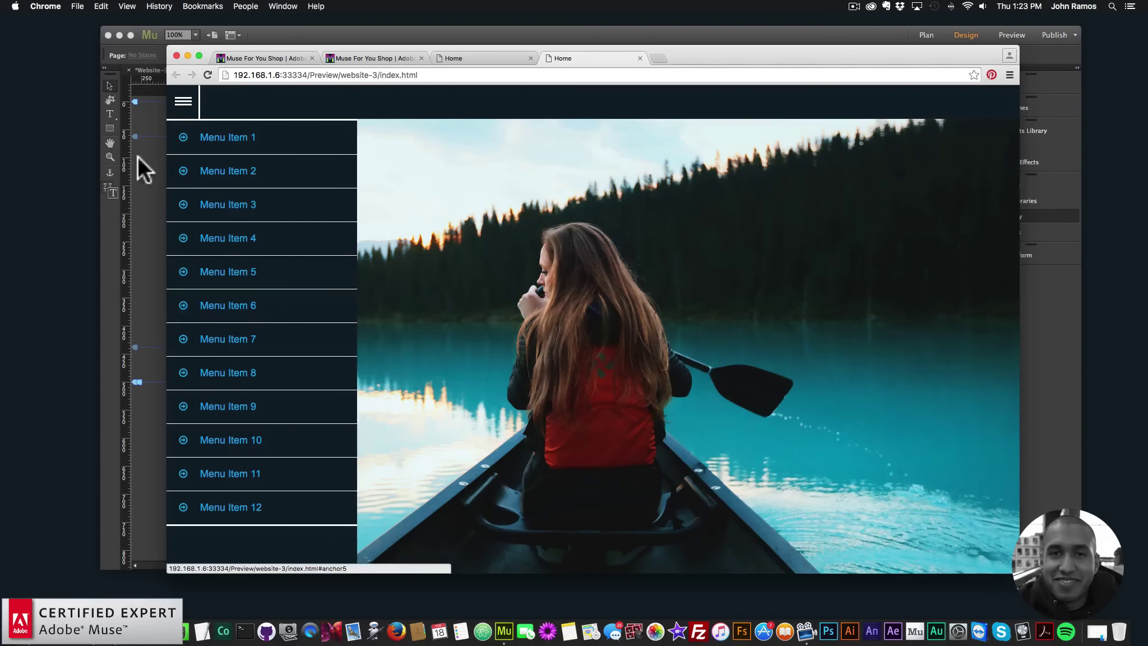
Return to Adobe Muse and enable Remove Top Bar in the side menu widget's options.
click(146, 199)
click(311, 134)
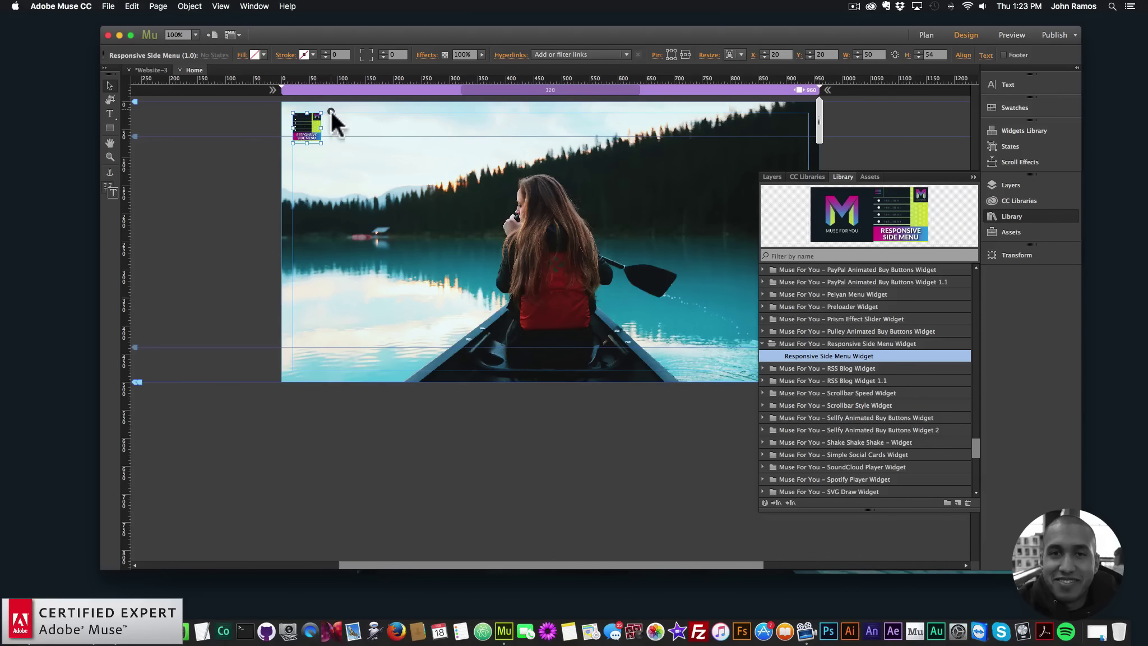
click(330, 111)
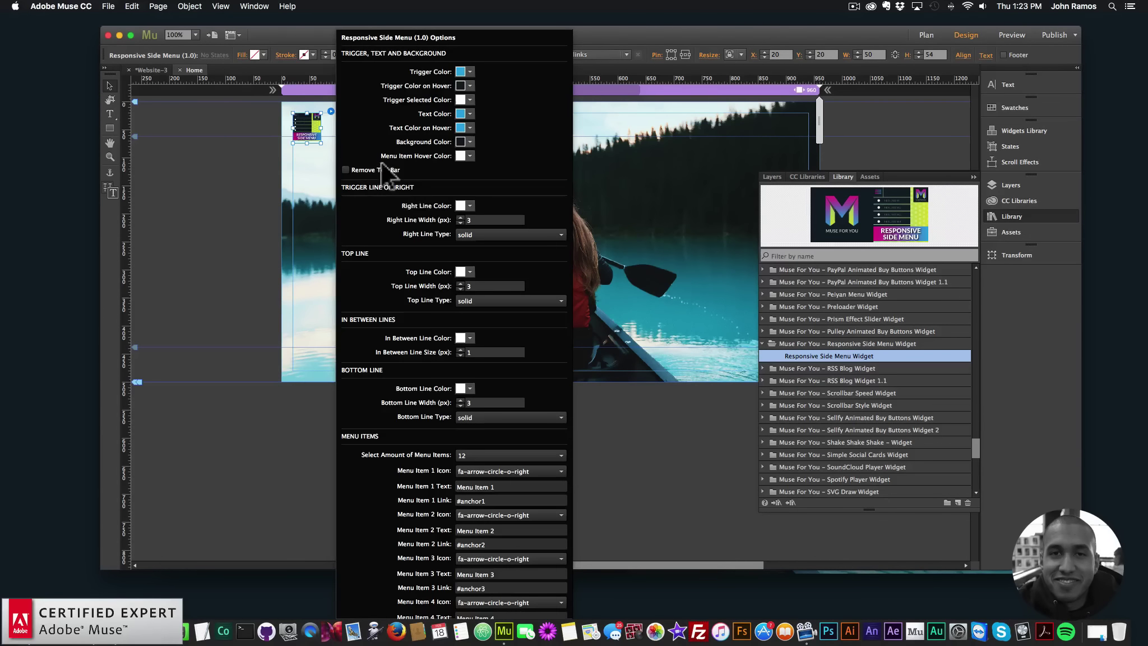
click(346, 170)
click(218, 145)
Preview the page in the browser and open the side menu to inspect it without the top bar.
click(108, 7)
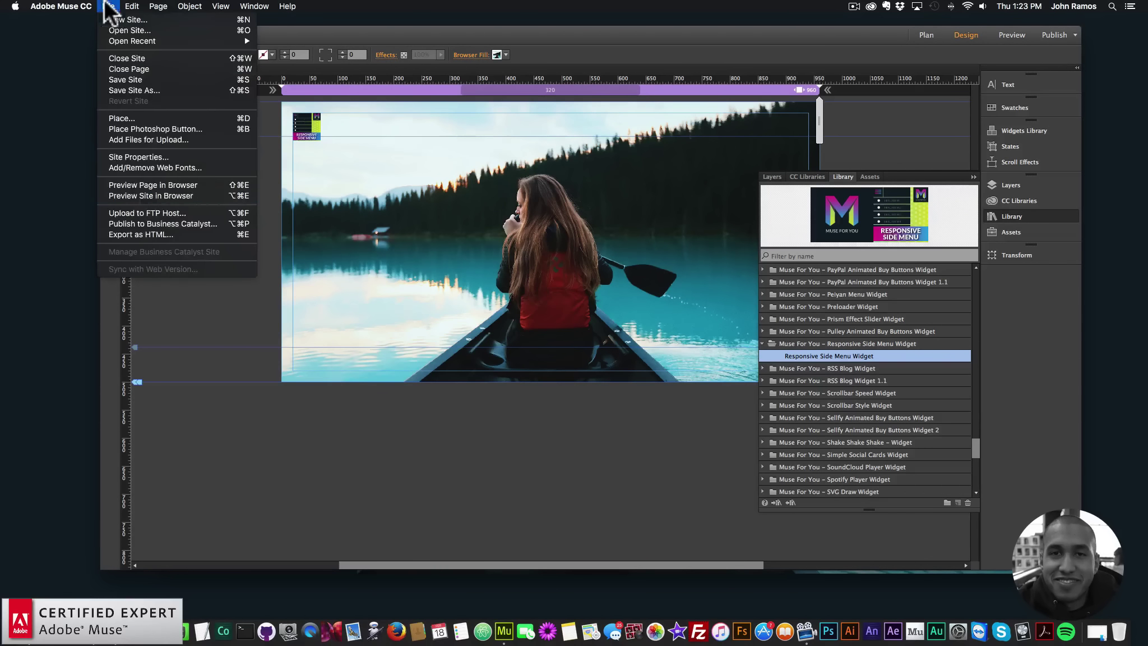
click(147, 185)
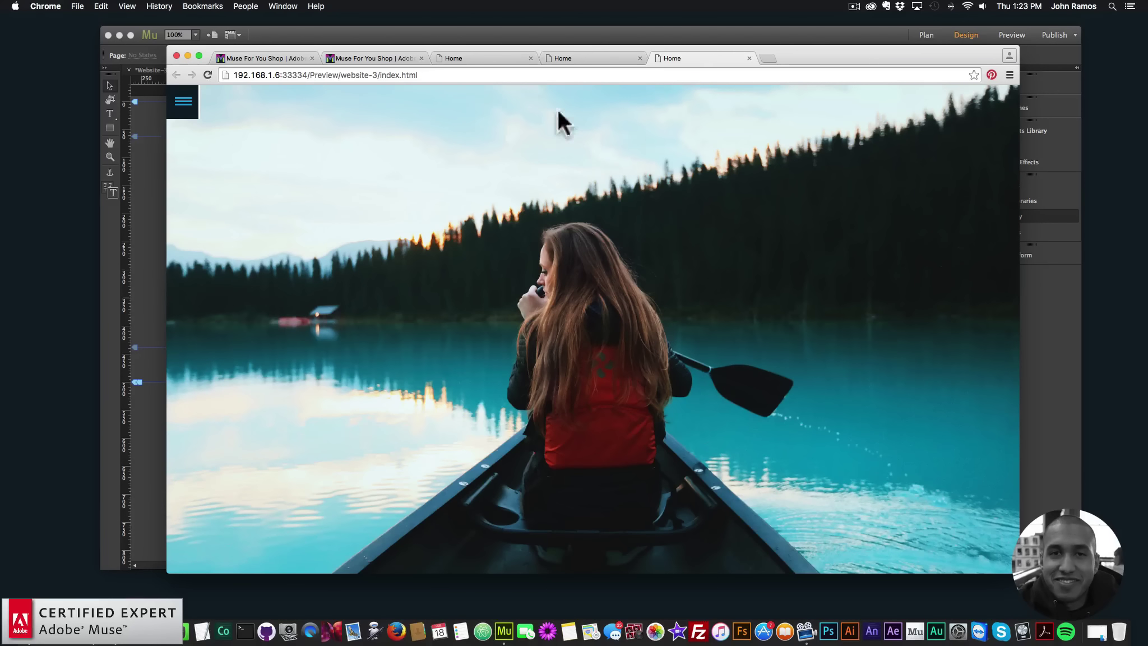
click(190, 110)
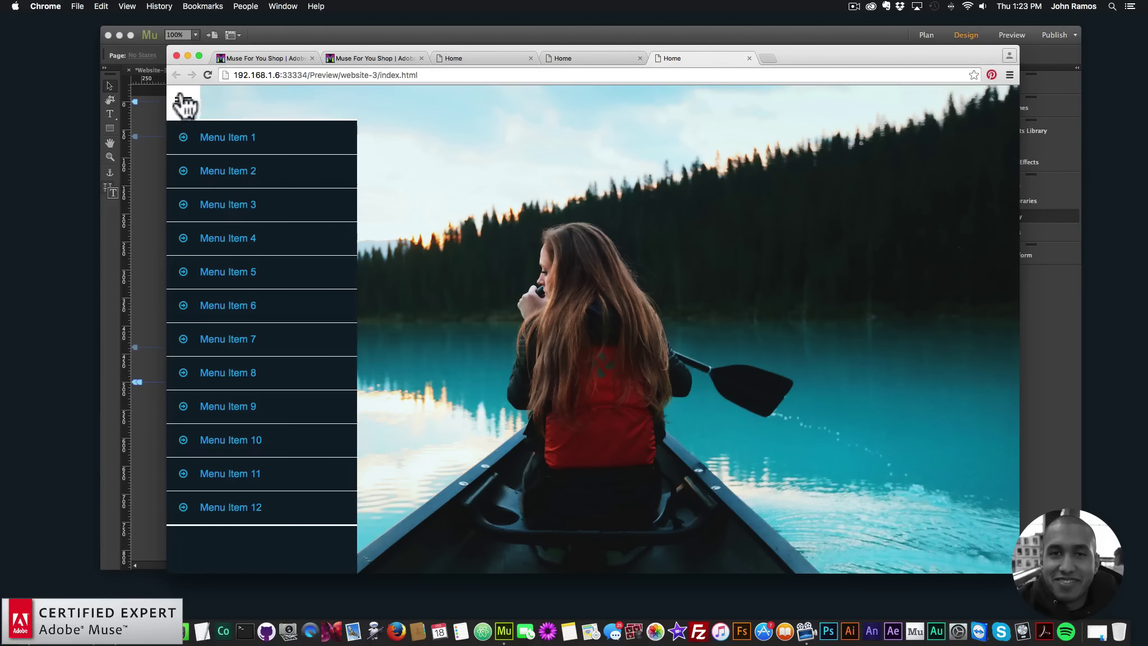
Switch back to Adobe Muse and disable Remove Top Bar in the side menu widget's options.
click(150, 150)
click(306, 115)
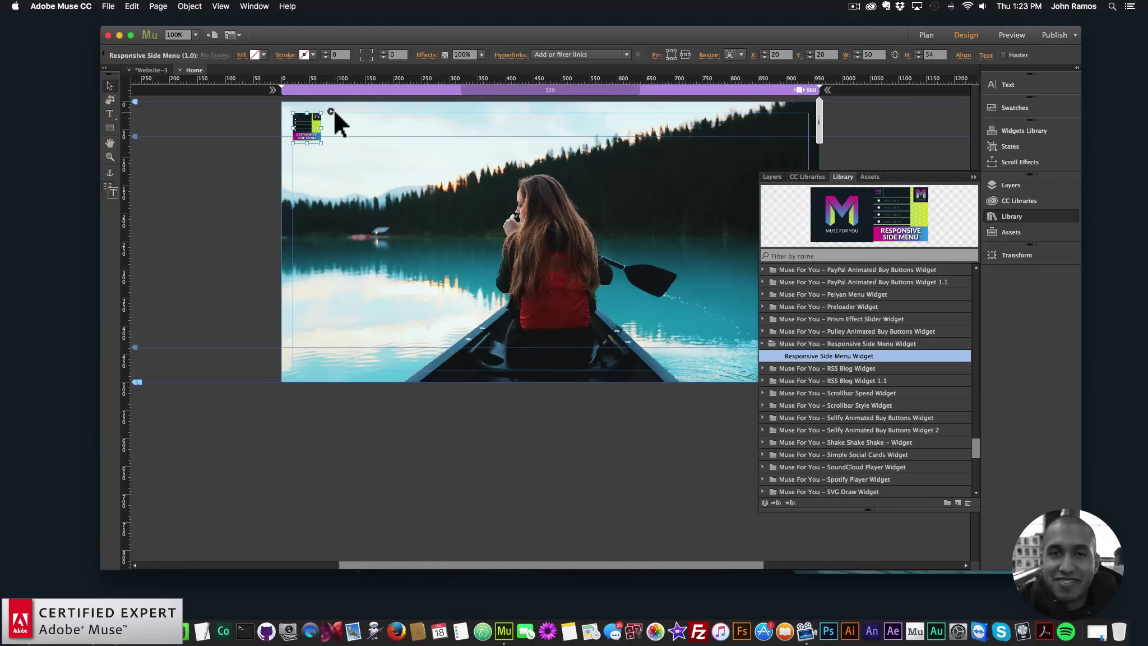
click(331, 111)
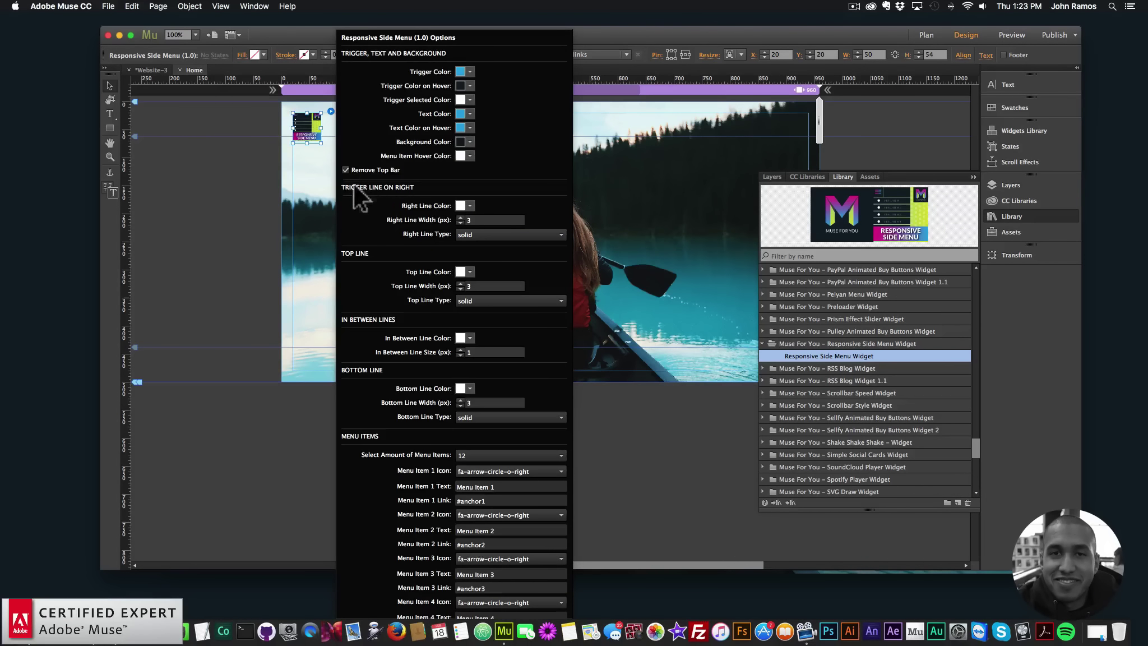
click(346, 169)
click(254, 208)
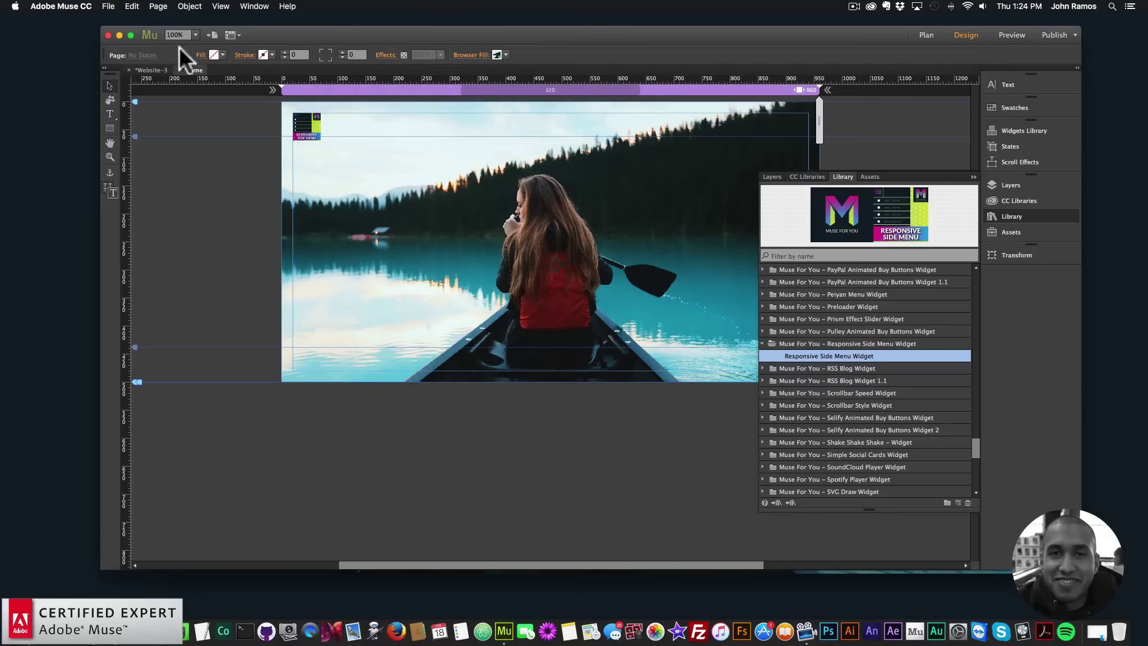
Set the side menu widget's amount of menu items to 8 and review the icon, text and link fields.
click(317, 123)
click(330, 110)
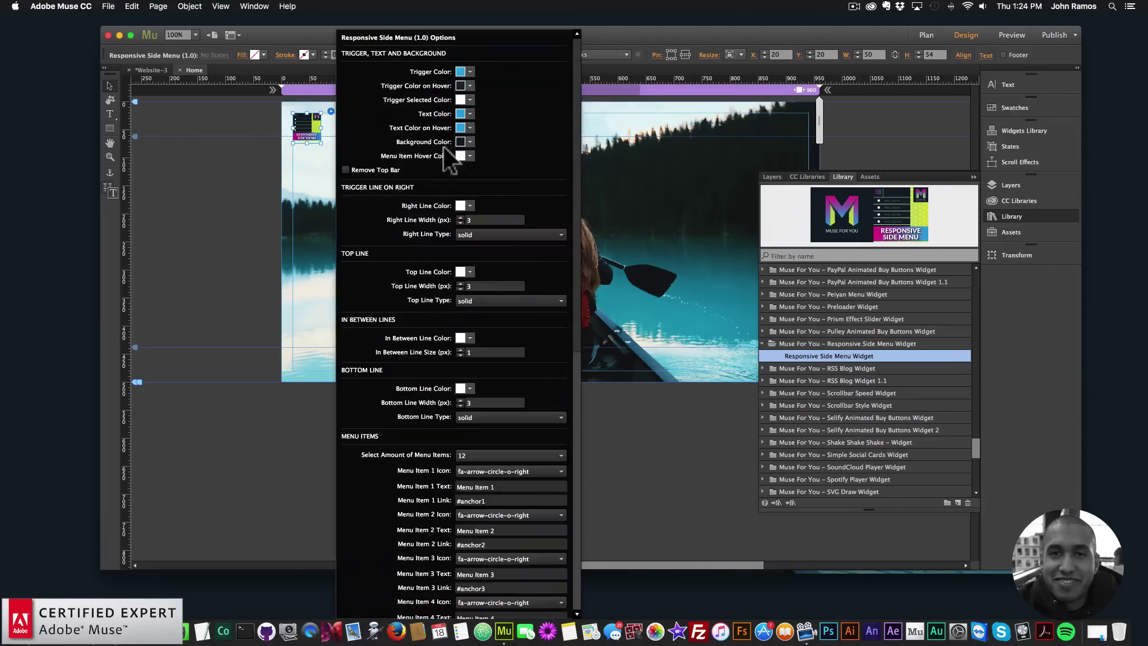
click(481, 453)
click(472, 548)
scroll(420, 429, down, 5)
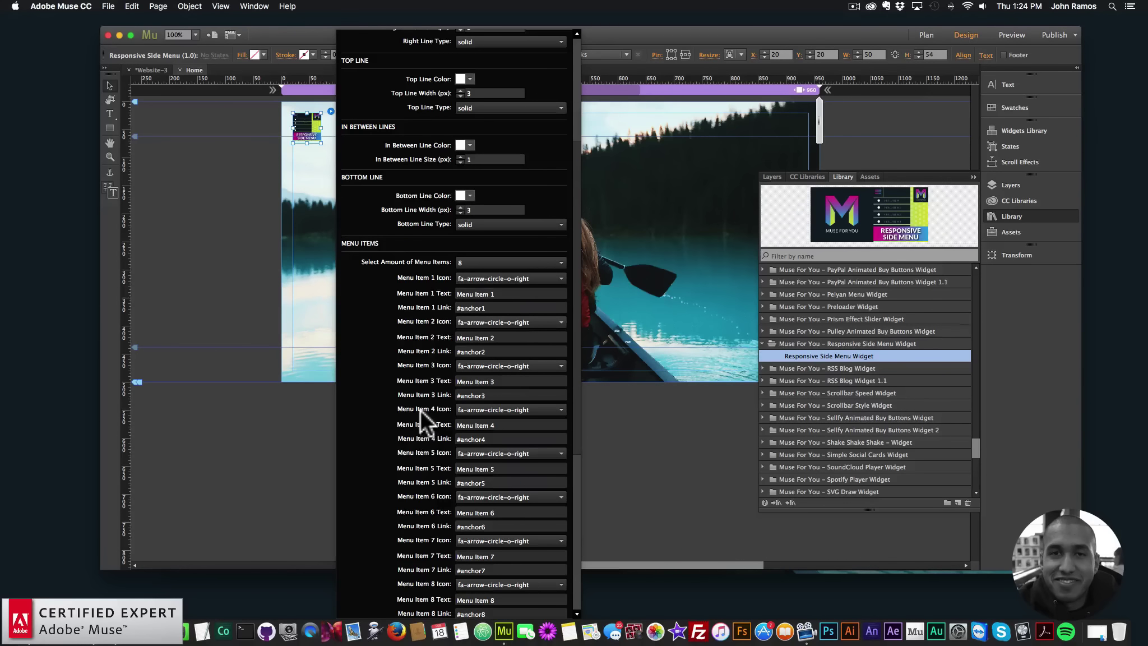
click(274, 225)
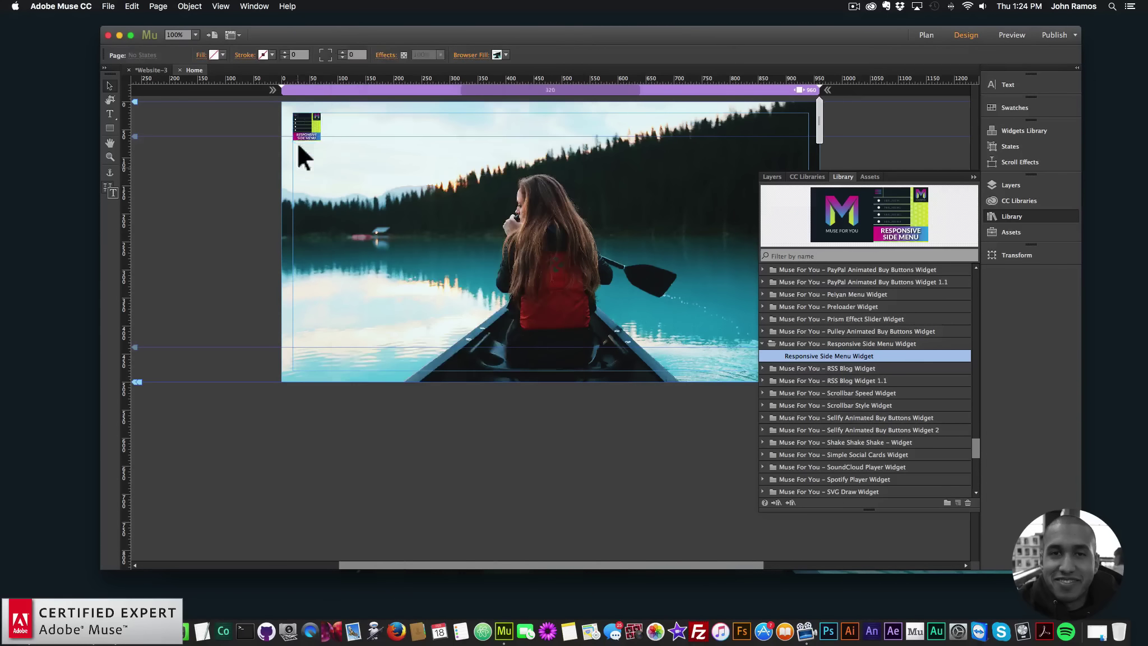
Preview the page in the browser and open the side menu to check its eight items.
click(108, 6)
click(145, 183)
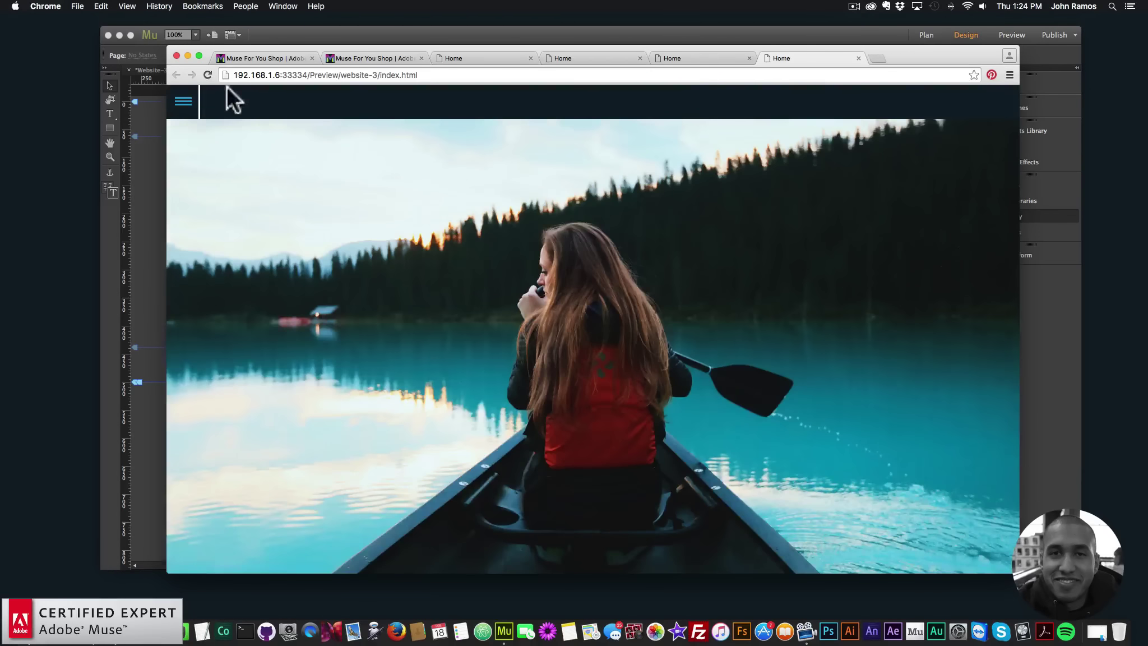
click(183, 101)
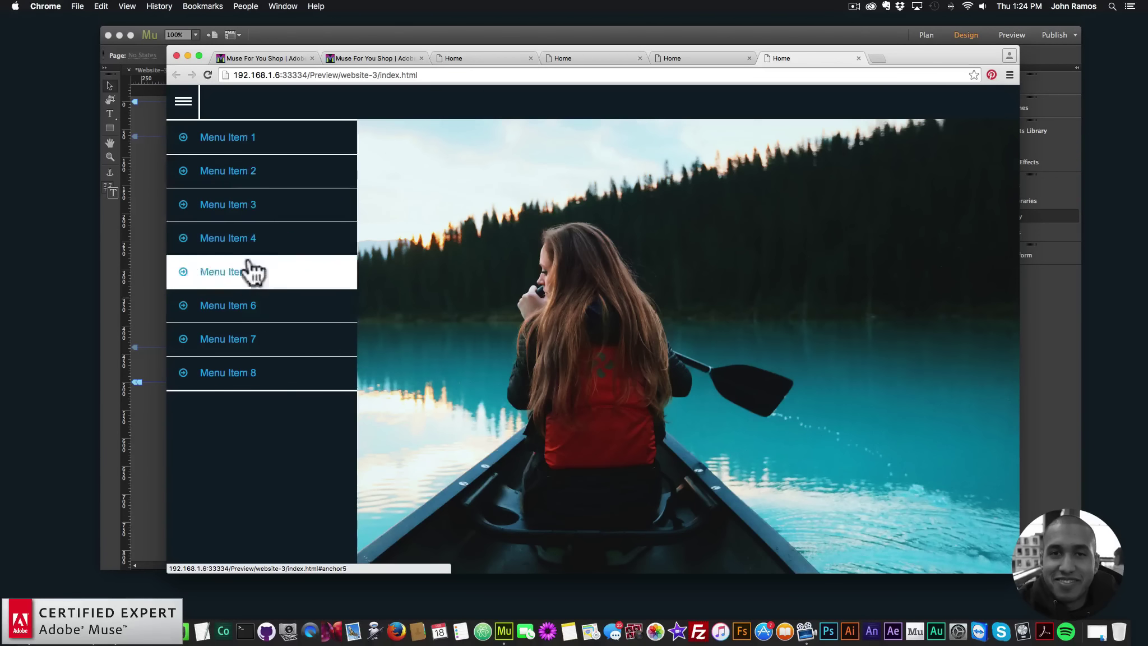
Switch back to Adobe Muse and set the side menu widget's font to Lato.
click(144, 227)
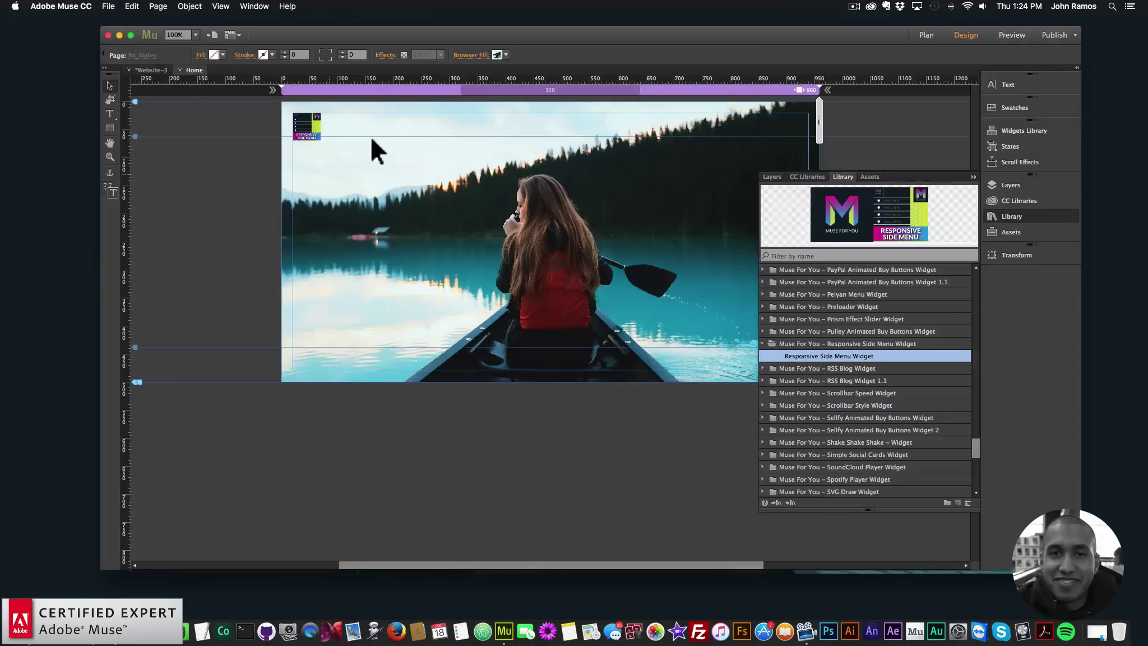
click(309, 128)
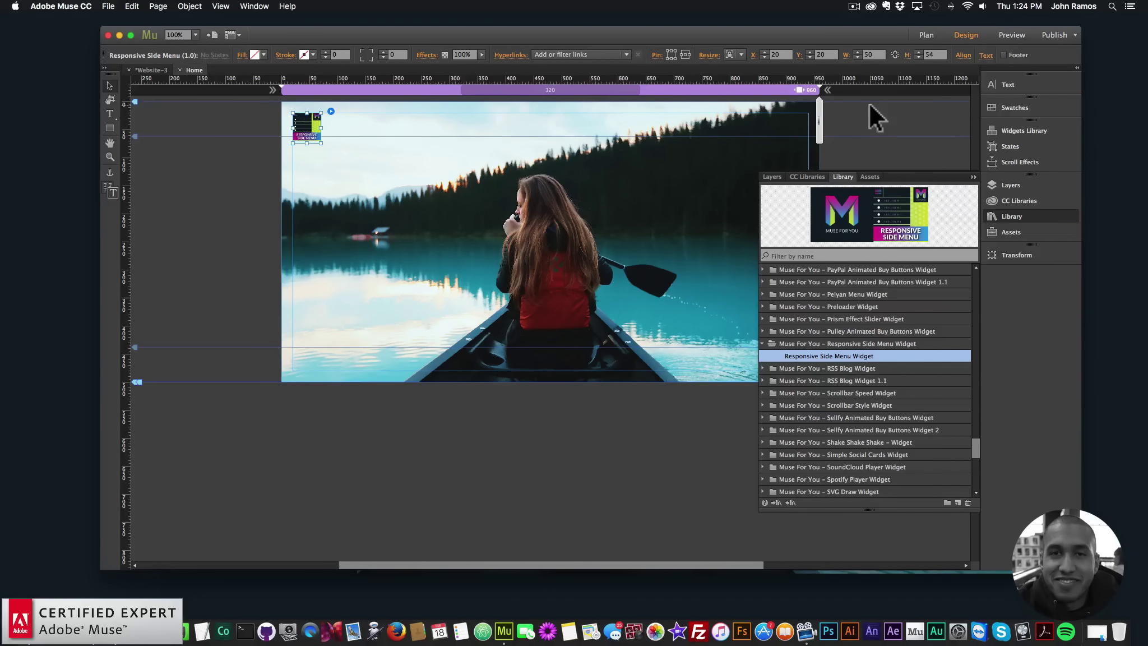
click(1010, 83)
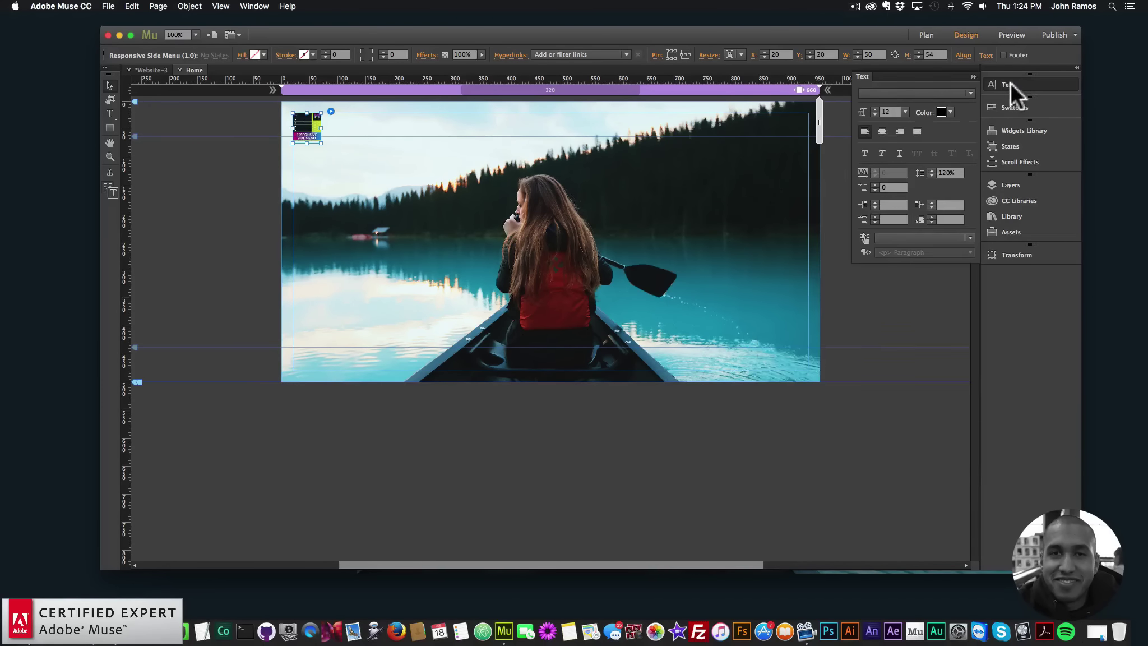
click(989, 56)
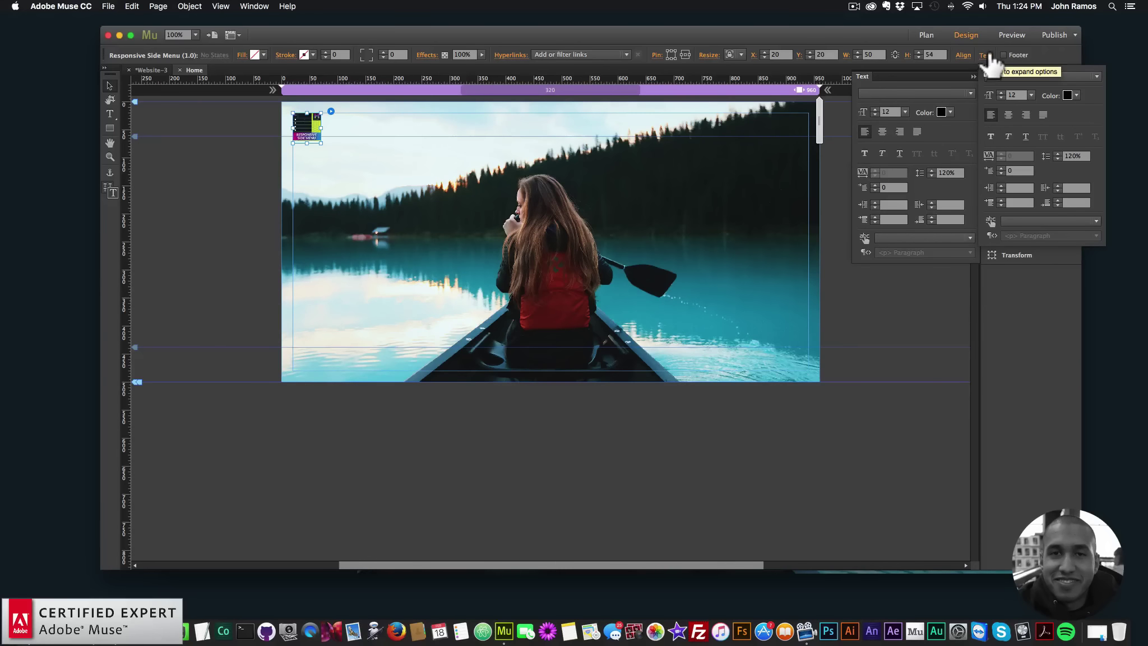
click(990, 57)
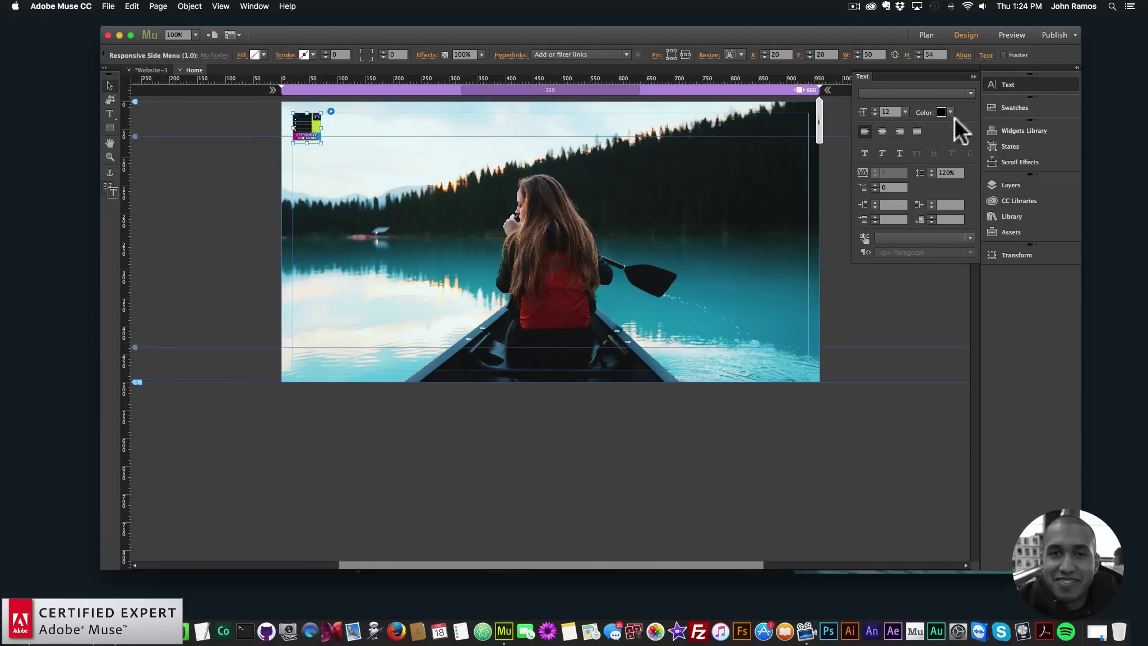
click(971, 91)
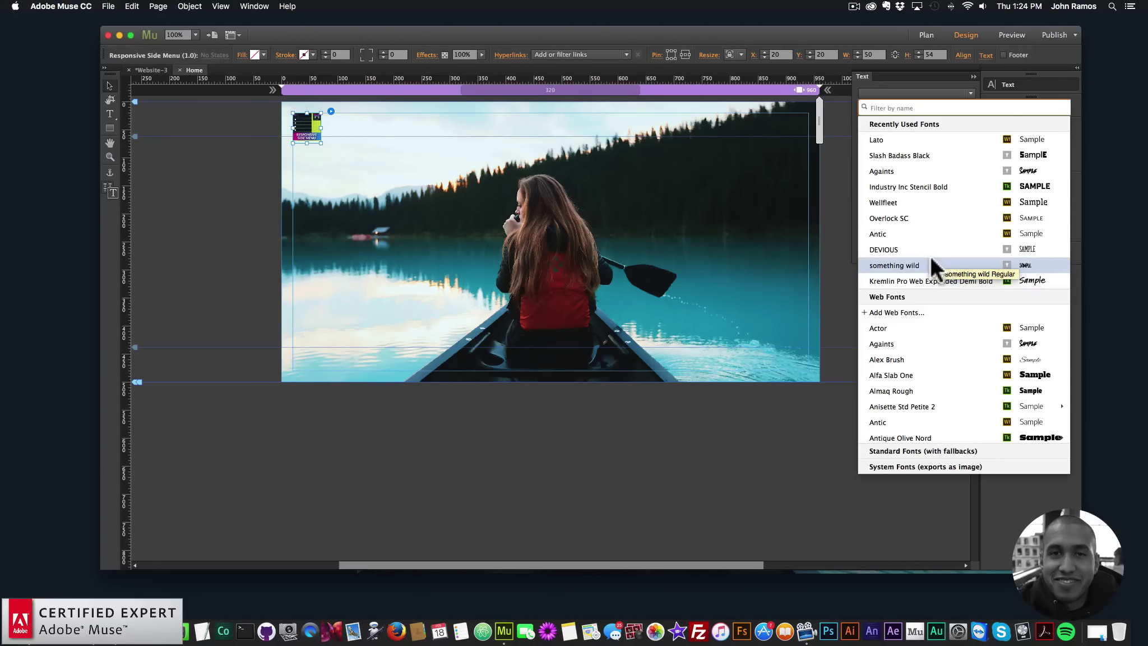
click(916, 138)
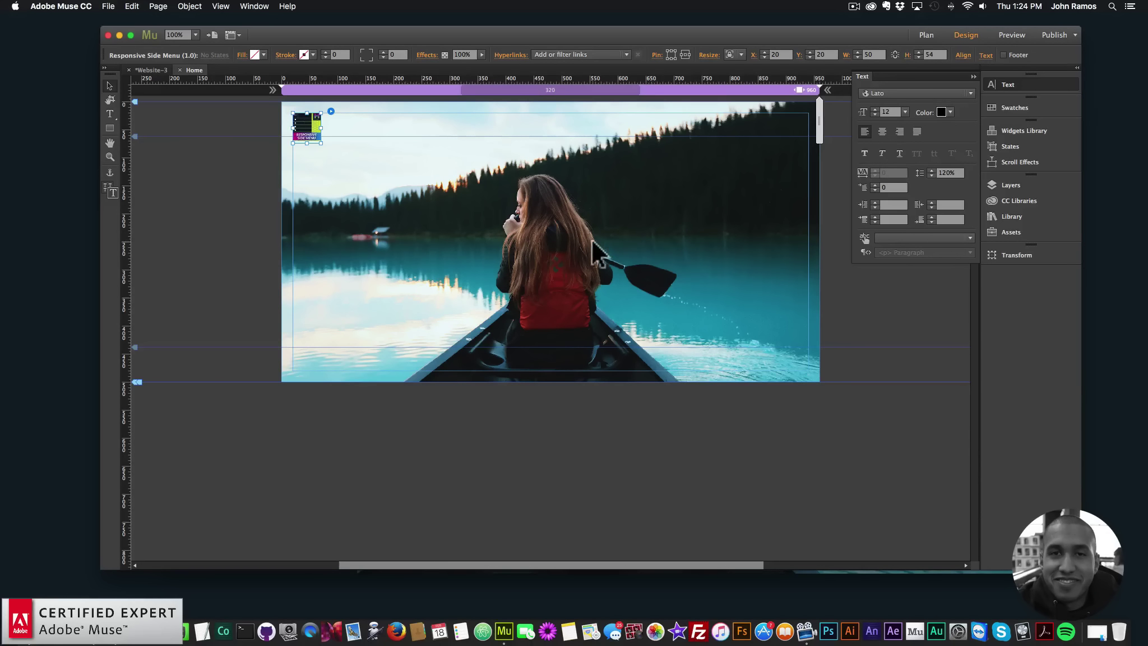
Preview the page in the browser and open the side menu to check the font of its items.
click(343, 216)
click(108, 6)
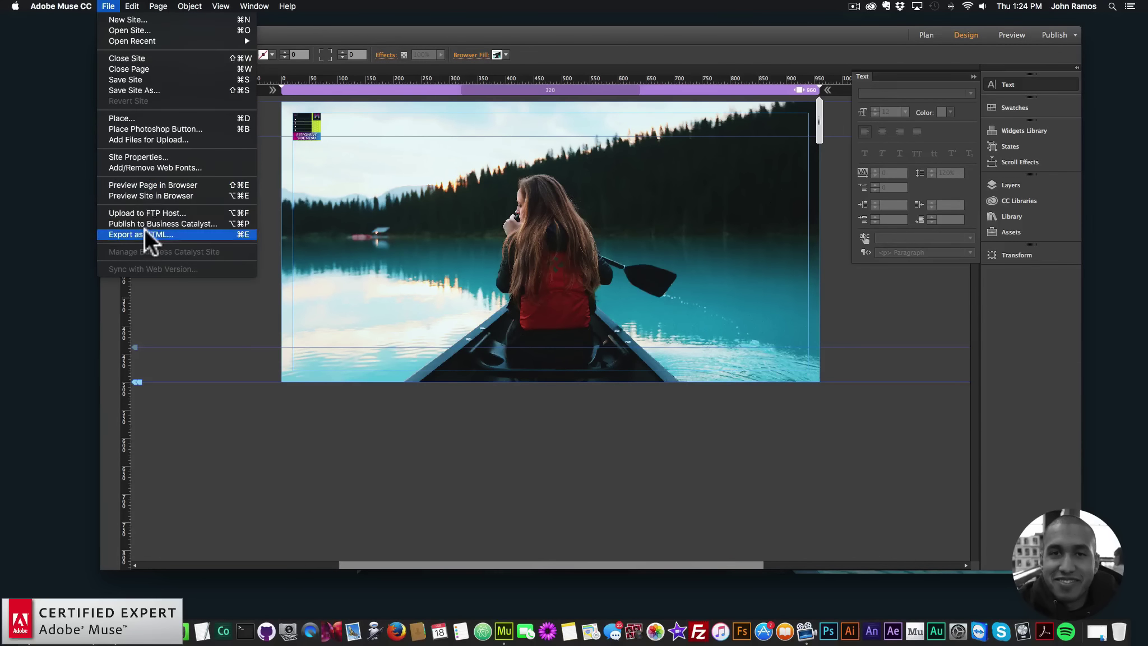
click(145, 185)
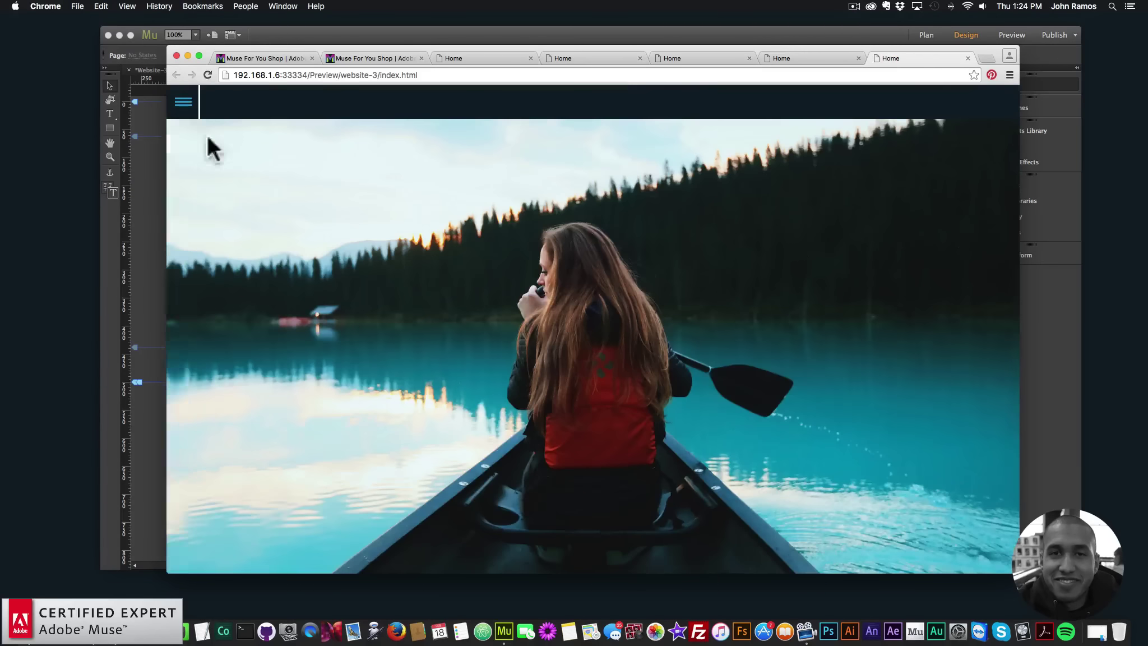
click(184, 103)
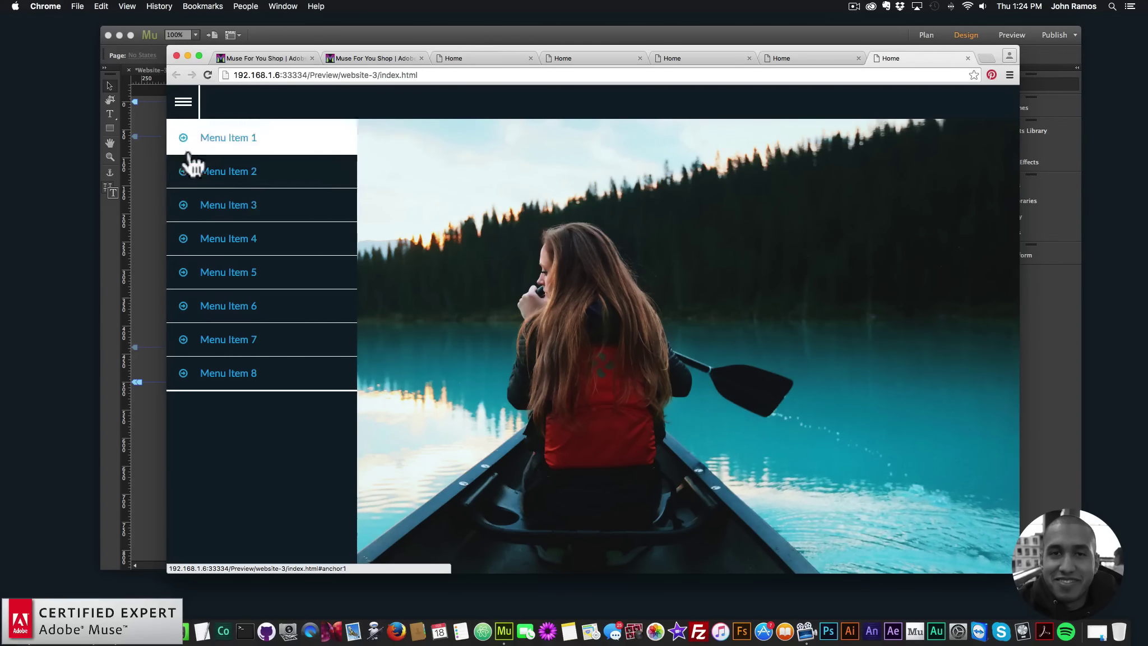
Switch back to Adobe Muse and give the side menu widget's menu item 1 the text Home and the icon fa-facebook-f.
click(151, 163)
click(294, 132)
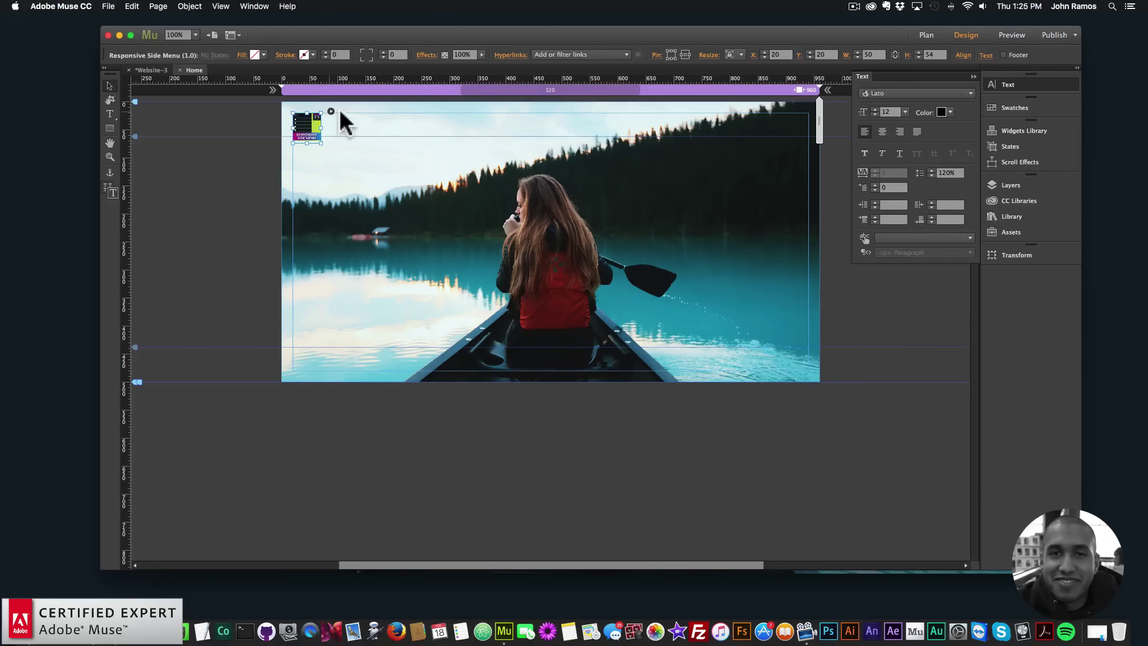
click(331, 111)
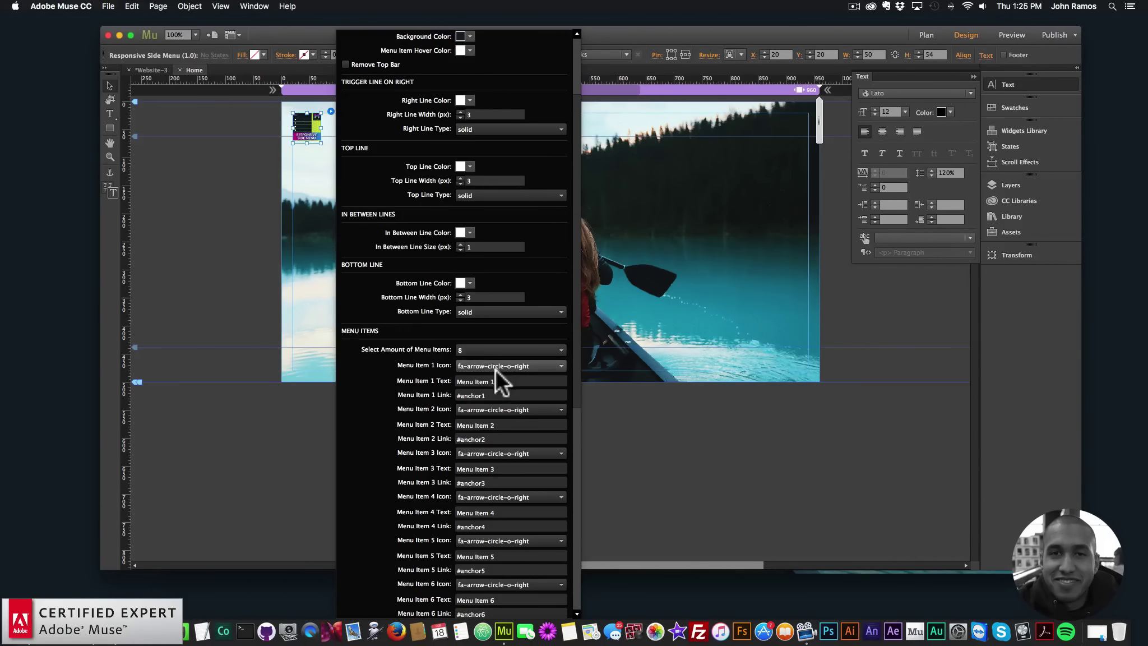
scroll(395, 332, down, 3)
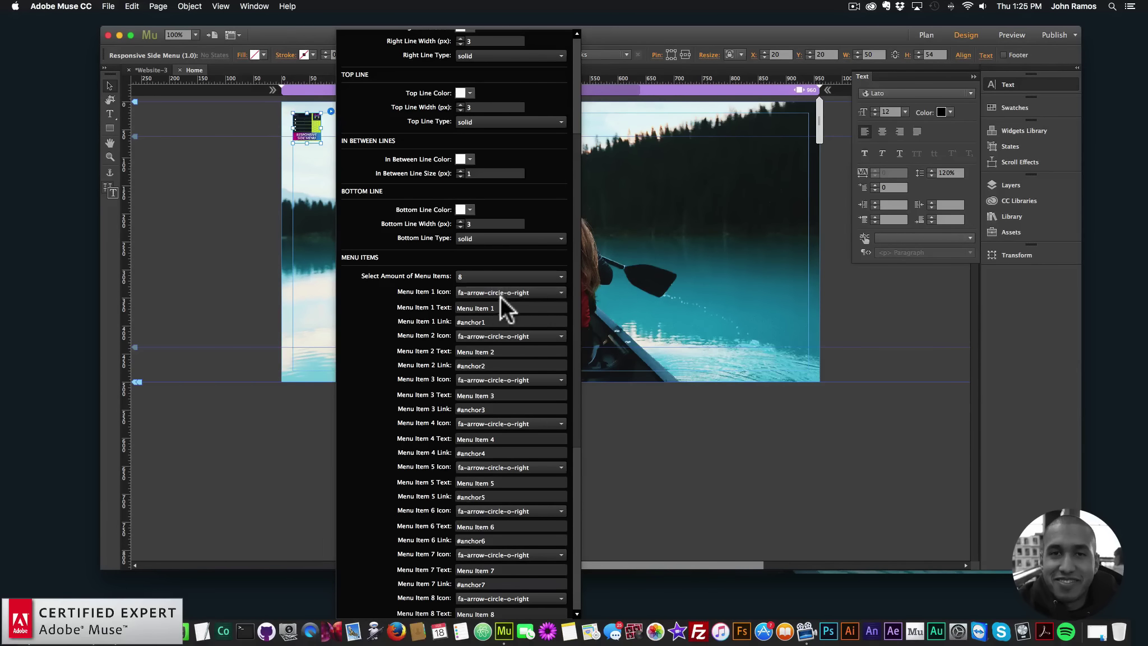
click(517, 308)
drag(516, 308, 405, 293)
text(Home)
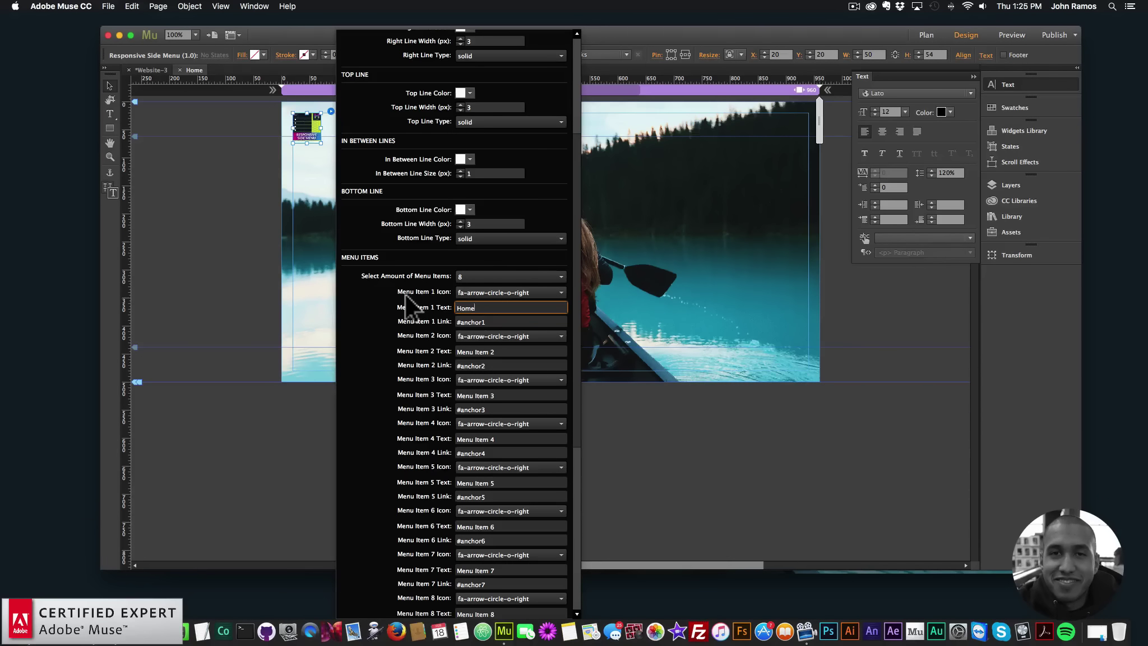
click(527, 292)
scroll(508, 387, down, 10)
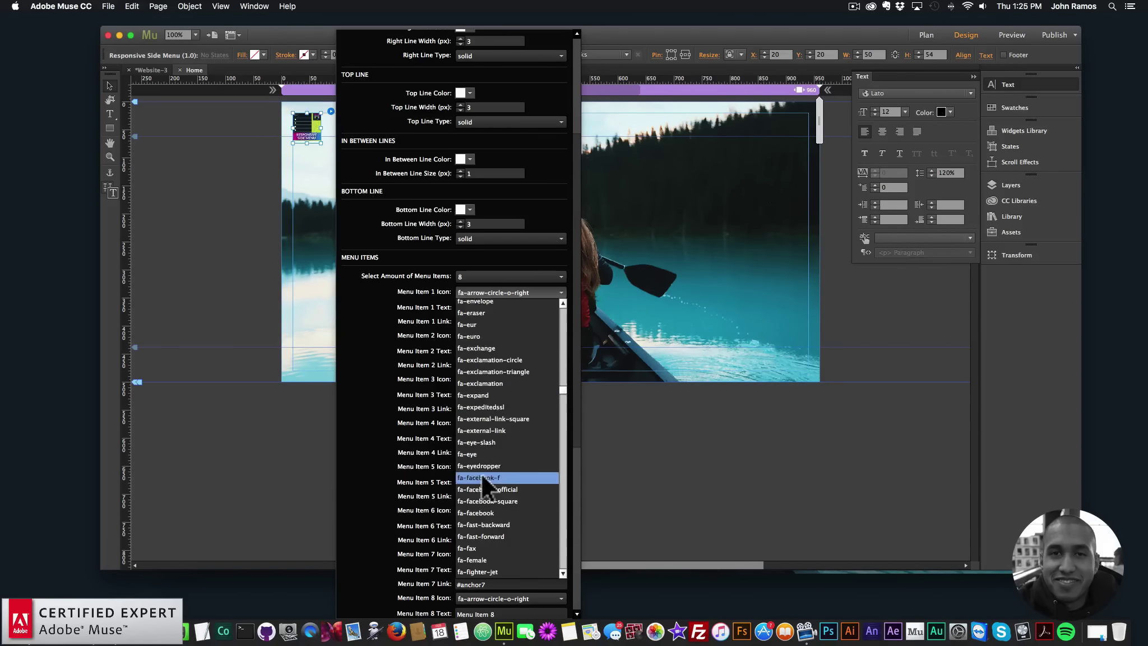
click(481, 477)
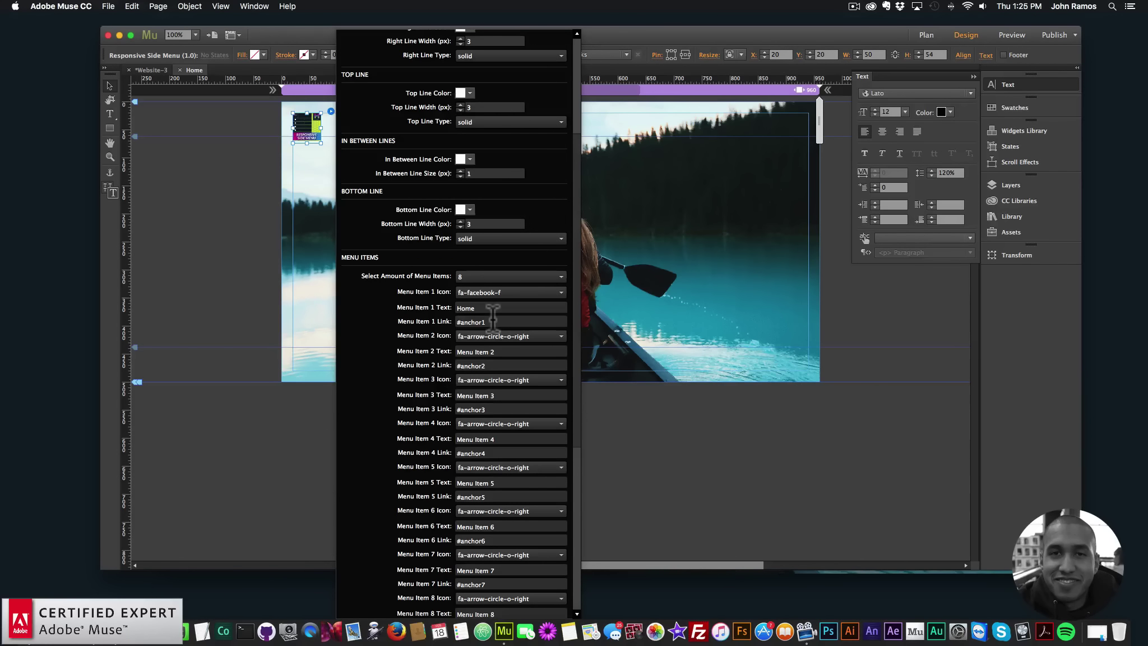
Set the text of menu item 2 to SECTION 2 in the side menu widget's options.
click(499, 352)
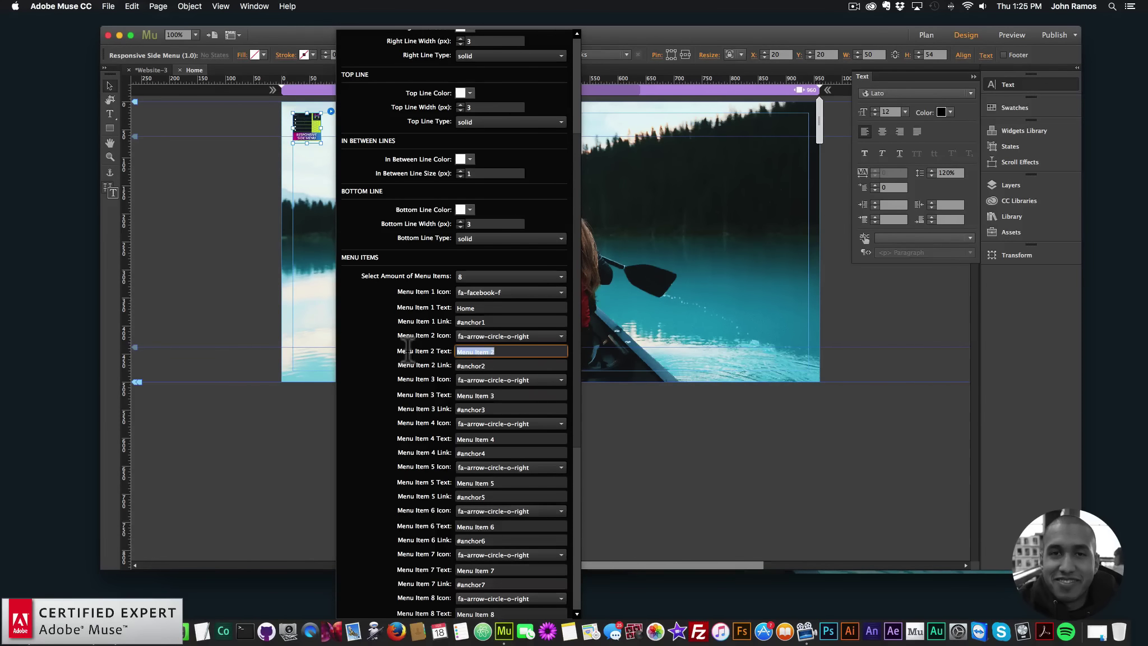
text(S)
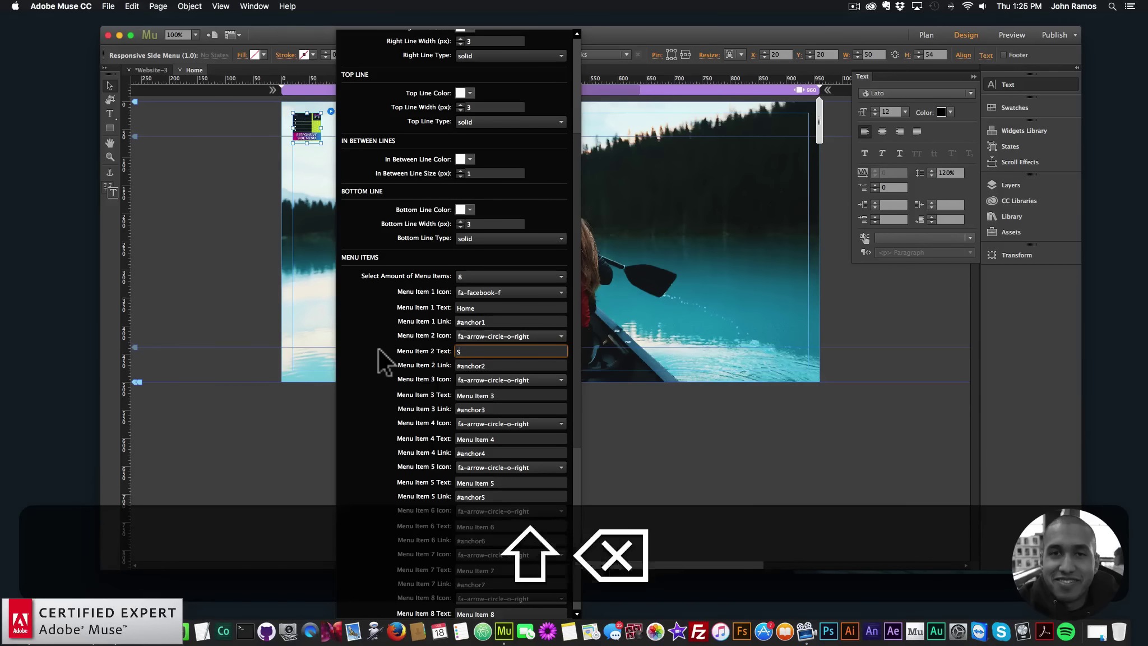
text(ECTION 2)
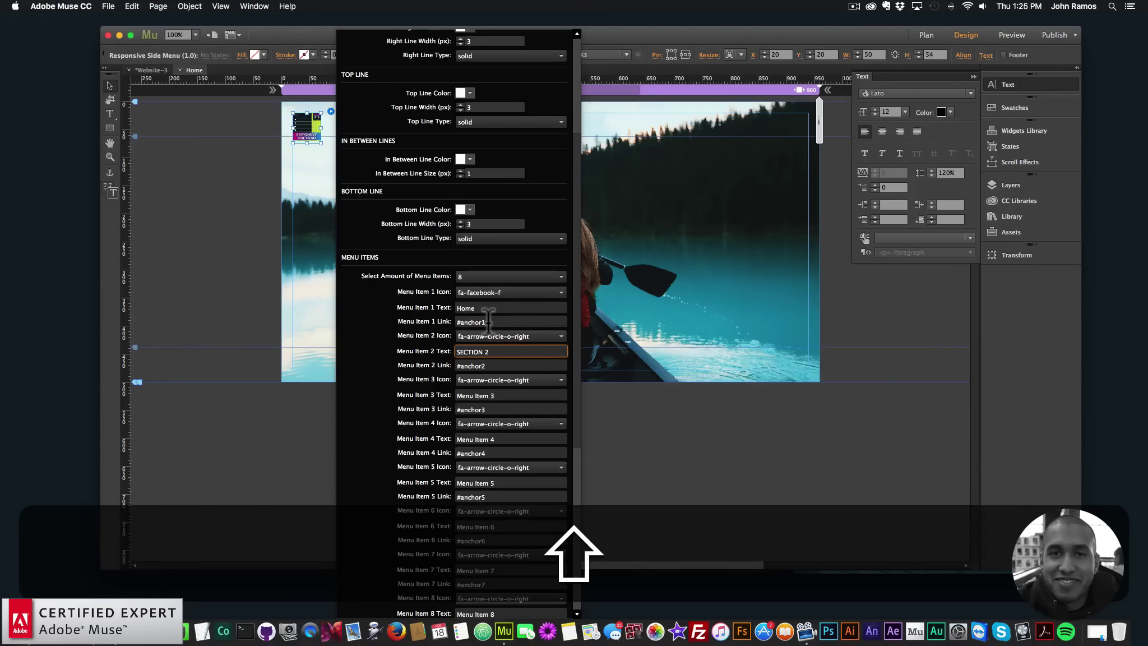
Set the link of menu item 1 to #home and the link of menu item 2 to #section1.
double_click(486, 321)
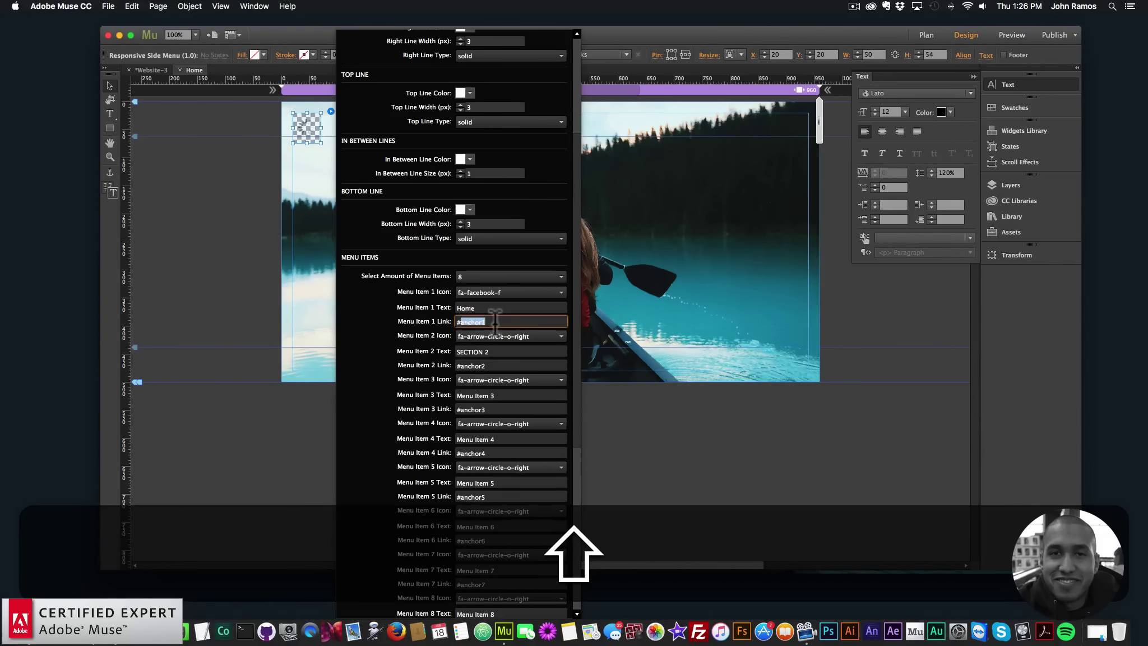
text(HOME)
key(BackSpace)
key(BackSpace)
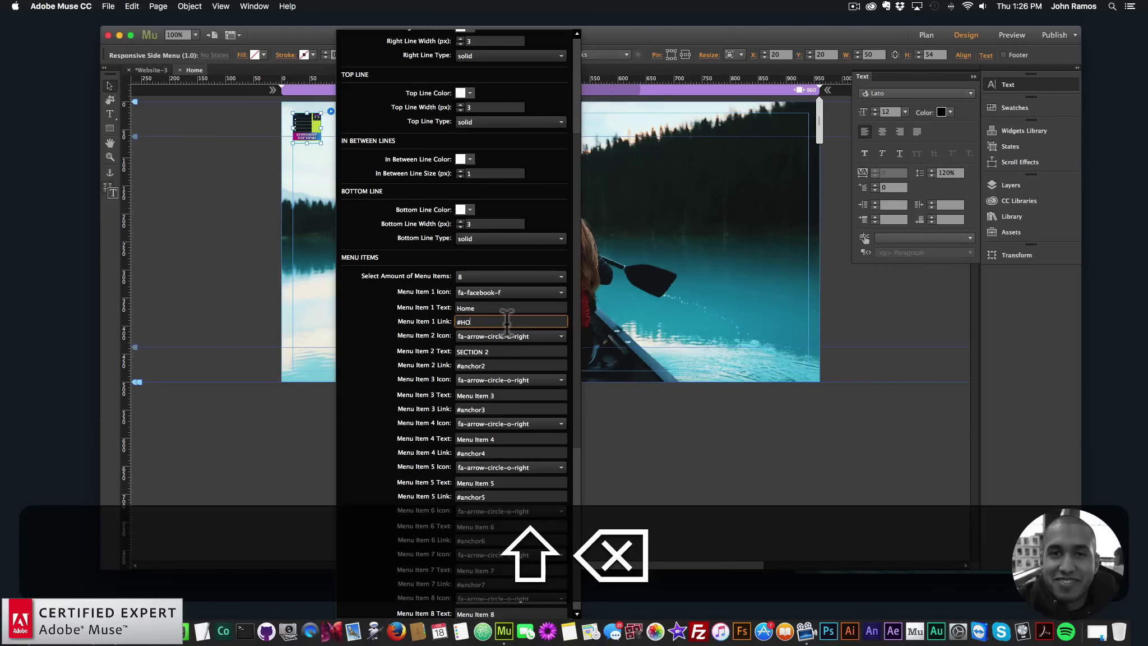
text(home)
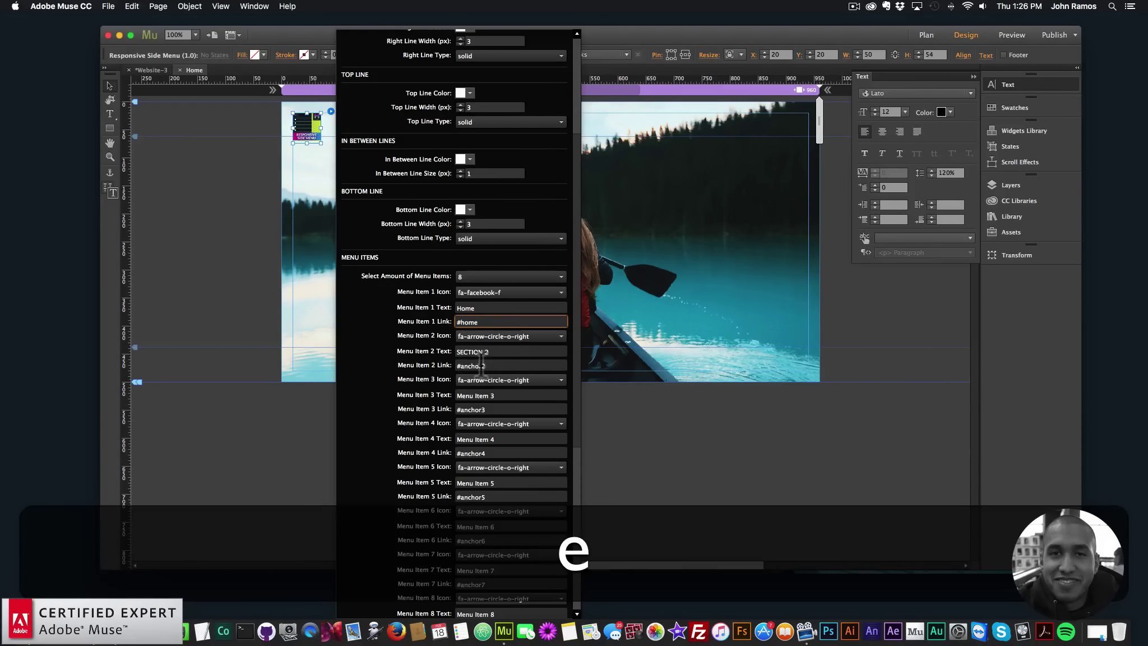
click(463, 366)
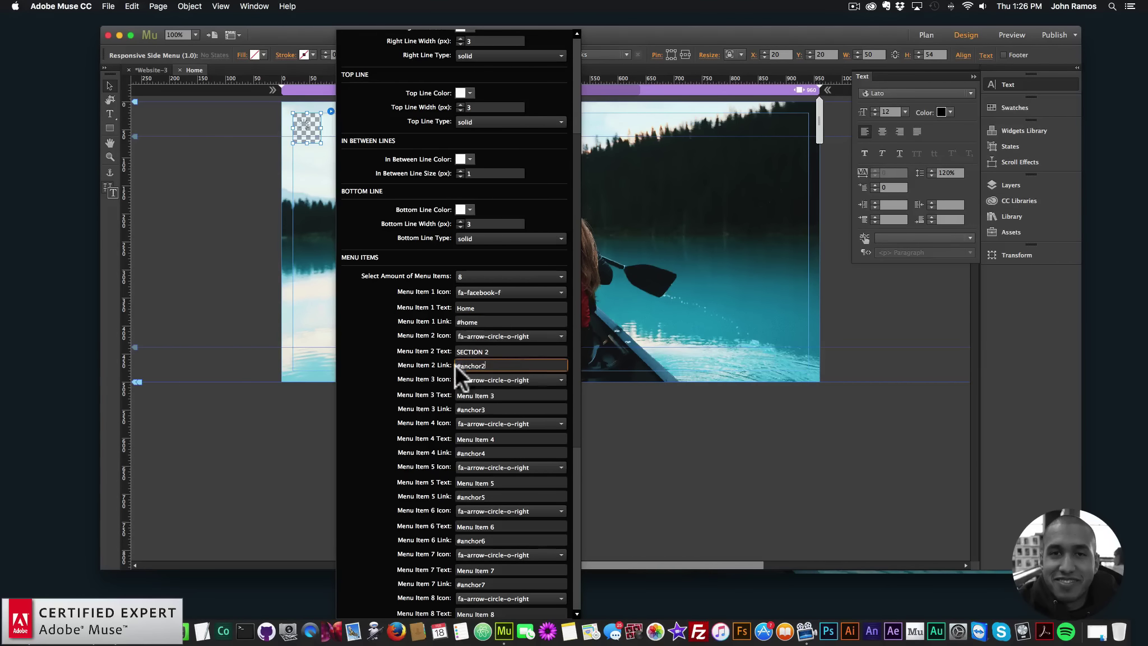
double_click(461, 366)
text(section1)
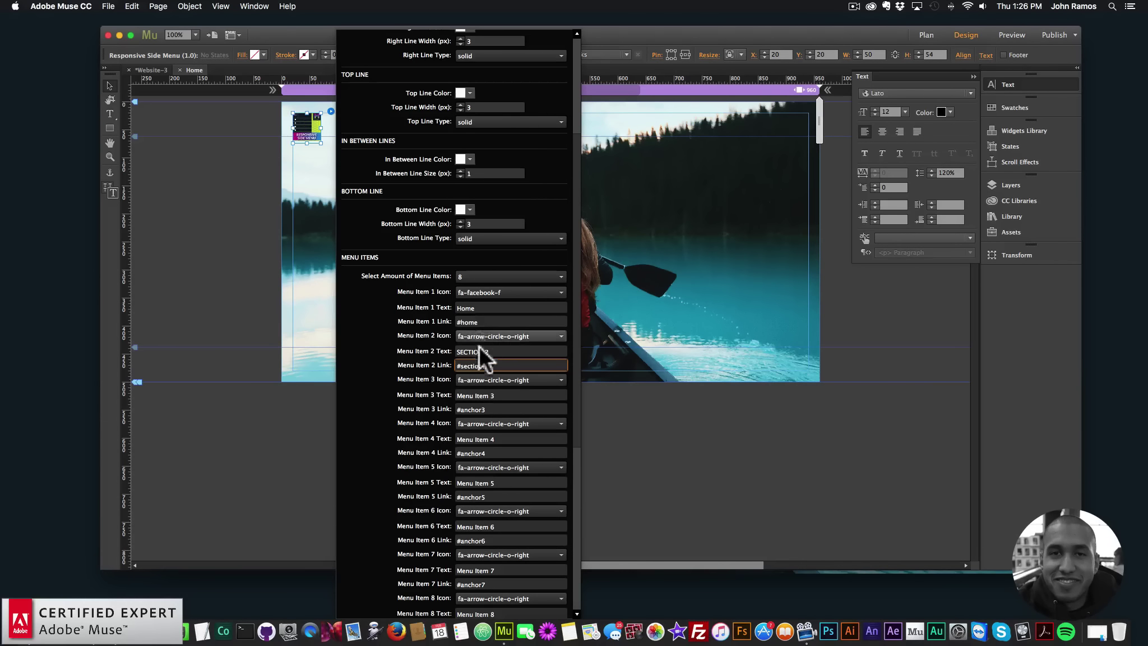
Give menu item 3 the icon fa-file-o and the text SECTION 2.
click(486, 378)
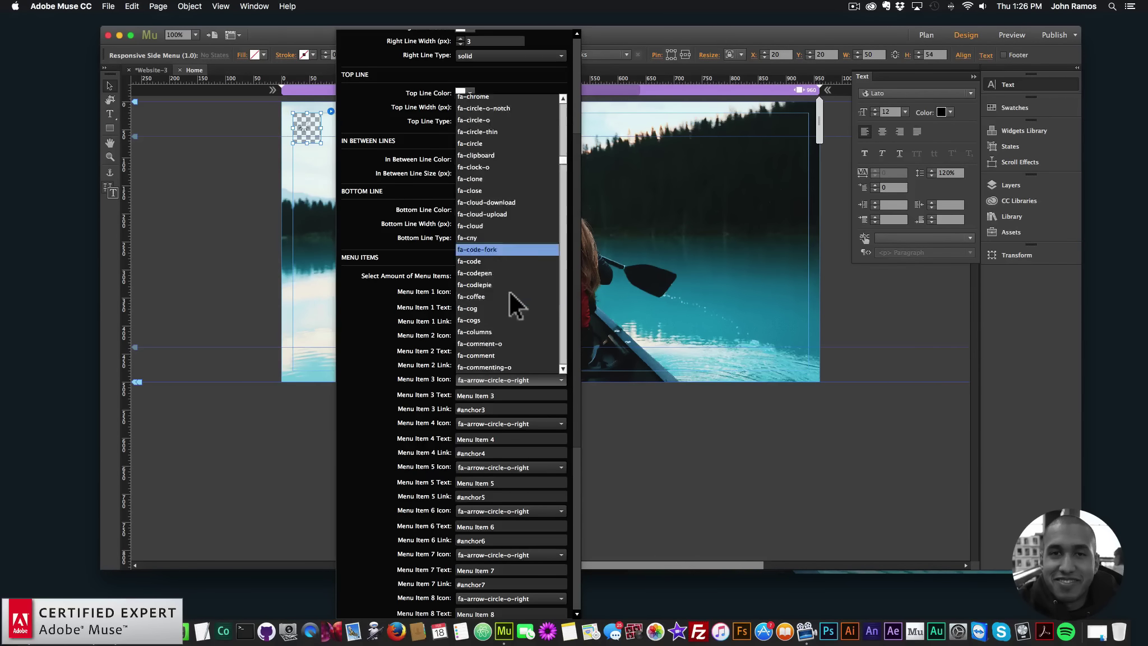
click(499, 310)
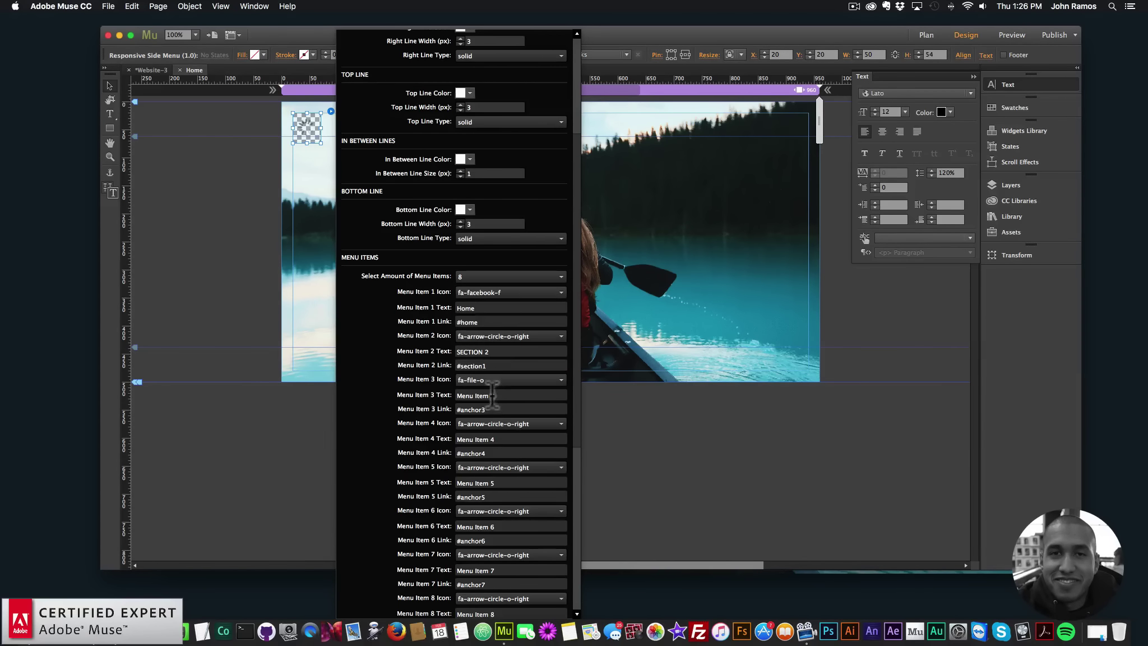
triple_click(492, 395)
text(SE)
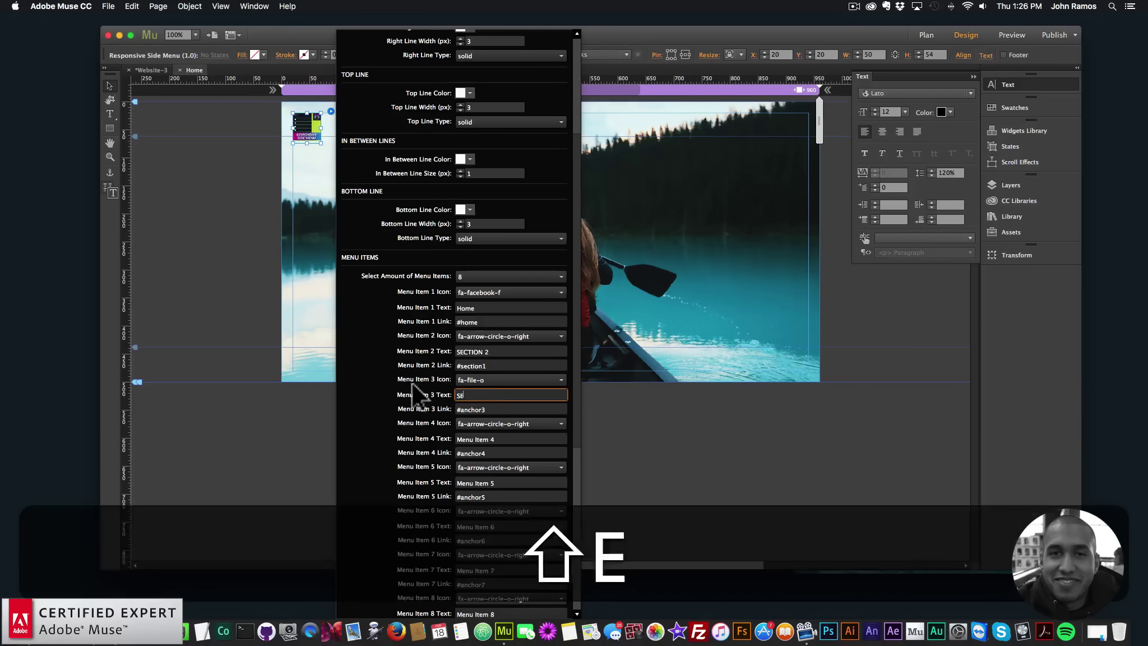
text(CTION @)
key(BackSpace)
text(2)
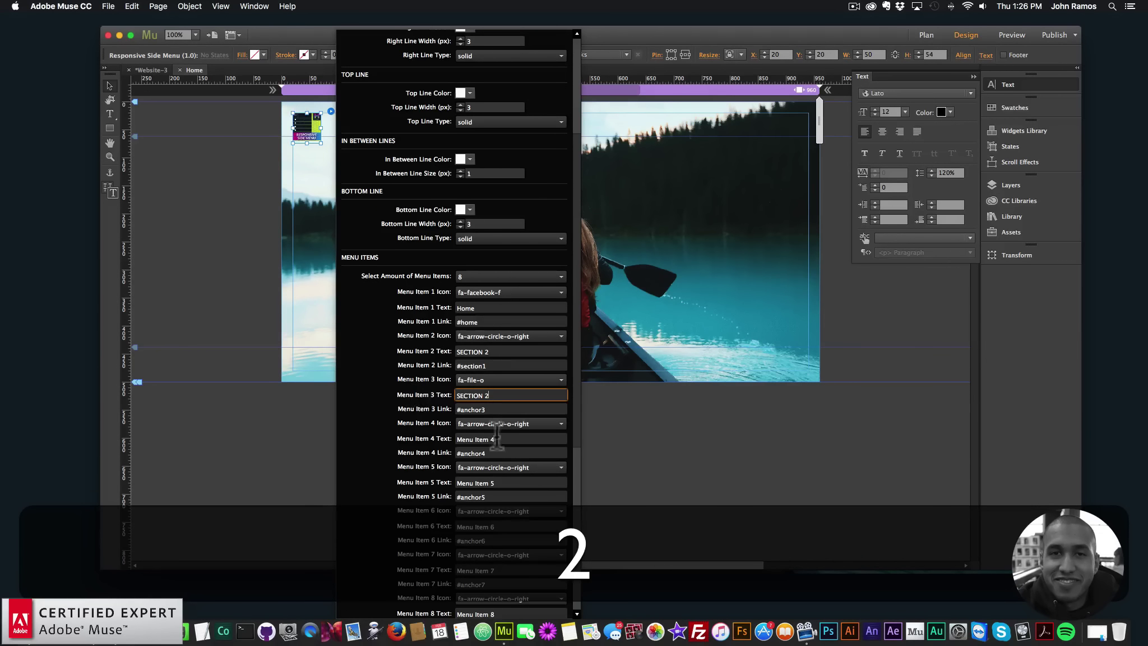
Set the link of menu item 3 to #section2.
triple_click(533, 409)
text(#sect)
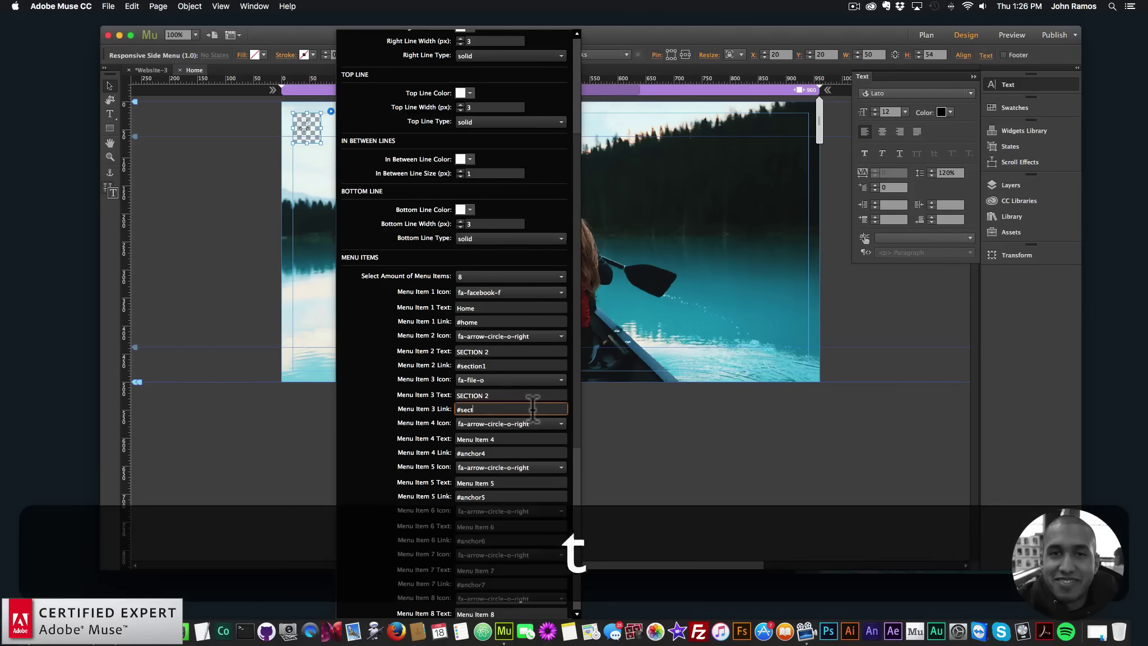
text(ion)
key(BackSpace)
text(2)
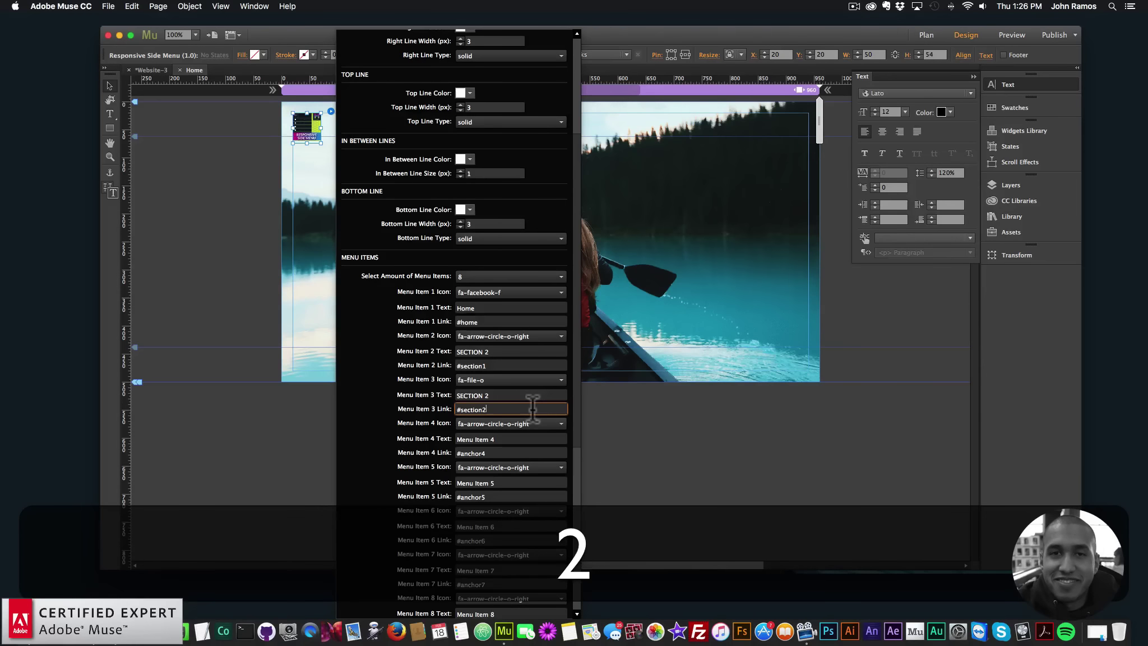
Give menu item 4 the icon fa-indent and the text SECTION 3.
scroll(494, 415, down, 1)
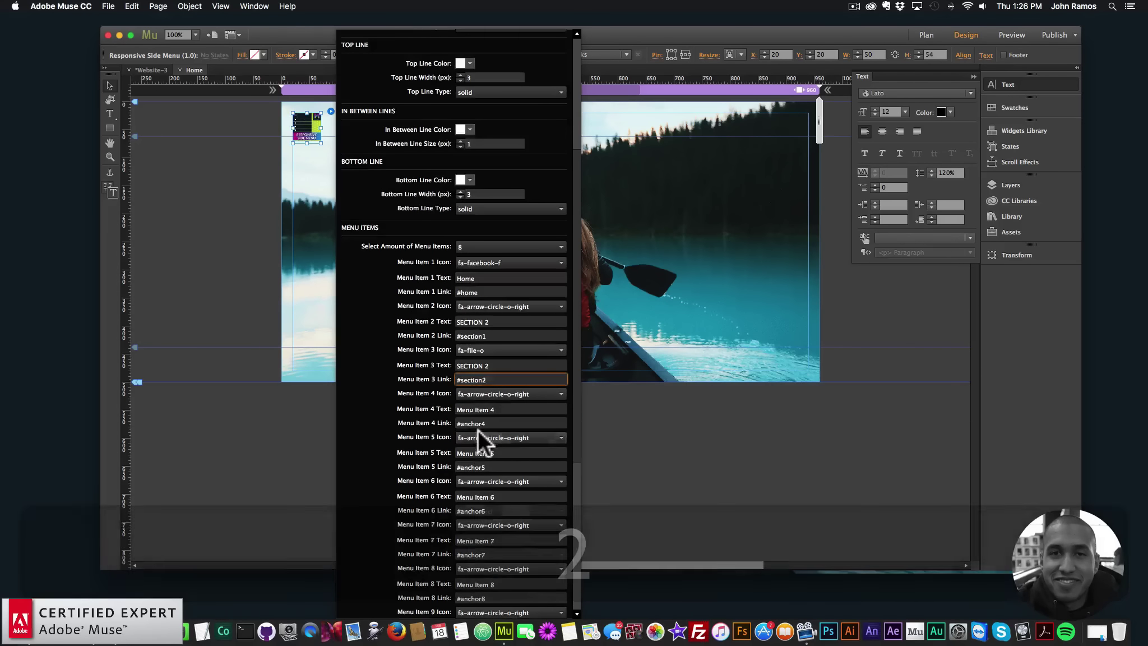
click(487, 393)
scroll(485, 311, down, 15)
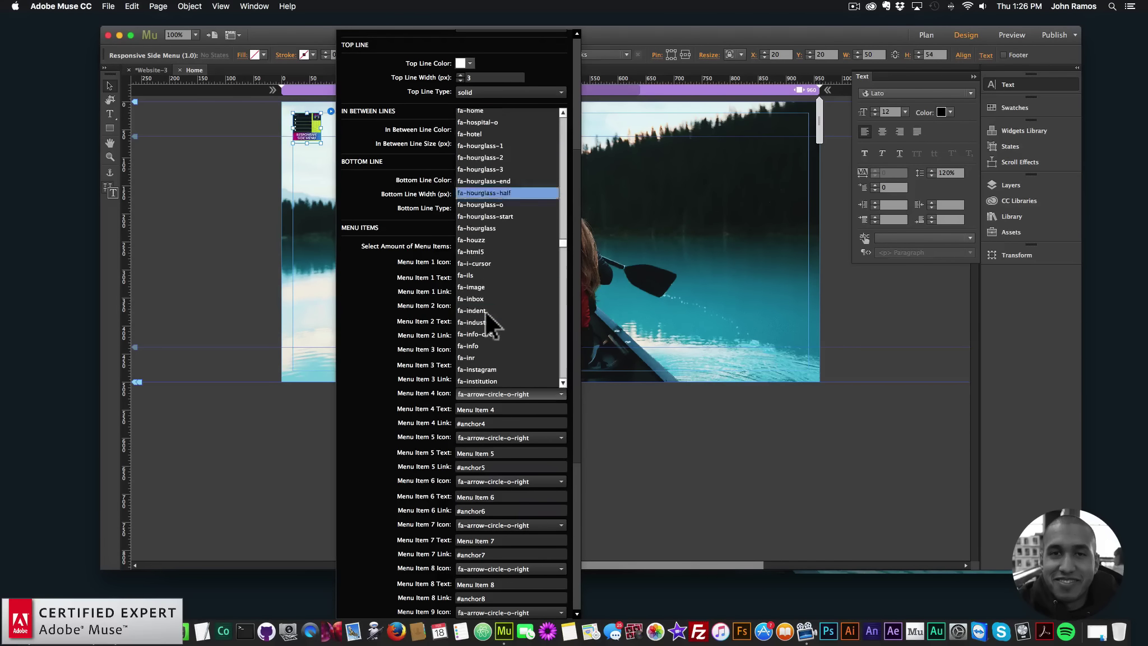
click(485, 310)
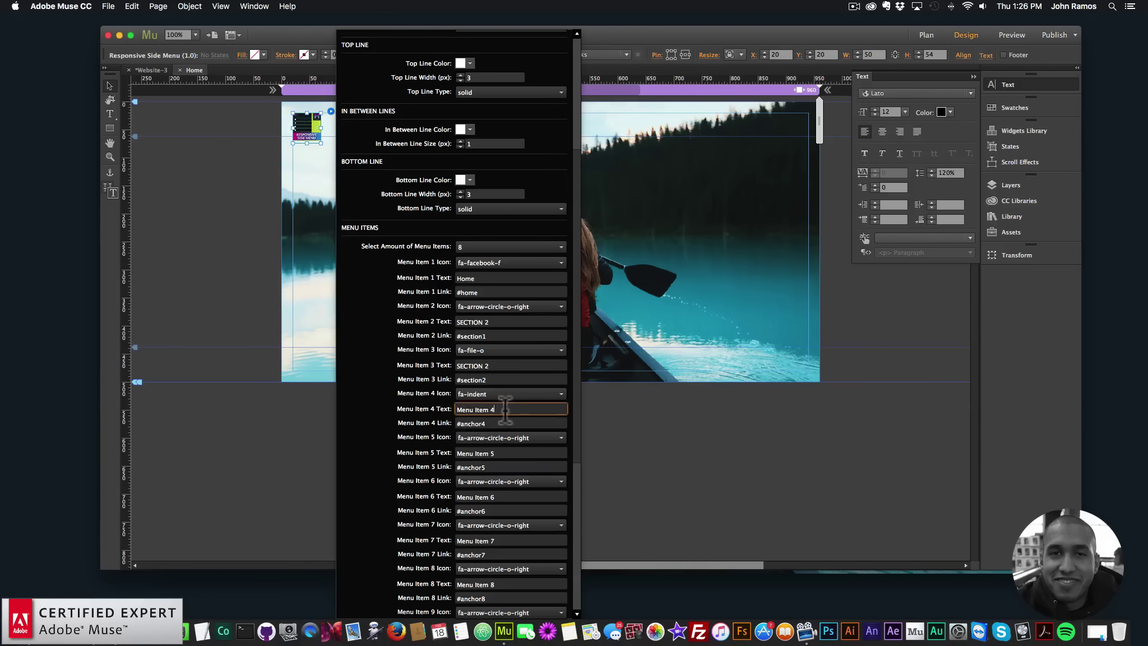
click(497, 393)
click(476, 412)
drag(477, 410, 496, 410)
text(SECTION #)
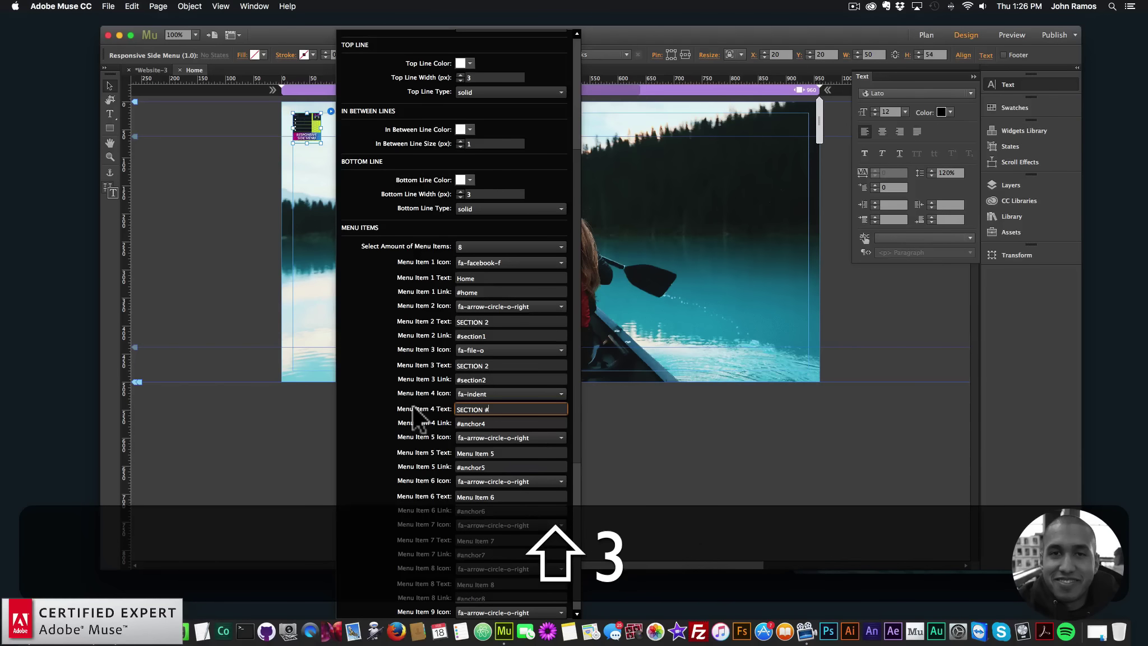
key(BackSpace)
text(3)
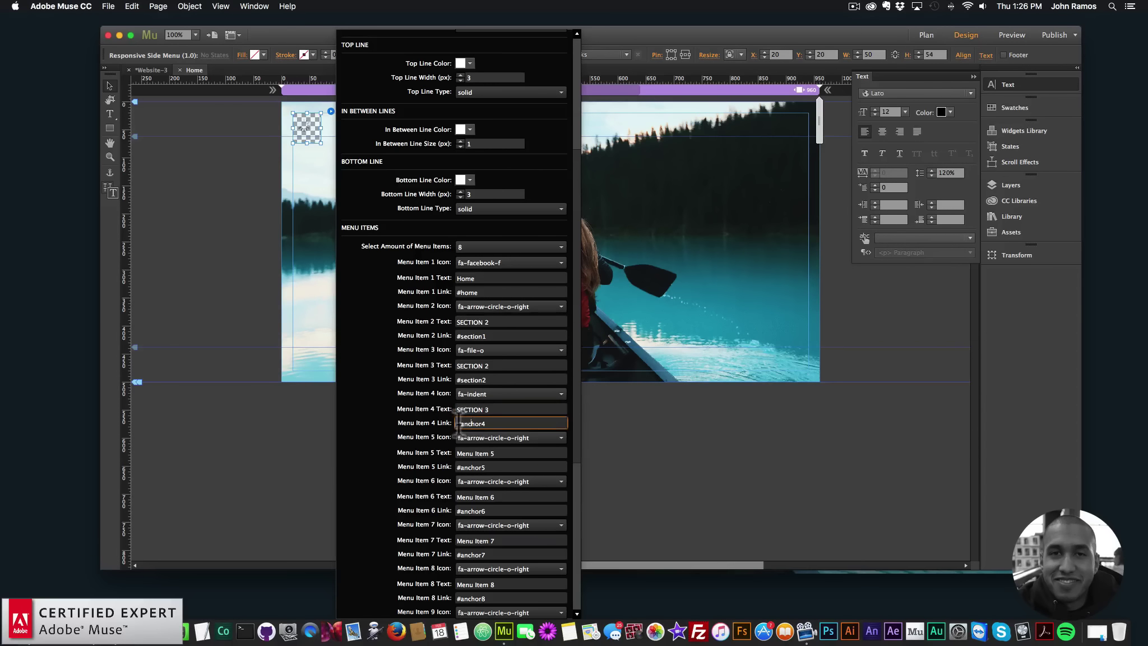
Set the link of menu item 4 to #section3 and give menu item 5 the icon fa-columns.
drag(457, 424, 521, 424)
text(#section3)
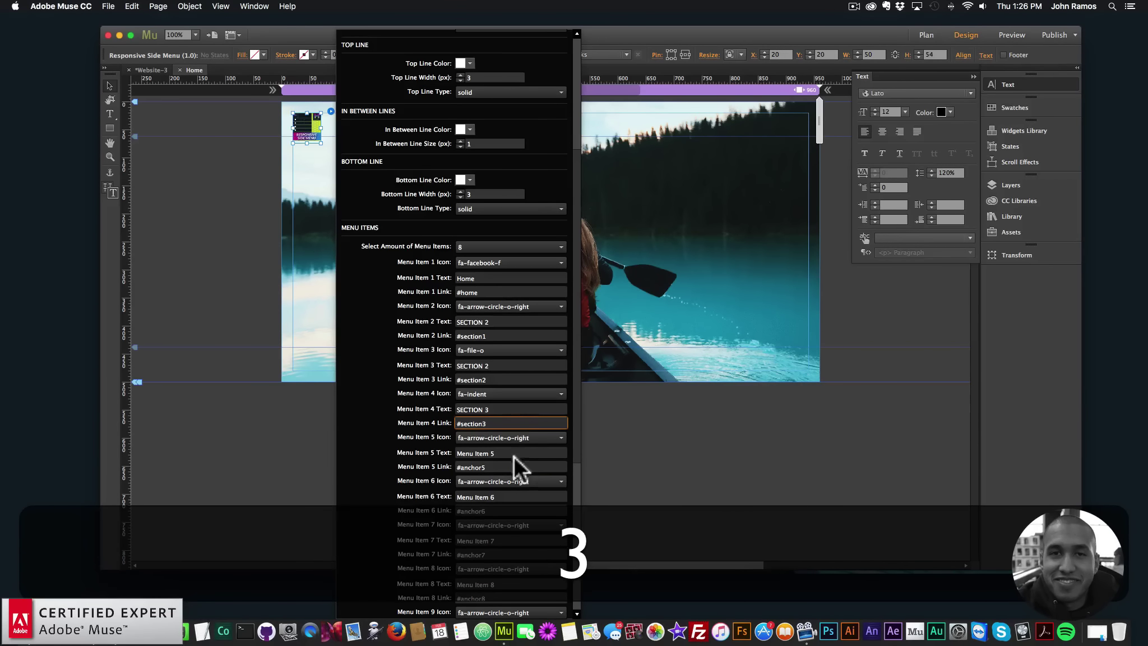
click(510, 437)
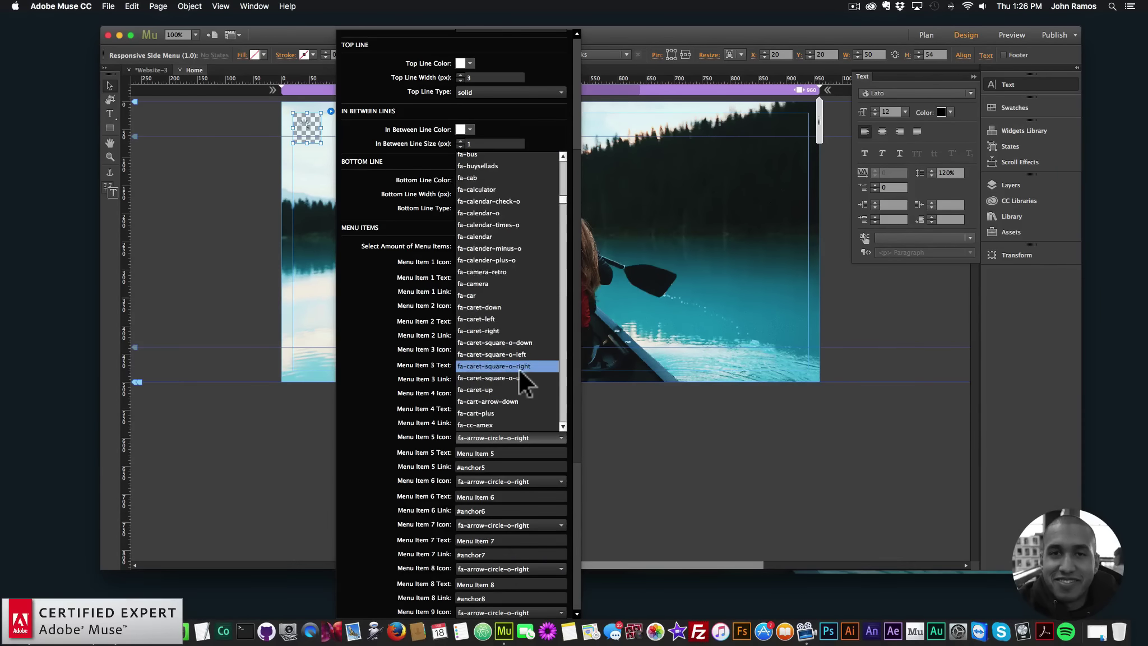
click(492, 367)
Set the text of menu item 5 to SECTION 4 and its link to #section4.
click(504, 453)
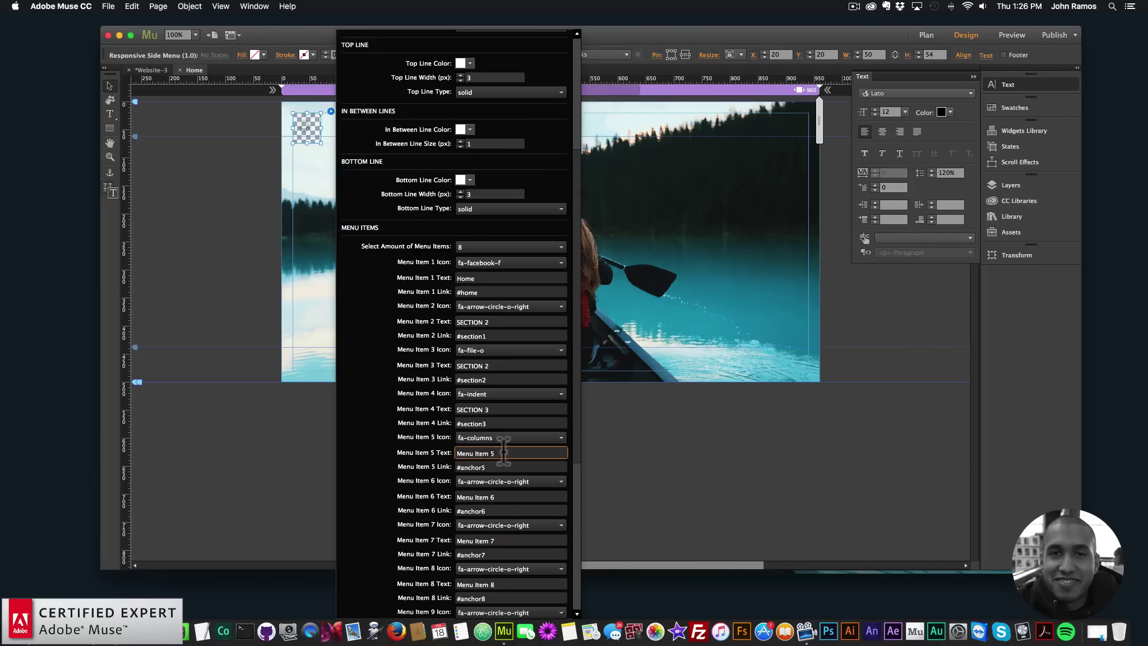
drag(504, 453, 411, 453)
text(SECTION 4)
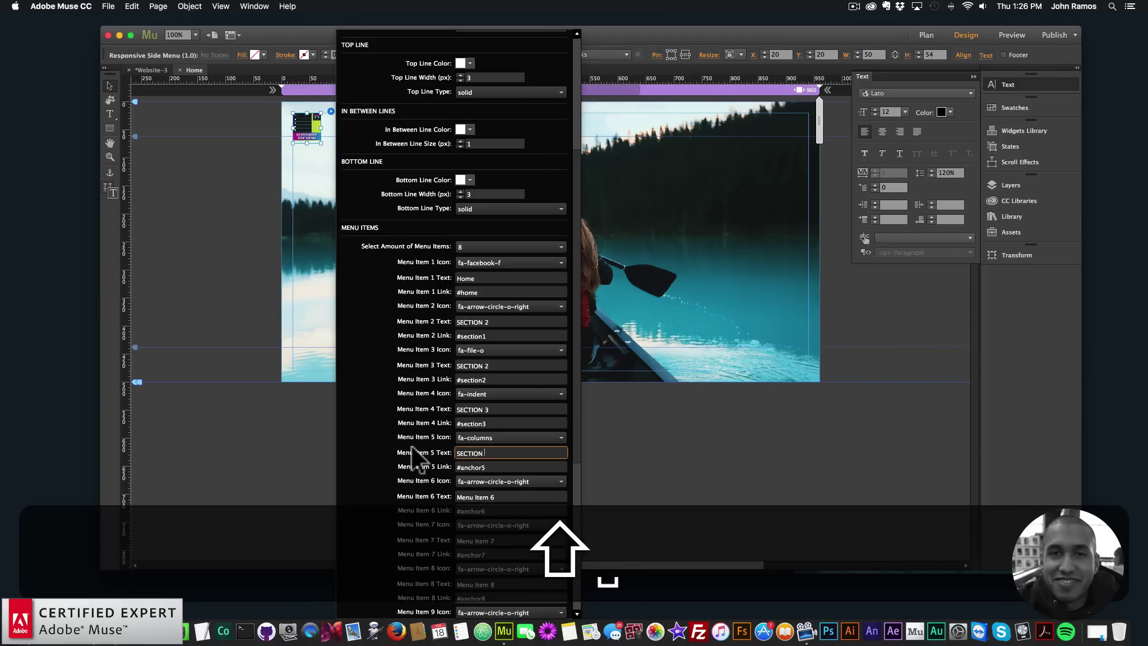
click(463, 467)
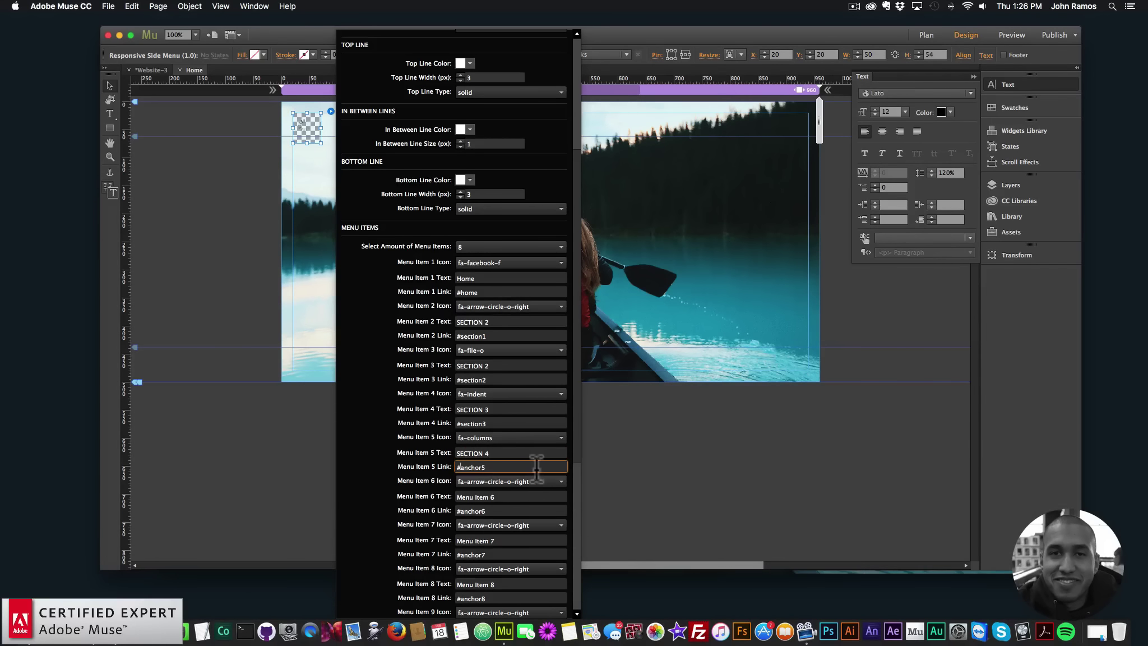
text(section4)
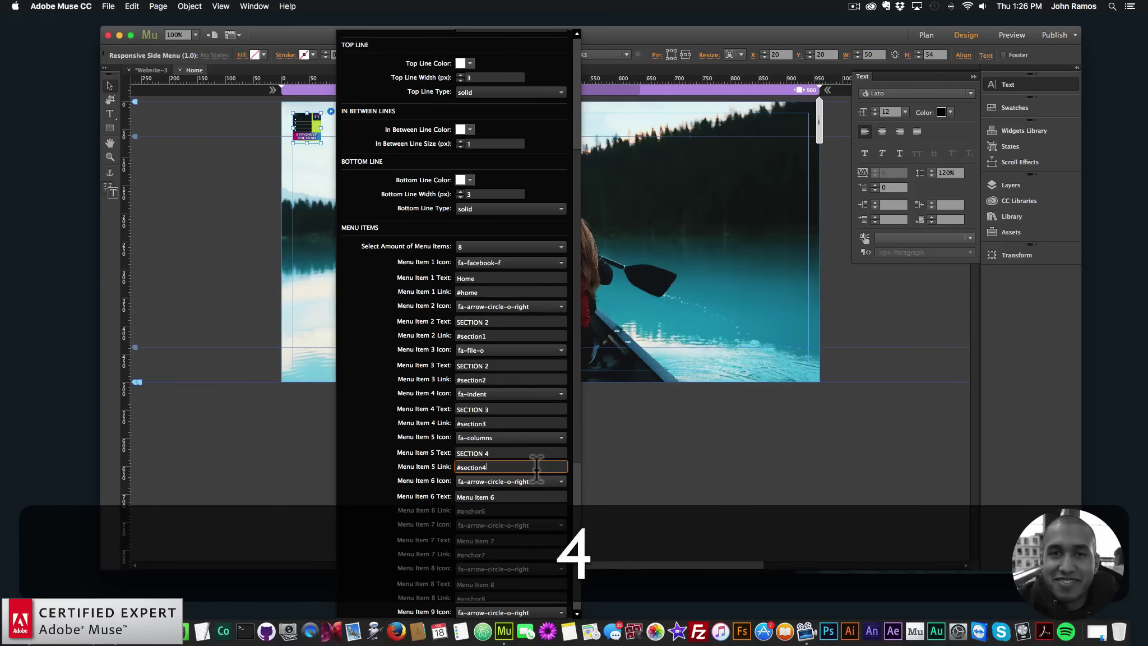
key(Return)
Give menu item 6 the icon fa-file-movie-o, the text SECTION 5 and the link #section5.
click(504, 481)
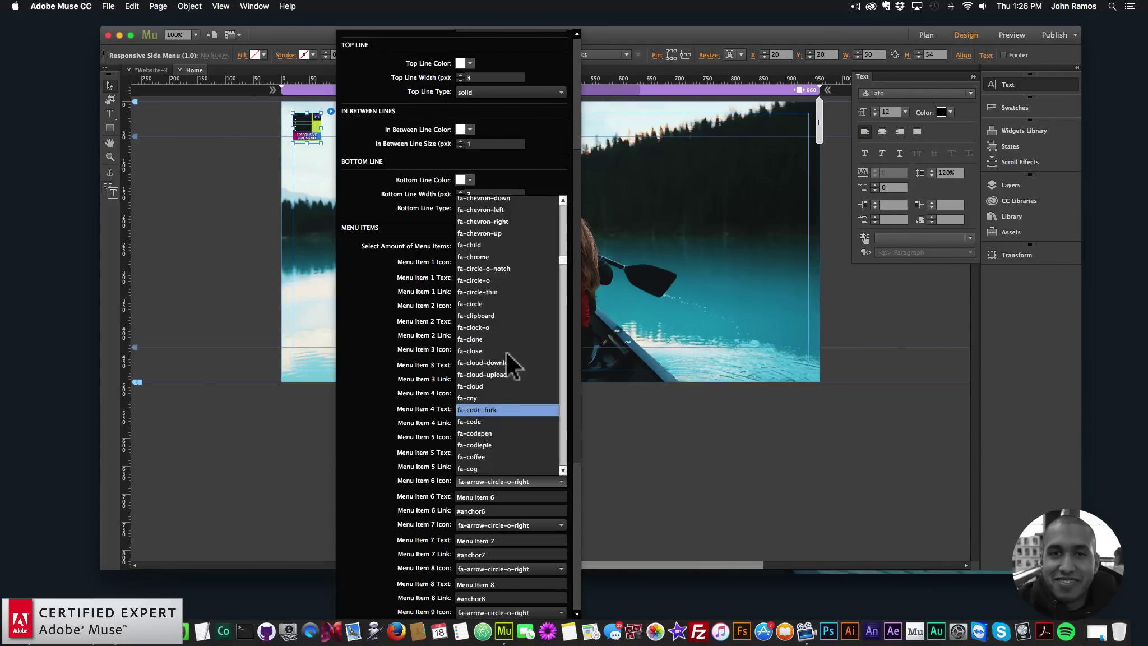
click(497, 398)
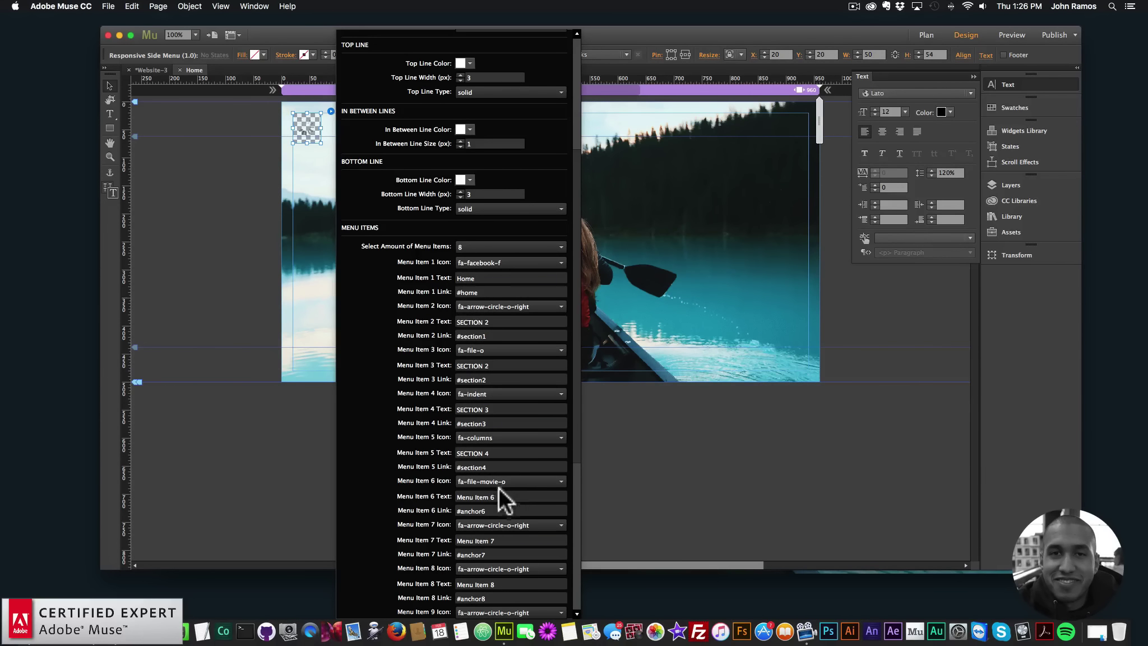
drag(502, 497, 434, 485)
text(SE)
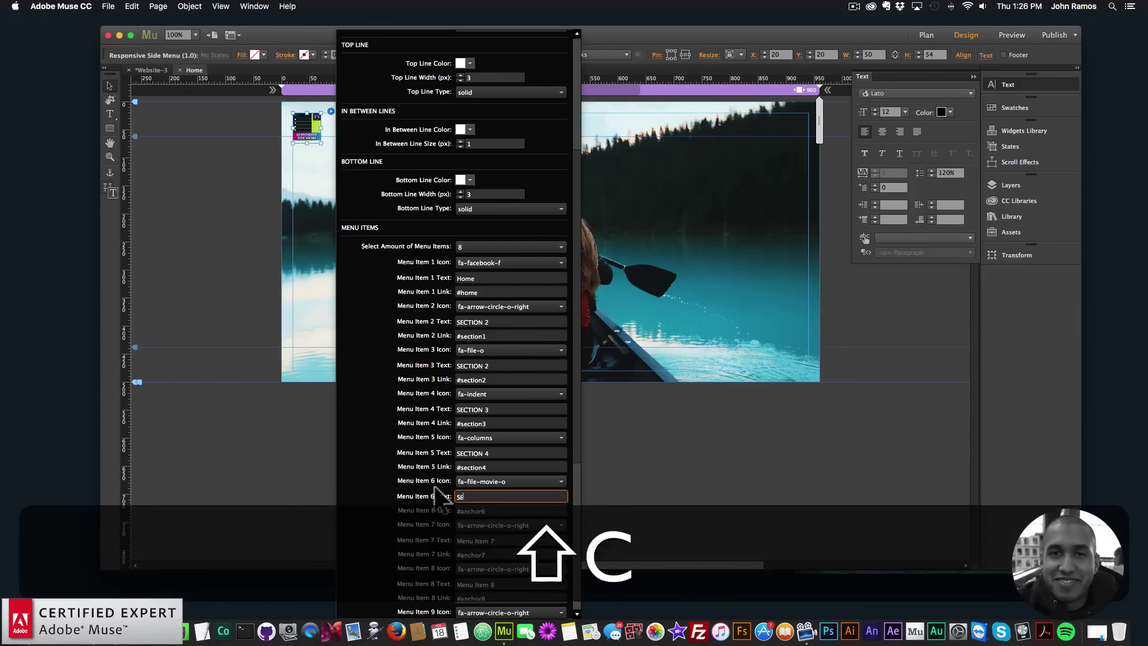
text(CTION 5)
key(Tab)
text(#section5)
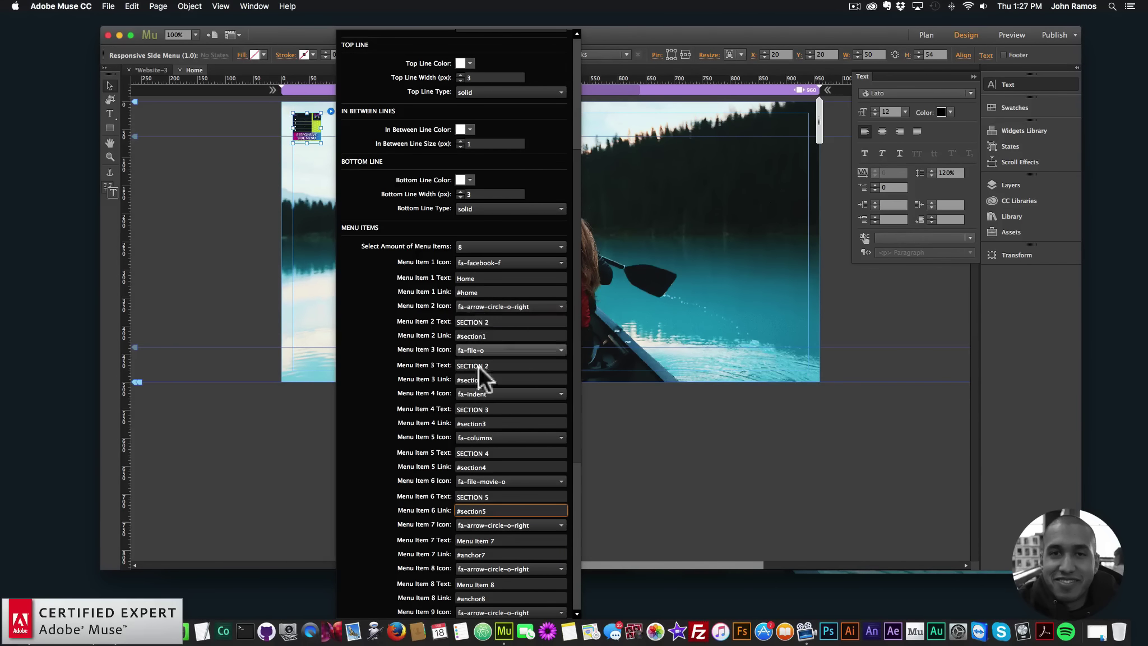
Set the amount of menu items to 6 and close the widget options.
click(481, 245)
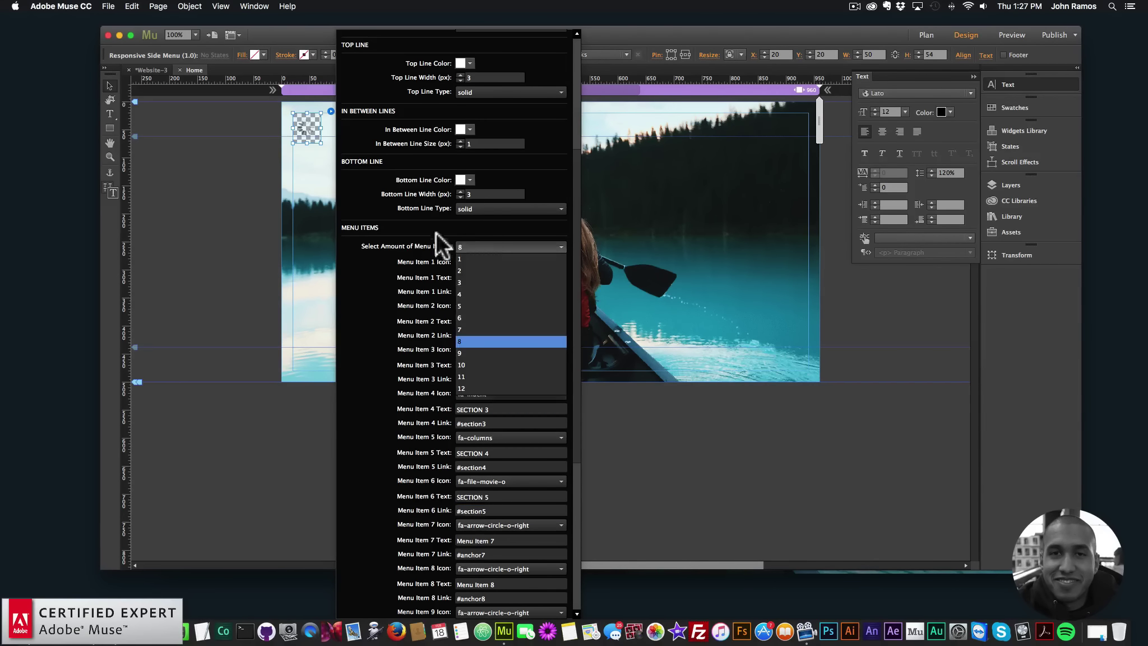
click(466, 318)
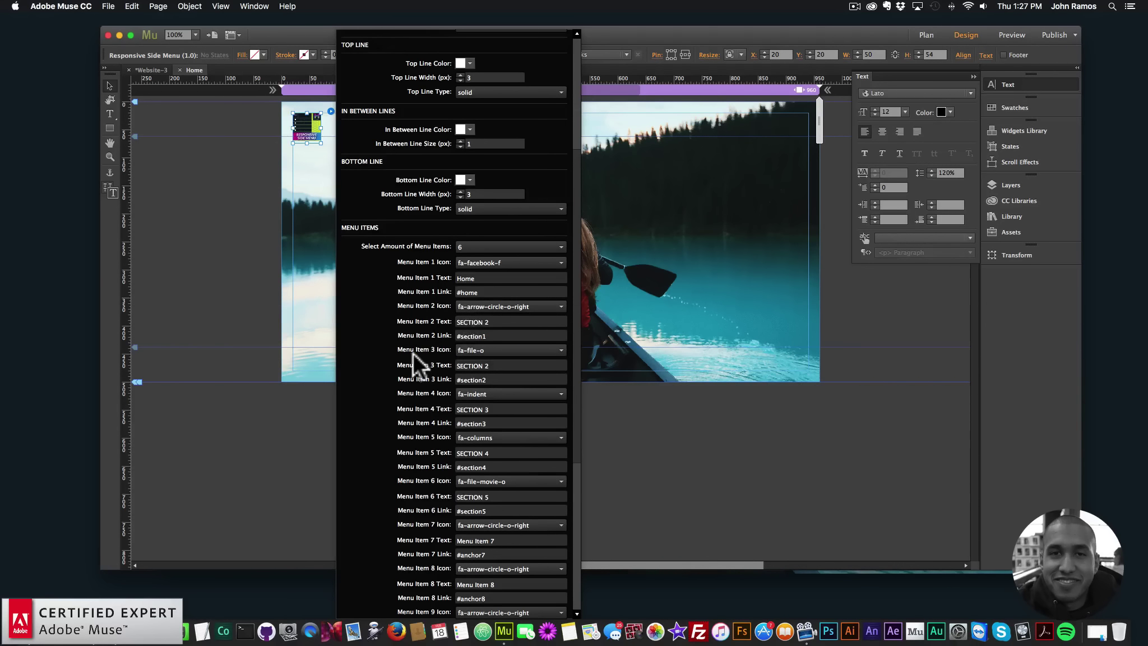
scroll(413, 353, down, 5)
click(705, 185)
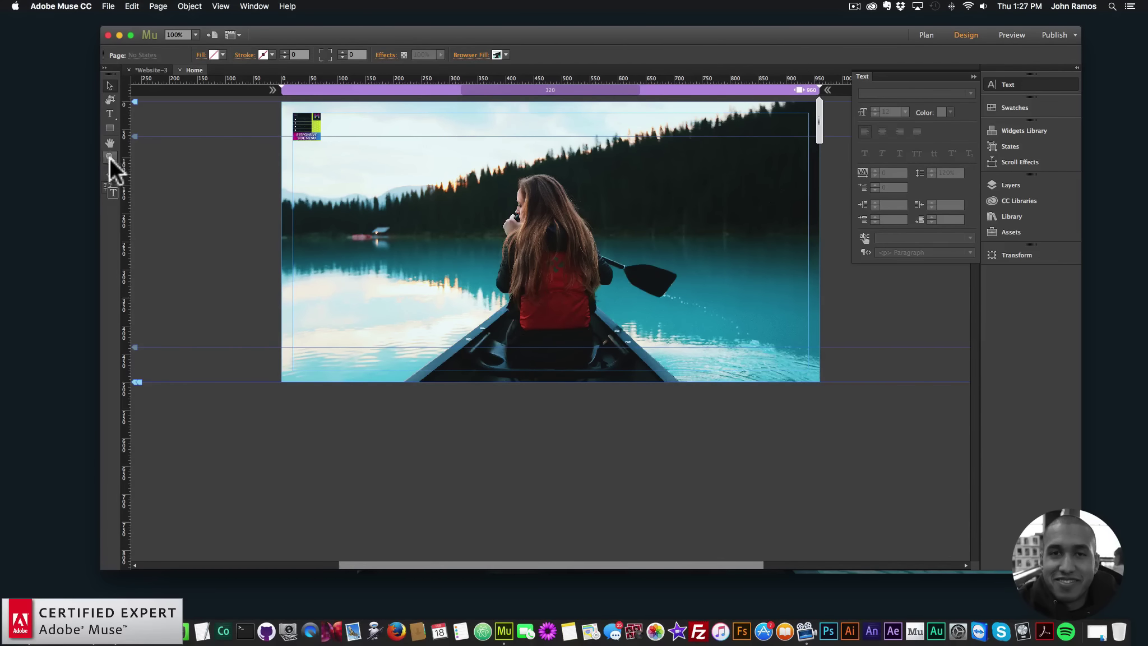
click(110, 128)
drag(421, 214, 681, 287)
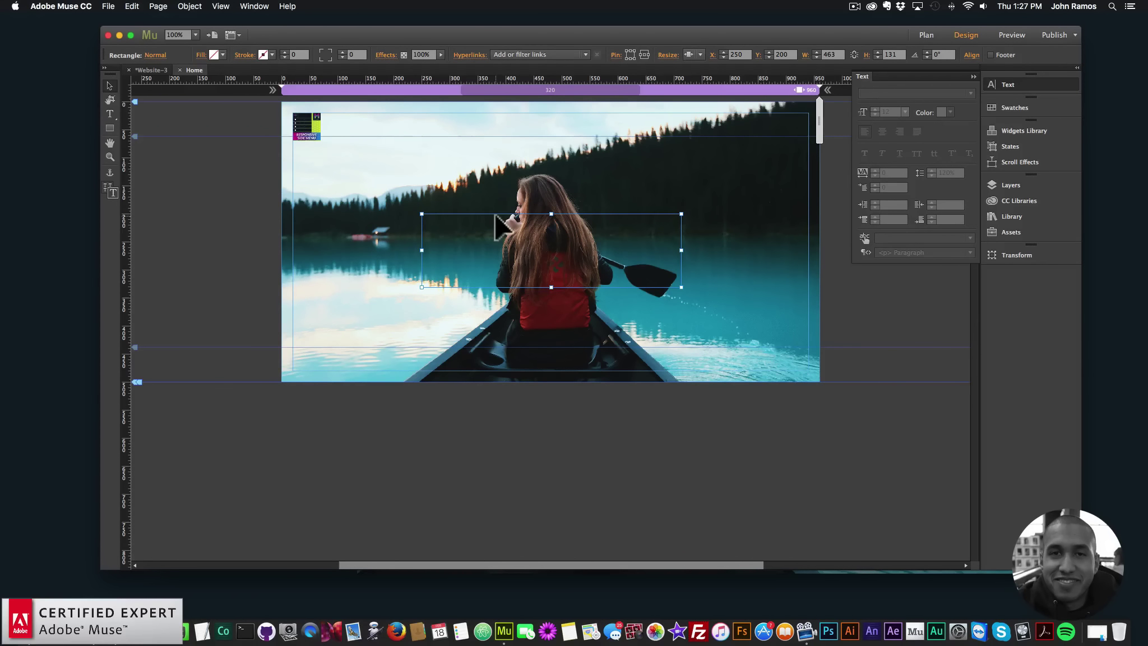
key(BackSpace)
Draw a text frame about 491 by 183 px over the middle of the canoe photo and enter SECTION 1.
click(111, 114)
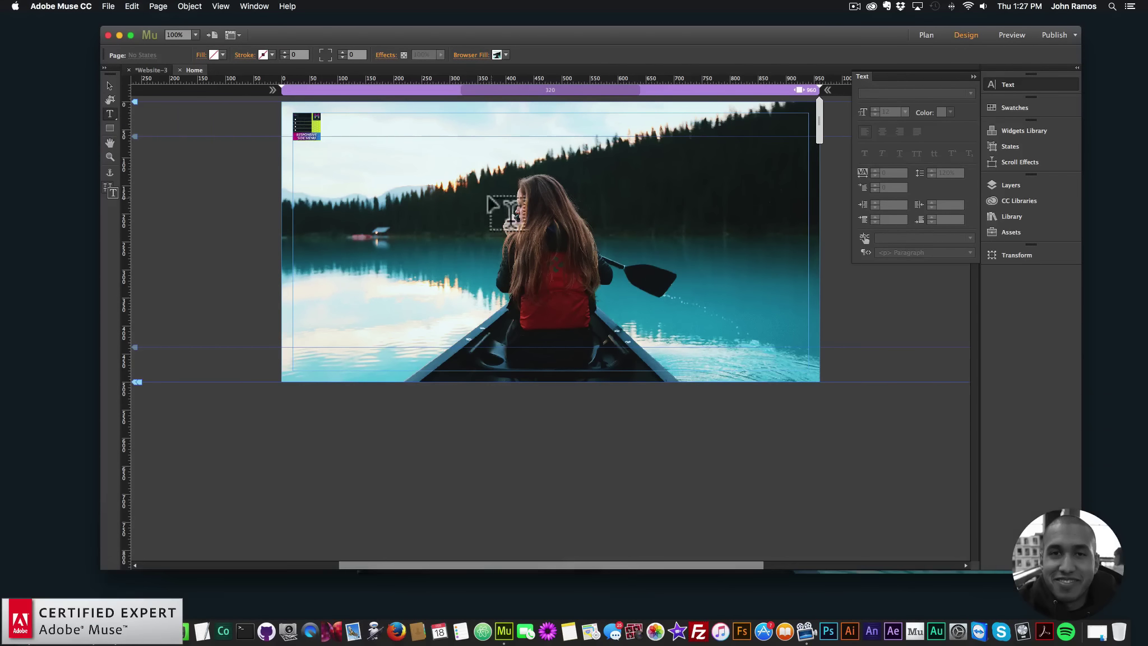
drag(422, 187, 698, 290)
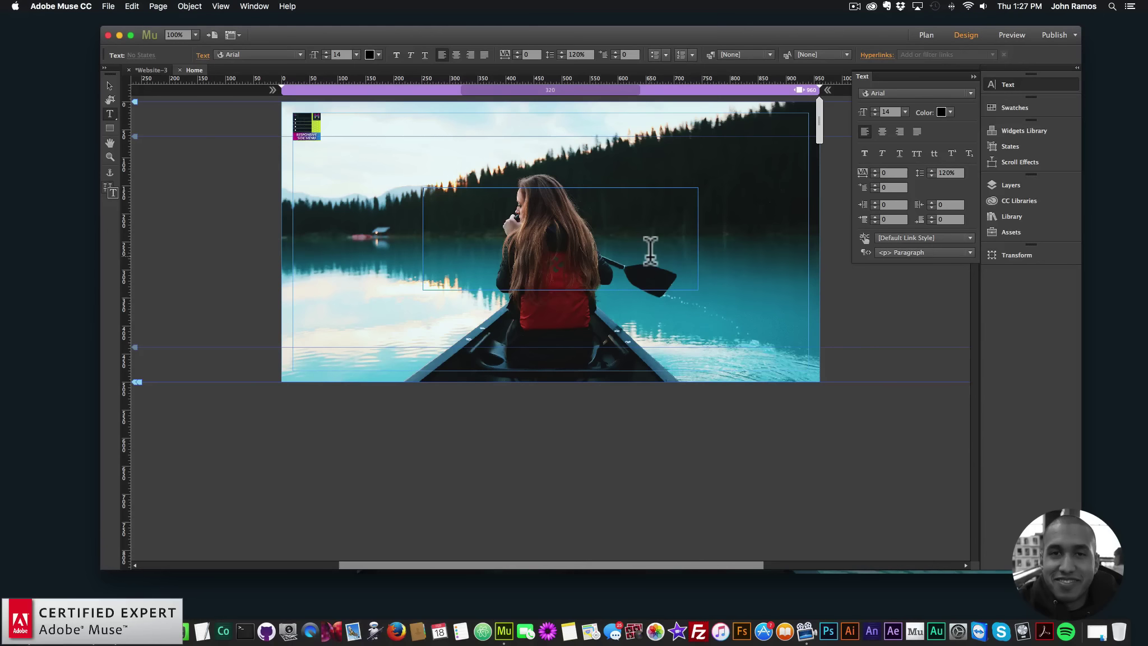
text(SECTION )
text(1)
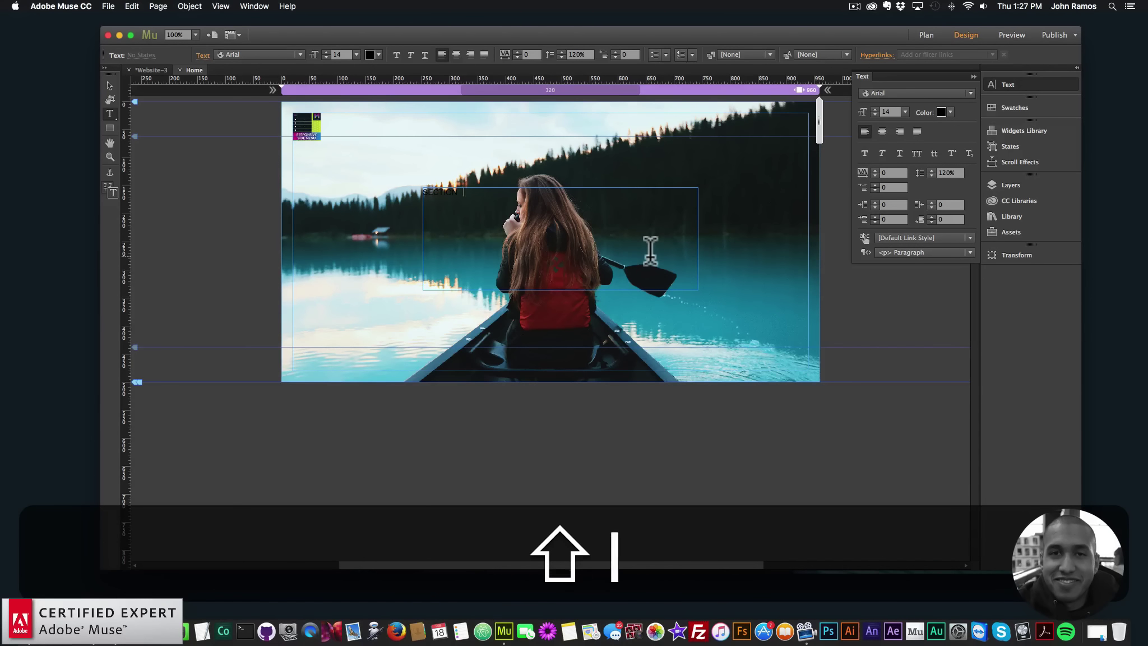
Format the SECTION 1 text with size 72 and the Againts font.
key(super+a)
click(356, 55)
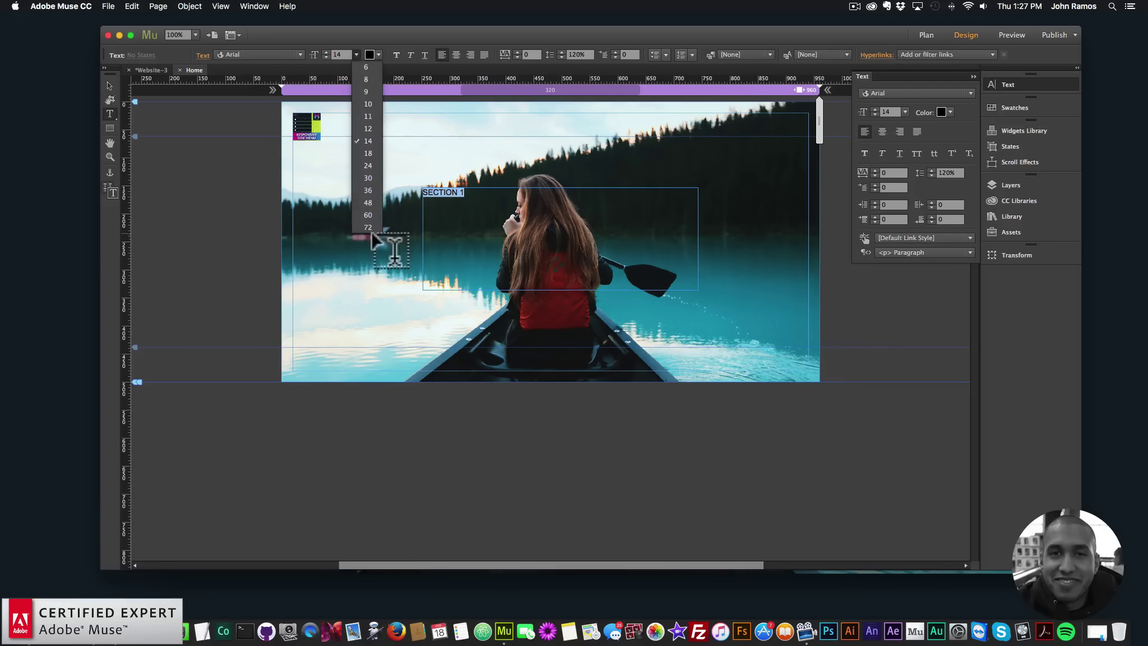
click(356, 54)
click(356, 54)
click(368, 227)
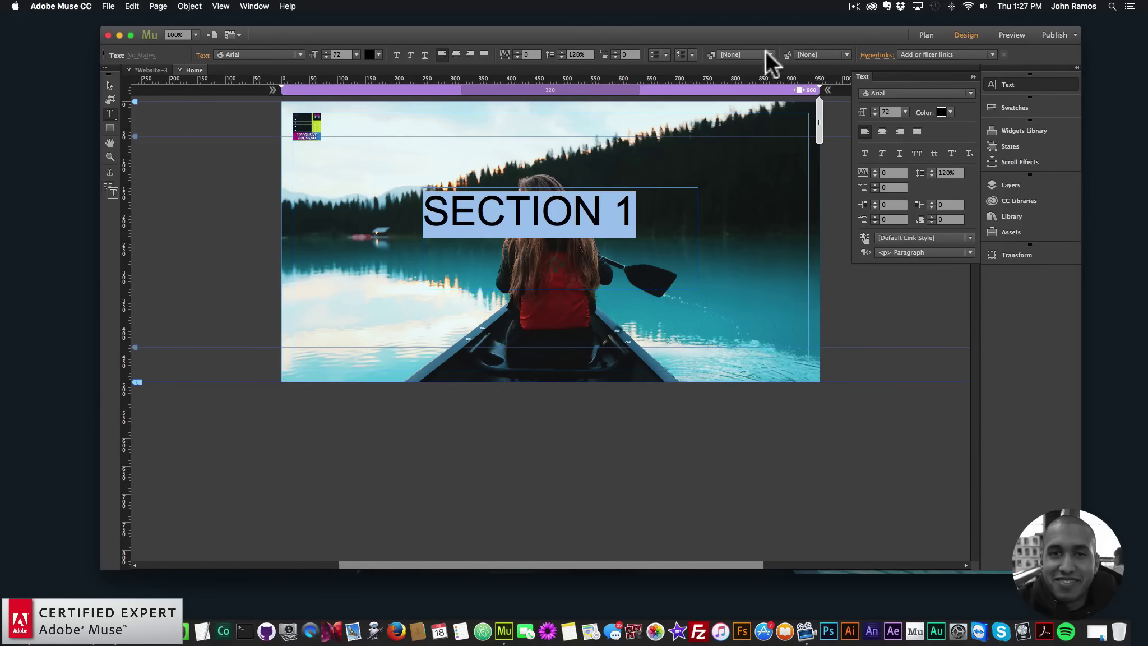
click(302, 55)
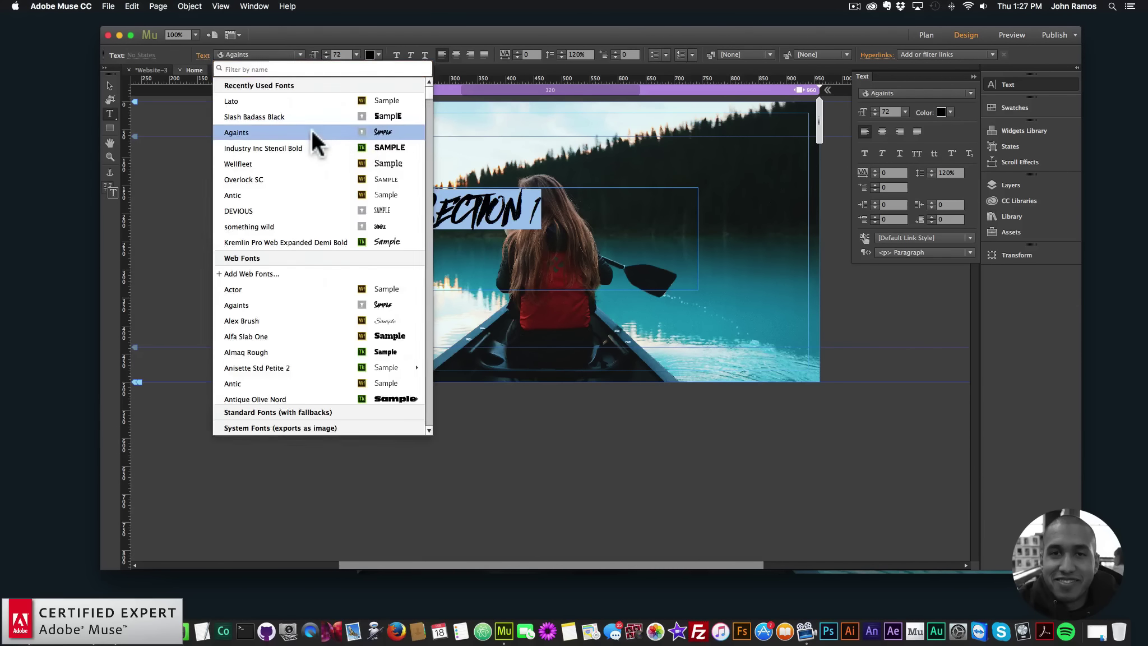
click(311, 130)
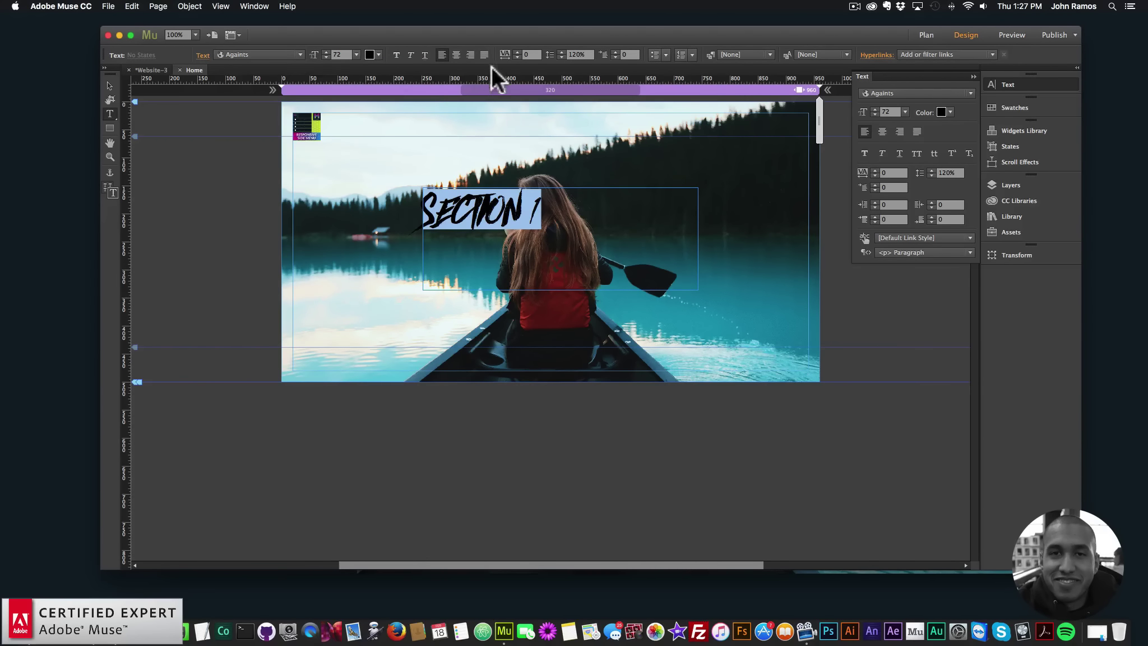
click(560, 52)
click(561, 51)
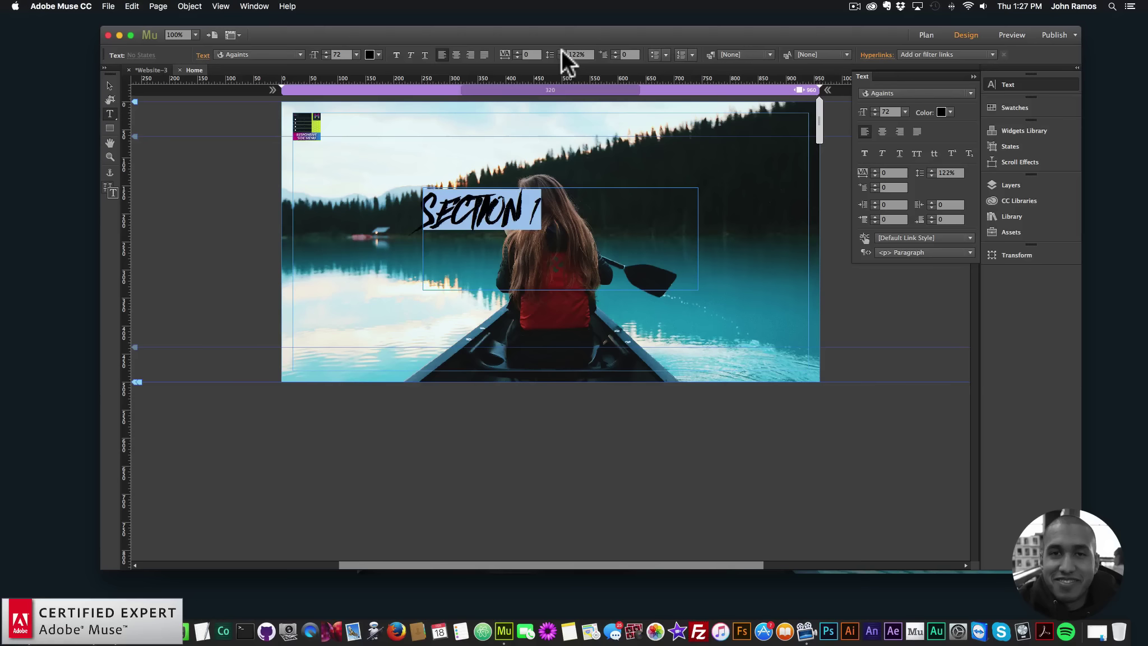
click(561, 56)
click(562, 56)
click(577, 53)
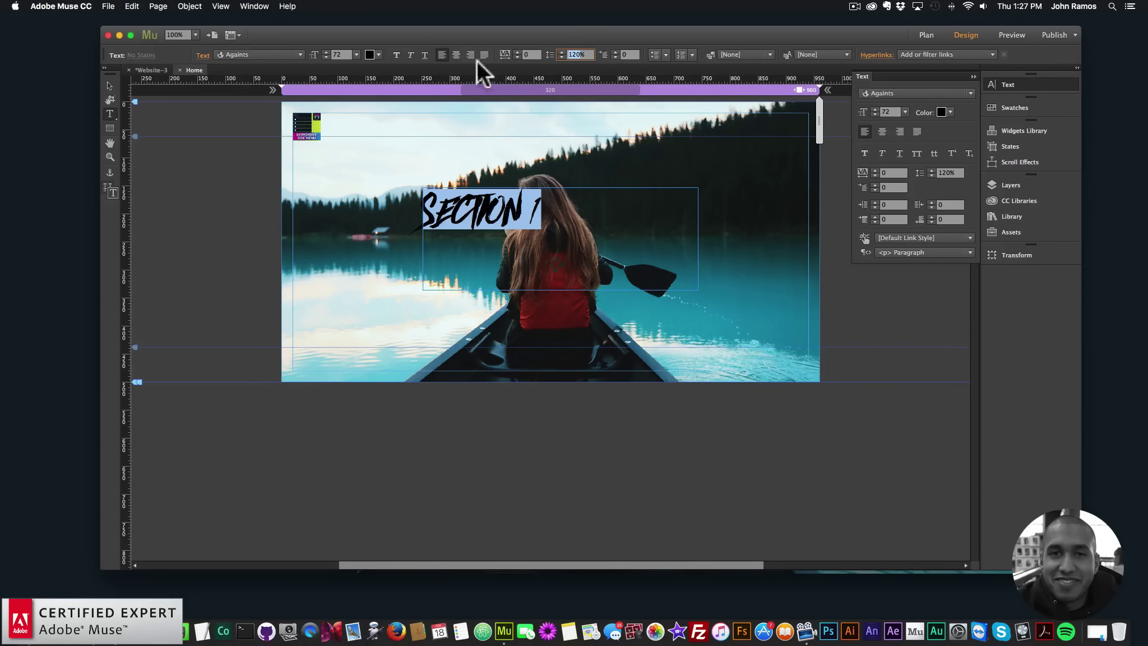
Set the height of the SECTION 1 text frame to 150.
click(109, 84)
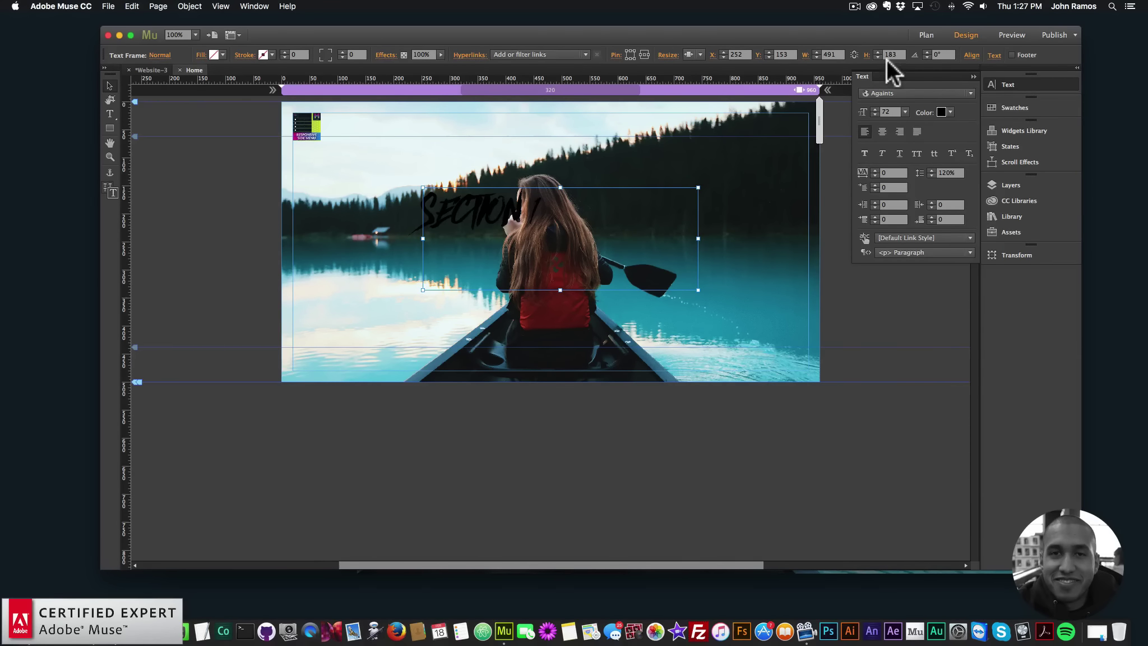
text(150)
key(Return)
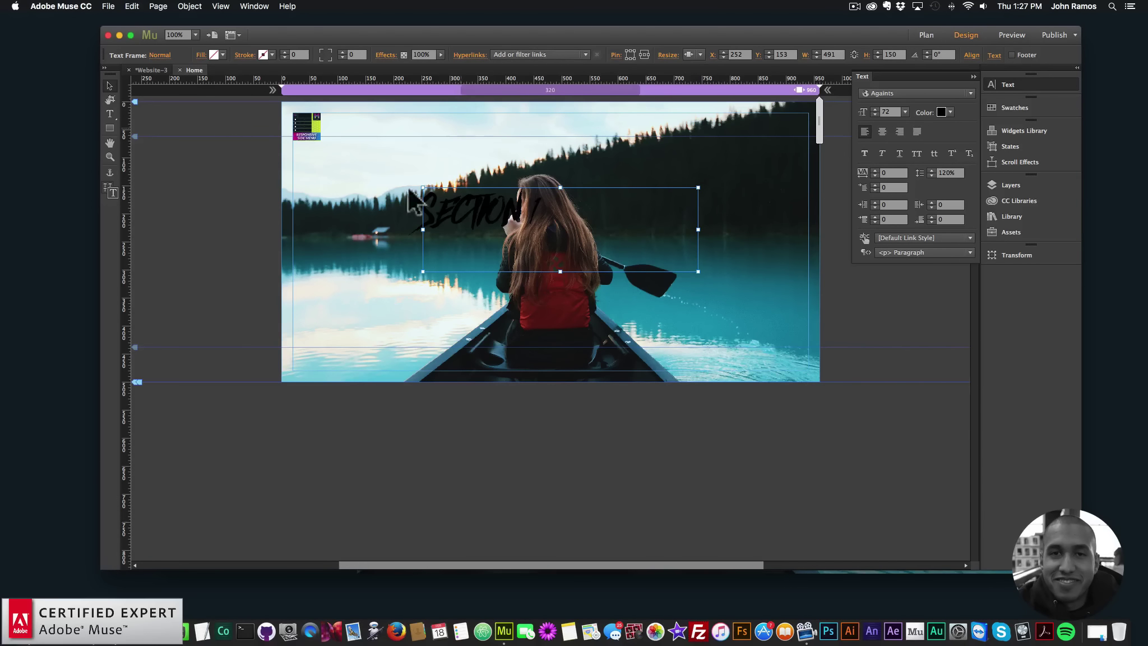
Color the SECTION 1 text white and center it within its frame.
double_click(469, 219)
key(super+a)
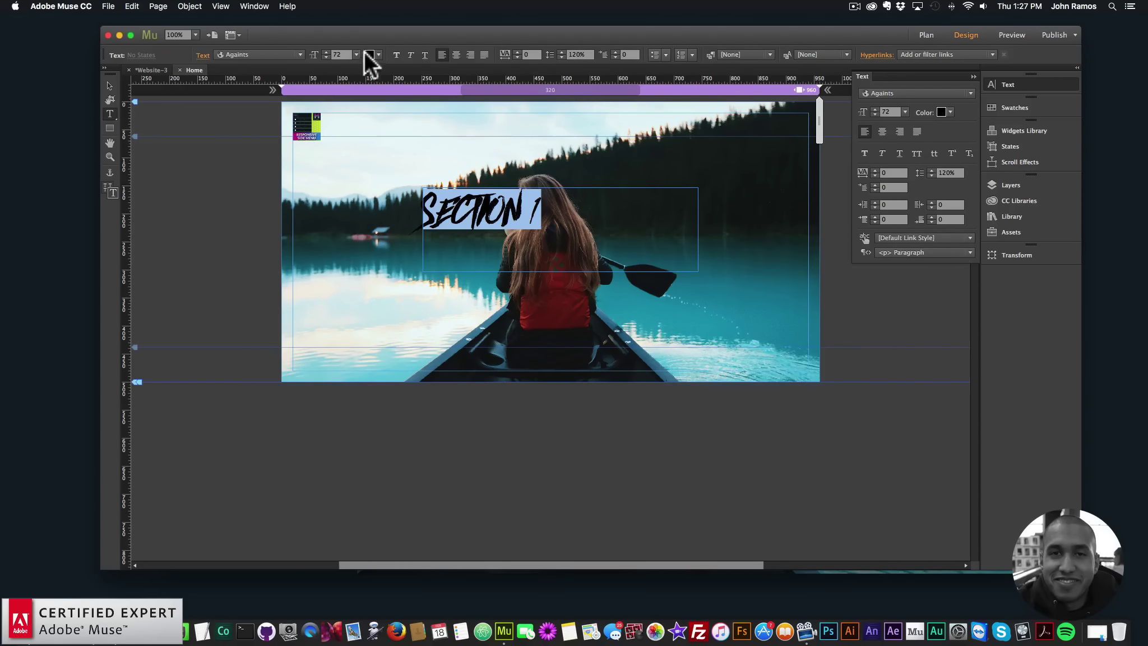
click(367, 55)
click(520, 69)
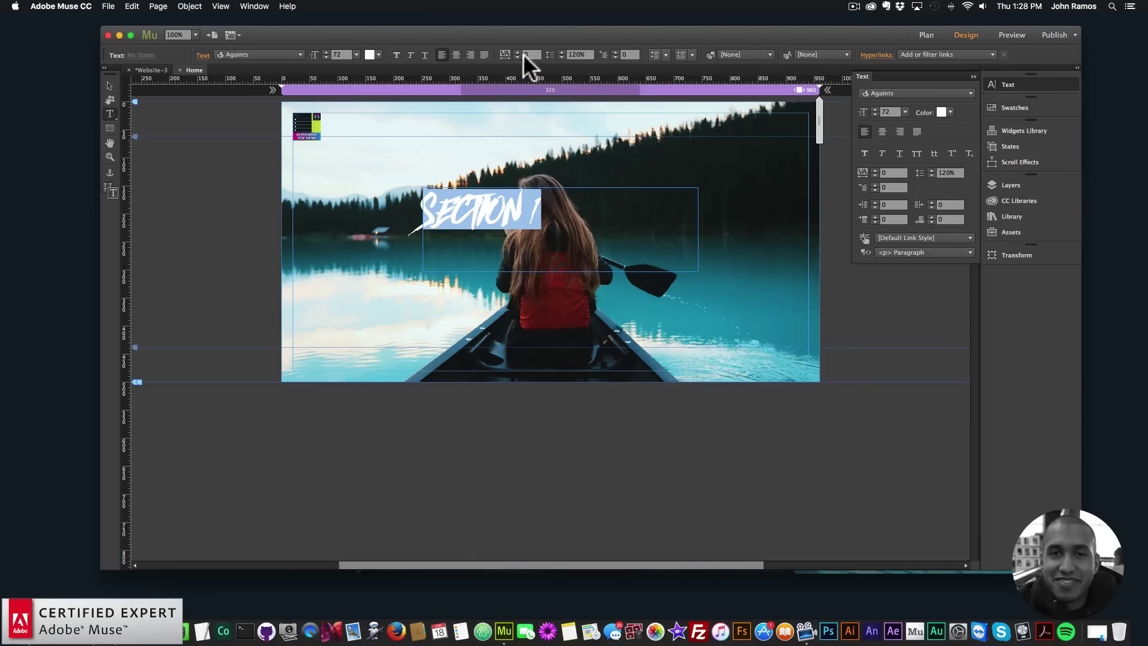
click(455, 54)
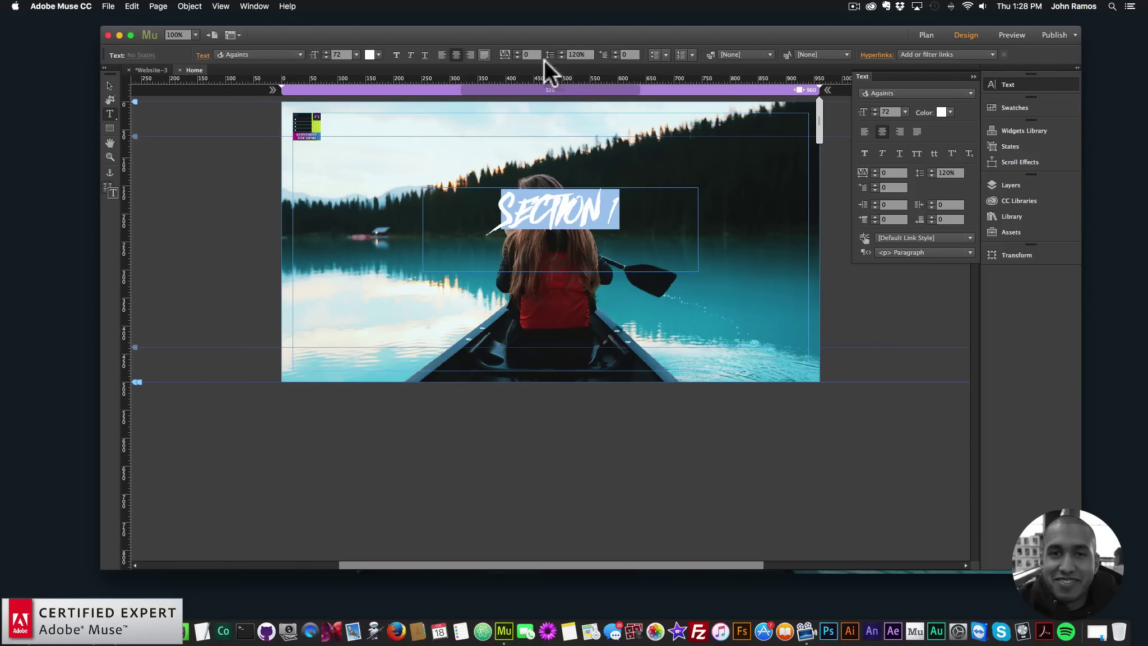
Set the tracking of the SECTION 1 text to 5.
click(516, 51)
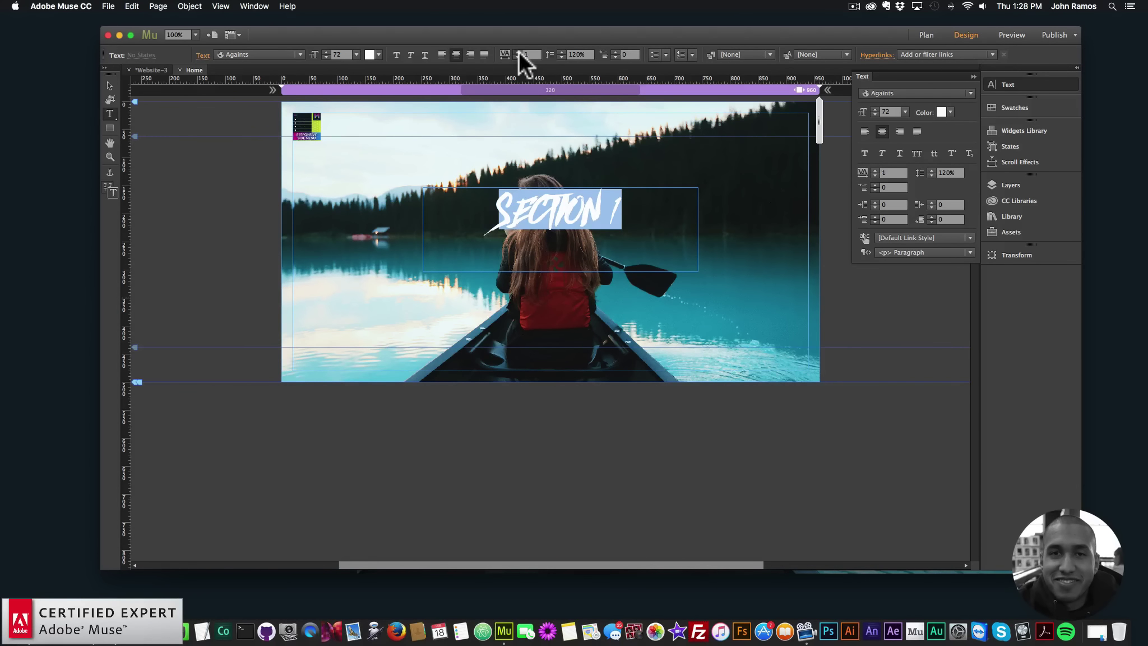
click(517, 52)
click(517, 52)
click(517, 52)
click(517, 51)
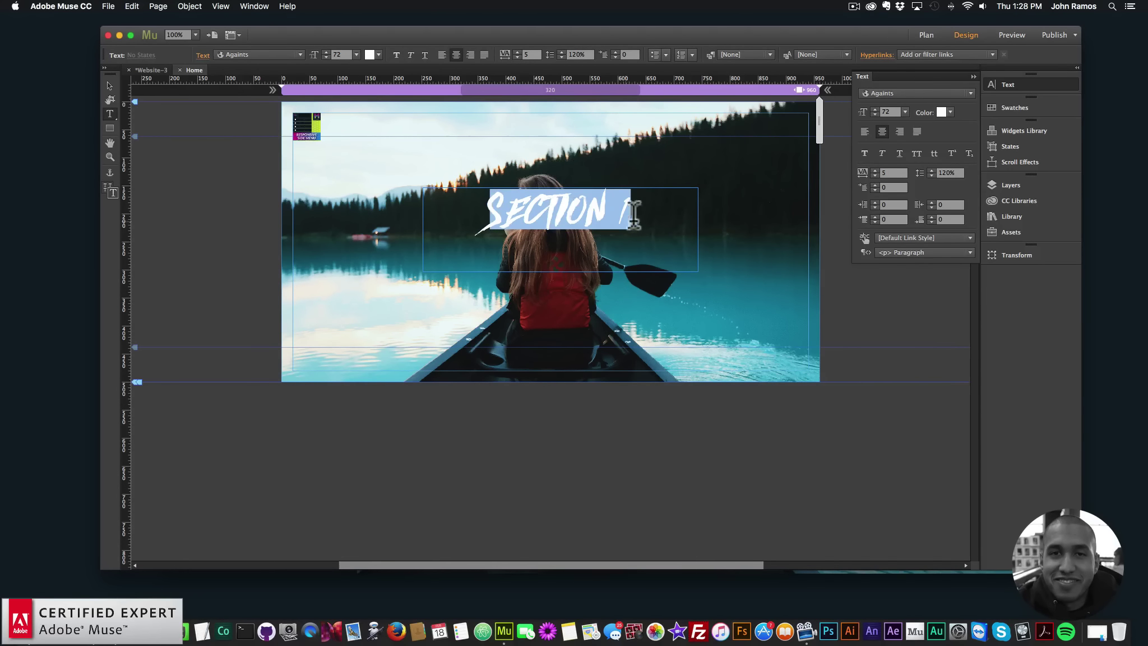
Try a leading of 150% on the SECTION 1 text.
double_click(576, 51)
text(150)
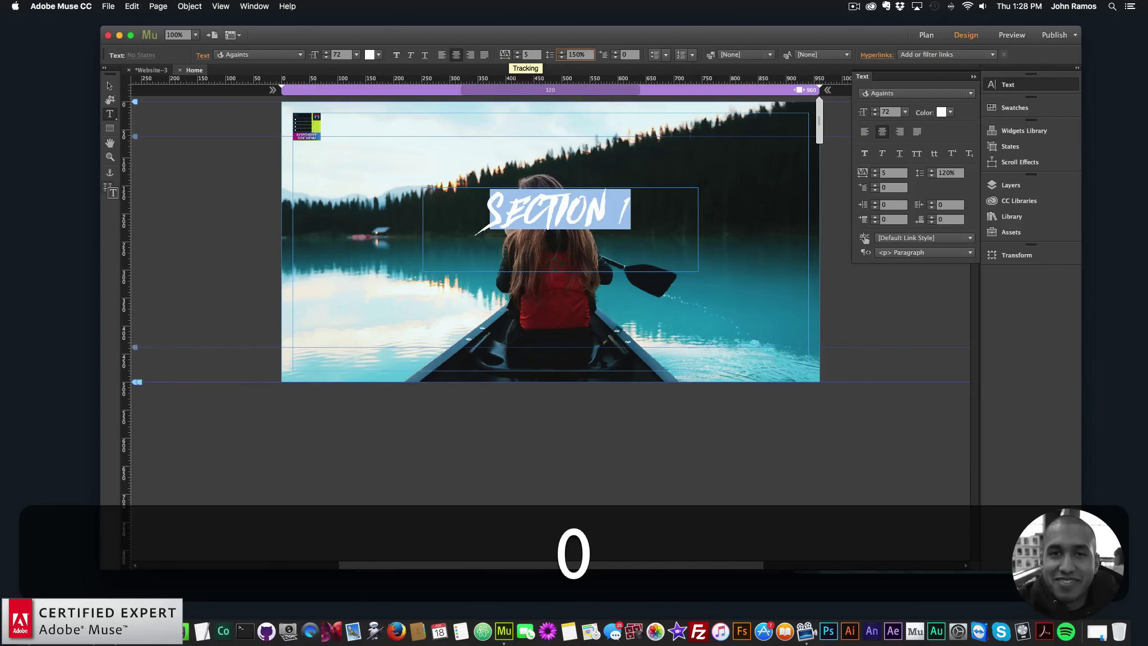
key(Return)
Set the leading of the SECTION 1 text to 200% and finish editing the text.
double_click(579, 51)
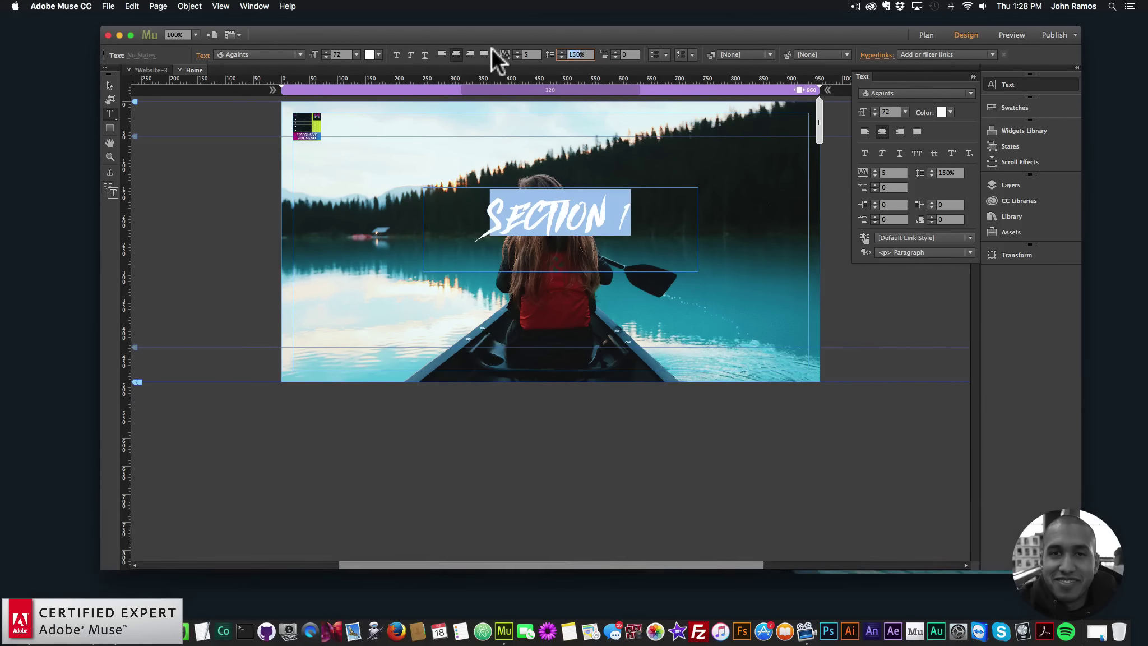
text(200)
key(Return)
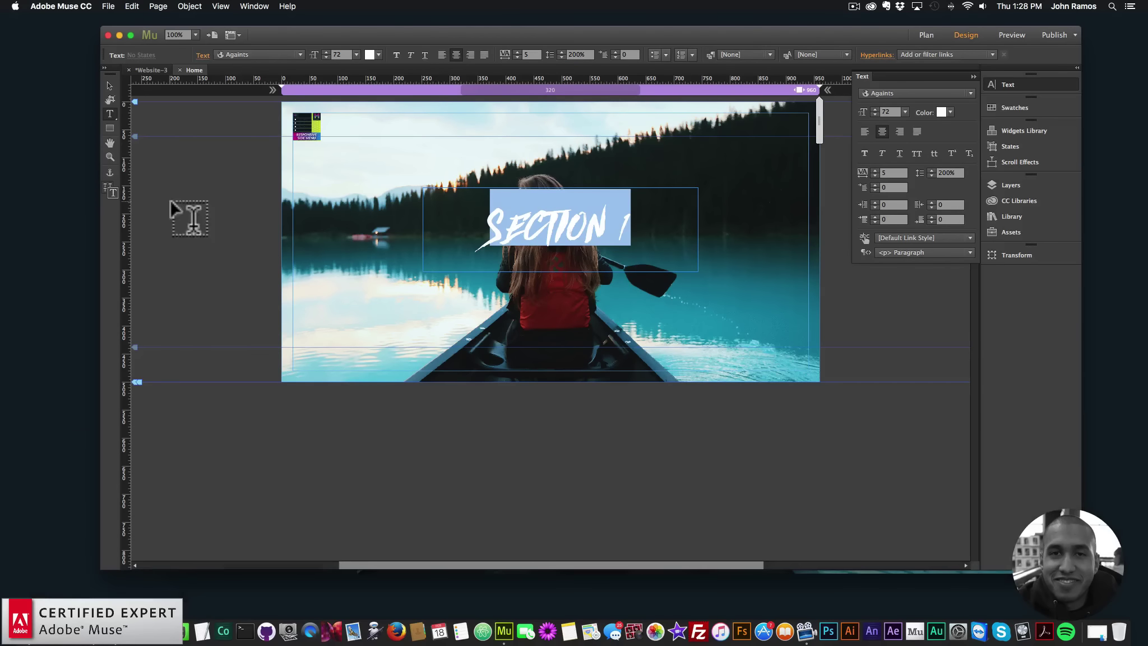
click(107, 85)
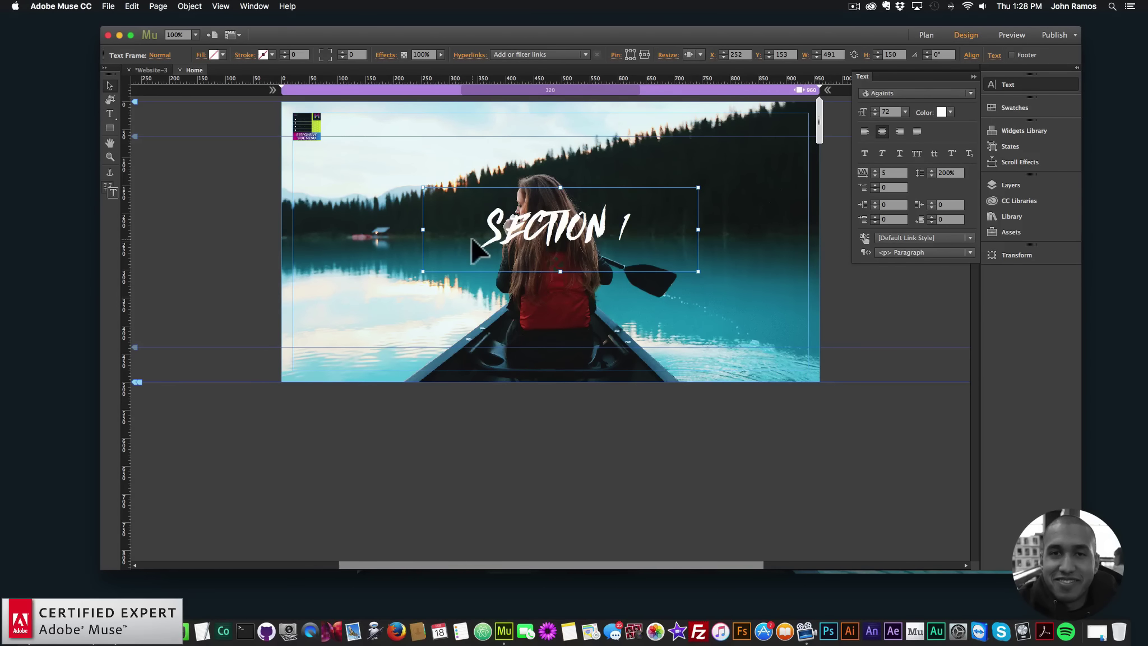
Fill the SECTION 1 frame with the color 29AAE1 from the colors and code document and move it down to about Y 520.
key(super+Tab)
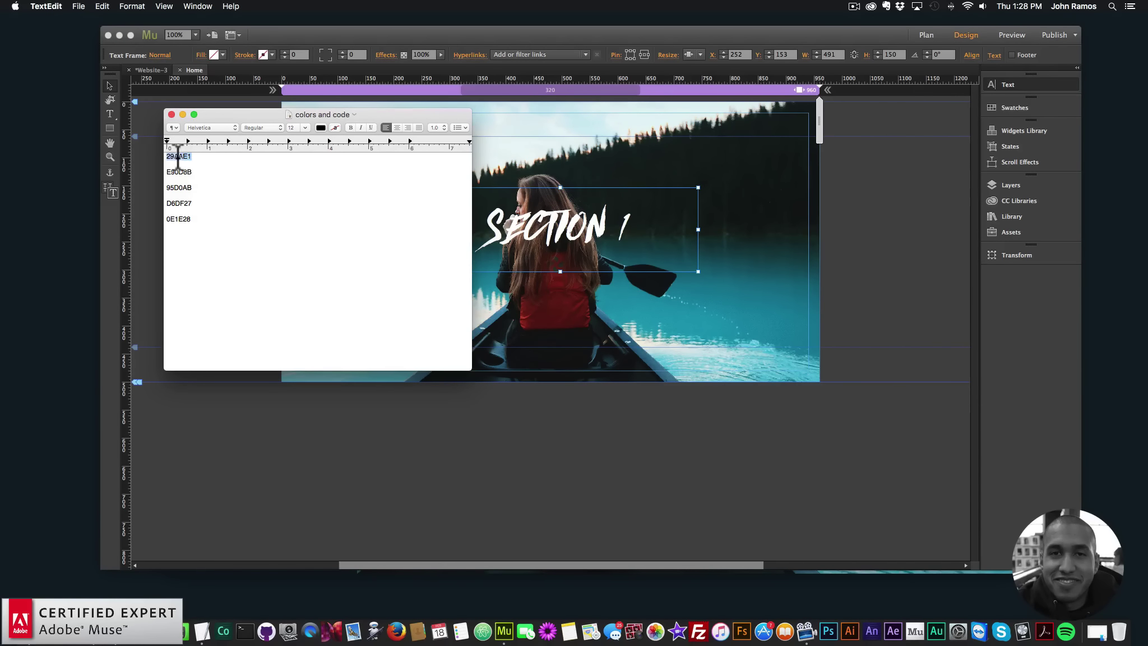
key(super+c)
click(538, 46)
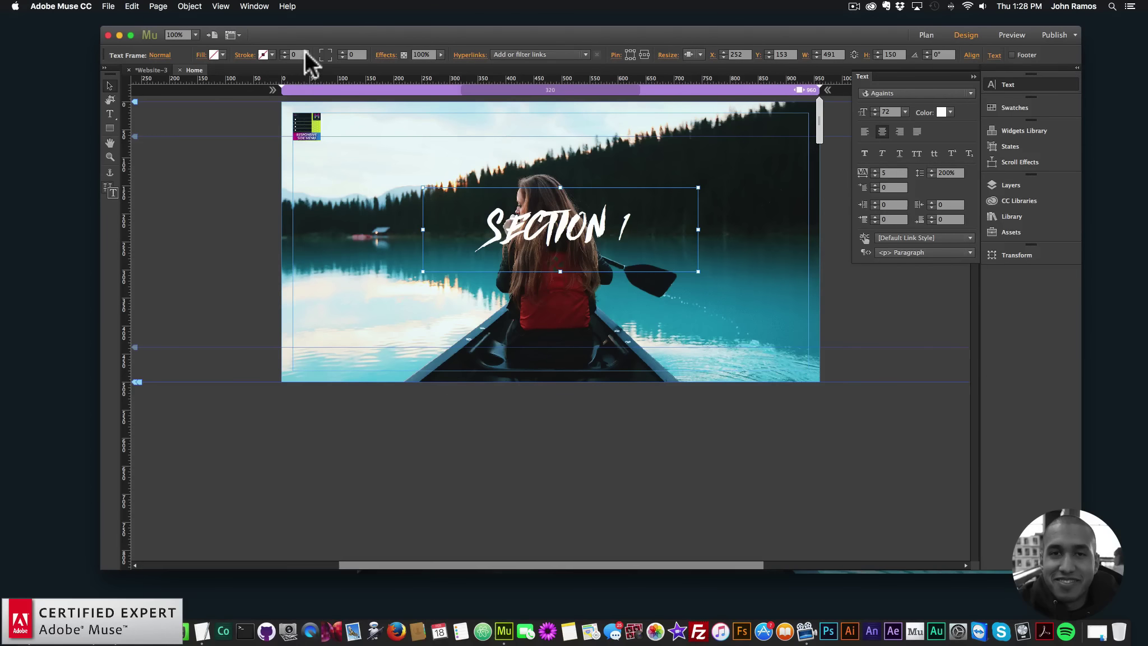
click(223, 54)
click(320, 111)
key(super+v)
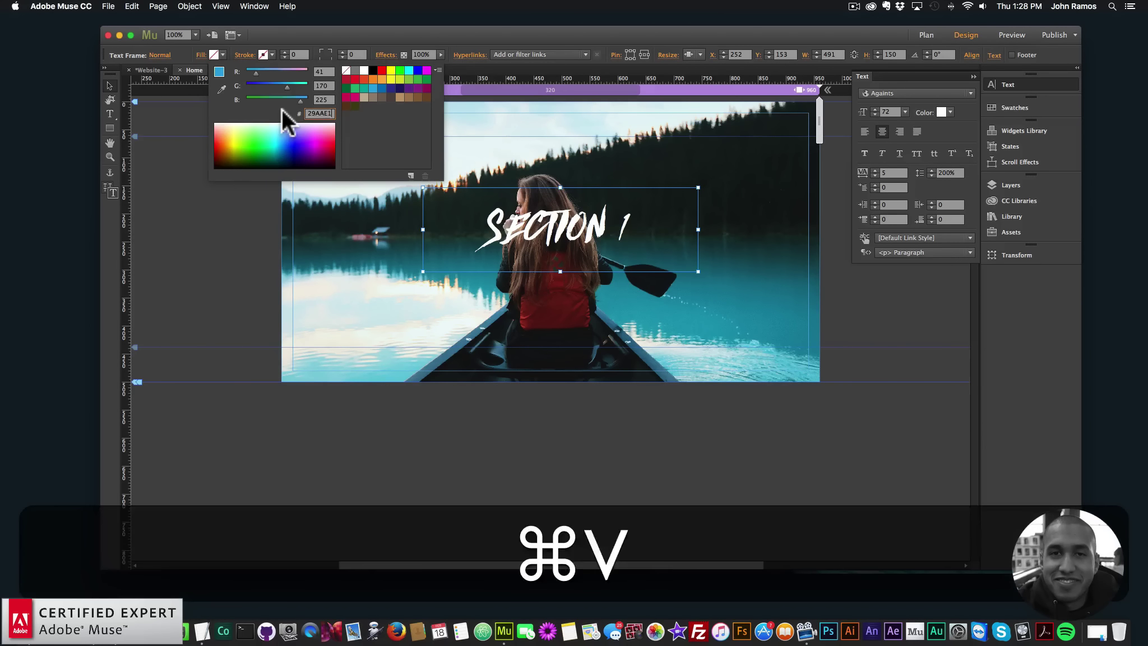
key(super+Return)
drag(547, 247, 533, 441)
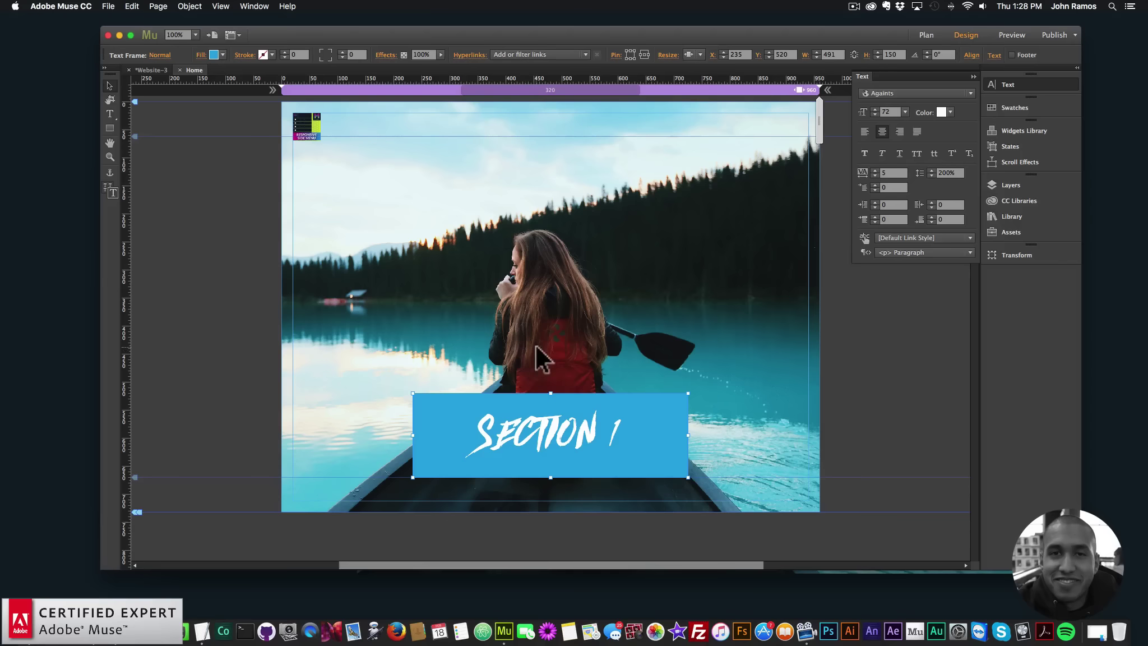
Duplicate the SECTION 1 frame and place the copy below the original at about X 235, Y 1274.
key(super+c)
key(super+v)
drag(585, 333, 583, 507)
key(super+minus)
drag(544, 295, 544, 468)
Change the text of the lower frame to SECTION 2 and finish editing it.
double_click(565, 476)
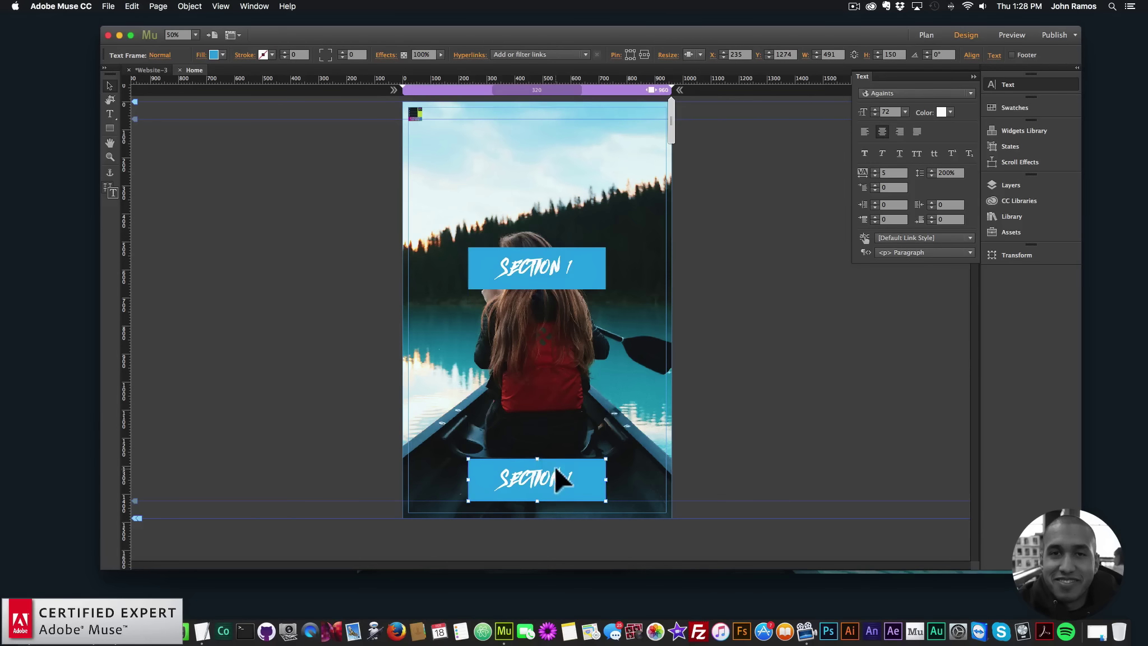
key(BackSpace)
text(2)
click(109, 85)
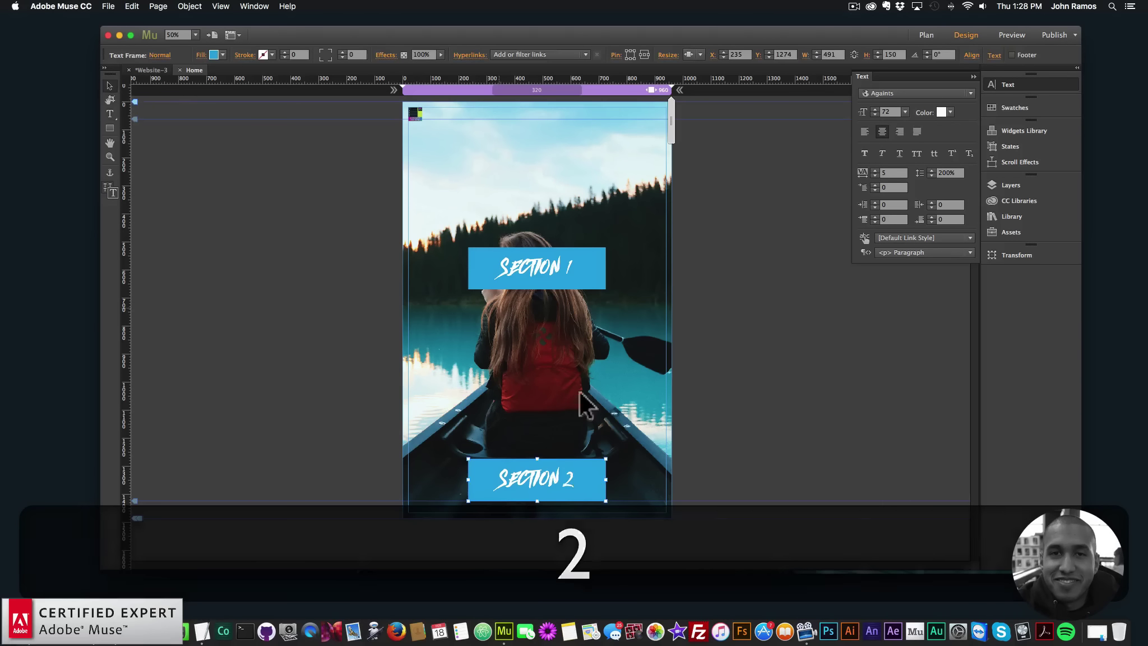
Duplicate the SECTION 1 and SECTION 2 frames together and place the copies below them, starting at about X 235, Y 2202.
shift+click(602, 280)
key(super+c)
key(super+v)
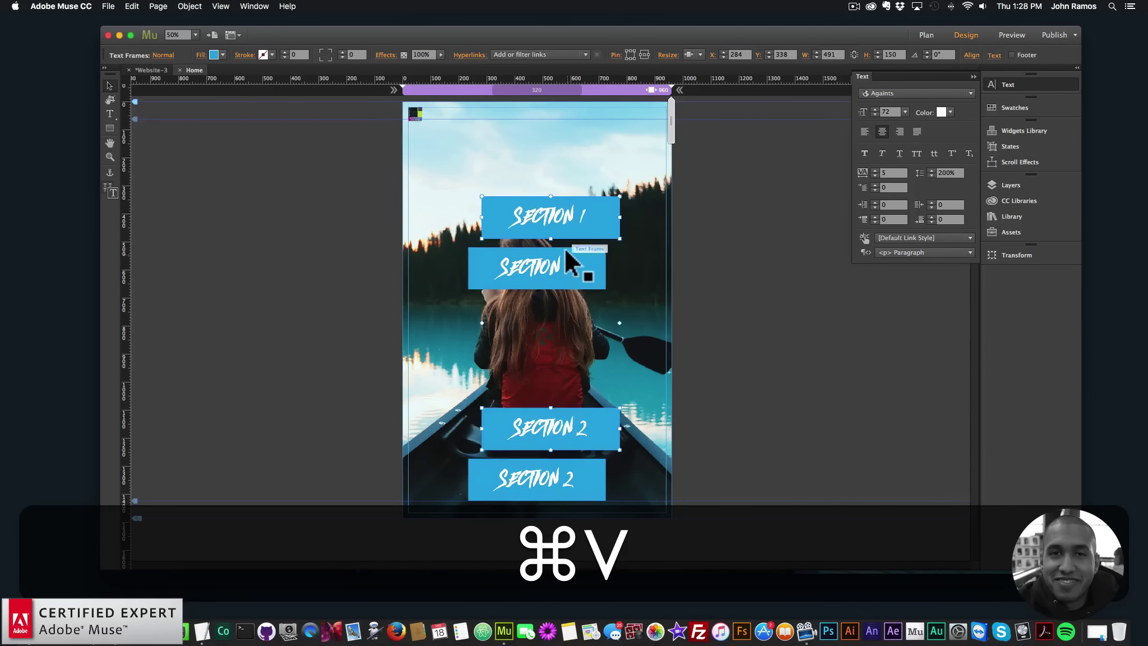
drag(580, 266, 552, 502)
key(super+minus)
key(super+minus)
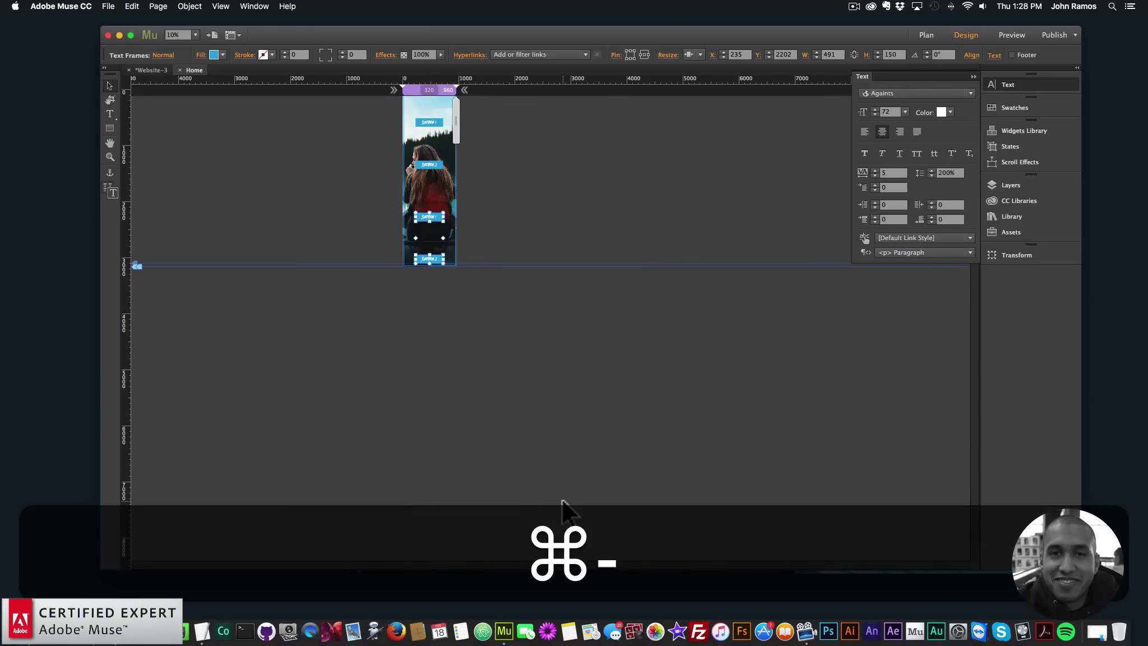
Renumber the texts of the two copied frames as SECTION 3 and SECTION 4.
key(super+equal)
double_click(489, 400)
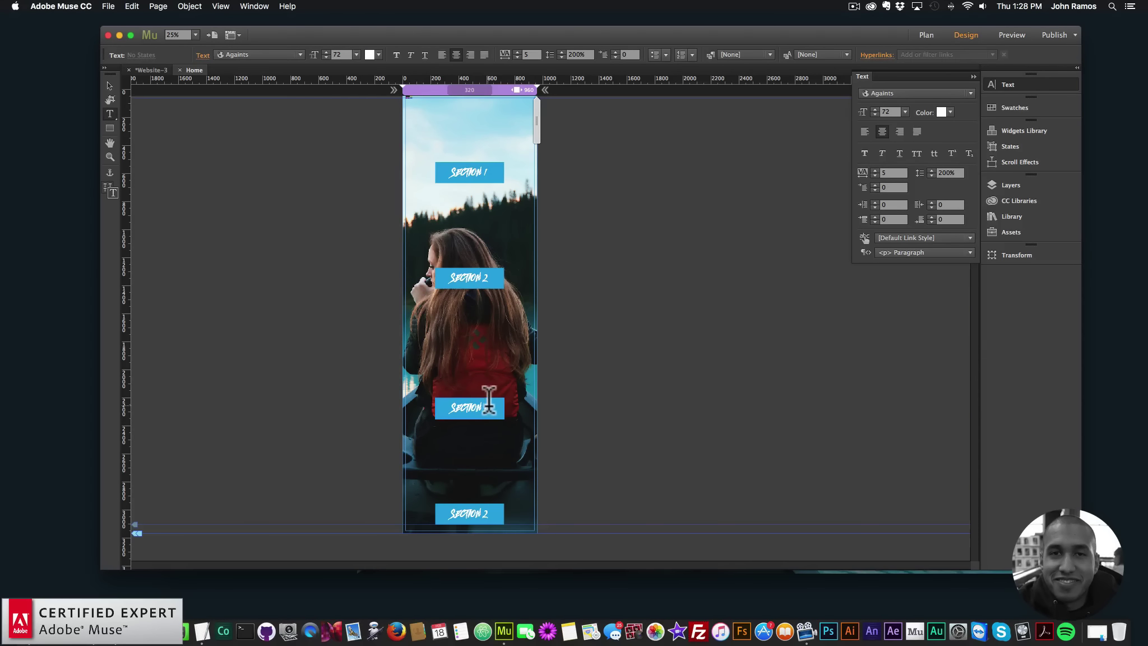
text(3)
double_click(485, 512)
text(4)
click(110, 86)
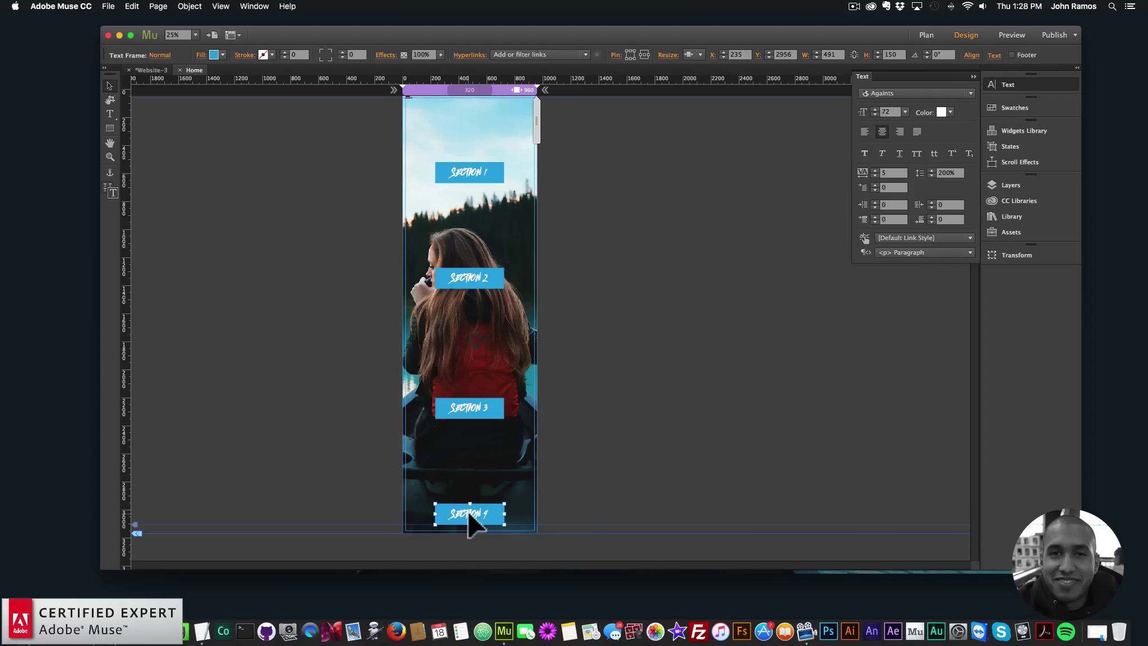
Paste a copy of the SECTION 4 frame and place it as the fifth frame at about X 234, Y 4212.
key(super+v)
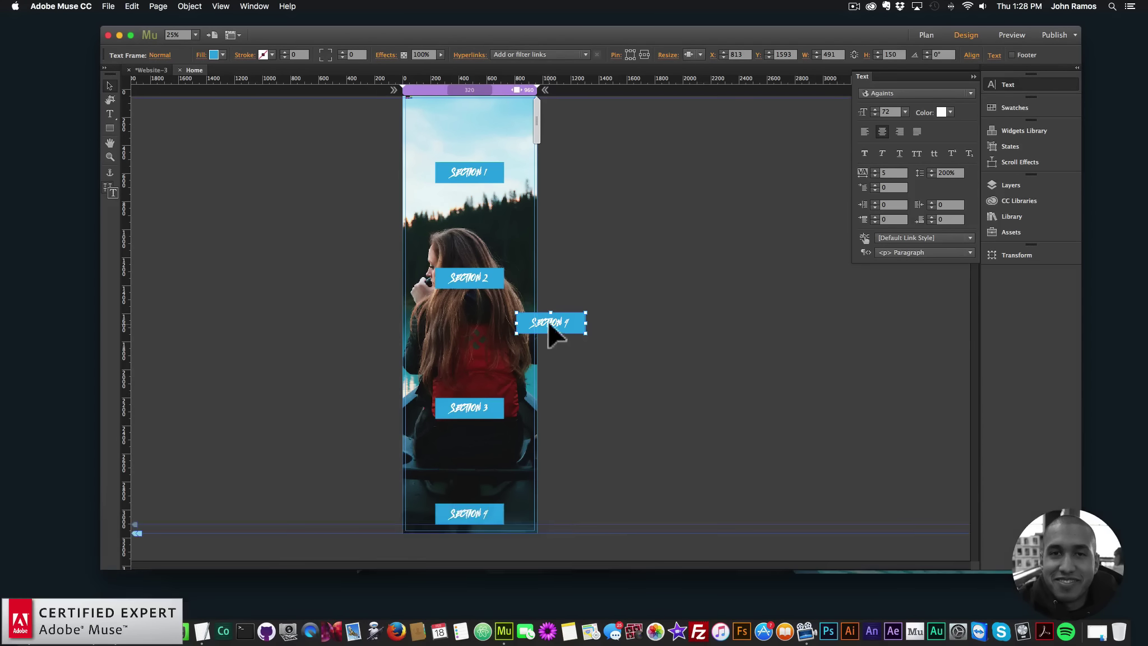
drag(548, 321, 469, 553)
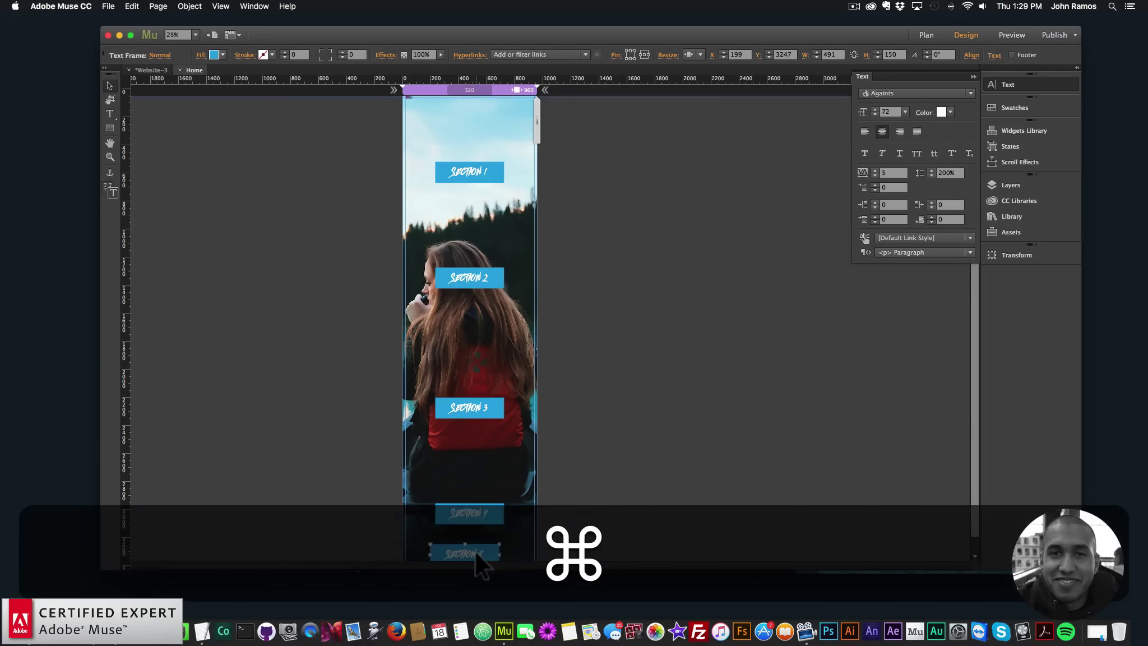
key(super+minus)
drag(424, 275, 443, 328)
Distribute the vertical spacing evenly between all five section frames and deselect them.
drag(396, 115, 509, 336)
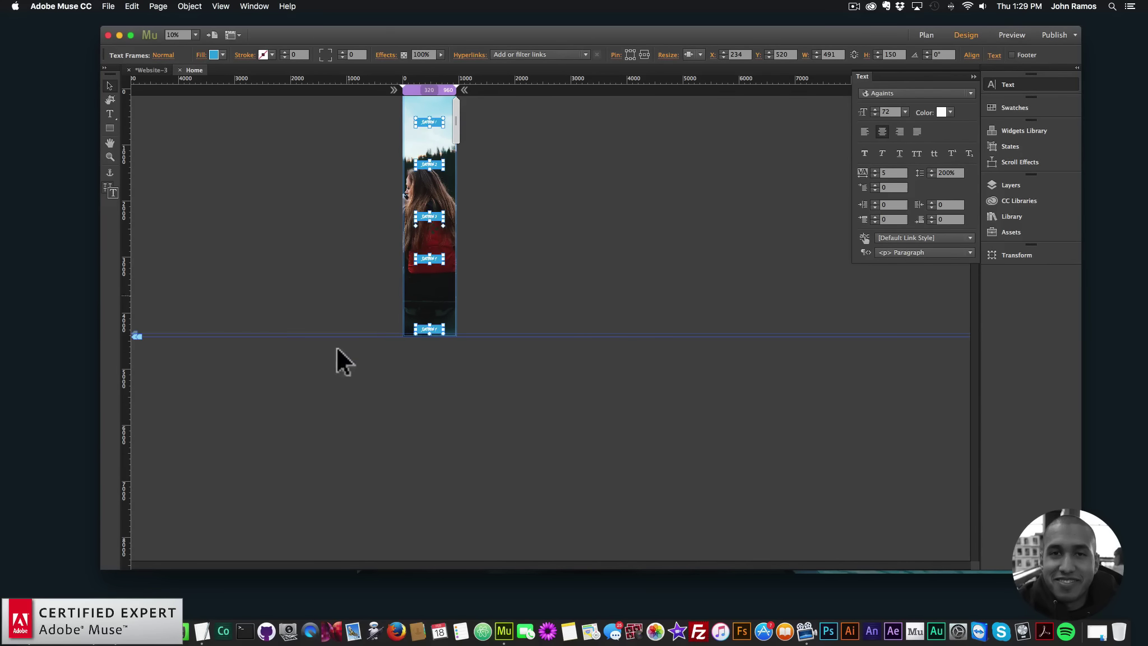
click(973, 55)
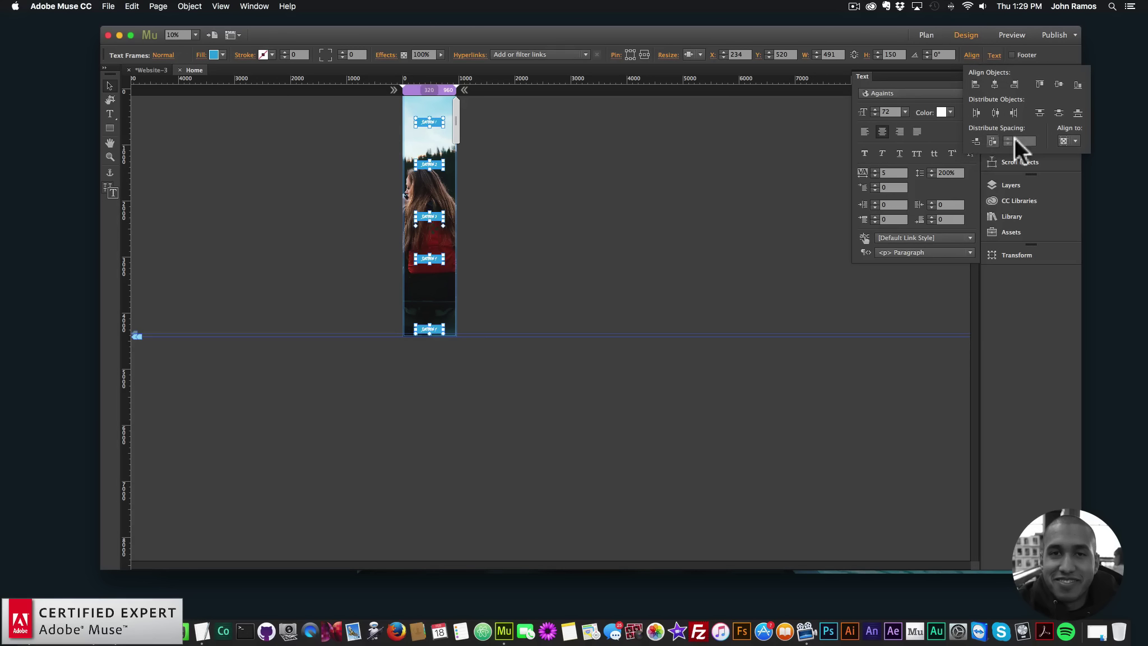
click(1068, 141)
click(1035, 153)
click(976, 139)
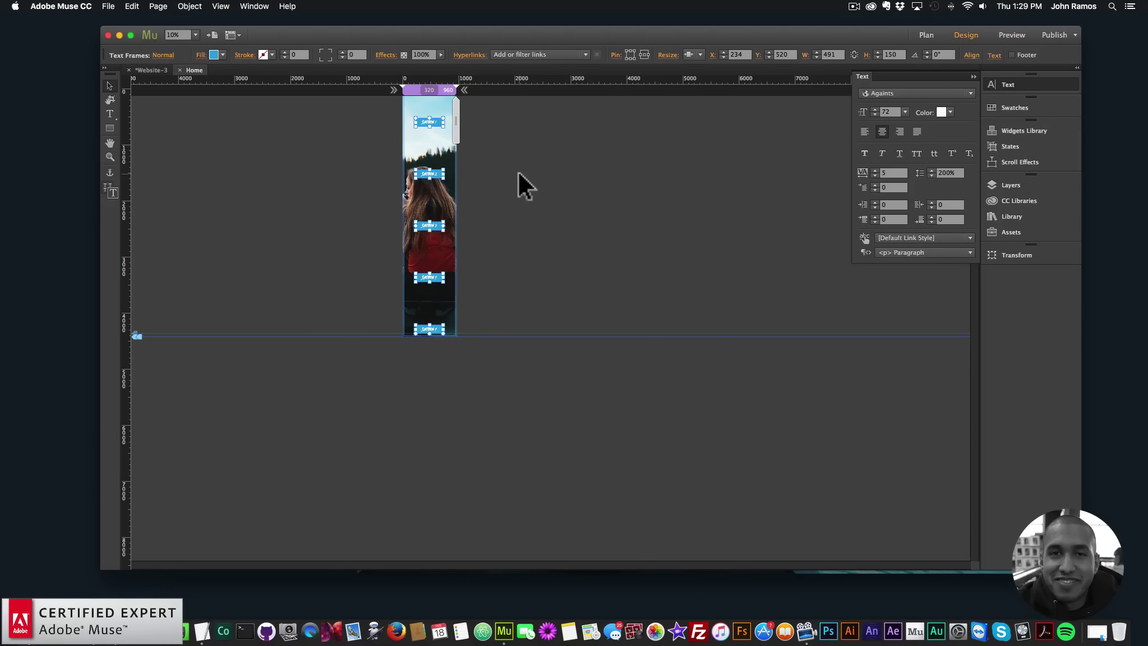
click(222, 173)
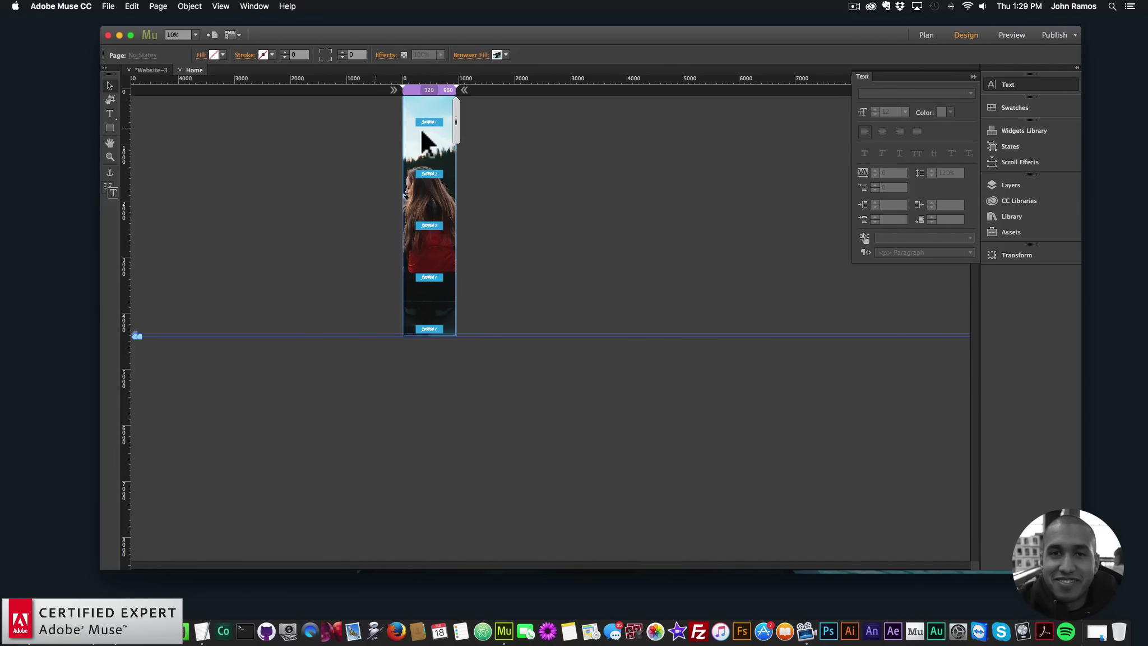
Fill the SECTION 2 frame with the color E90D8B copied from the colors and code document.
click(430, 174)
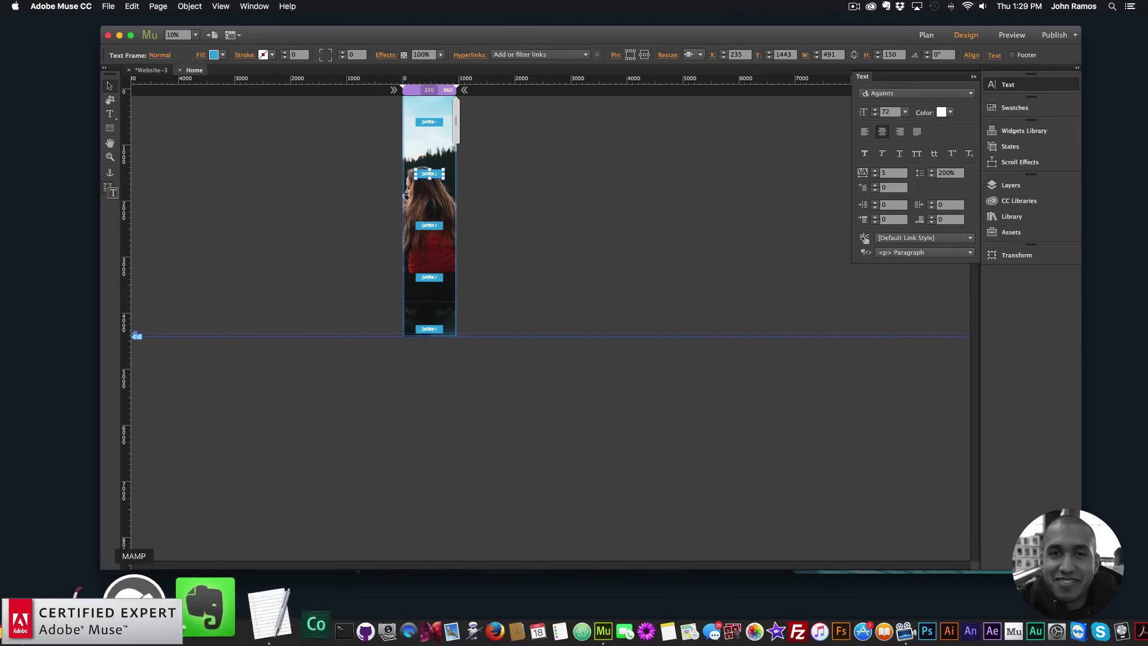
click(269, 611)
double_click(174, 156)
key(cmd+c)
click(581, 185)
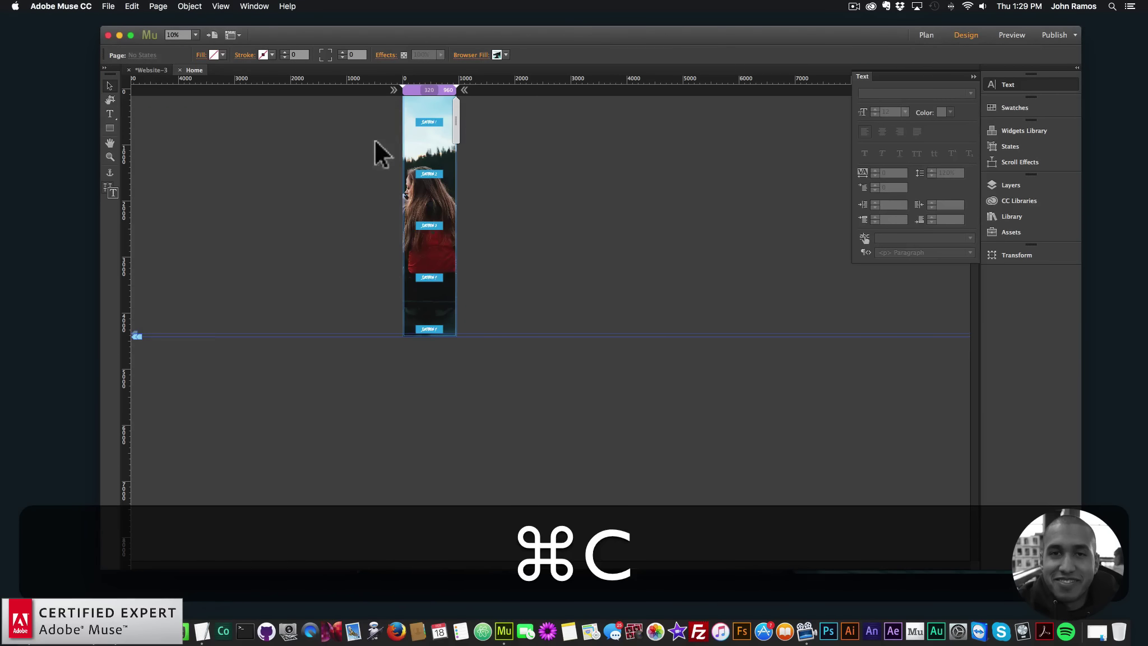
click(430, 174)
click(224, 55)
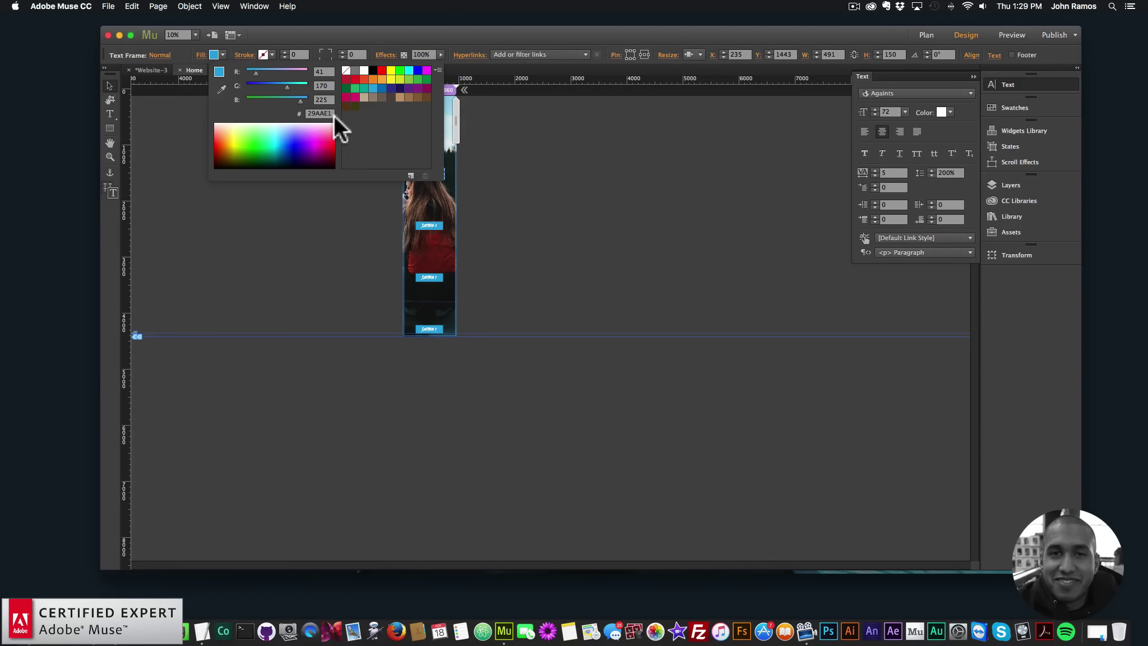
key(cmd+v)
key(Return)
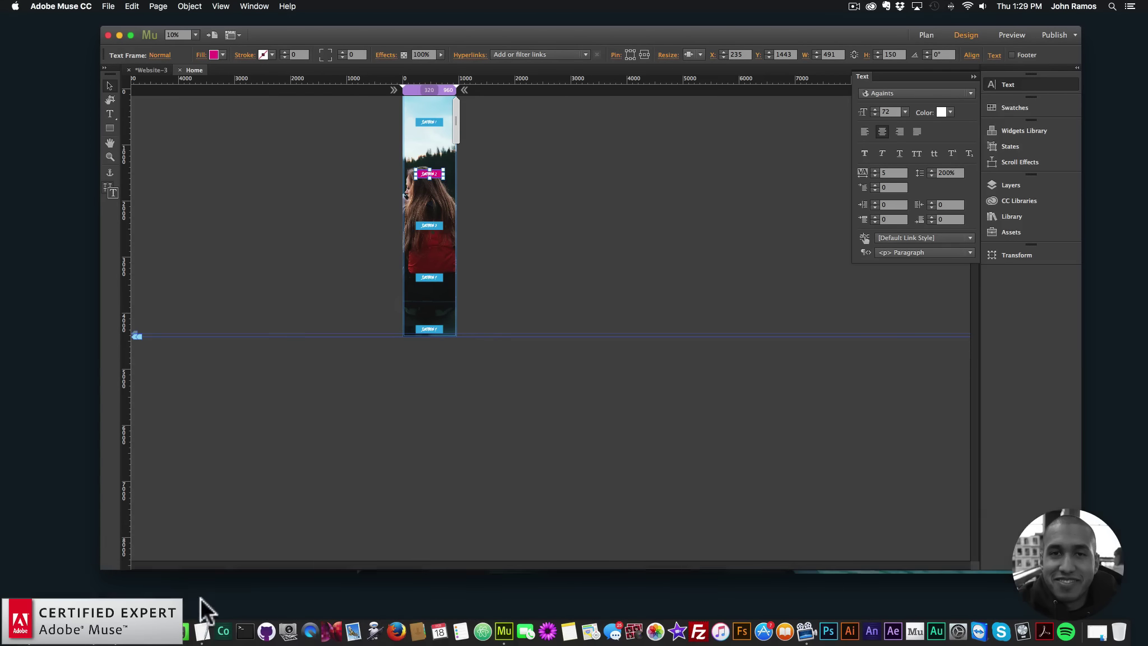
Fill the SECTION 3 frame with the color 95D0AB copied from the colors and code document.
click(212, 613)
double_click(179, 187)
key(cmd+c)
click(582, 235)
click(429, 226)
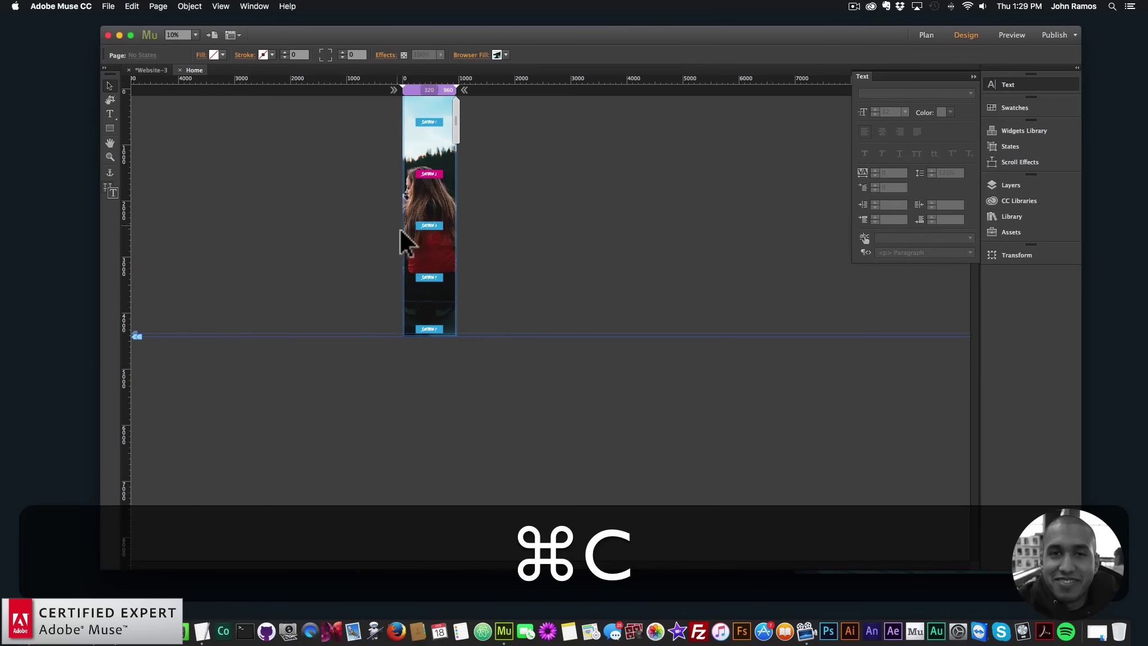
click(223, 55)
click(329, 113)
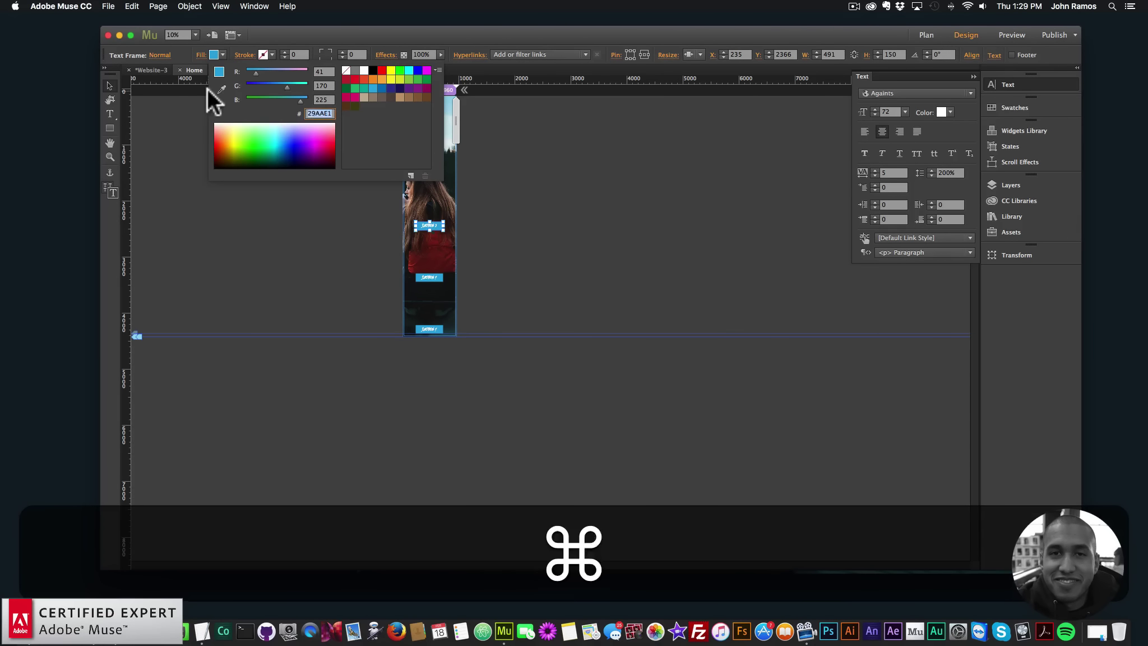
key(cmd+v)
key(Return)
Fill the SECTION 4 frame, fourth from the top, with the color D6DF27 copied from the colors and code document.
click(204, 631)
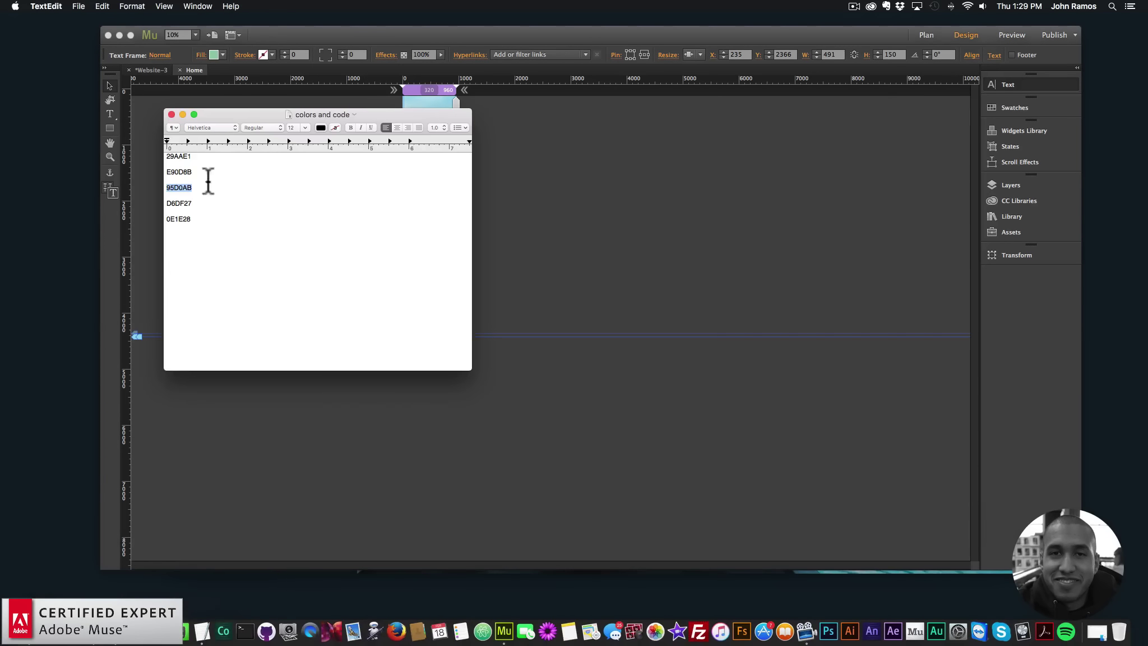
double_click(179, 200)
key(cmd+c)
click(449, 248)
click(433, 276)
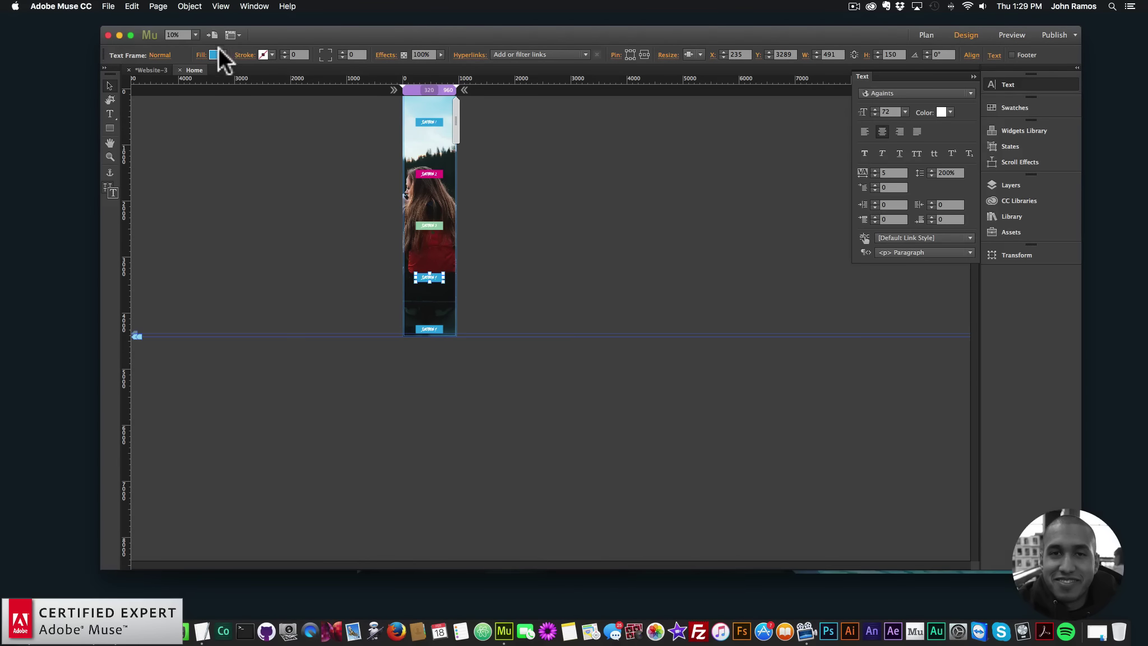
click(222, 55)
click(330, 113)
key(cmd+v)
key(cmd+Return)
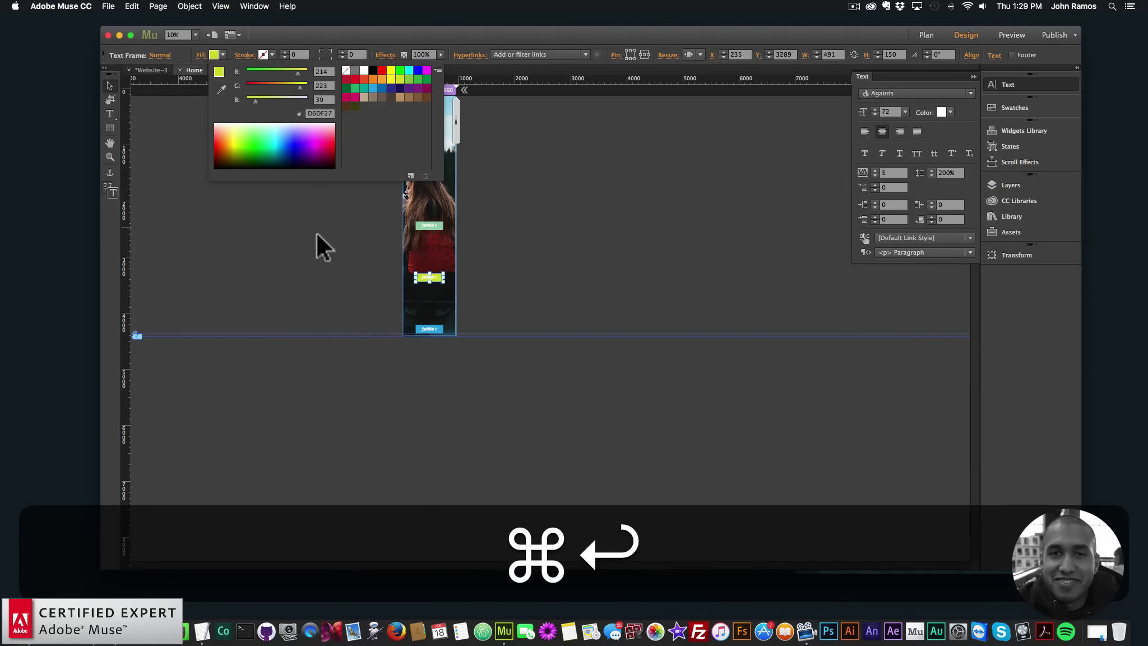
key(Return)
Fill the fifth, lowest section frame with the color 0E1E28 copied from the colors and code document.
click(203, 630)
double_click(176, 223)
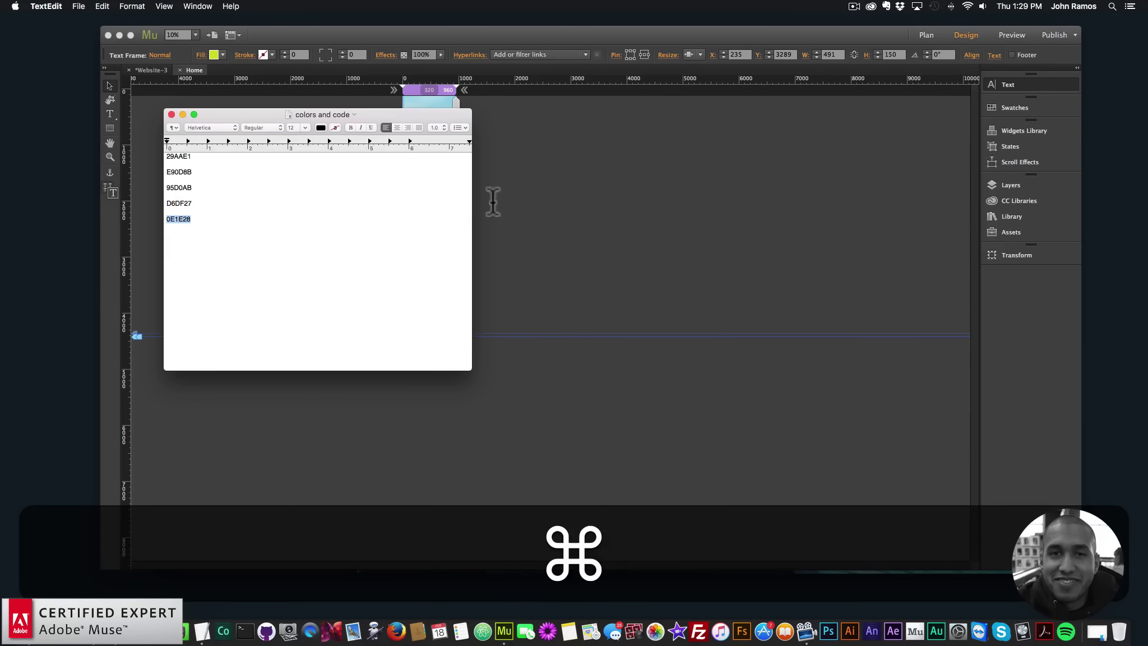
key(super+c)
click(259, 70)
click(427, 328)
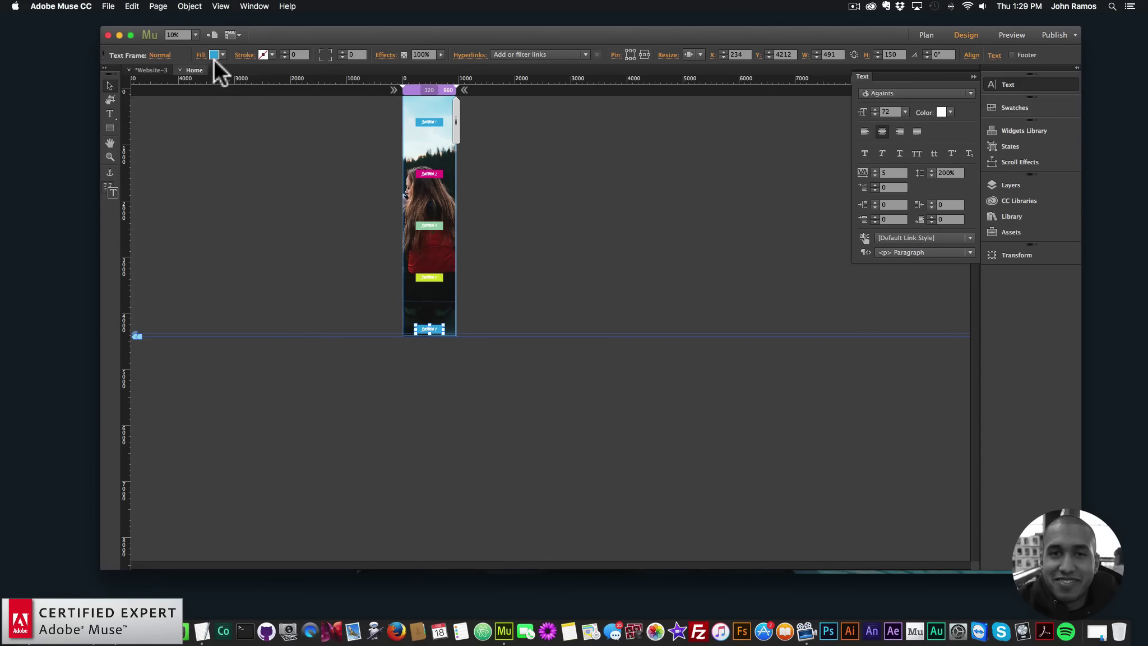
click(214, 55)
key(super+v)
key(Return)
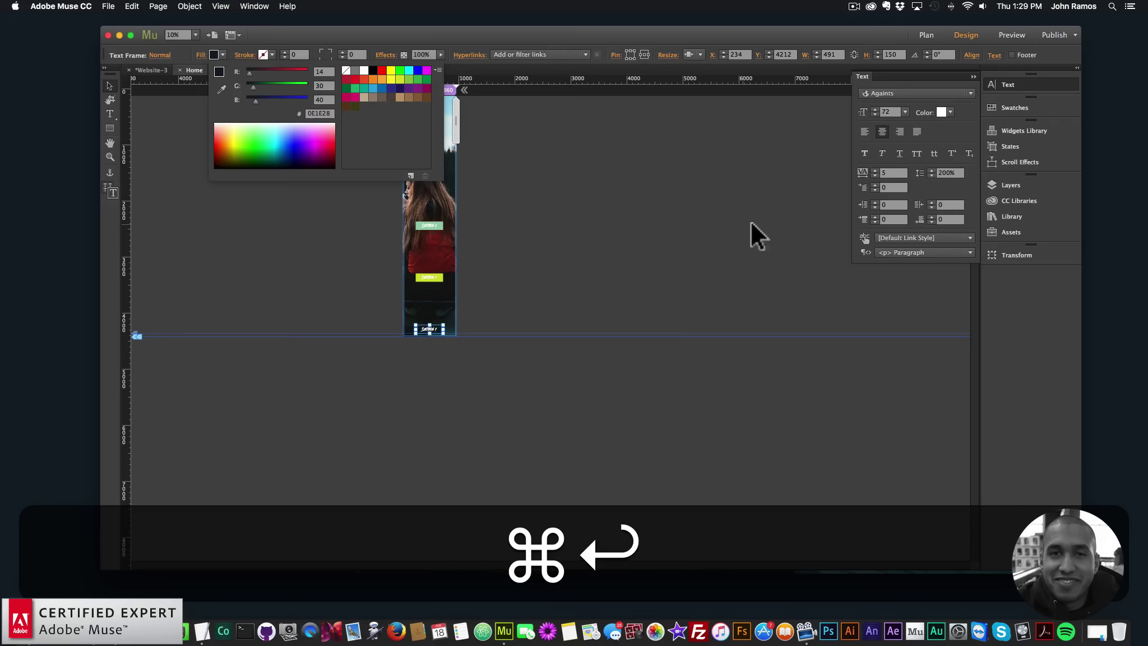
Extend the bottom of the page well below the fifth section frame and deselect the frame.
drag(137, 338, 141, 386)
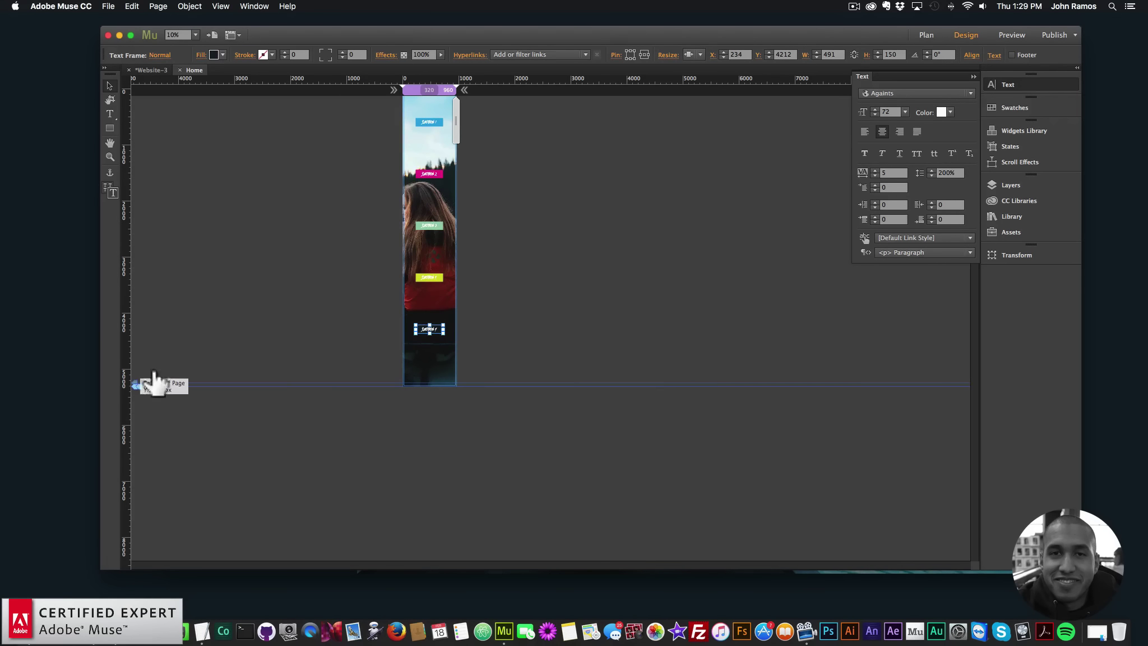
click(325, 302)
key(super+space)
key(super+minus)
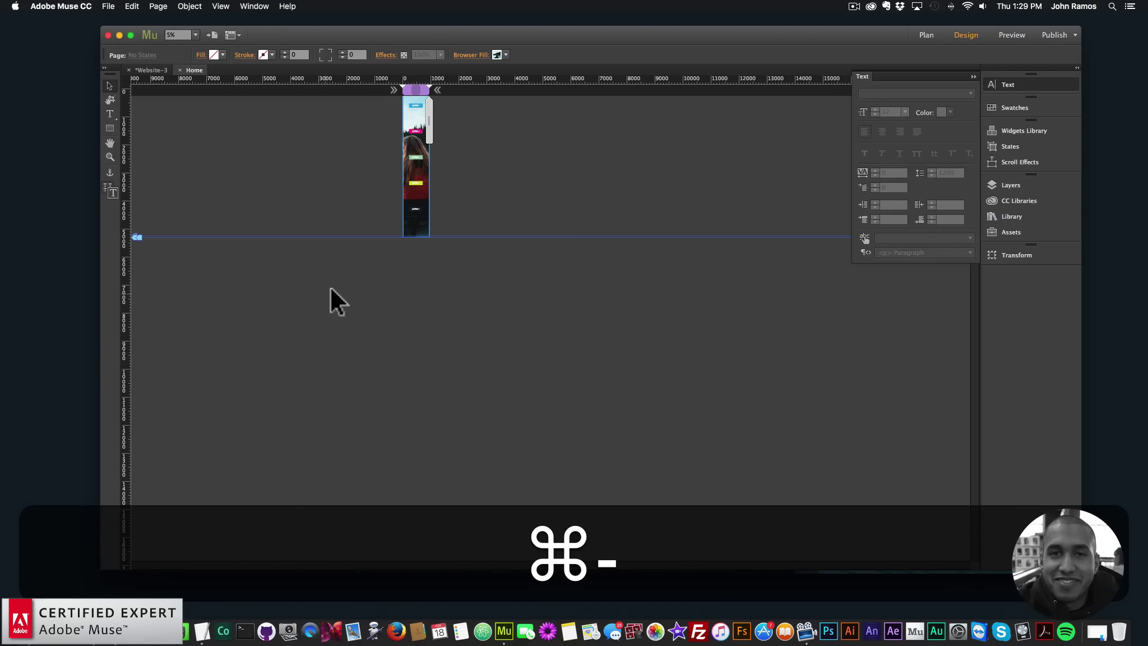
Place an anchor named home near the top of the page, above the SECTION 1 frame.
click(110, 156)
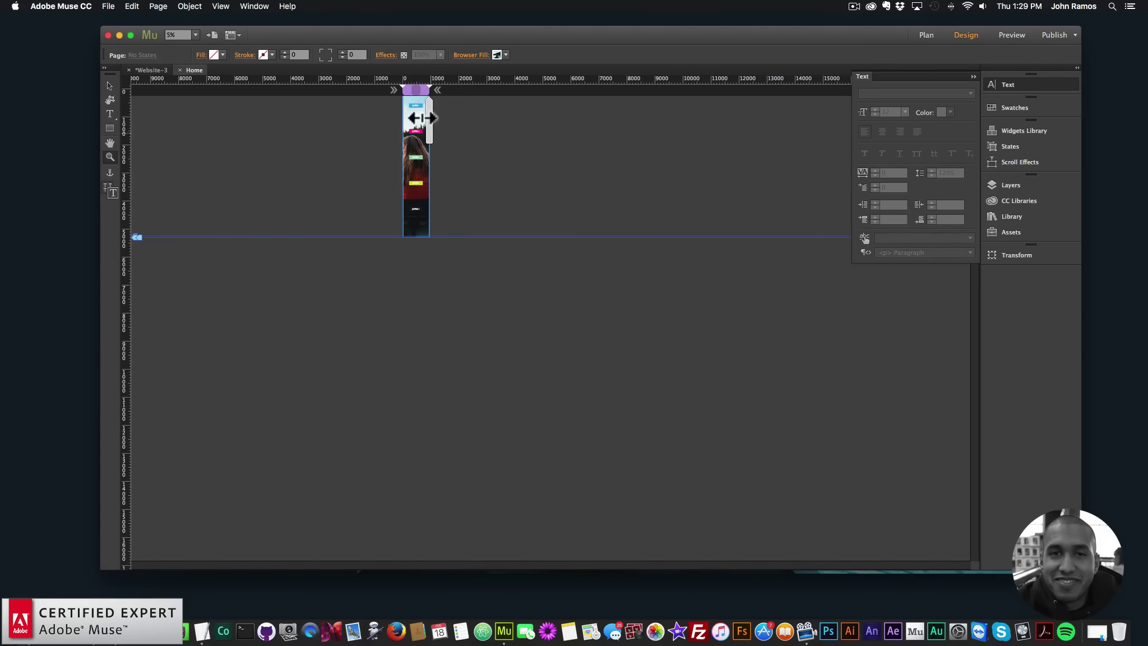
click(420, 112)
click(443, 127)
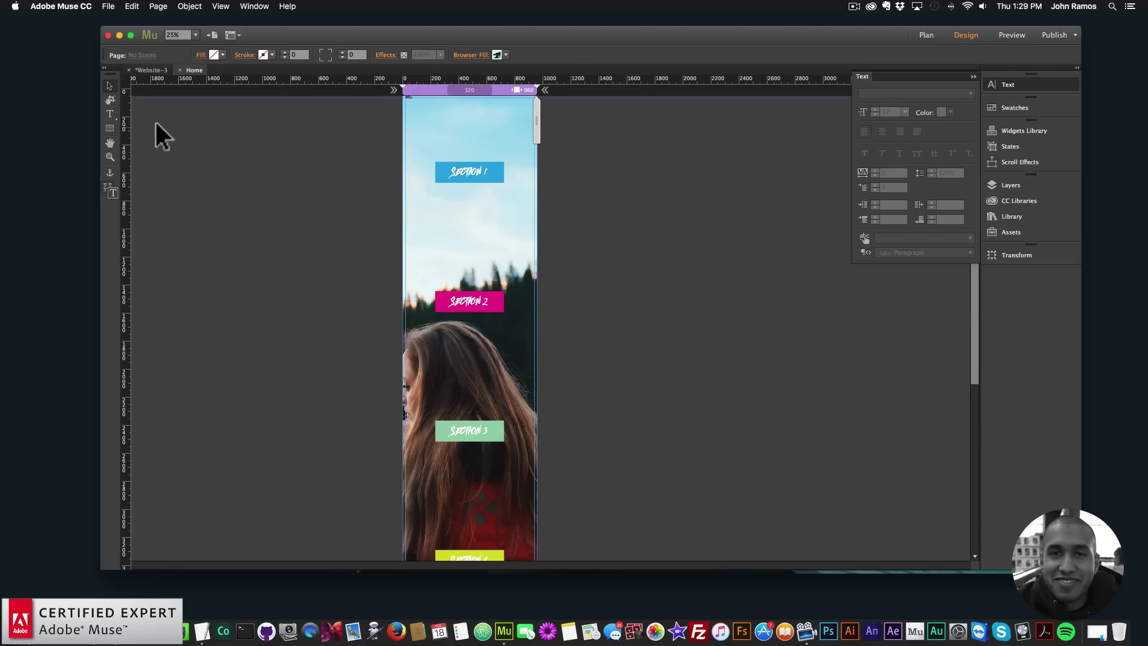
click(110, 173)
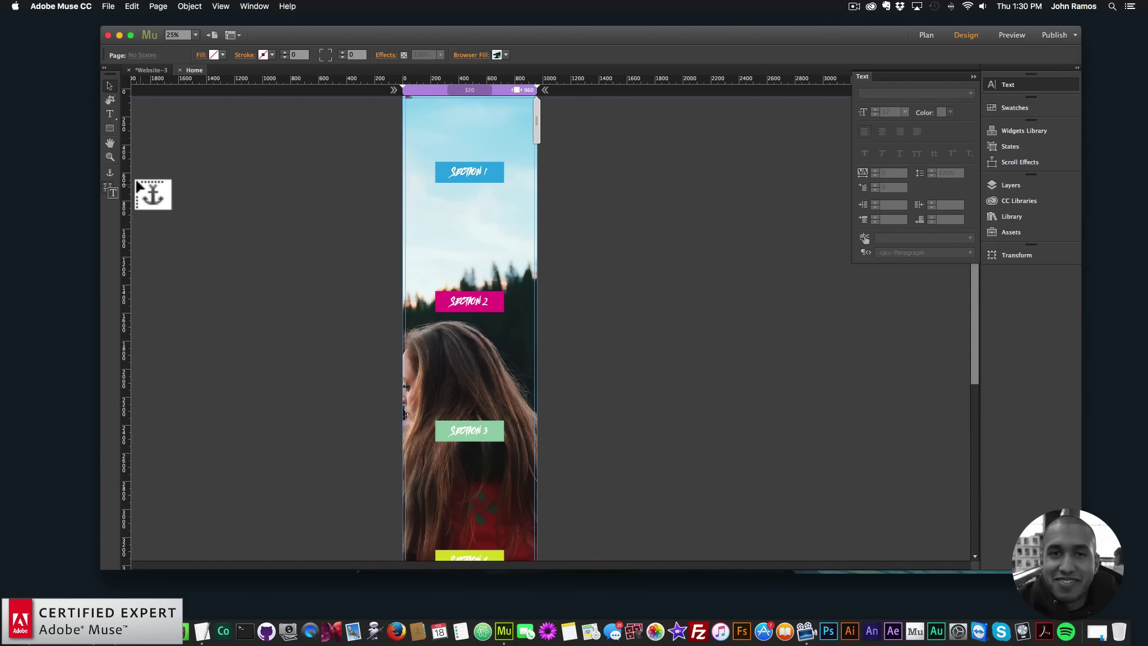
click(109, 172)
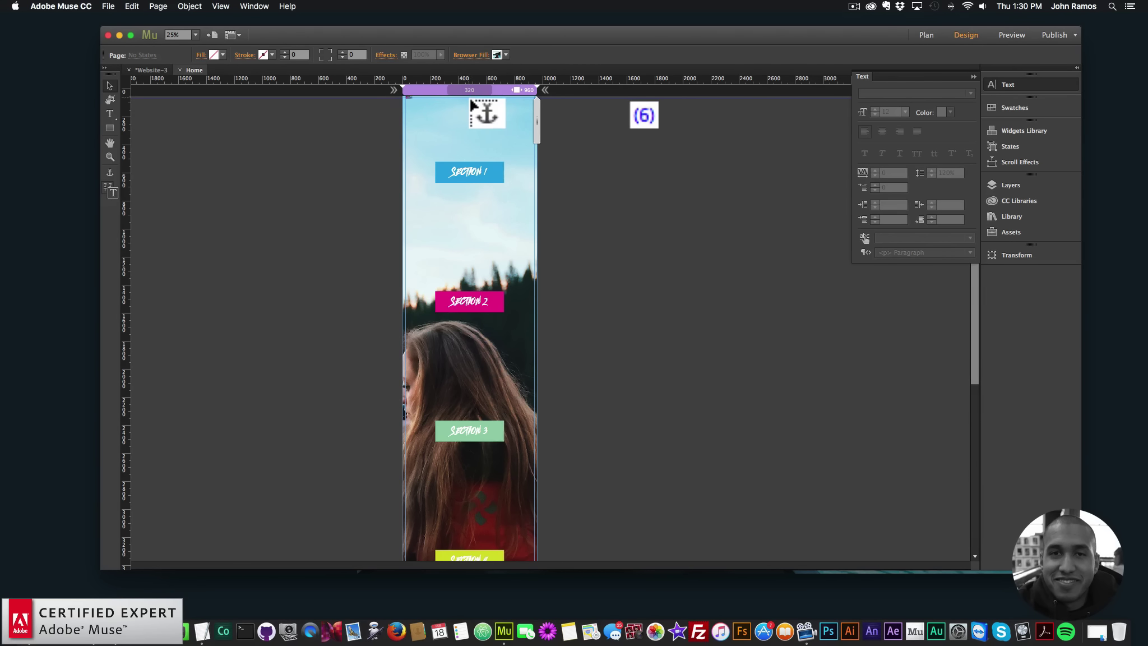
click(471, 102)
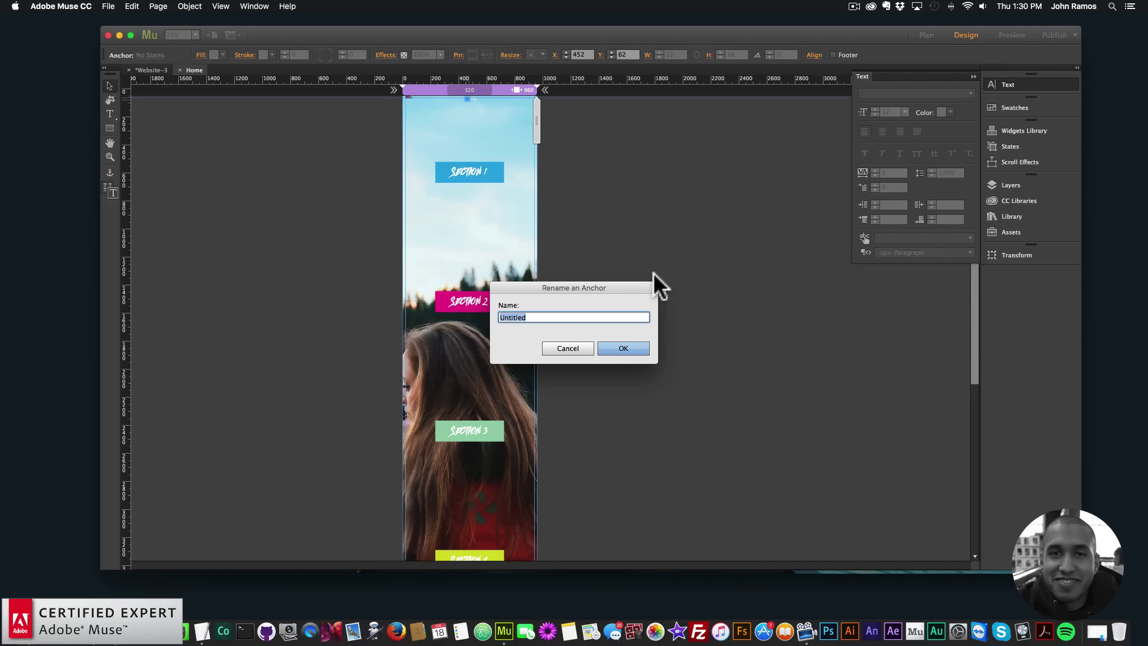
text(home)
key(Return)
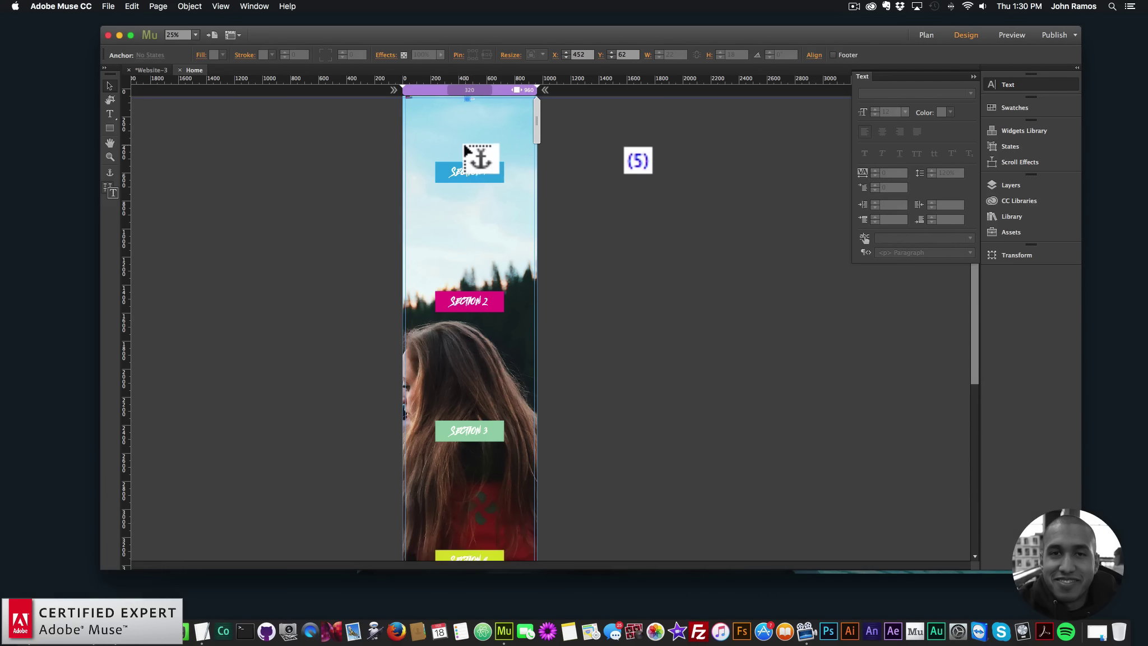
Place anchors named section1 and section2 just above the SECTION 1 and SECTION 2 frames respectively.
click(464, 149)
text(se)
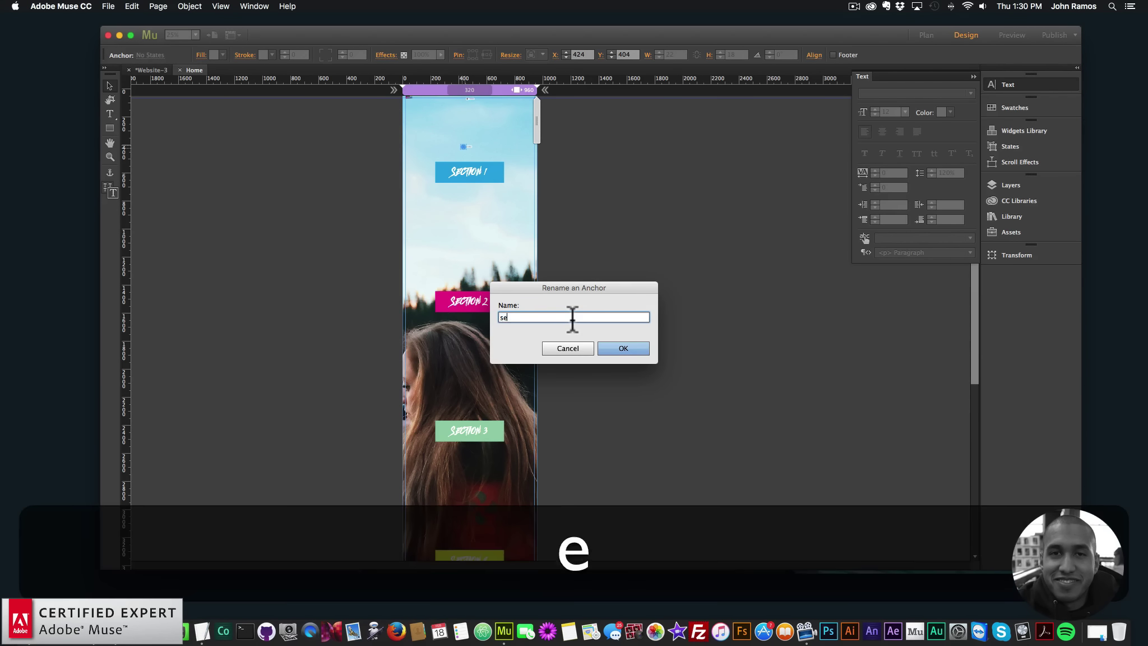
text(ction1)
key(Return)
click(466, 279)
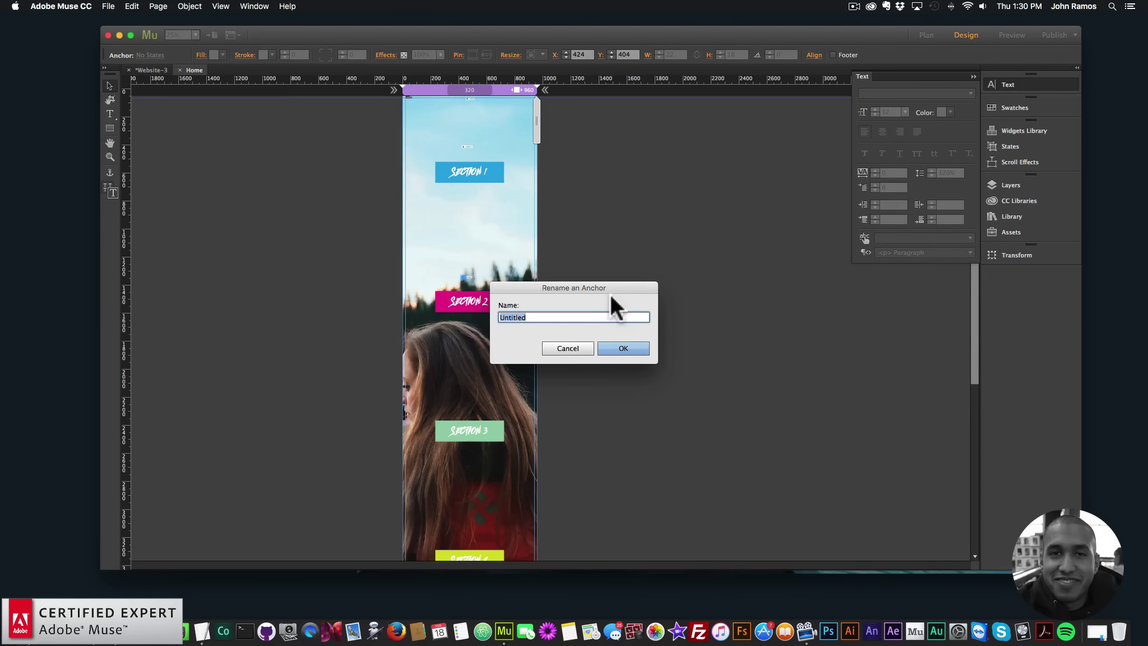
text(section2)
key(Return)
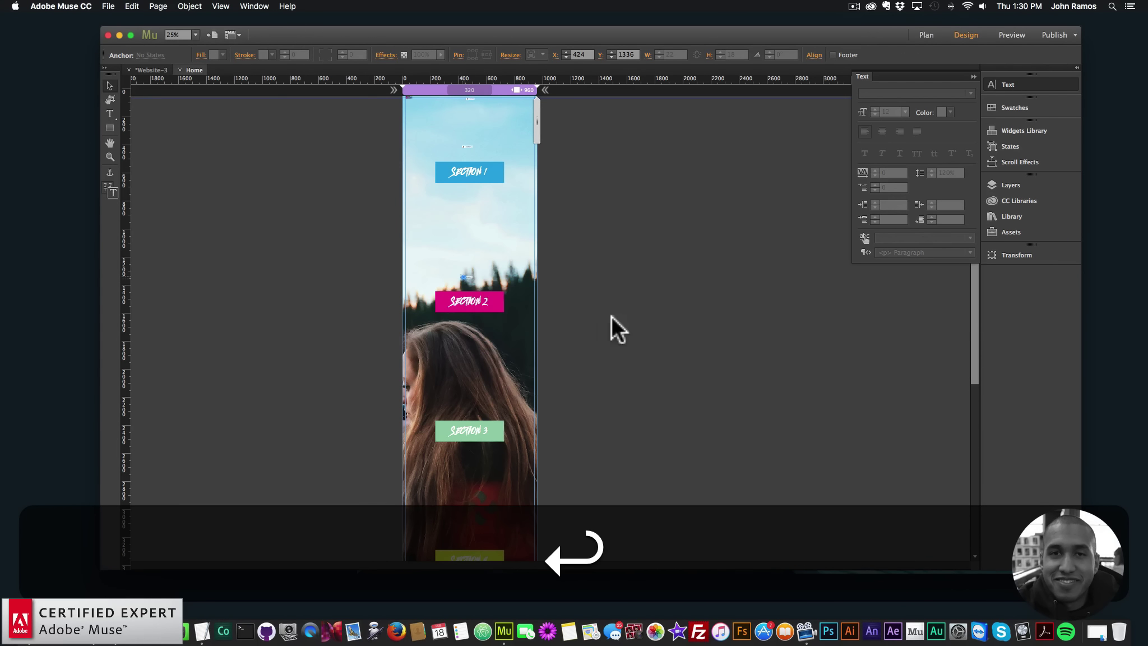
Place anchors named section3 and section4 just above the SECTION 3 and SECTION 4 frames respectively.
click(468, 402)
text(section3)
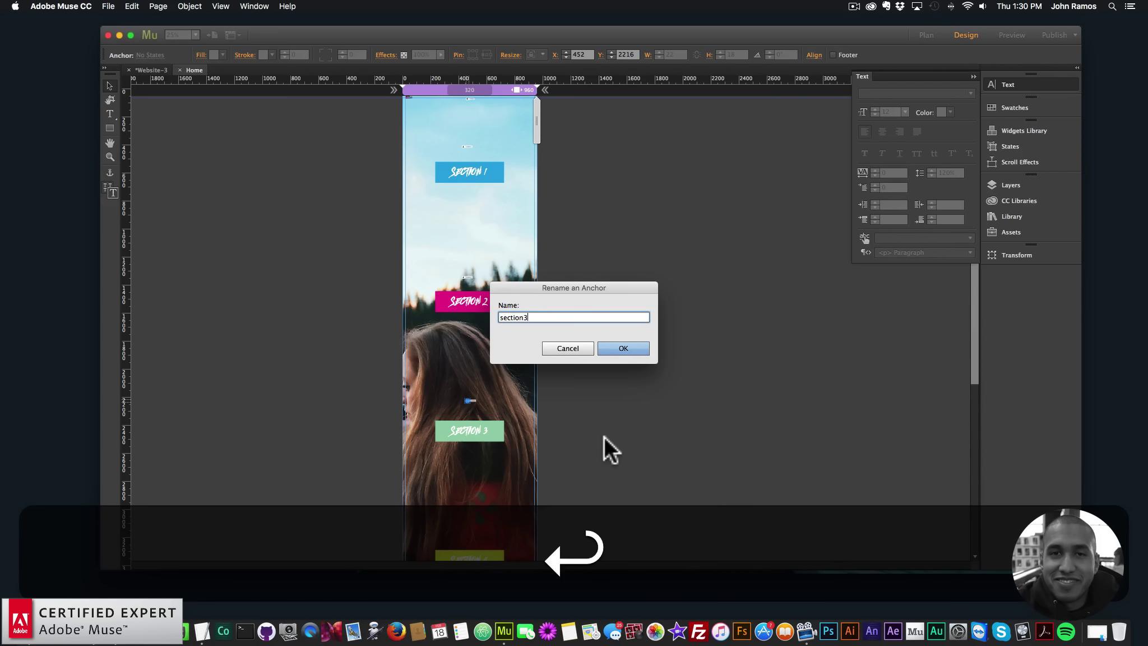
key(Return)
scroll(572, 426, down, 5)
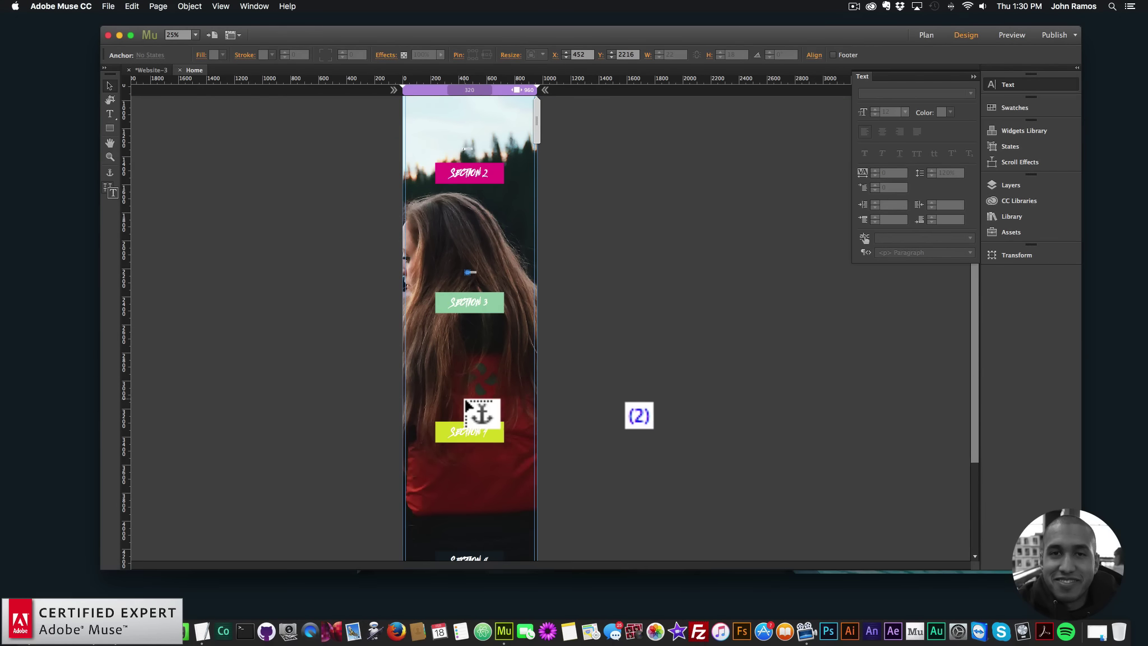
click(466, 401)
text(section4)
key(Return)
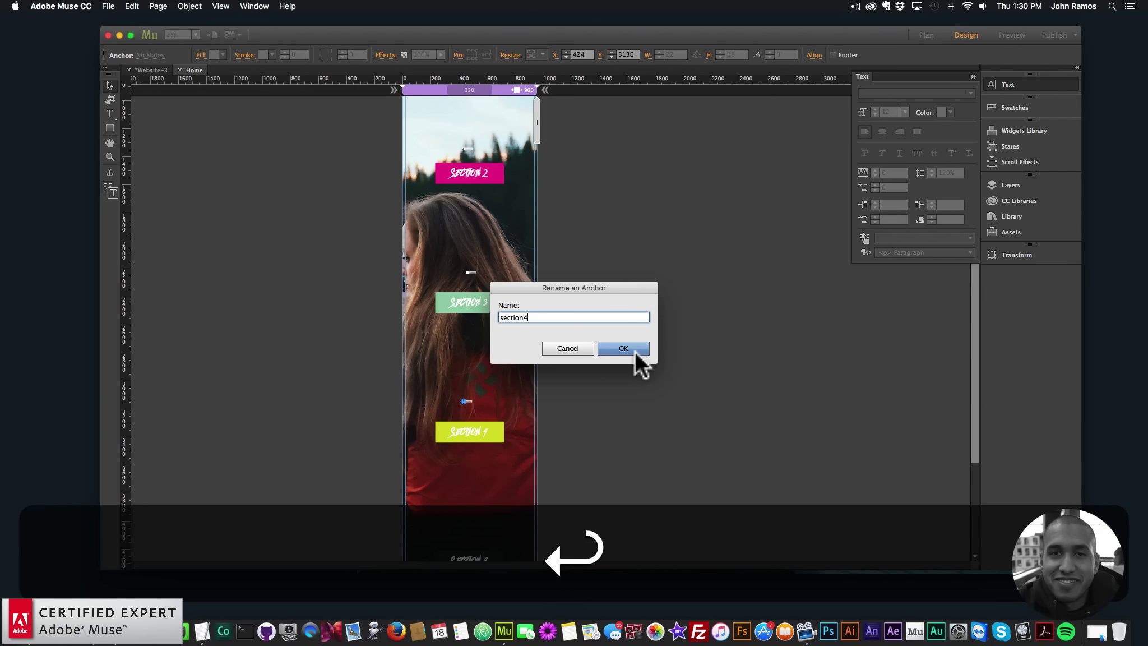
Place an anchor named section5 just above the fifth, dark section frame.
scroll(614, 374, down, 5)
click(463, 383)
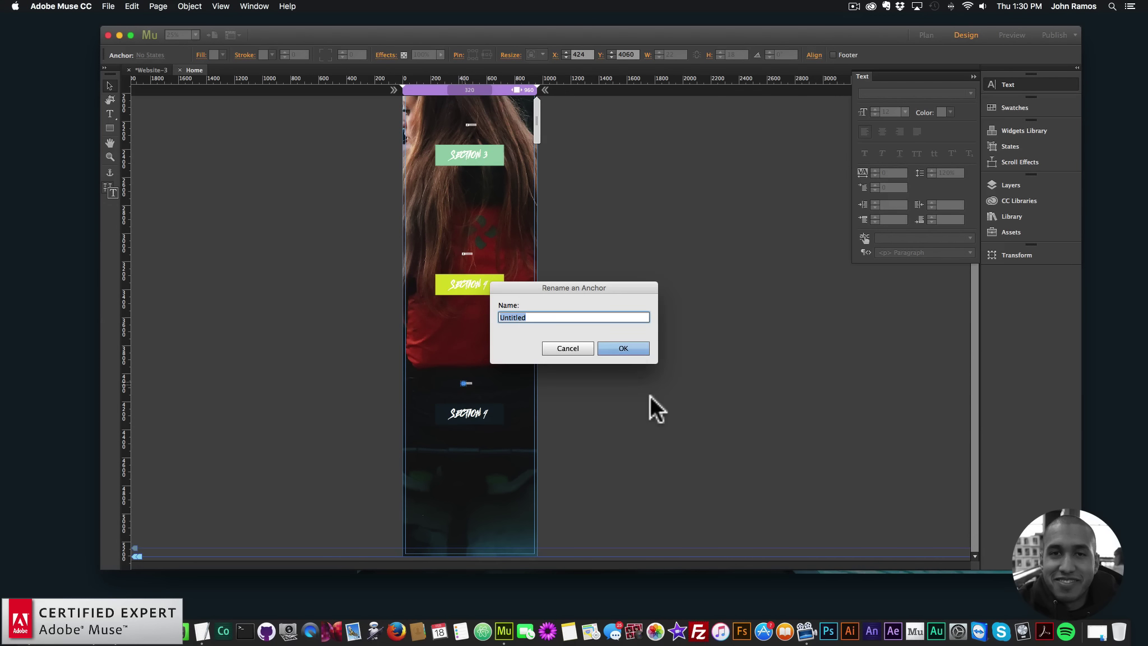
text(section5)
key(Return)
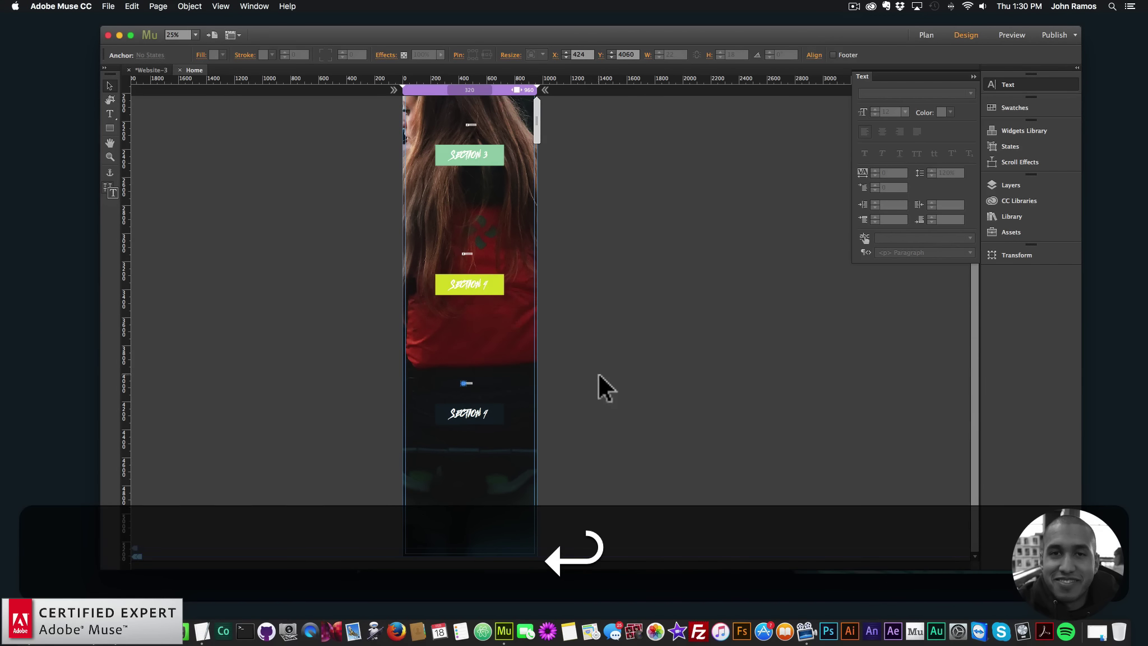
Distribute the five section frames and their section anchors with even vertical spacing and align them by their horizontal centers.
scroll(599, 368, up, 10)
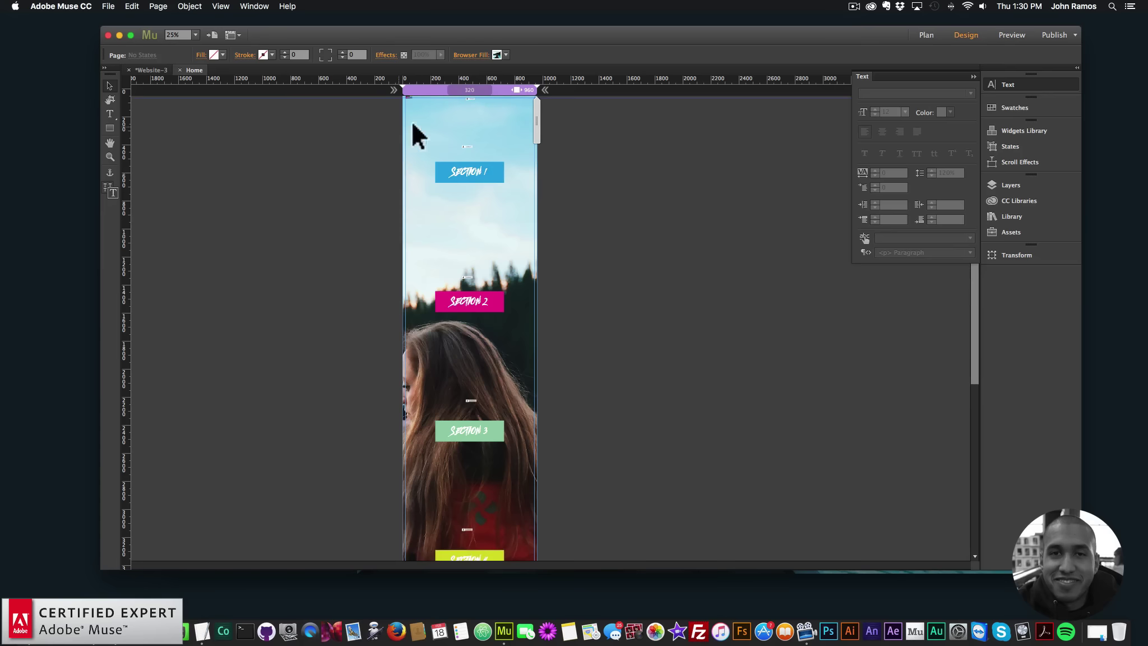
drag(408, 151, 560, 532)
scroll(584, 377, down, 3)
scroll(589, 389, down, 3)
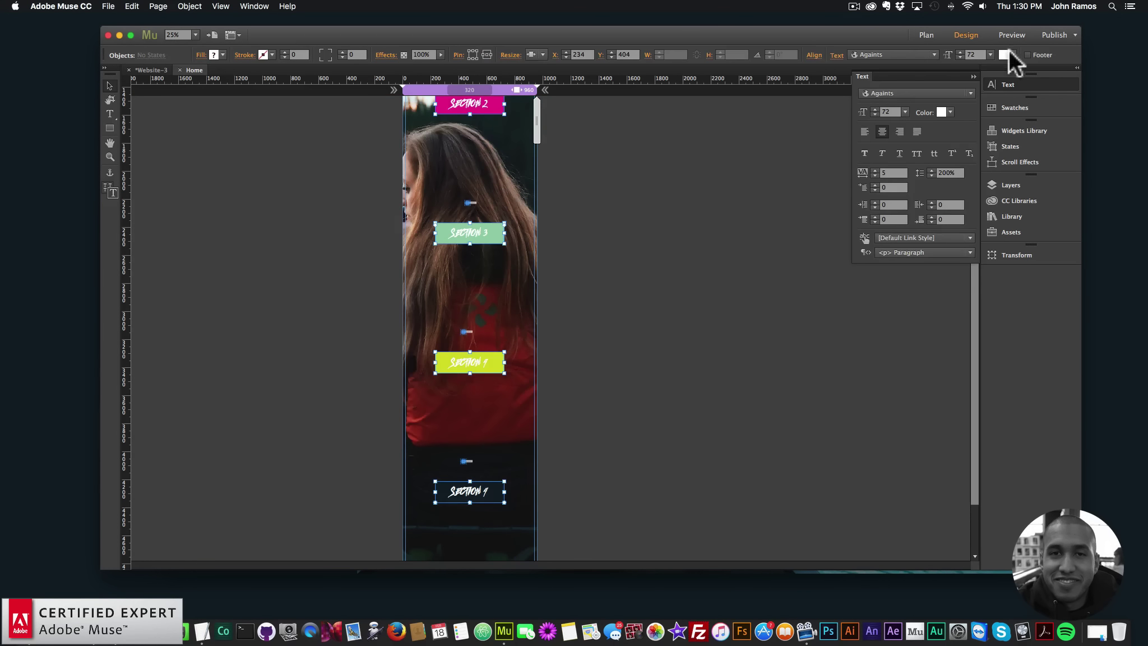
click(1033, 84)
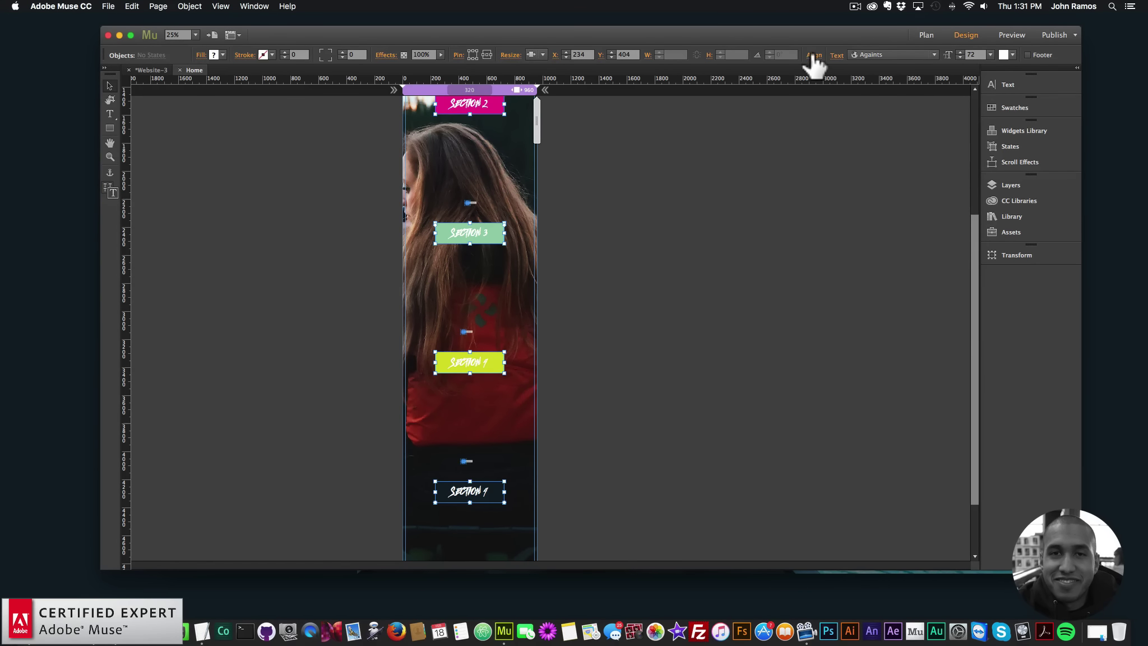
click(814, 56)
click(818, 139)
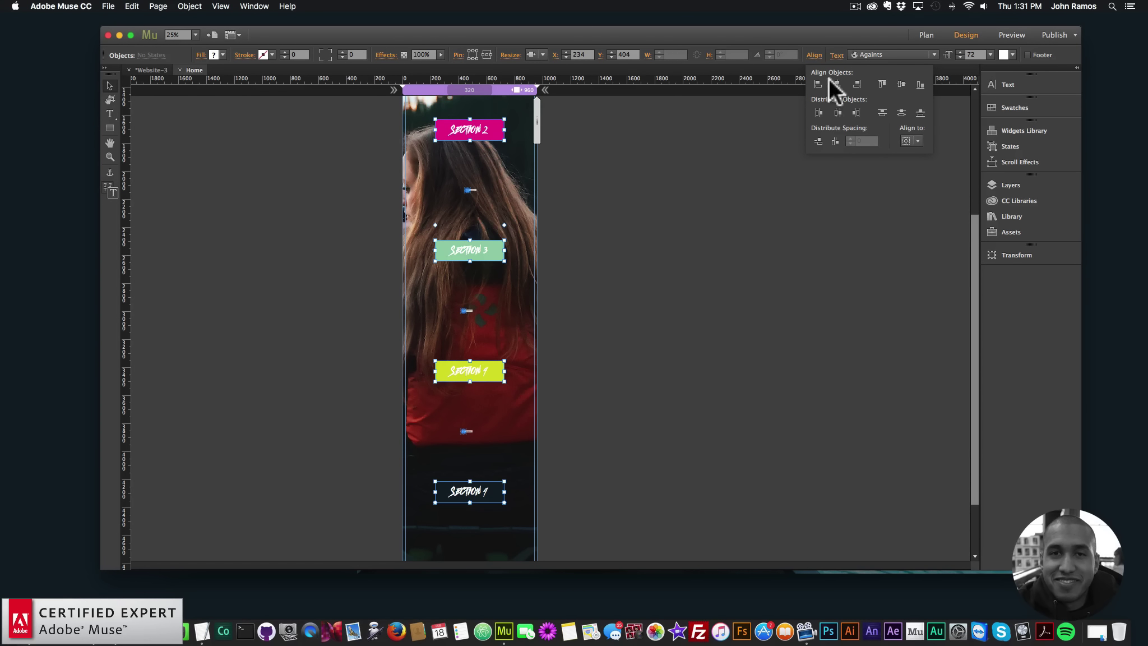
click(904, 140)
click(921, 158)
click(635, 263)
Move all five section text frames up together, without their anchors, until their Y position is 538.
scroll(635, 258, up, 5)
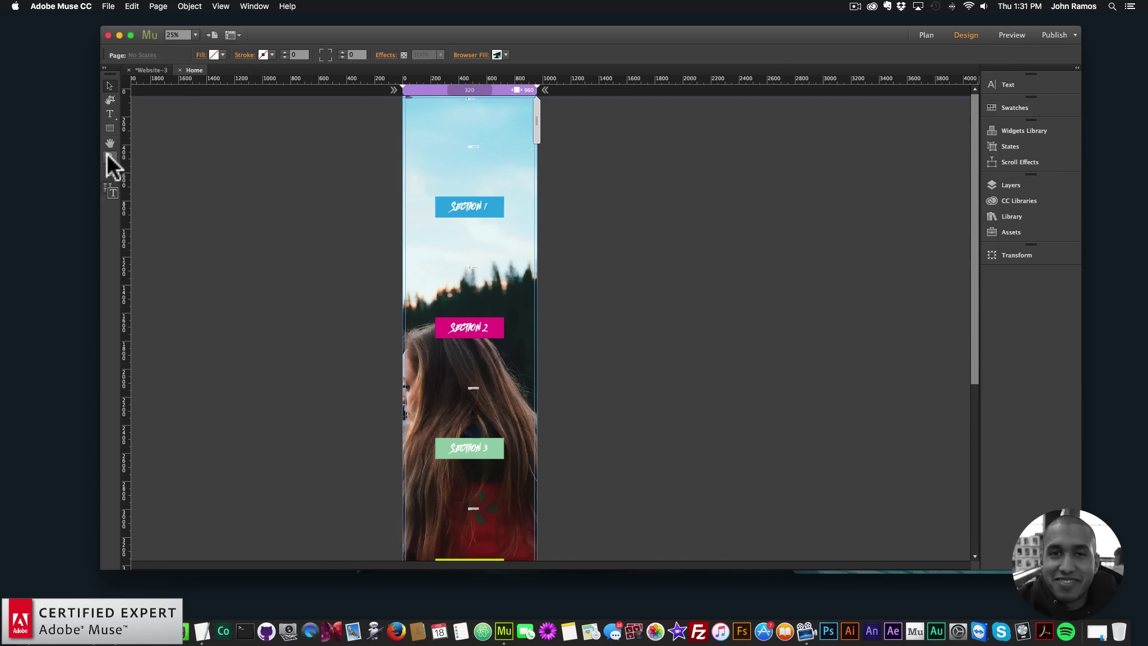
click(493, 207)
shift+click(482, 328)
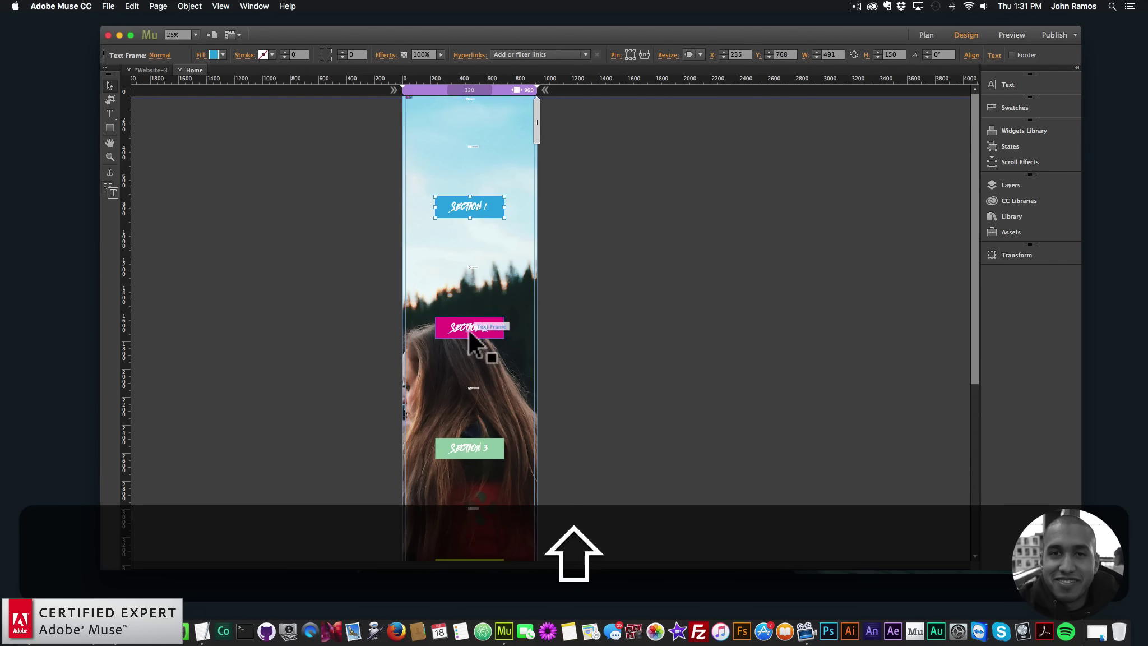
shift+click(483, 448)
scroll(485, 437, down, 3)
scroll(485, 428, down, 2)
shift+click(485, 402)
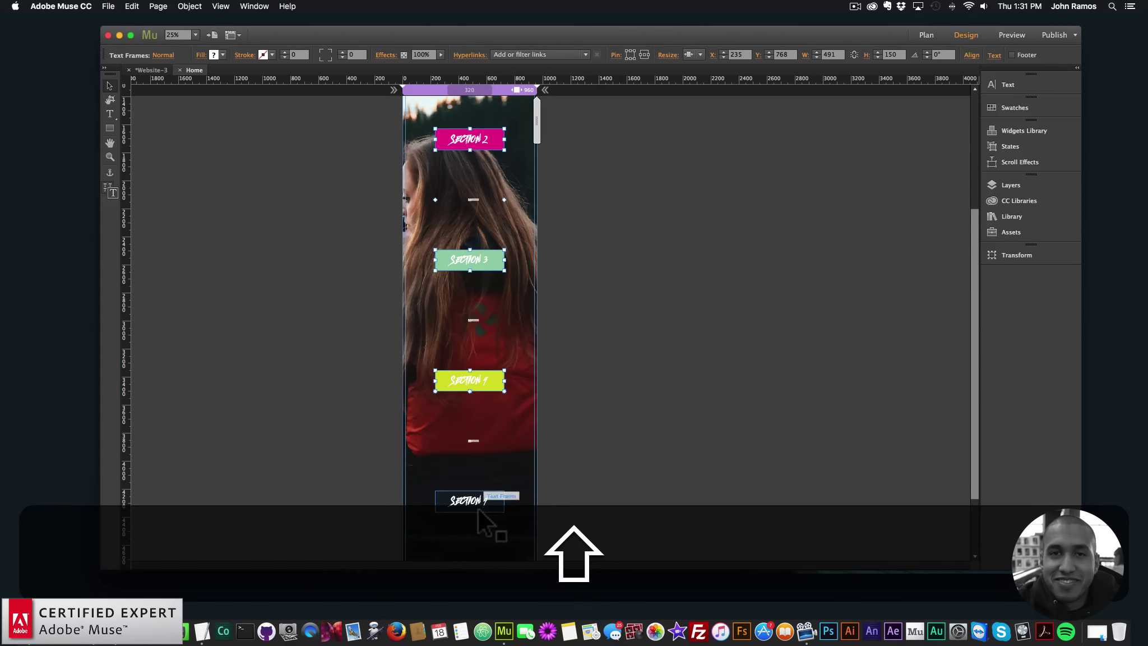
shift+click(485, 504)
scroll(656, 399, up, 5)
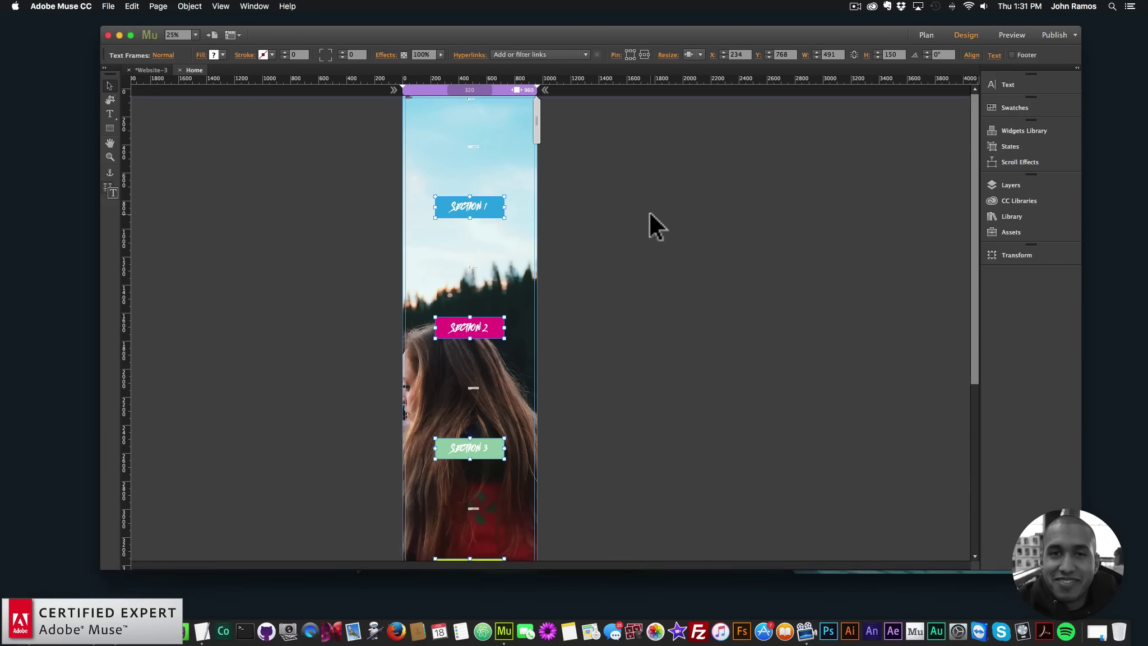
key(shift+Up)
key(shift+Up)
key(shift+Up)
key(shift+Up)
key(shift+Up)
key(shift+Up)
key(shift+Up)
key(shift+Up)
key(shift+Up)
key(shift+Up)
key(shift+Up)
key(shift+Up)
key(shift+Up)
key(shift+Up)
key(shift+Up)
key(shift+Up)
key(shift+Up)
key(shift+Up)
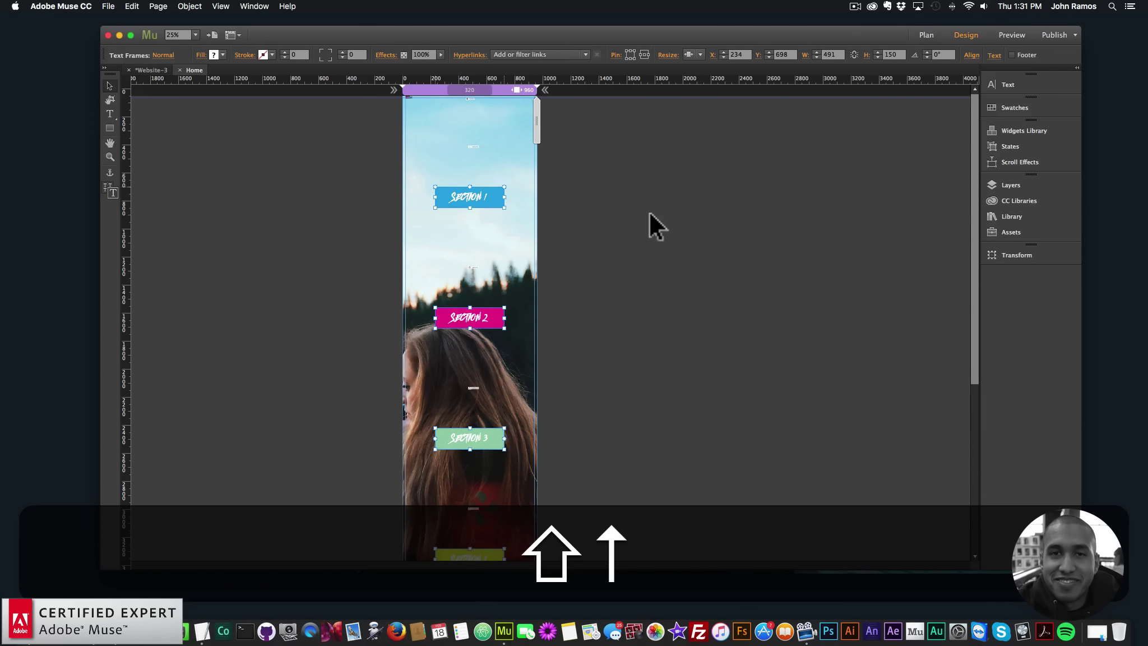
key(shift+Up)
key(shift+Up)
key(shift+Up)
key(shift+Up)
key(shift+Up)
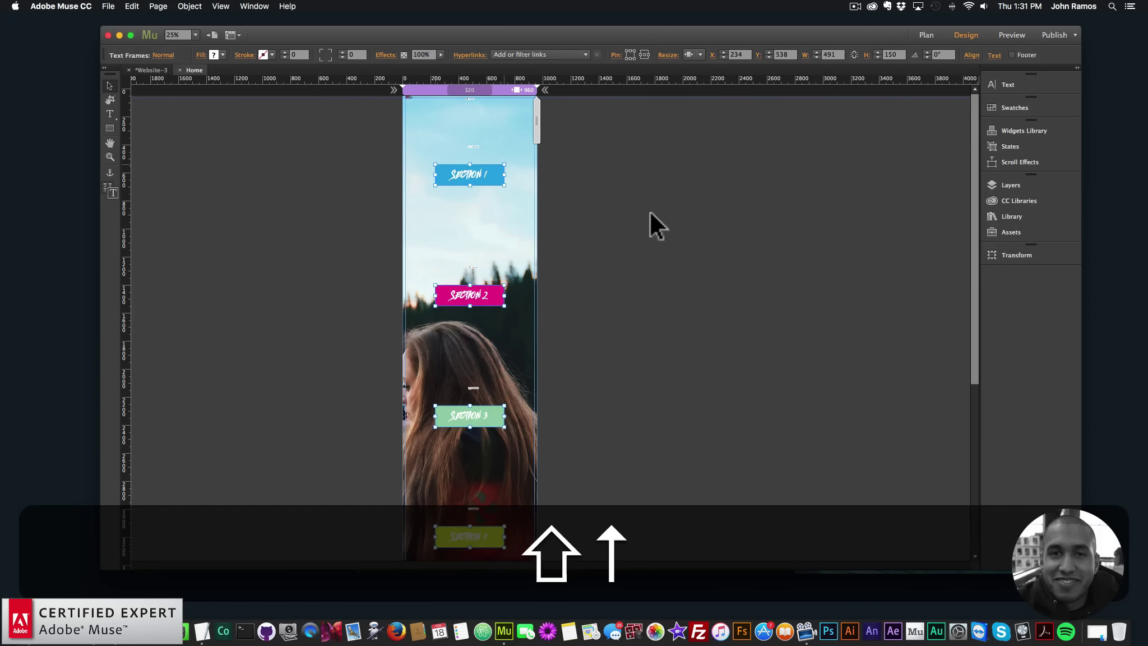
click(706, 231)
Move the home anchor to the page's top edge, horizontally centered at X 480, Y 0.
click(110, 157)
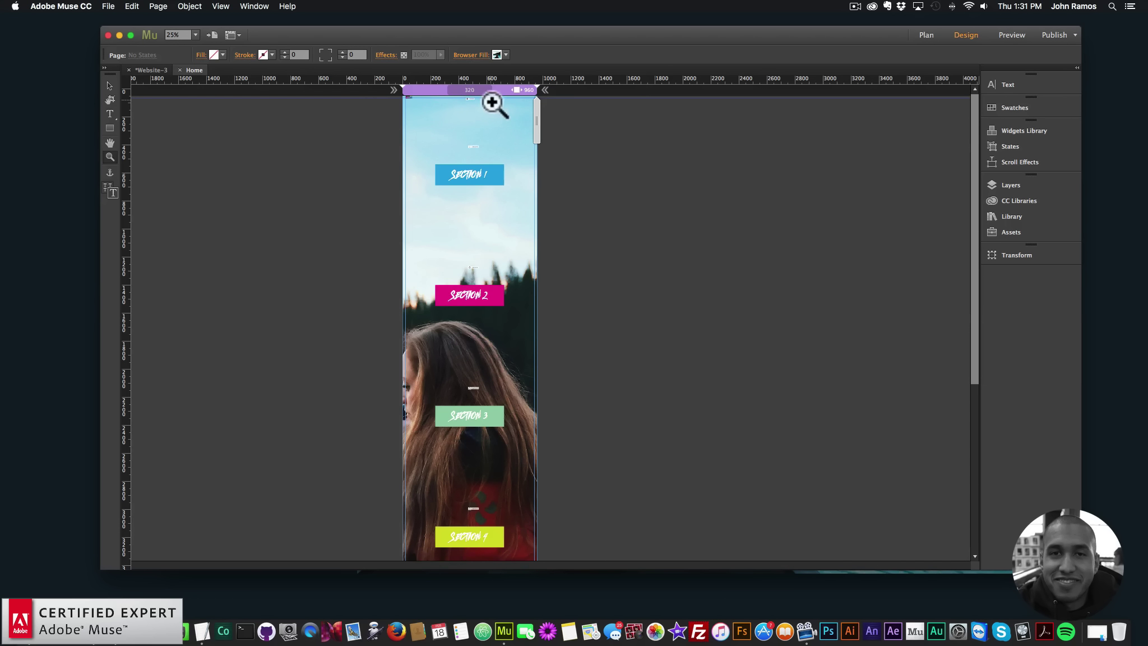
click(494, 104)
click(547, 101)
click(108, 84)
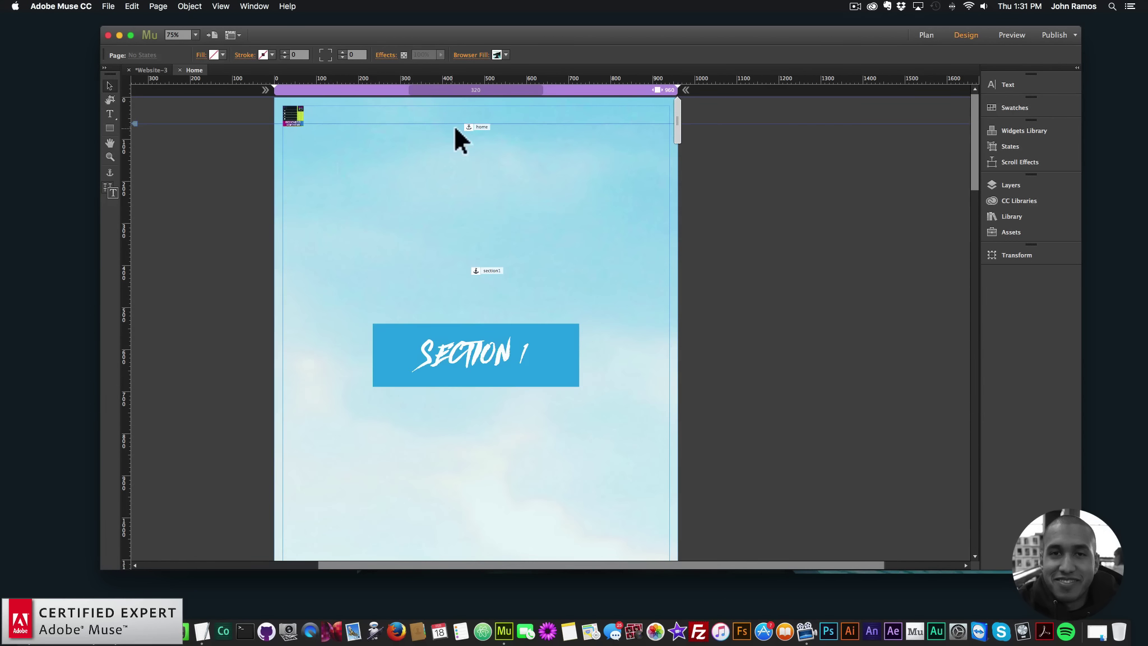
mouse_move(474, 126)
mouse_down()
mouse_move(473, 103)
mouse_move(477, 118)
mouse_up()
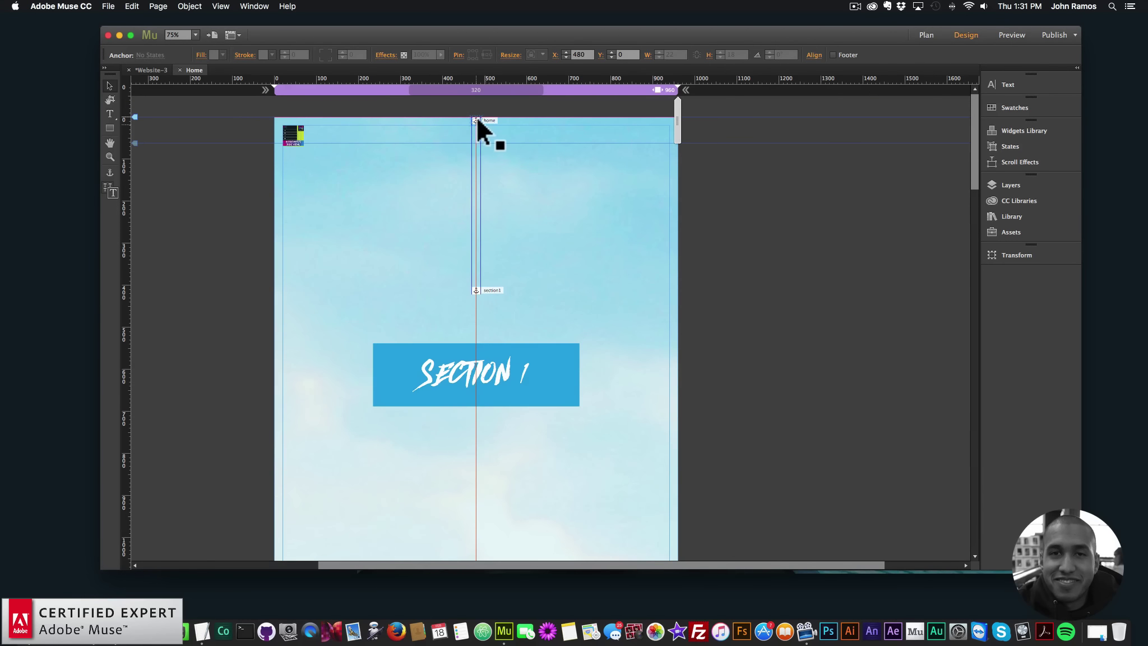
click(223, 208)
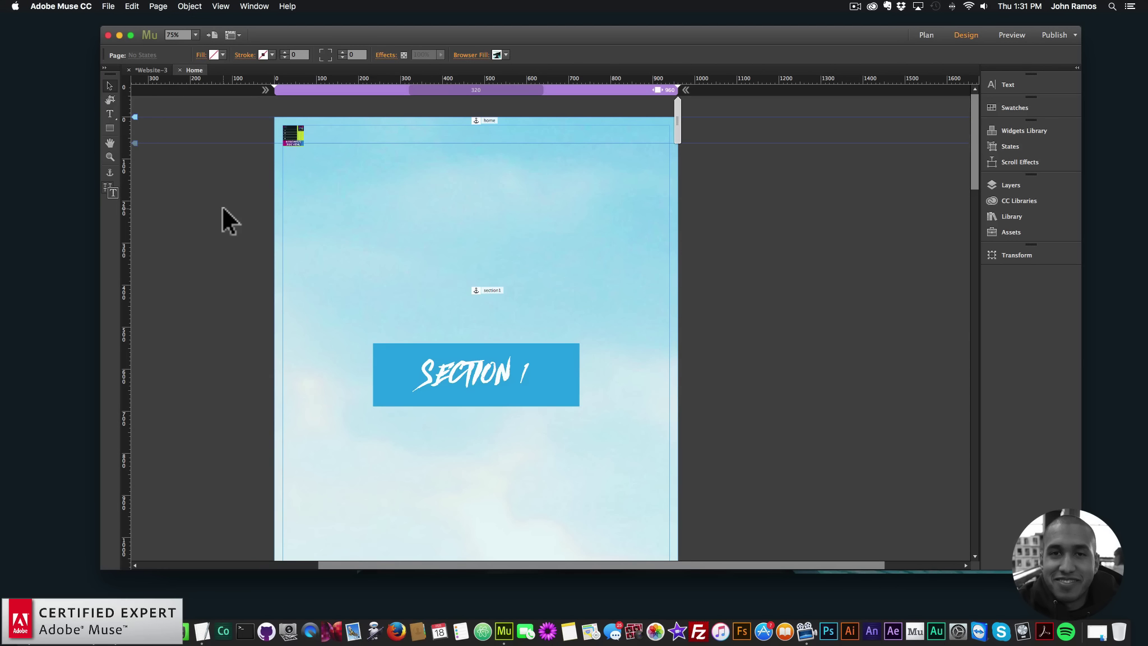
Preview the page in the browser, expand the side menu and test its links to the section anchors.
click(106, 7)
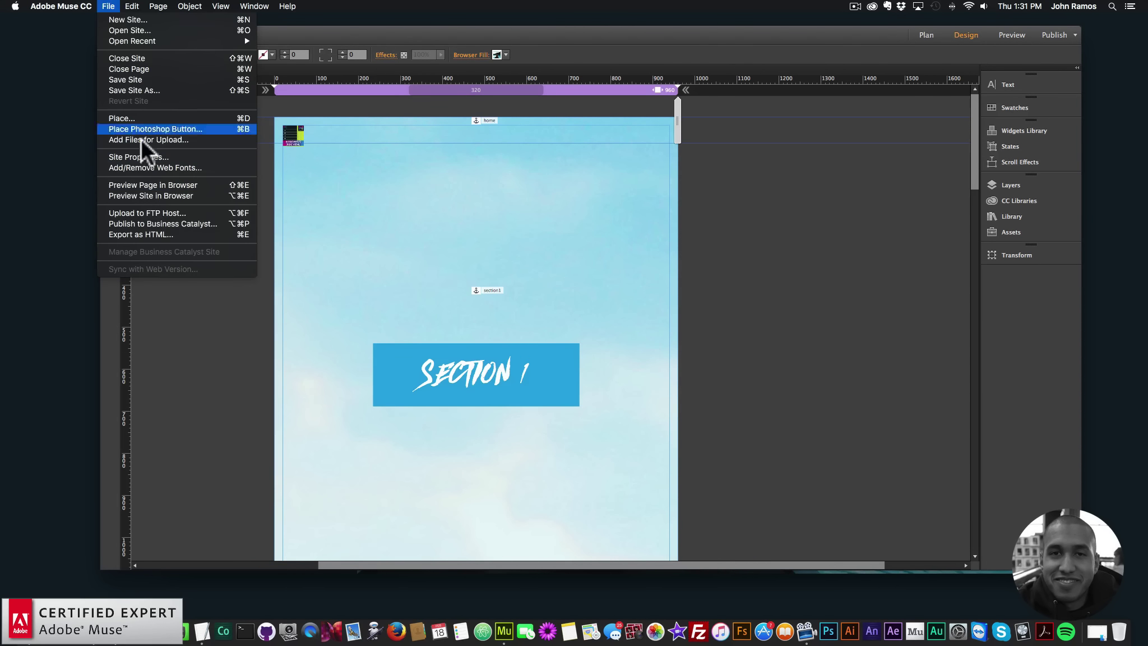
click(154, 183)
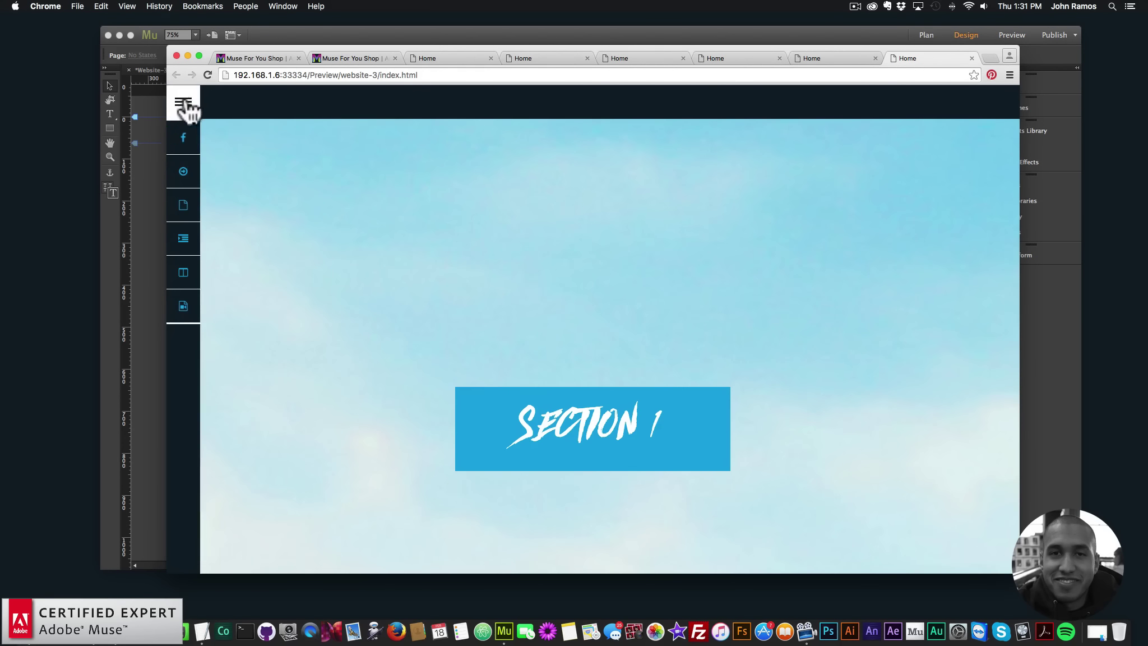
click(185, 104)
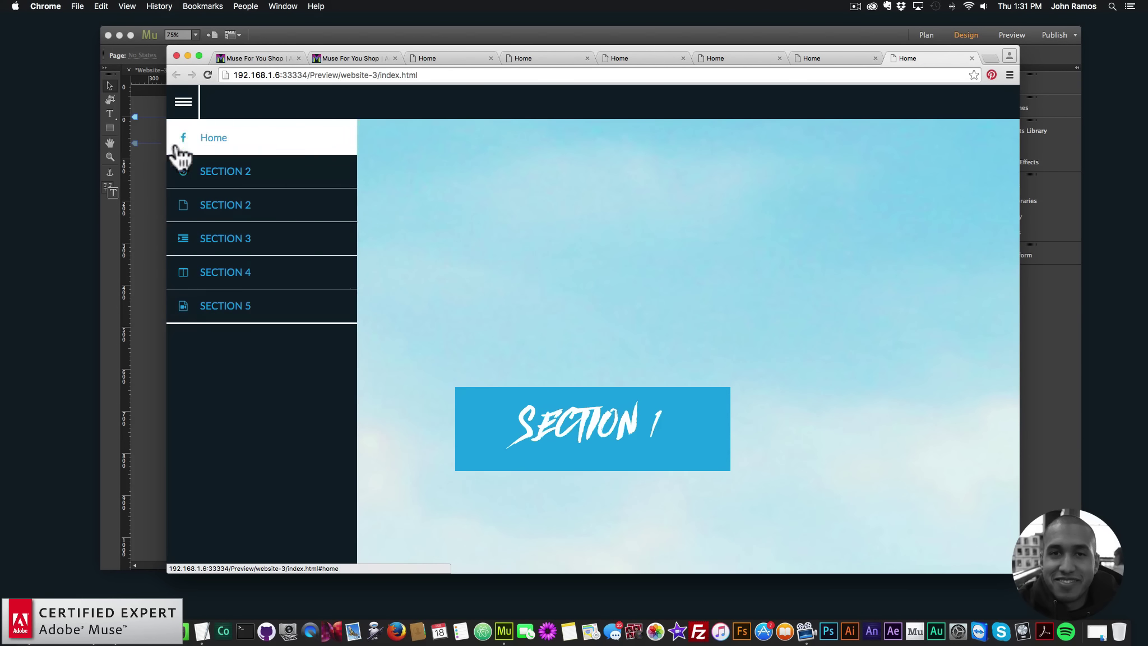
click(233, 178)
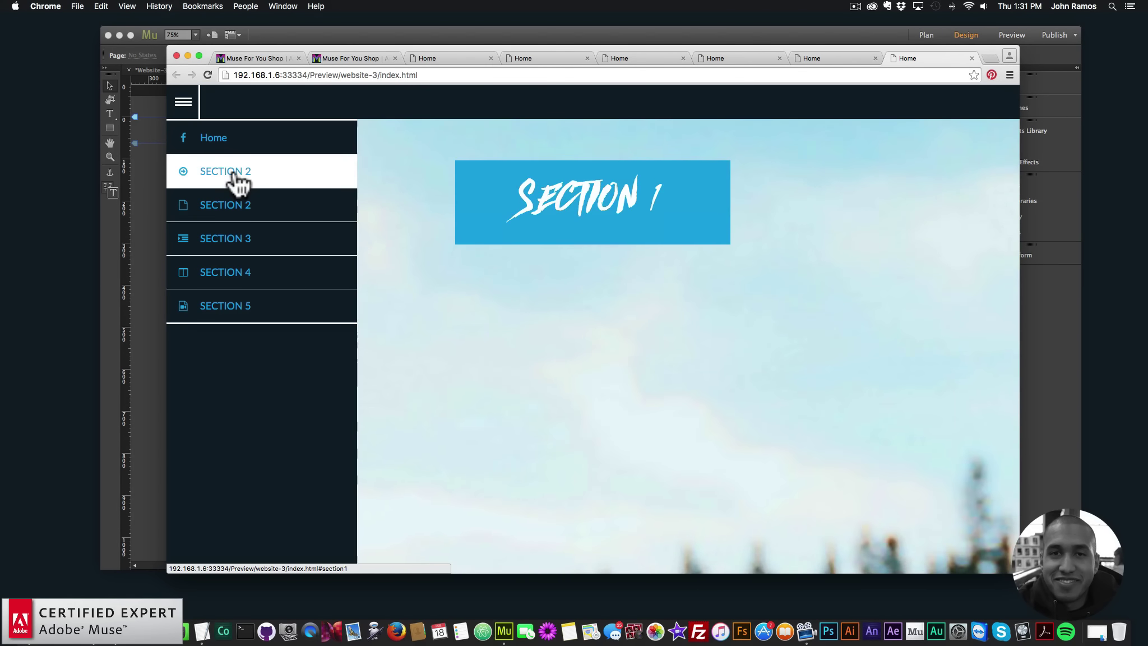
click(251, 212)
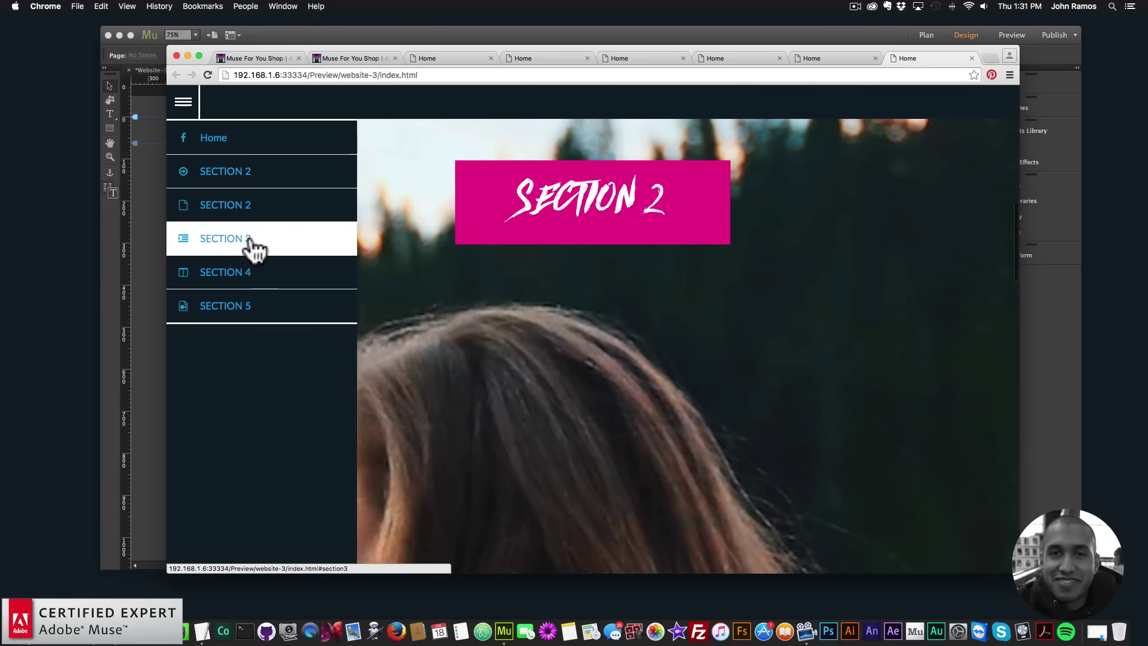
click(249, 242)
click(251, 272)
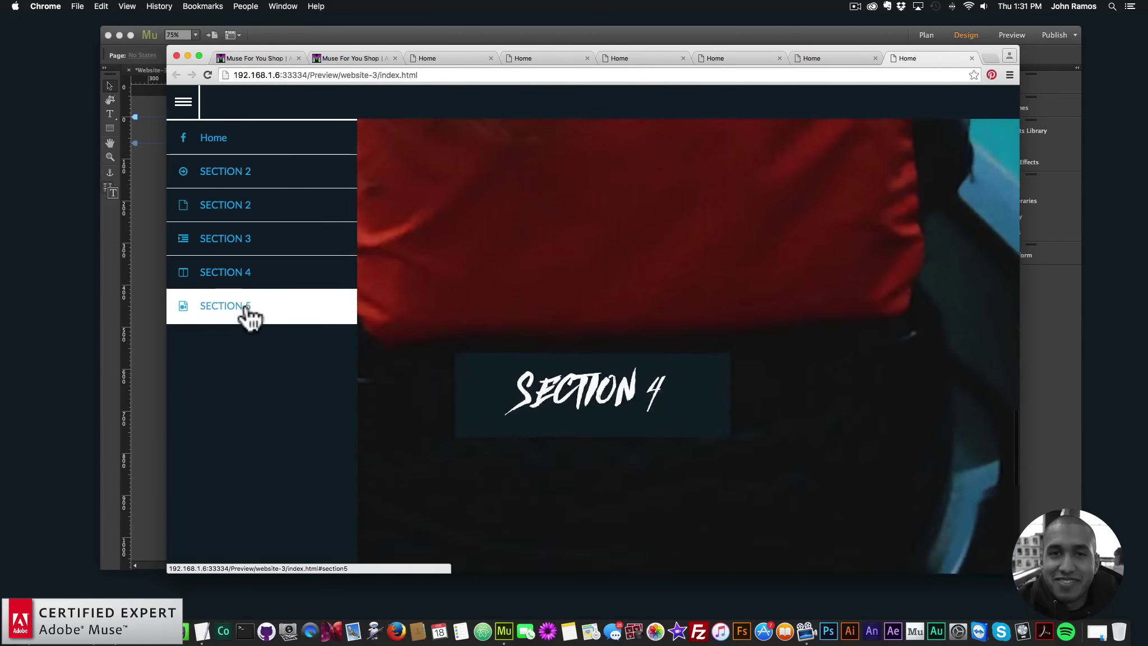
Return to Adobe Muse and turn off Scrolling for the page's browser fill image.
click(149, 217)
click(467, 57)
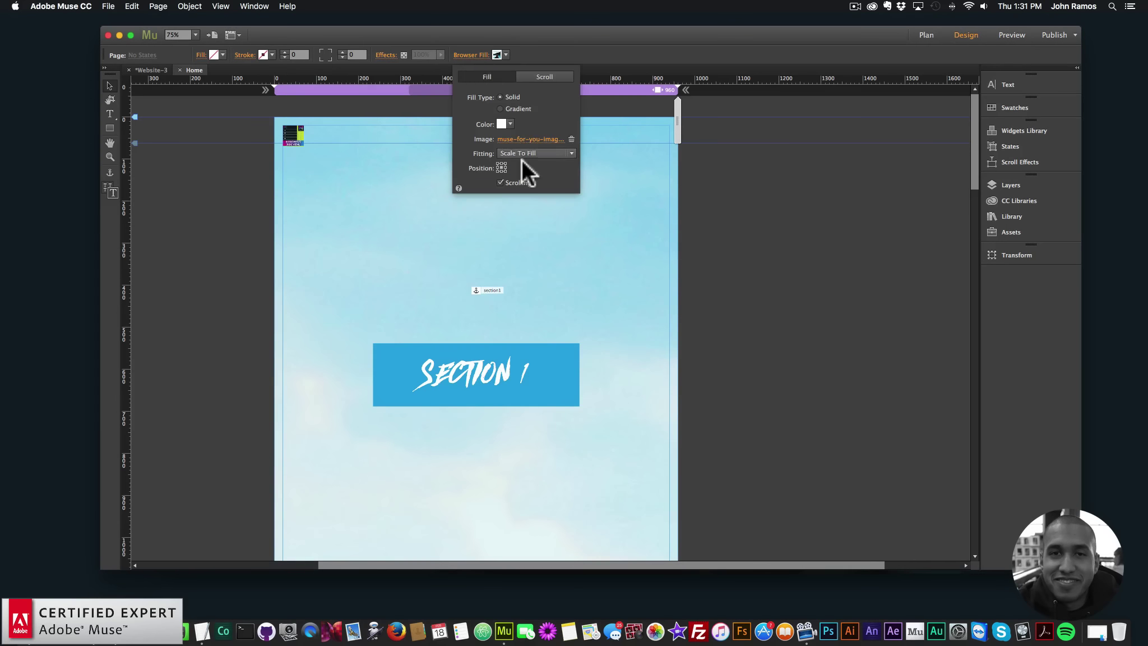
click(523, 152)
click(497, 179)
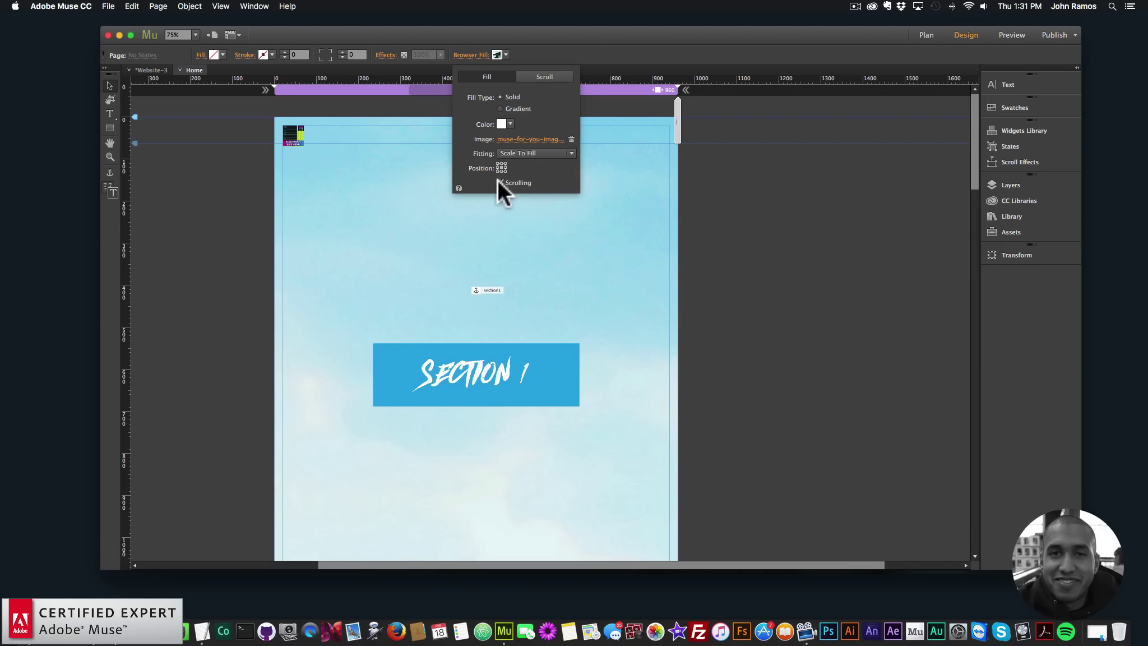
In the Responsive Side Menu options, change the Menu Item 2 text to SECTION 1.
click(294, 136)
click(315, 124)
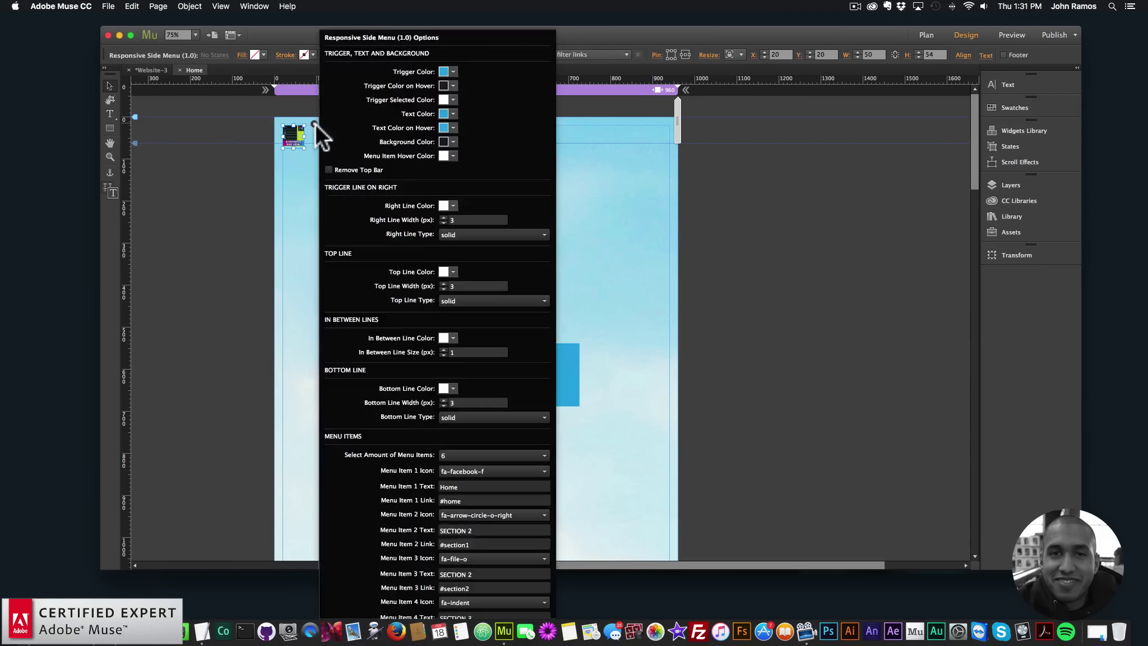
click(315, 124)
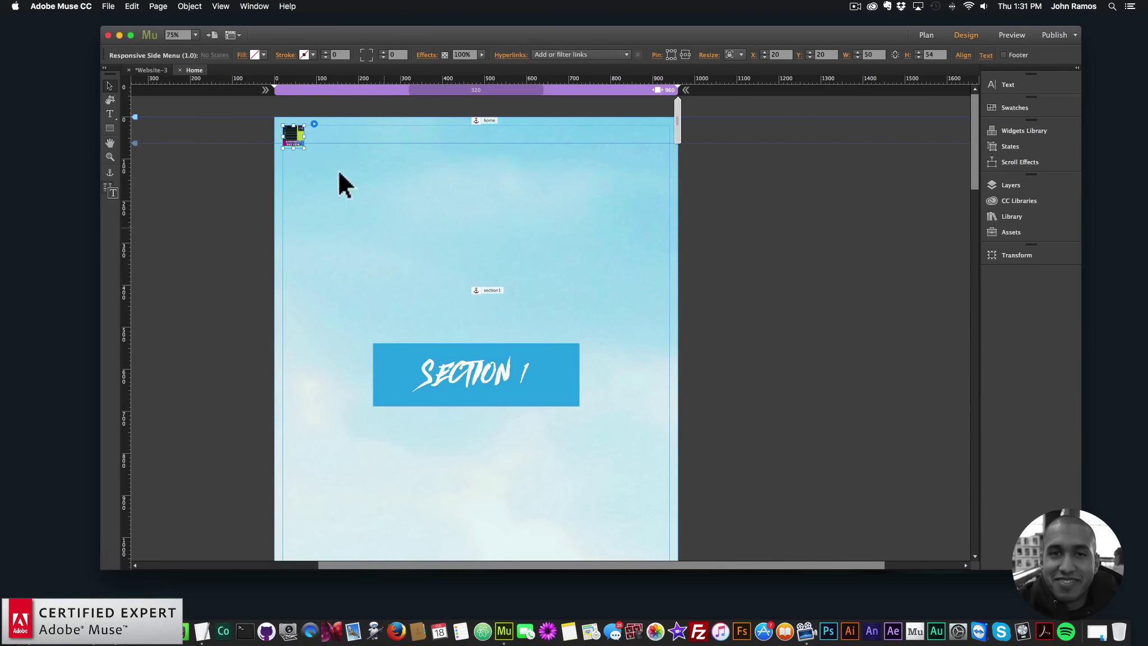
click(314, 124)
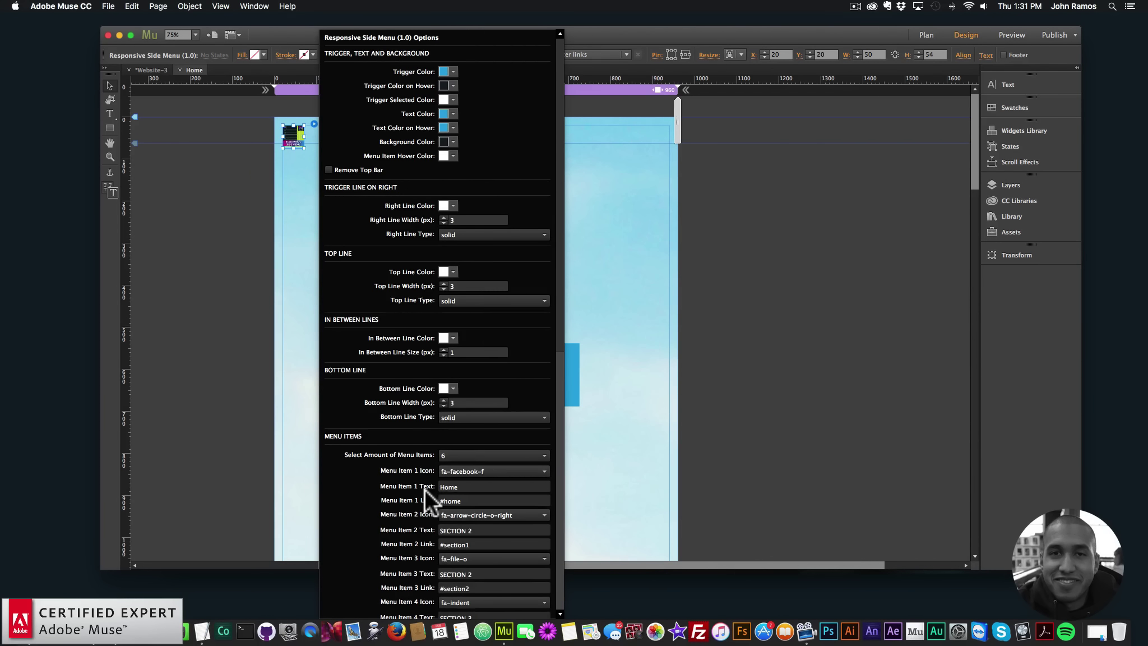
scroll(475, 493, down, 3)
click(486, 439)
key(BackSpace)
text(1)
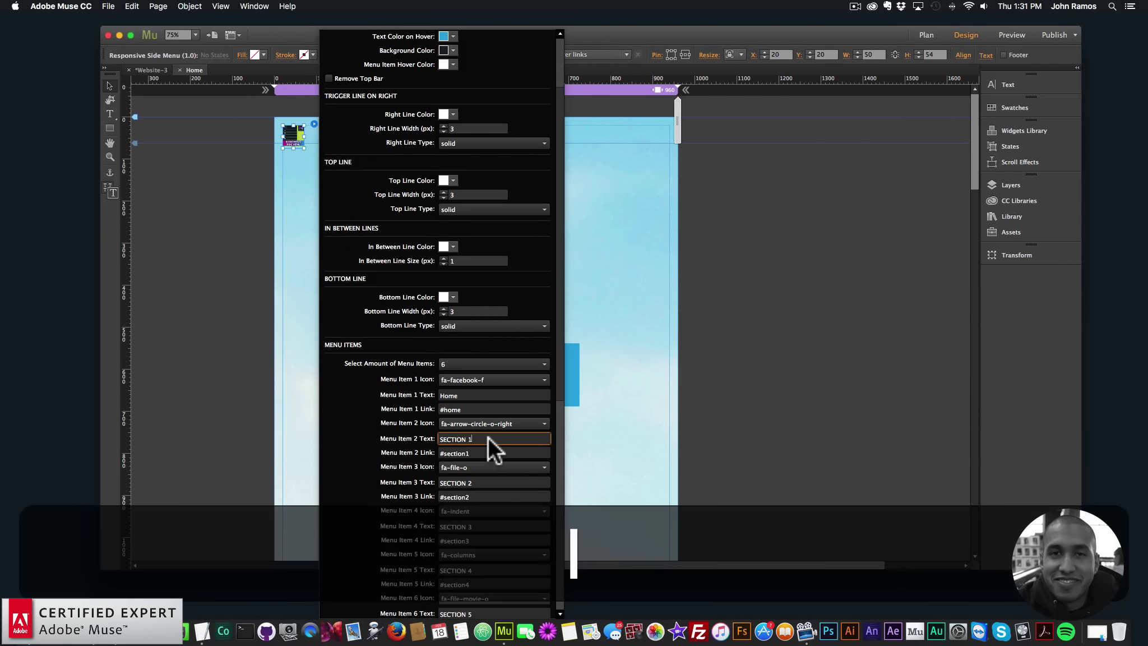
click(503, 483)
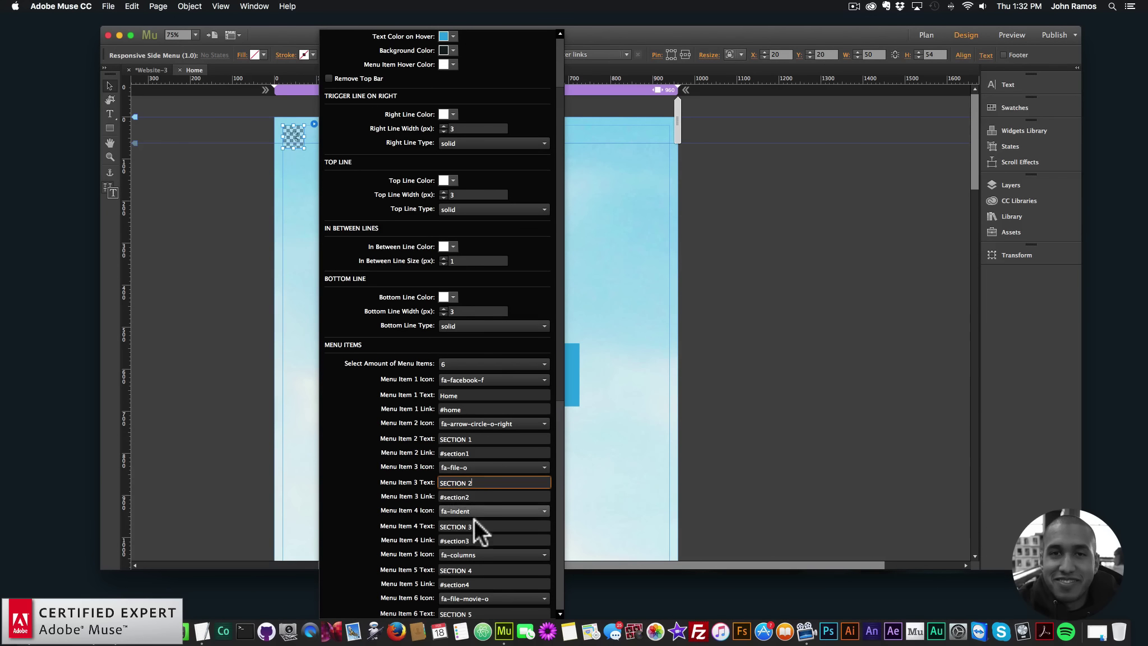
scroll(478, 574, down, 2)
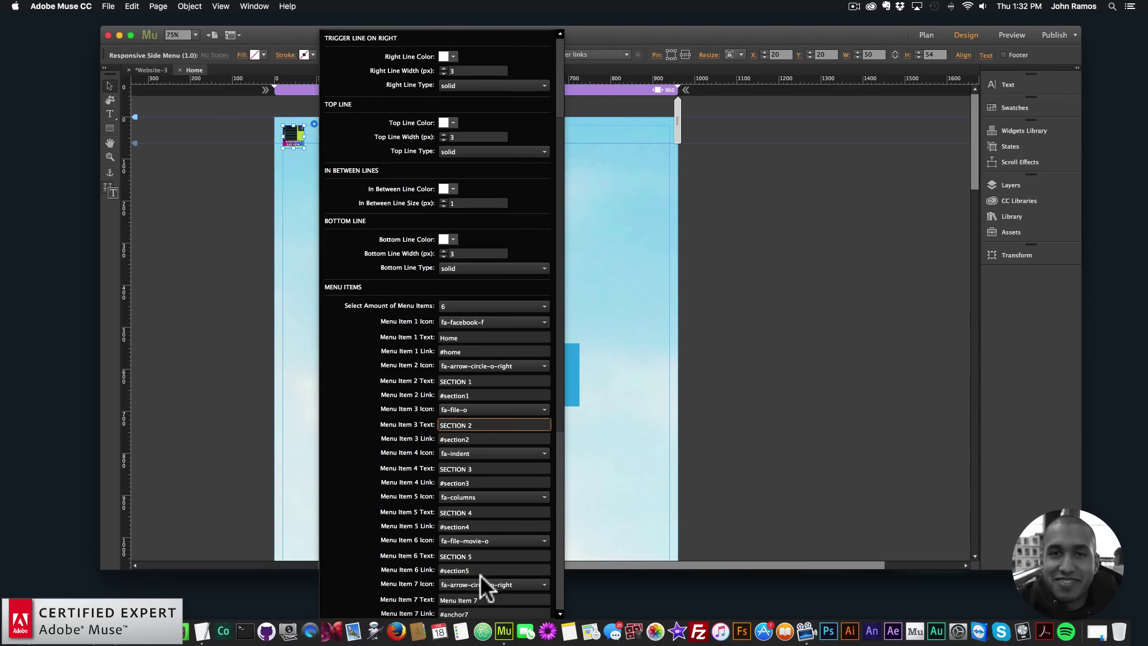
click(791, 378)
Preview the page in the browser, expand the side menu and test the links for sections 1 to 4.
click(108, 6)
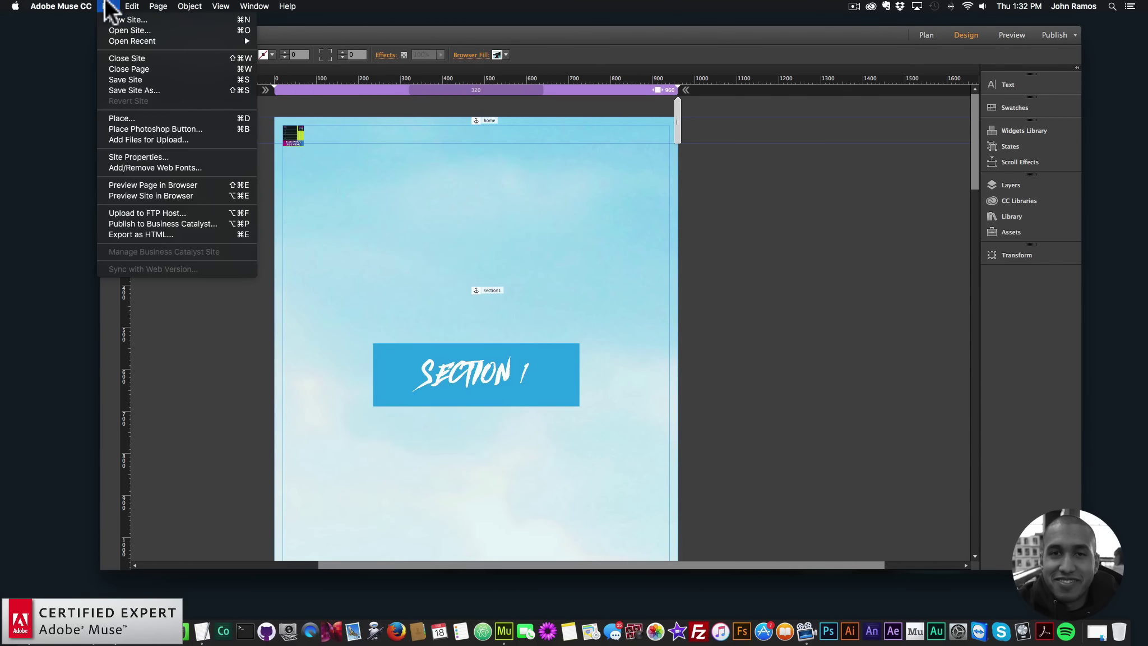
click(141, 185)
click(194, 105)
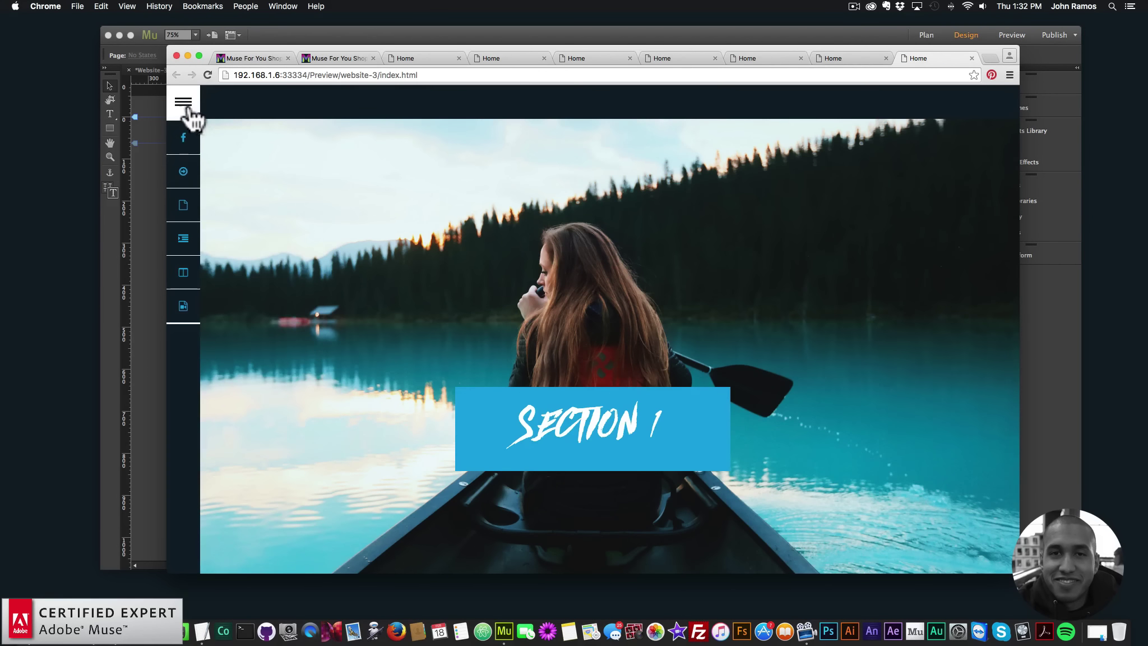
click(227, 171)
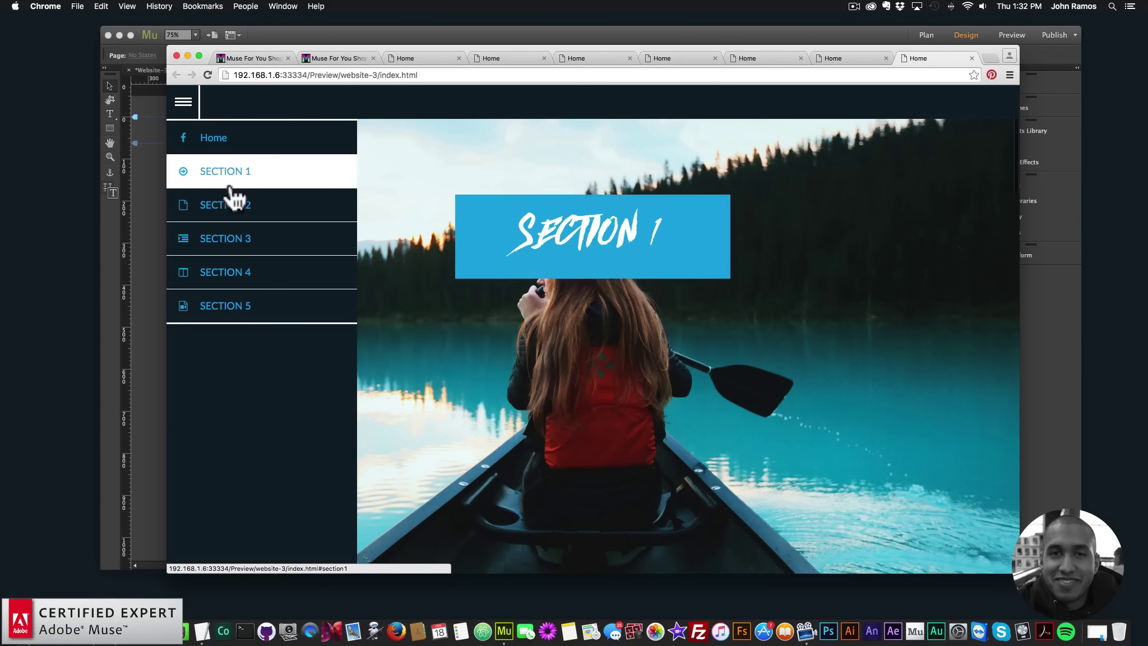
click(227, 204)
click(226, 241)
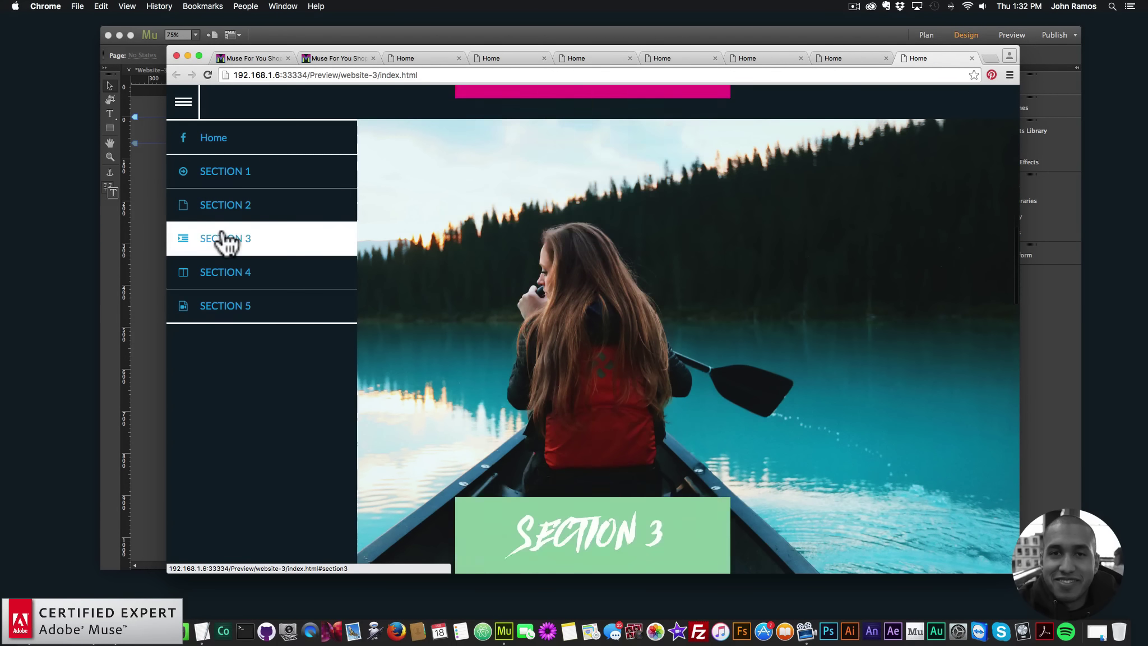
click(227, 278)
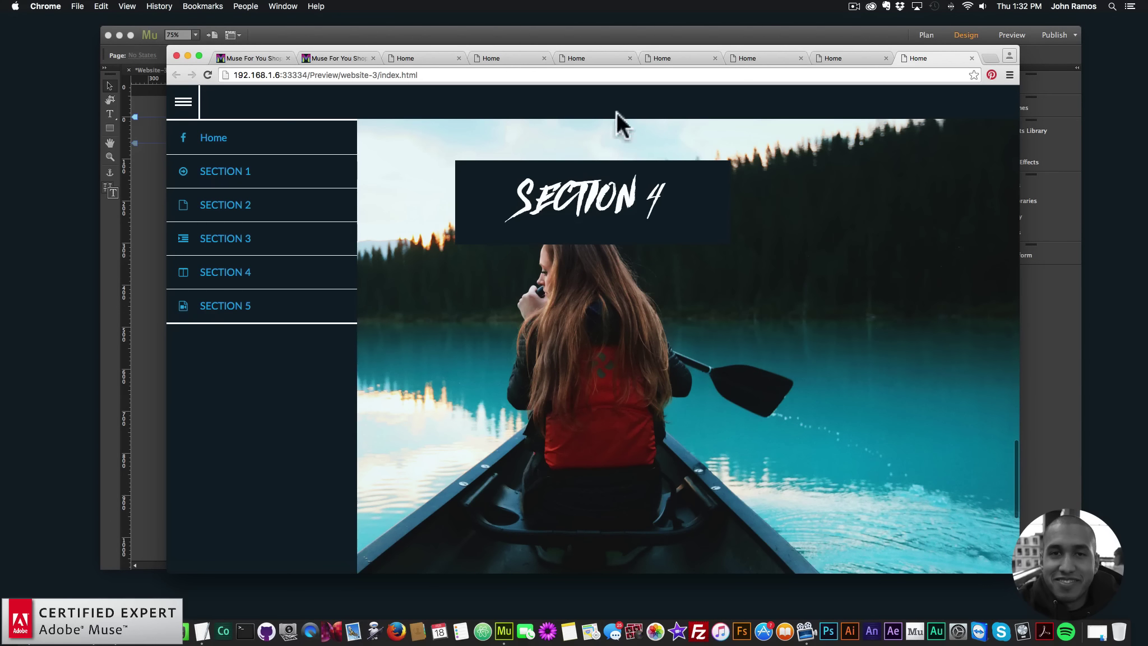
Return to Adobe Muse and bring the Responsive Side Menu widget to the front of the stacking order.
click(144, 164)
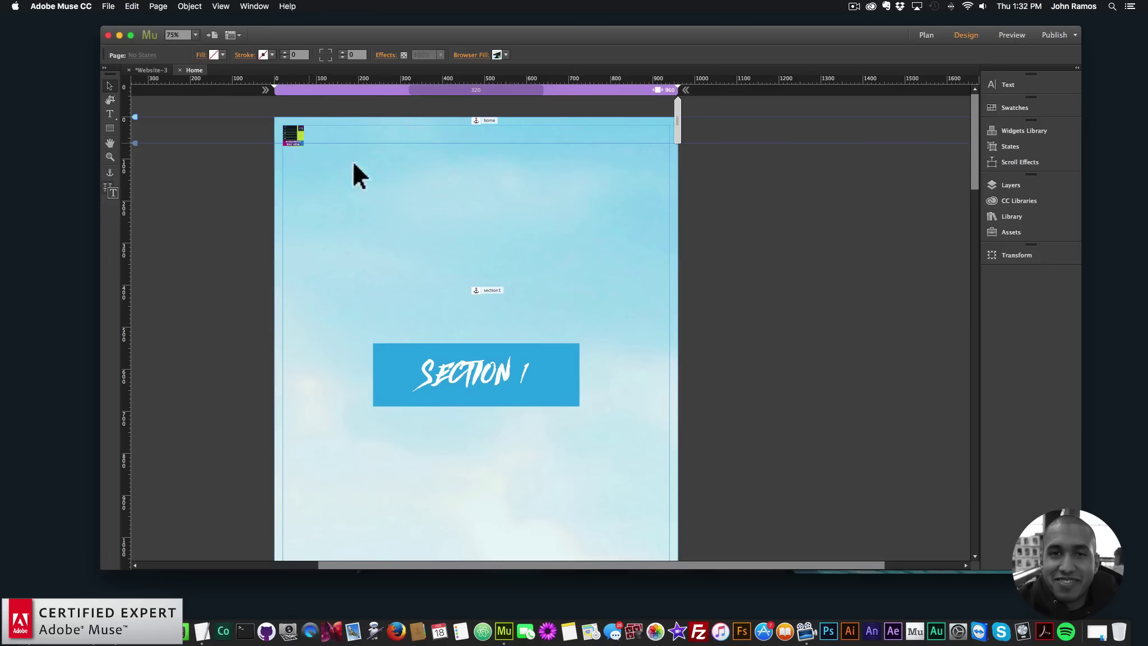
click(293, 132)
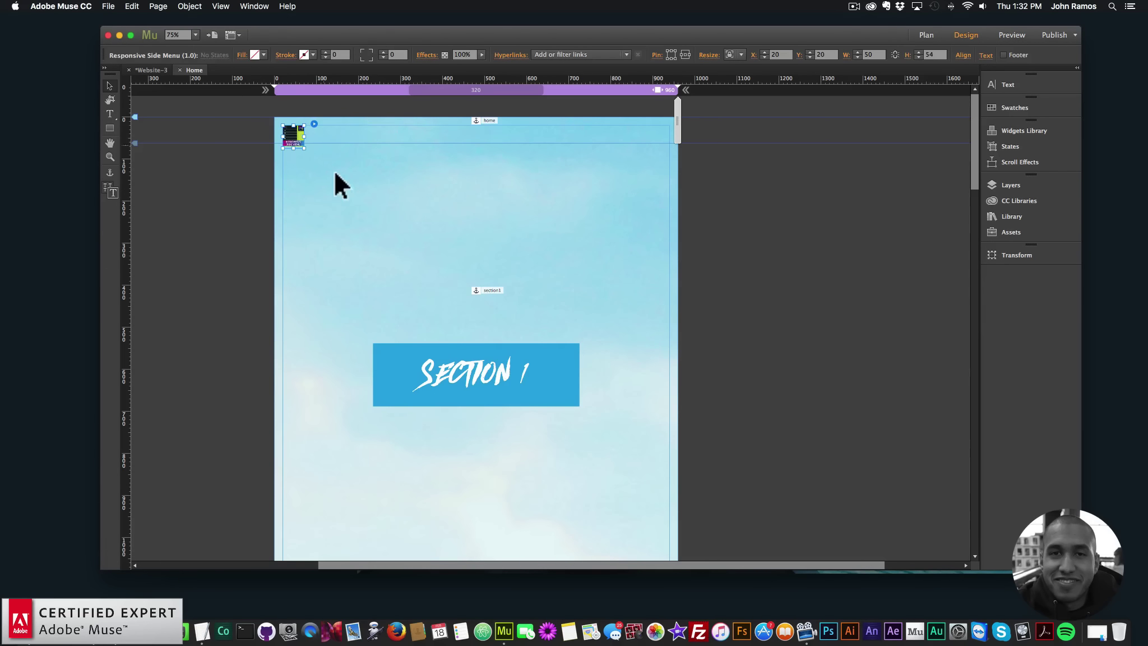
right_click(293, 133)
mouse_move(362, 196)
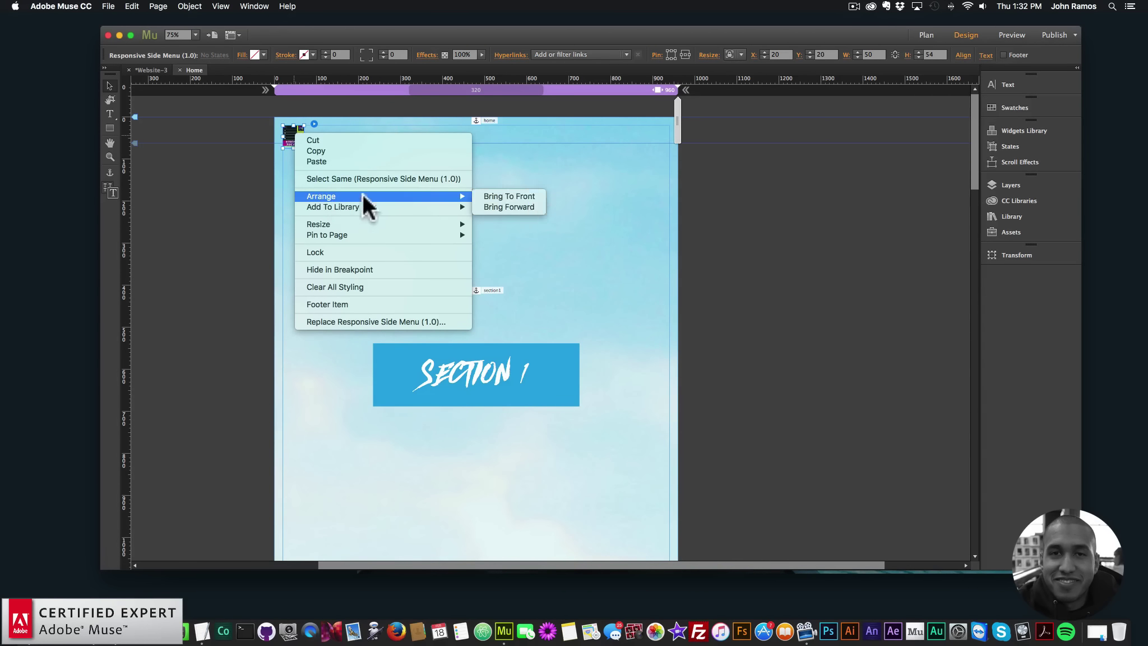
click(510, 197)
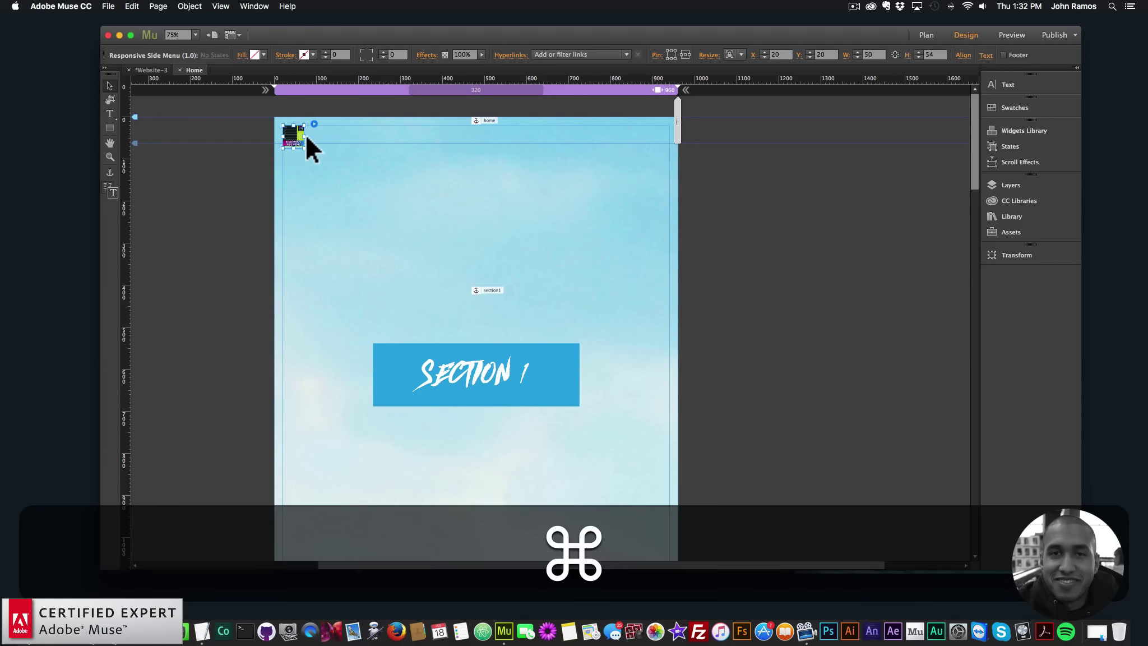
Cut the side menu widget from the Home page and paste it at X 20, Y 20 on the A-Master page.
key(super+x)
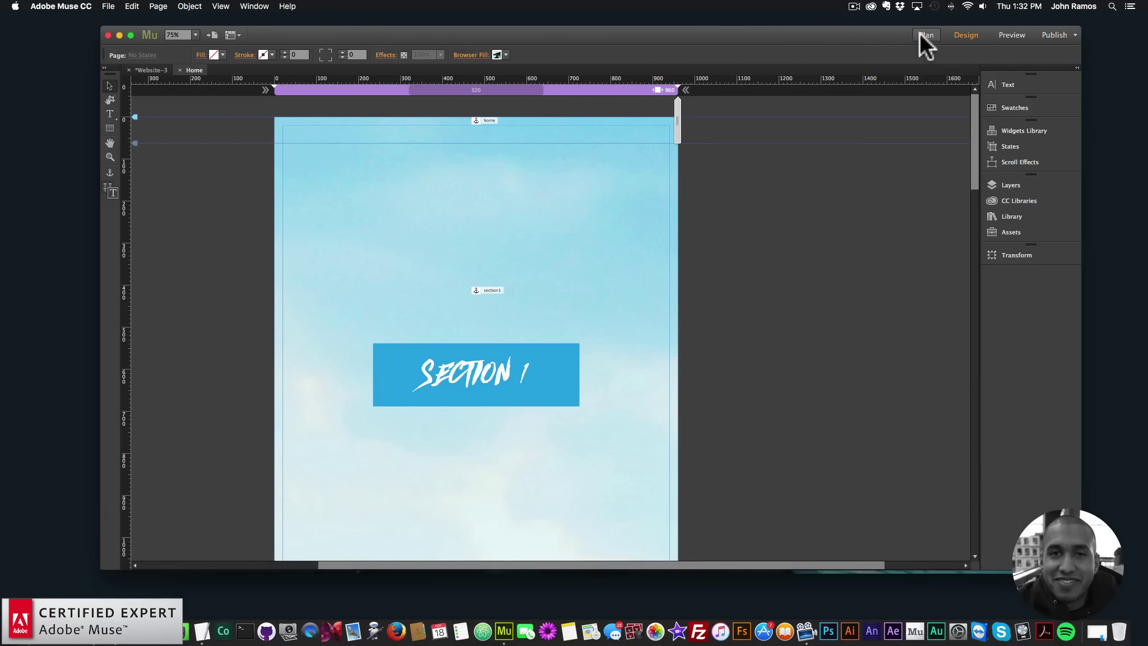
click(922, 33)
double_click(218, 500)
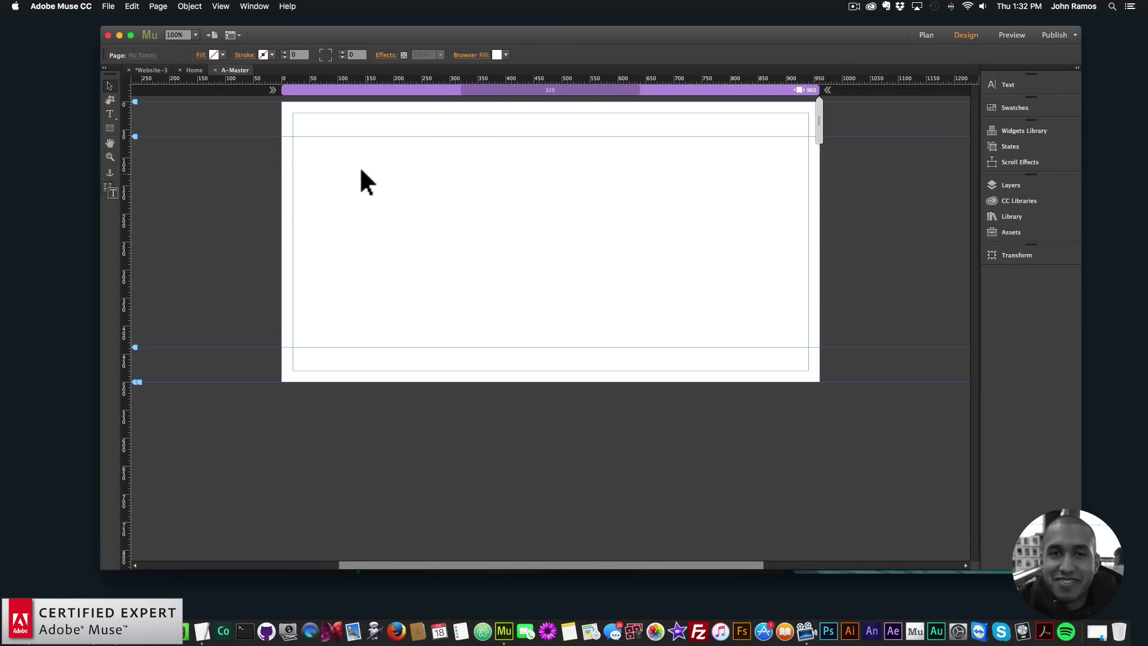
right_click(339, 139)
click(353, 151)
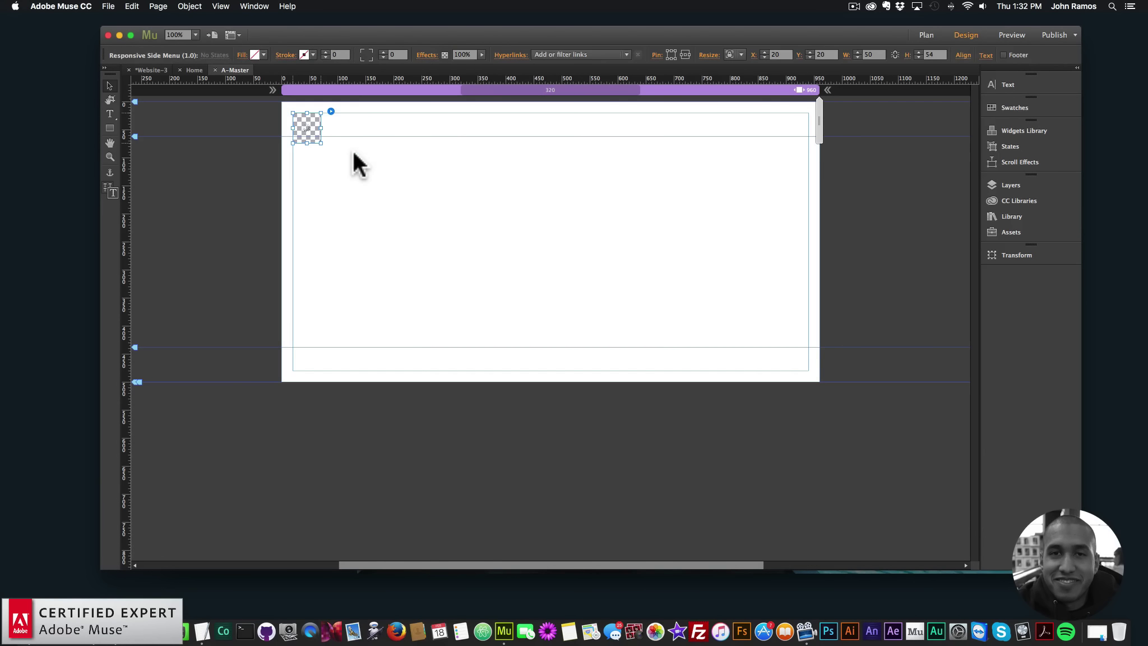
Add a new page beside Home in the site plan and reopen the Home page.
click(922, 34)
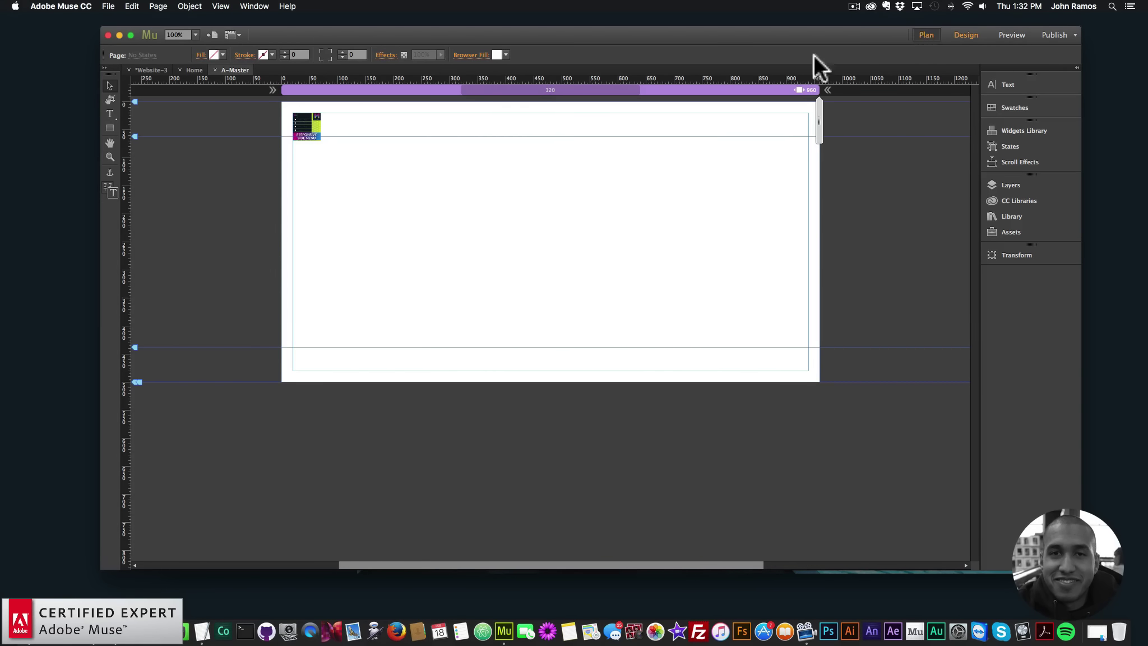
click(229, 123)
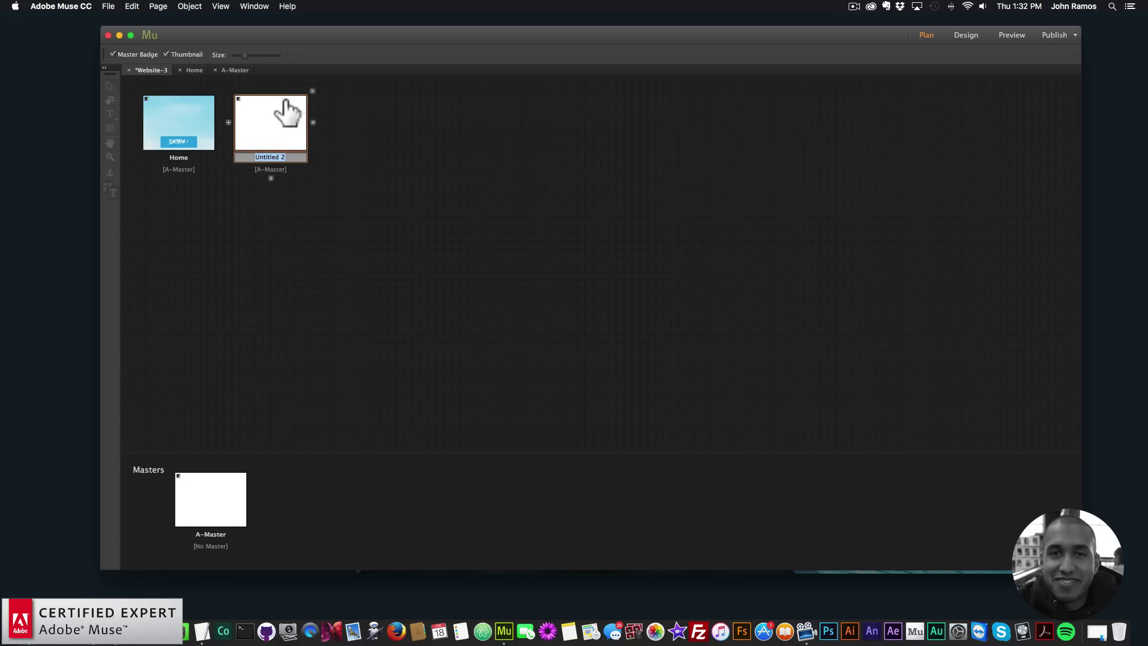
click(212, 123)
double_click(179, 122)
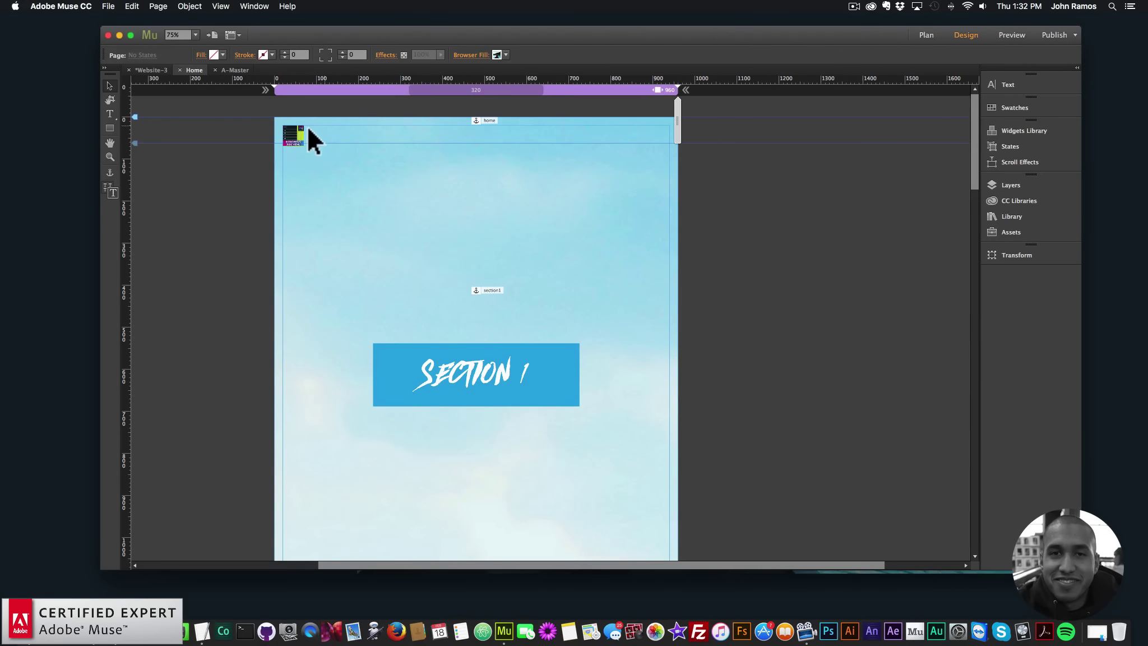
On the A-Master page, set the Responsive Side Menu's Scroll To Speed to 1000 ms.
click(924, 34)
click(209, 507)
double_click(209, 507)
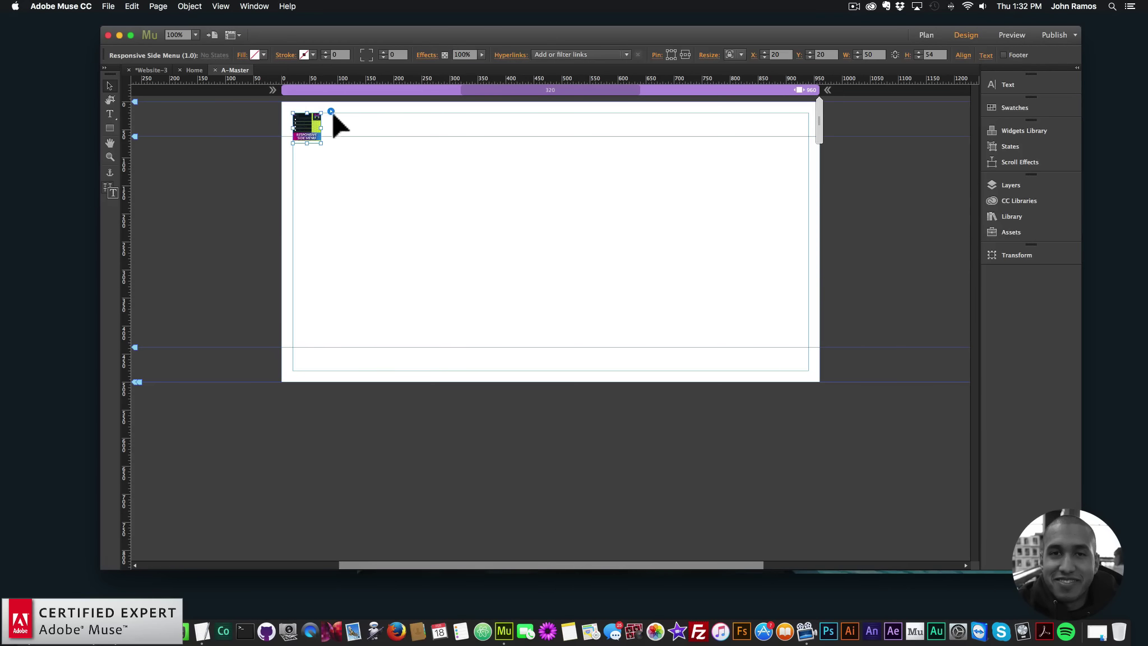
click(331, 111)
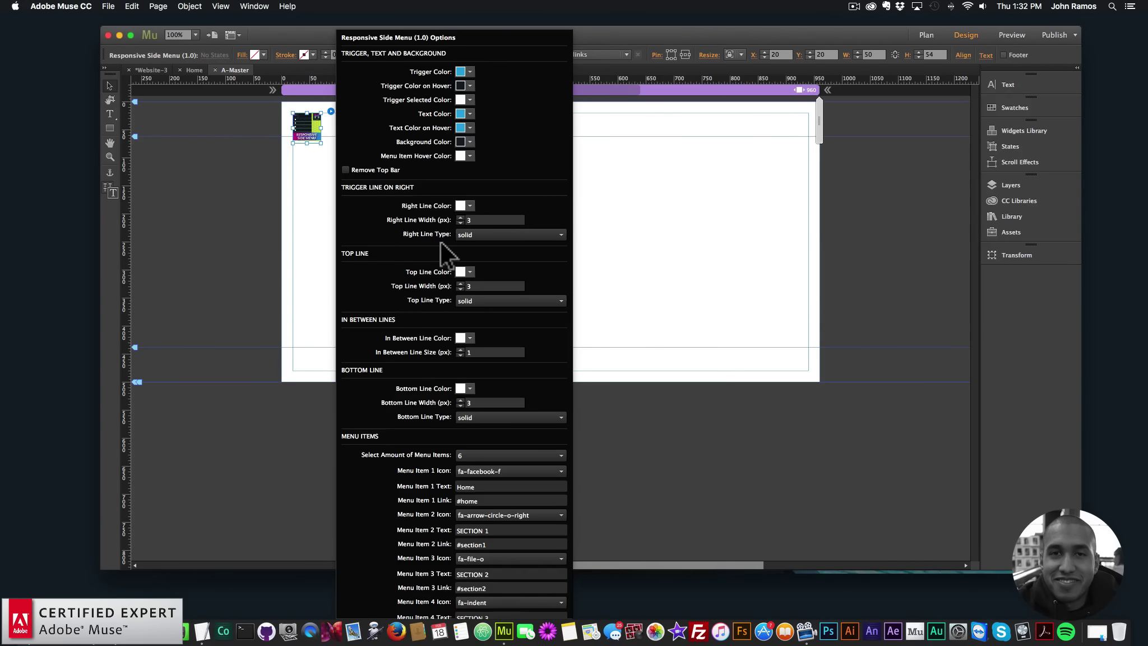
scroll(456, 257, down, 10)
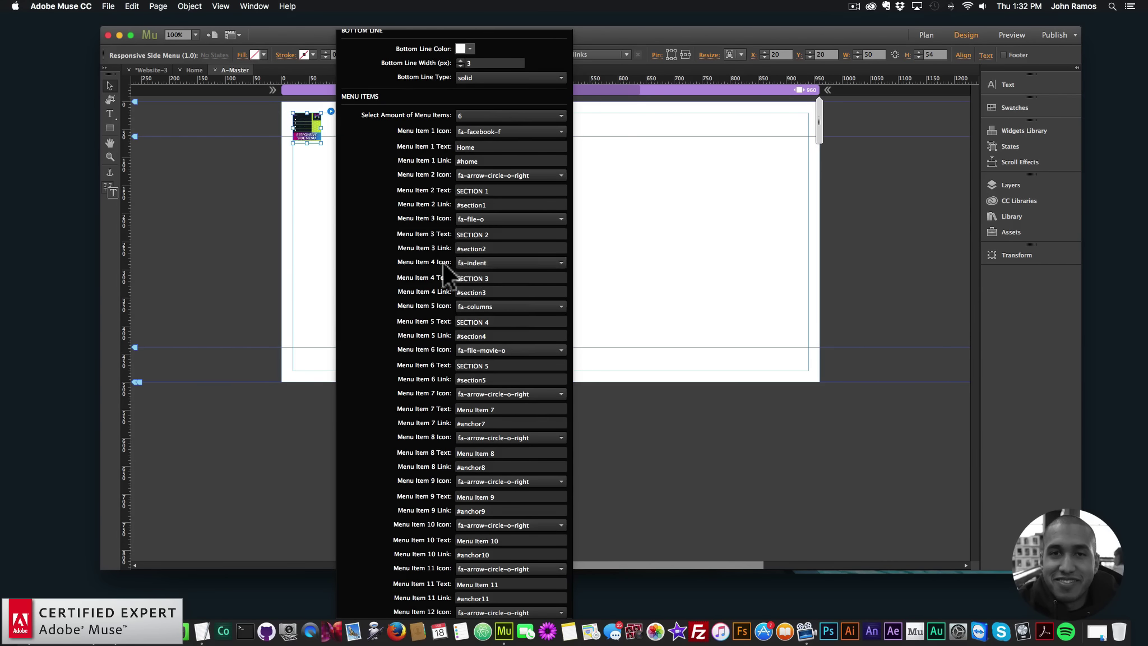
scroll(443, 262, down, 5)
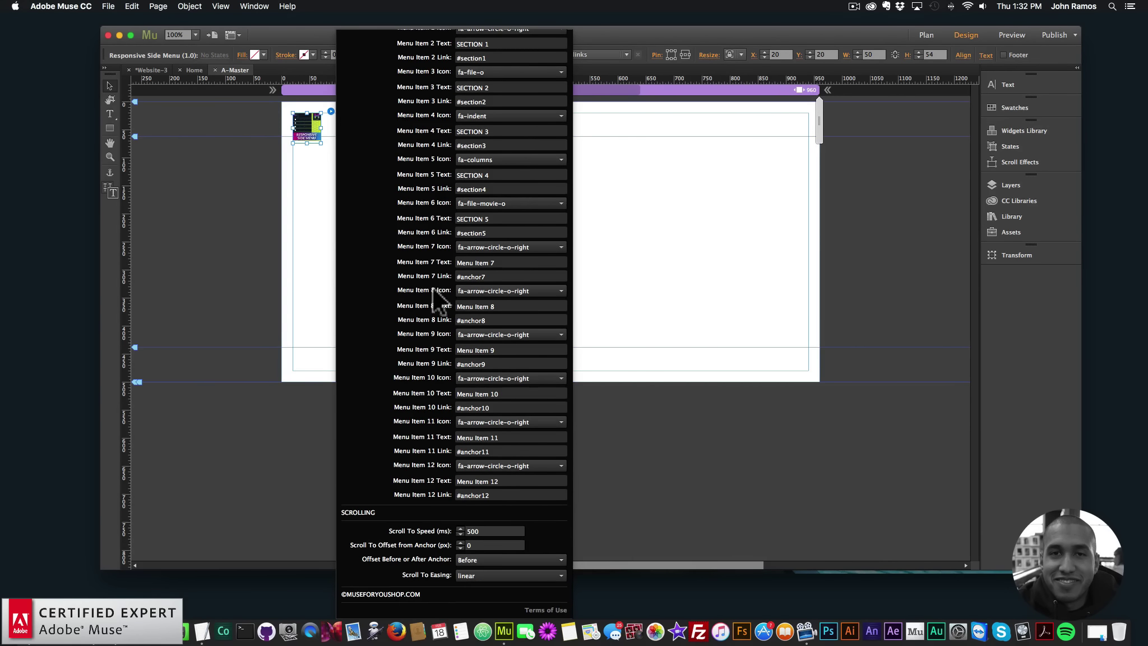
double_click(485, 529)
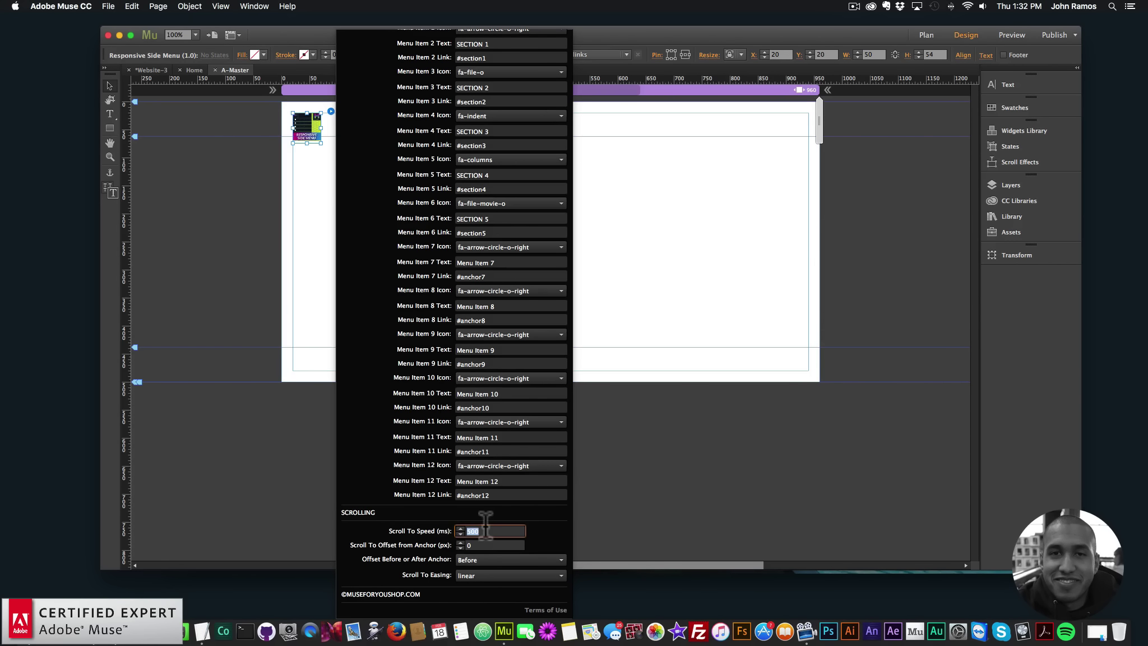
text(1000)
key(Return)
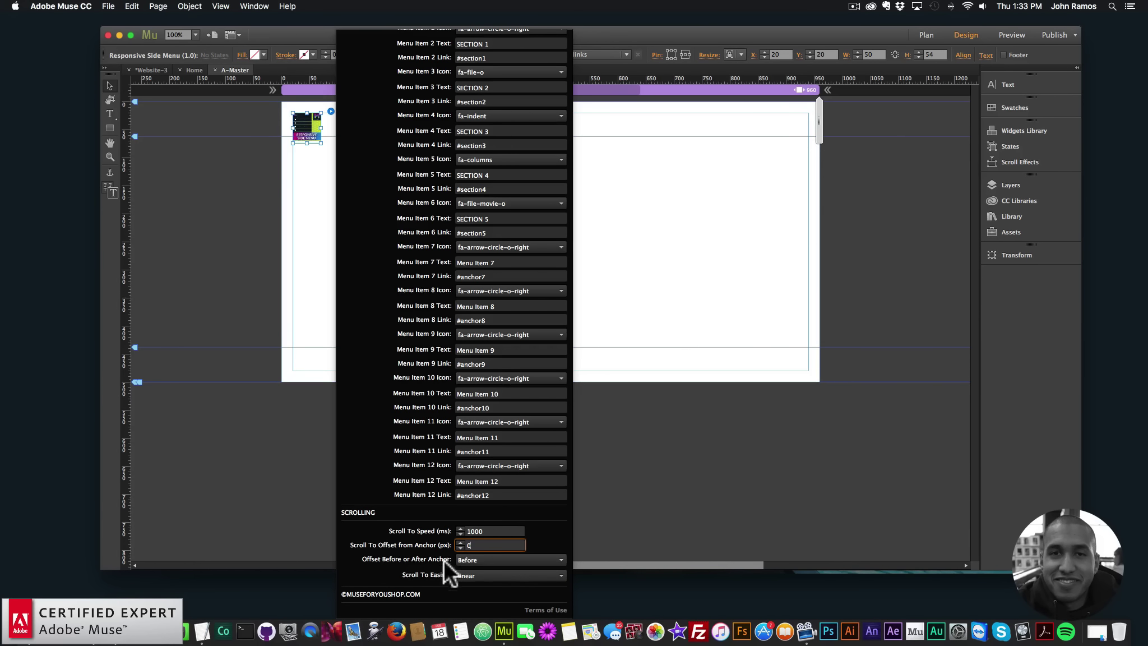
Check the anchor offset direction choices, set Scroll To Easing to easeInCubic and close the widget options.
click(474, 560)
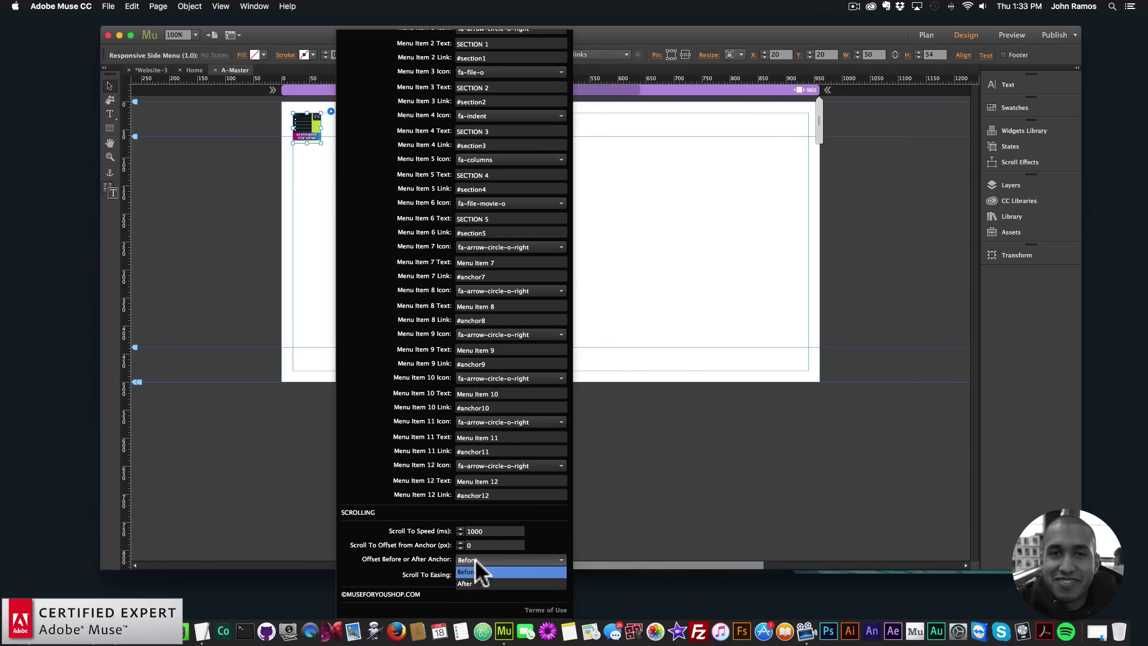
click(447, 554)
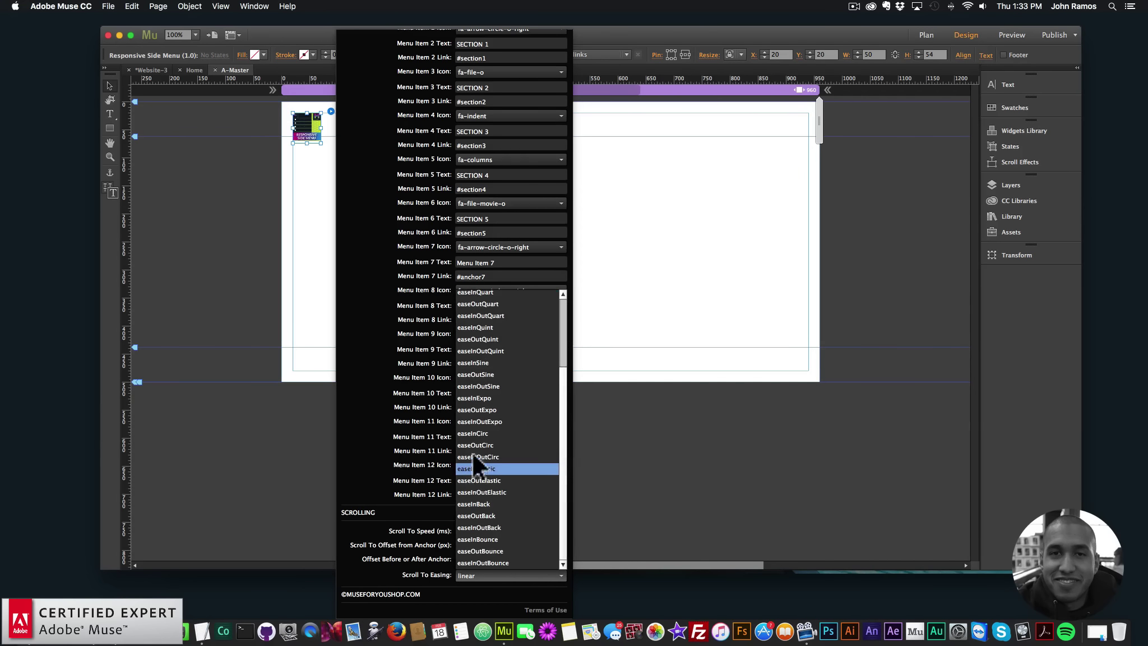
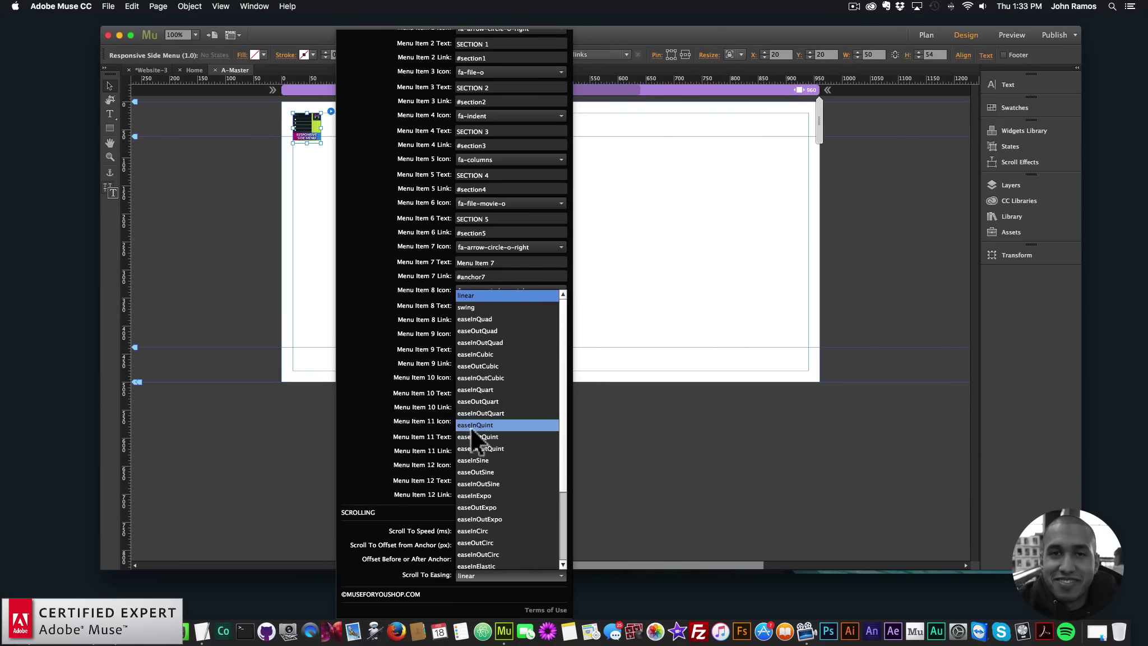
click(476, 352)
click(306, 190)
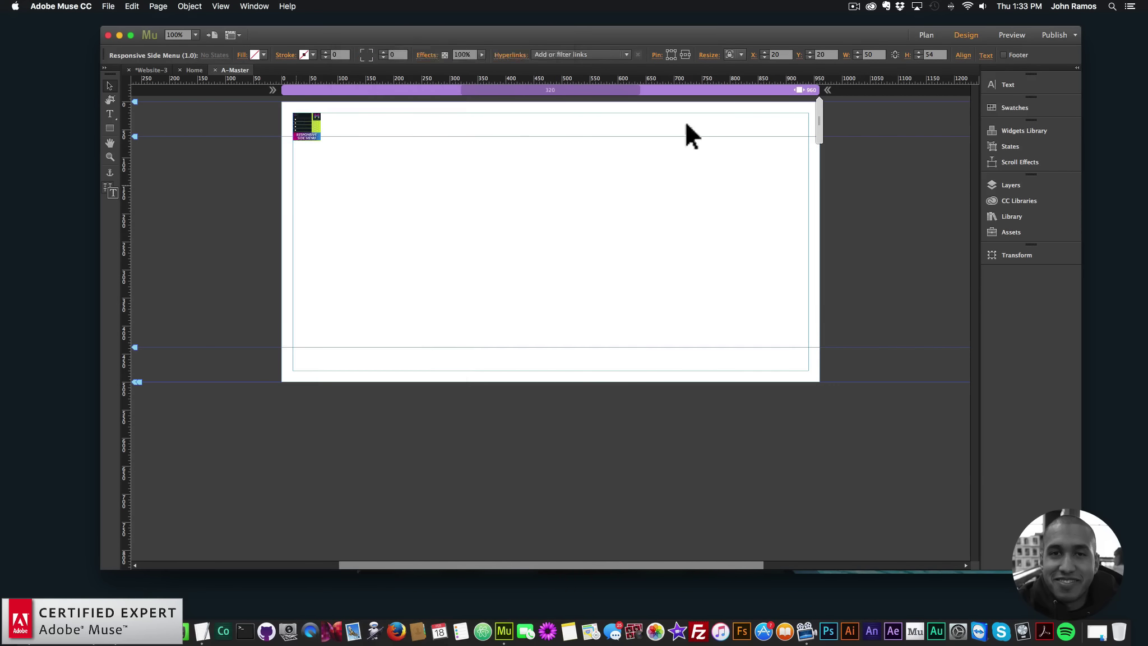
Open the Home page from the site plan and preview it in the browser.
click(935, 35)
double_click(170, 119)
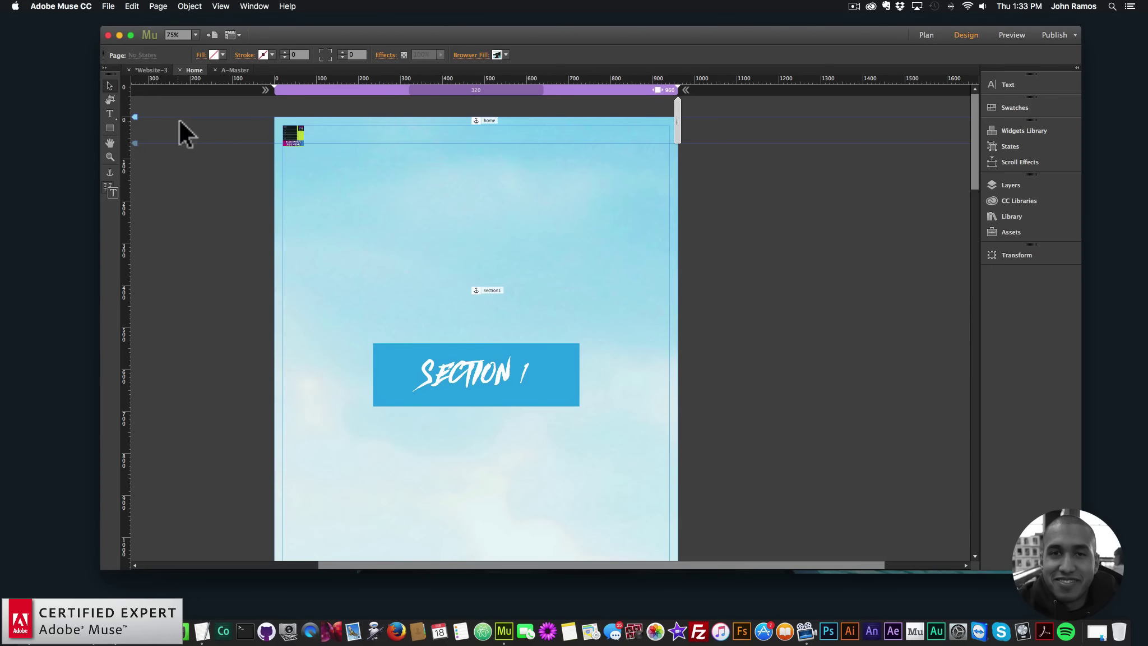
click(107, 7)
click(145, 179)
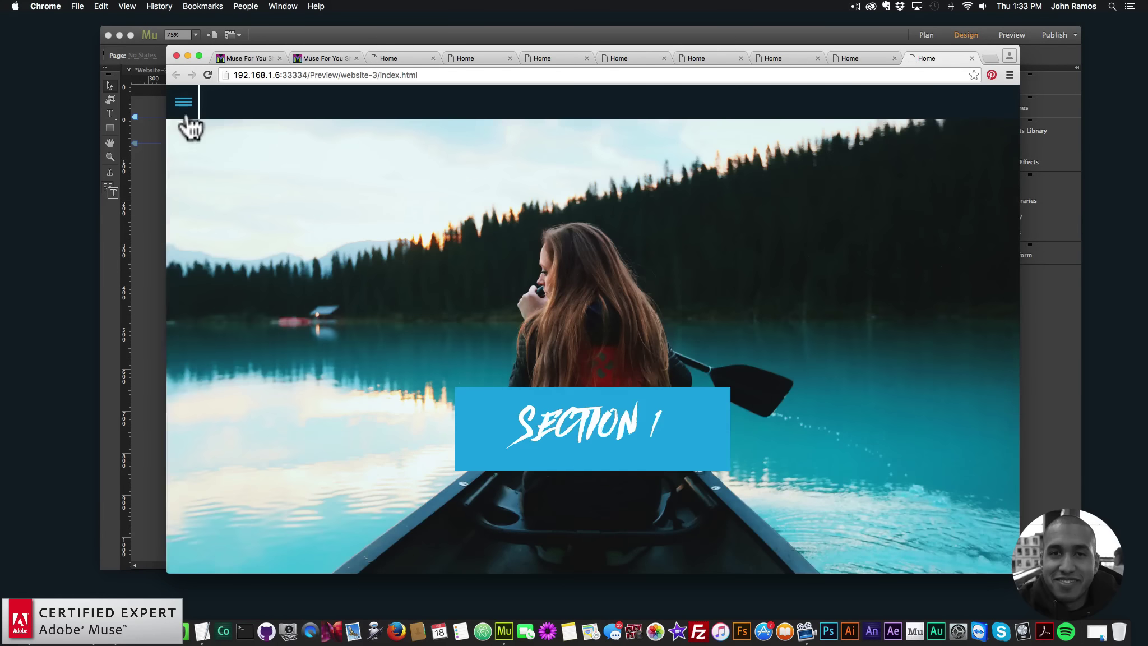
Open the side menu in the browser preview and test its Section 2, Section 3 and other section links.
click(185, 108)
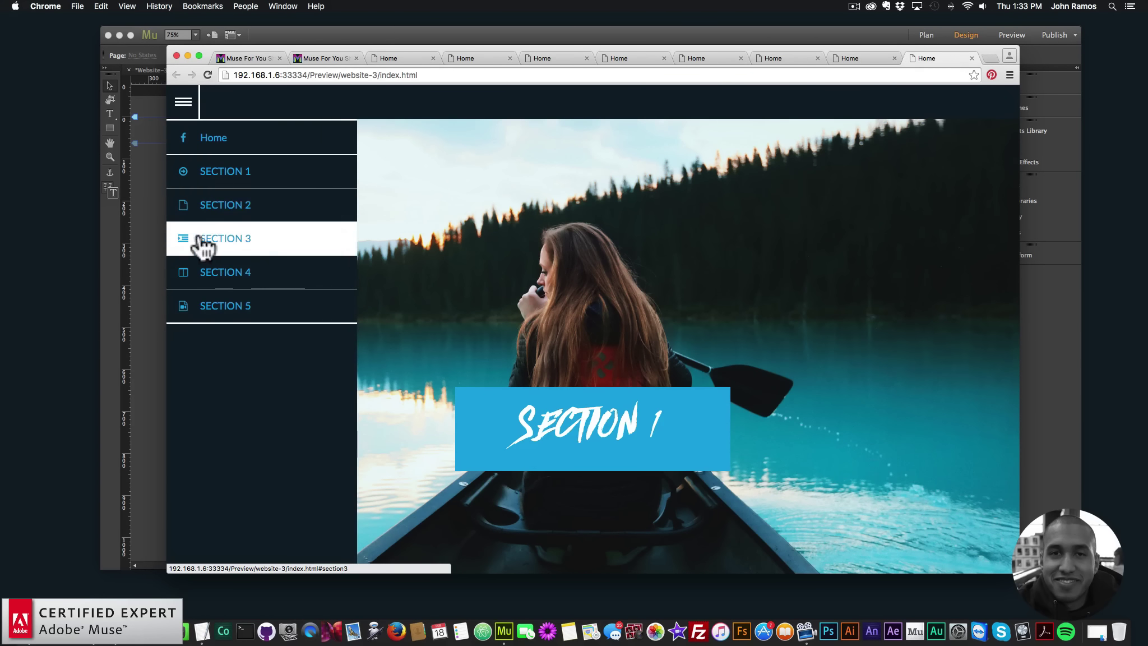
click(220, 220)
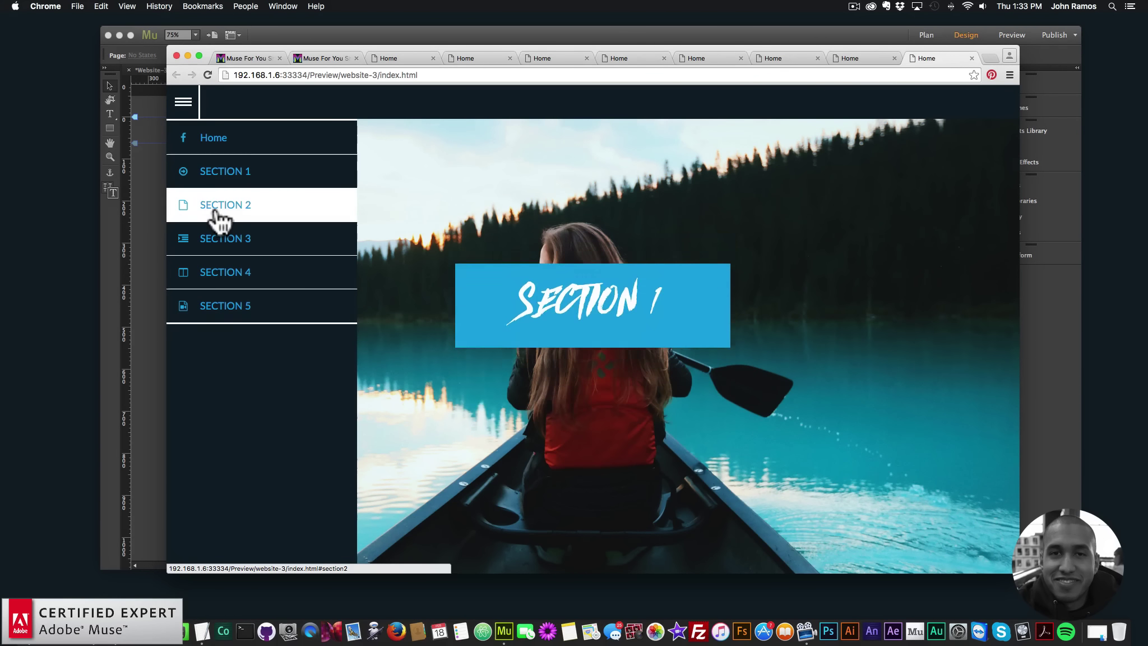
click(223, 258)
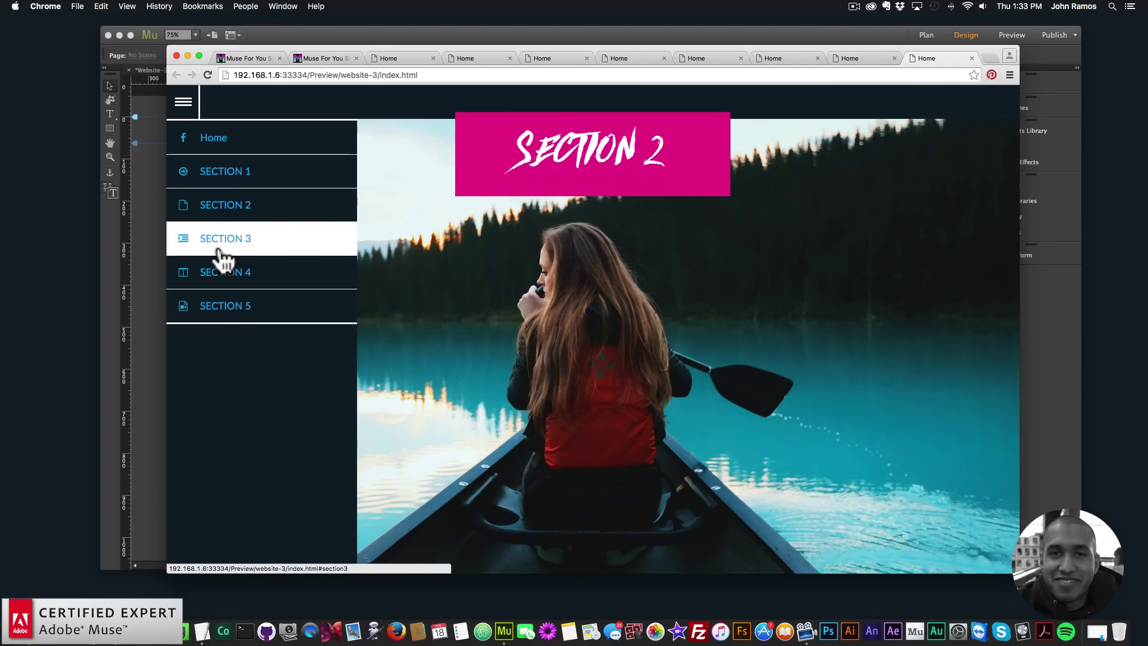
click(235, 307)
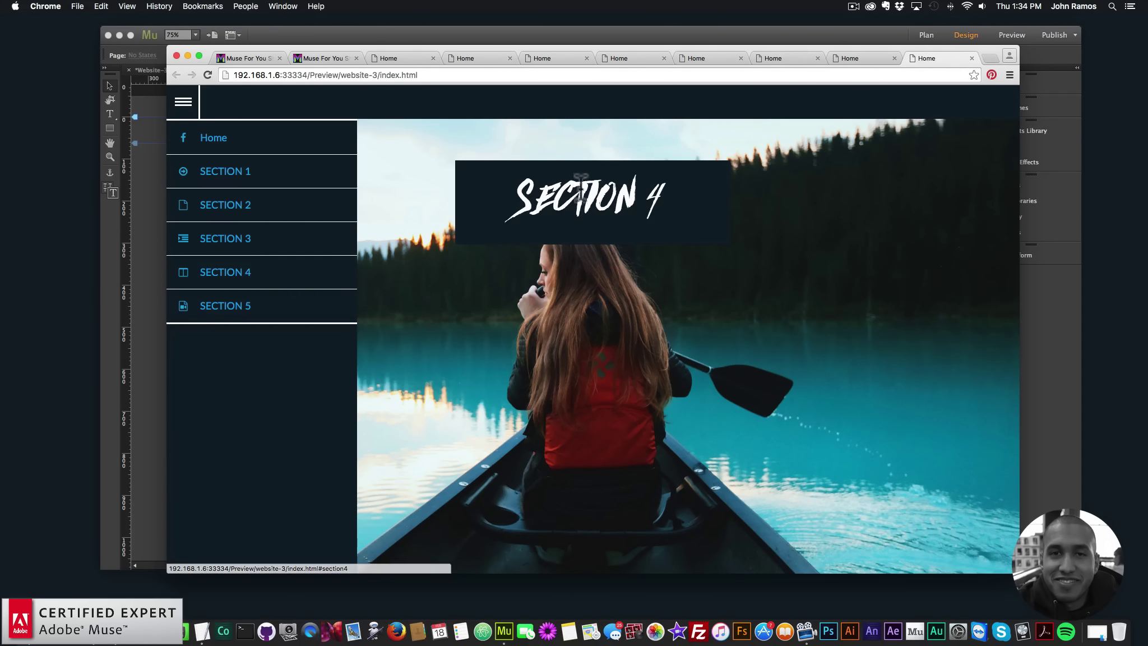
Return to Adobe Muse, open the A-Master page from the site plan and show its layers.
click(134, 214)
click(930, 35)
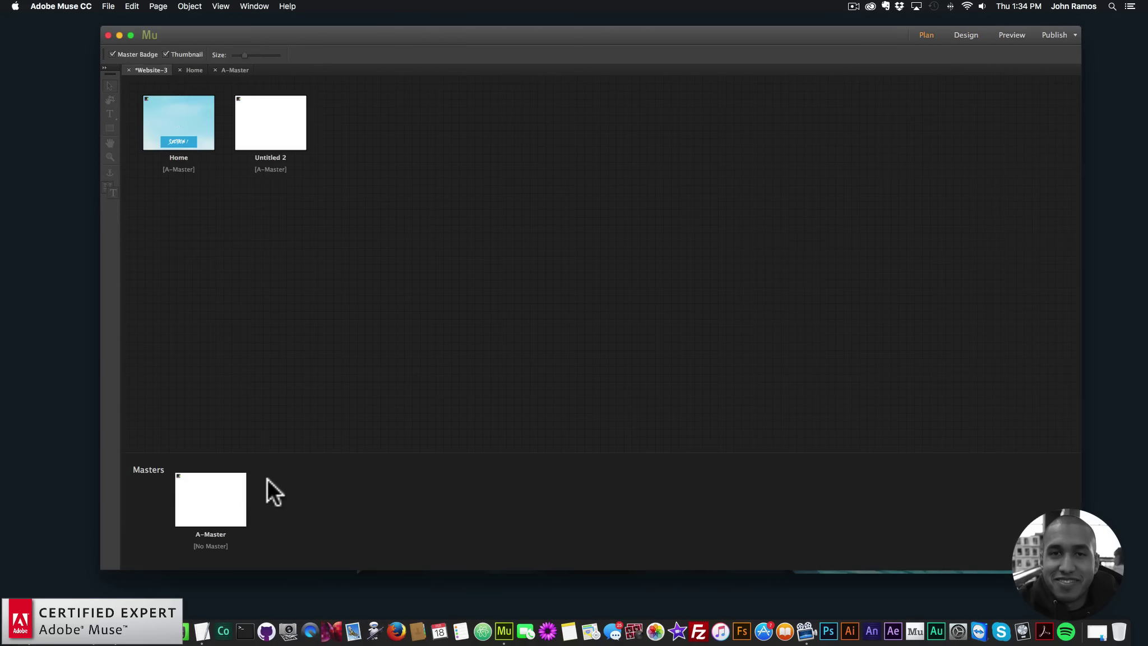
double_click(210, 494)
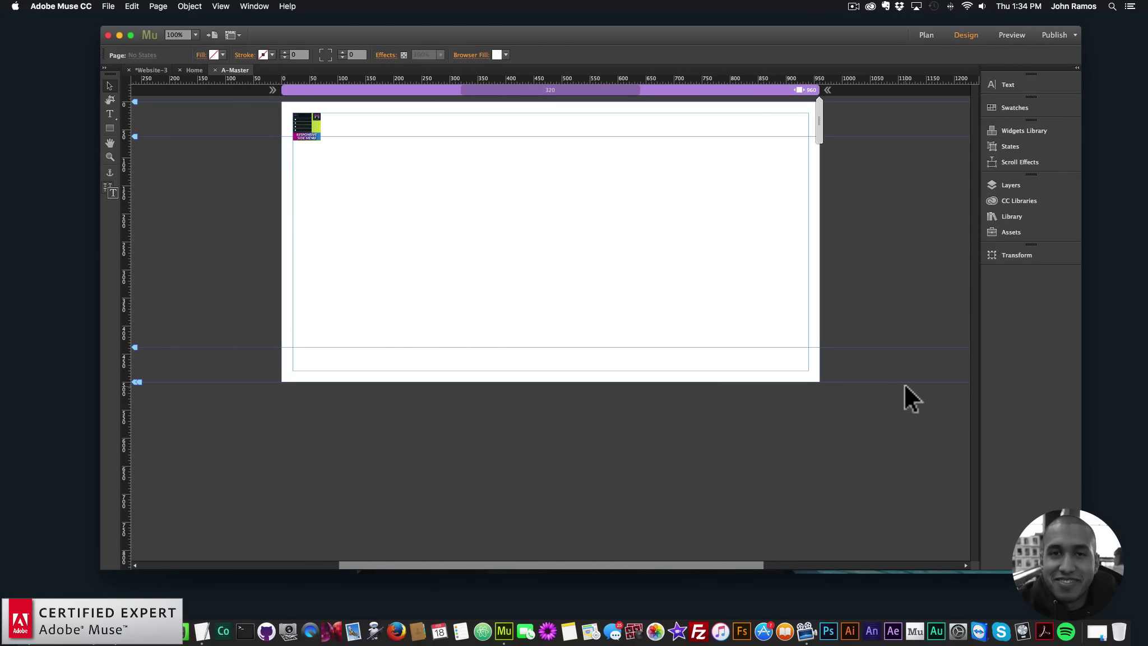
click(1011, 215)
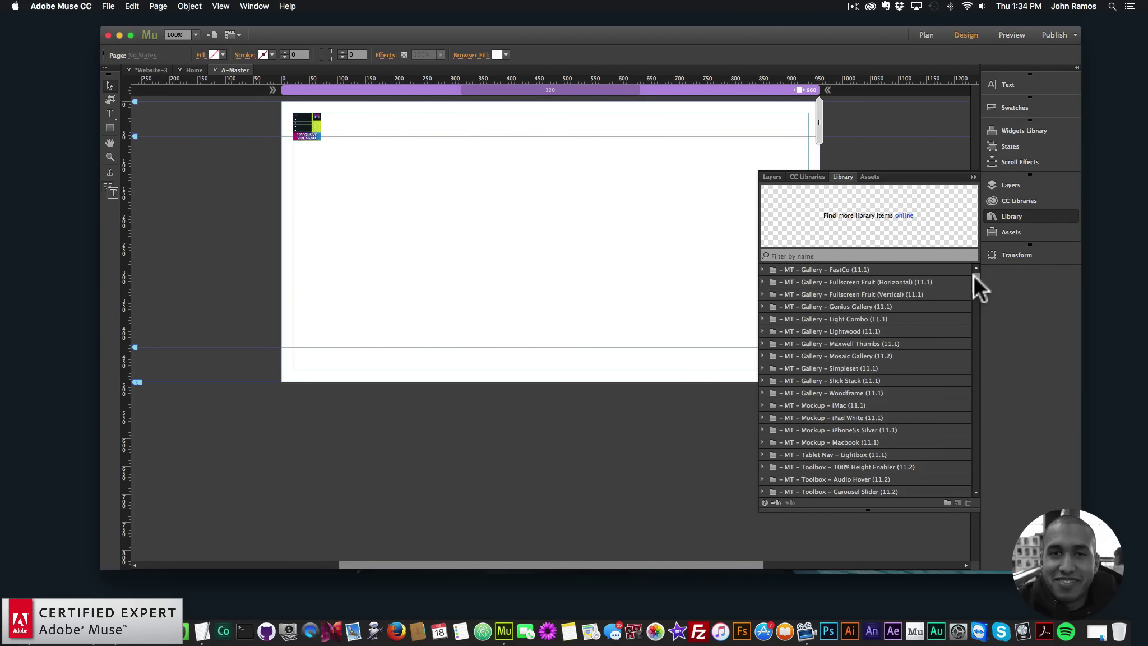
click(989, 219)
click(1006, 185)
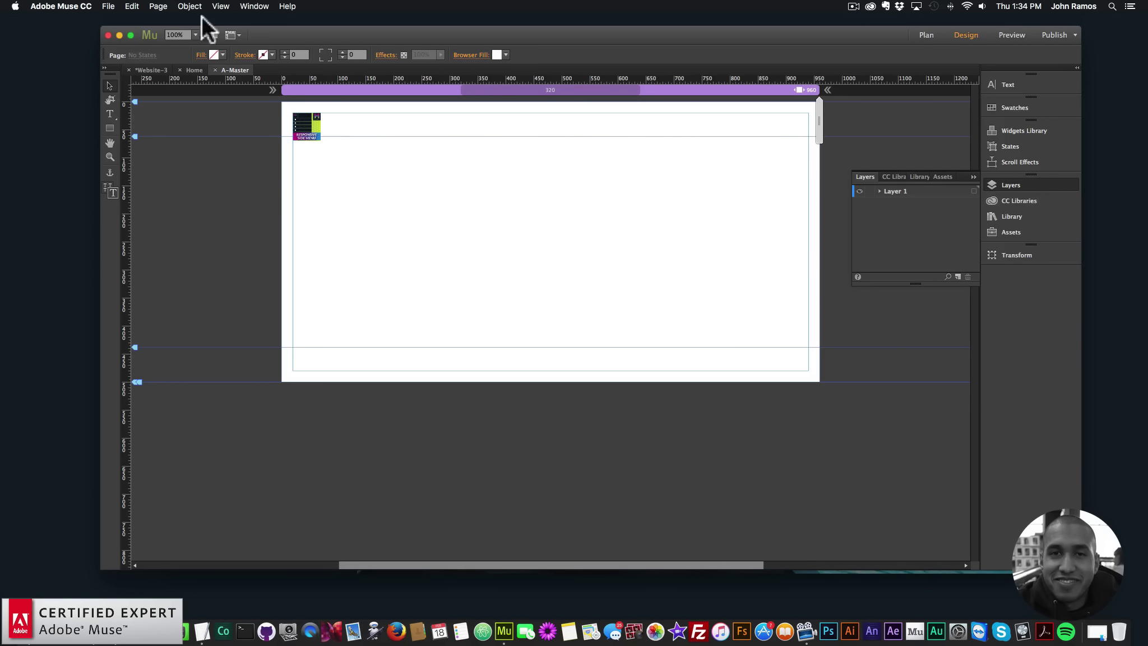
click(254, 6)
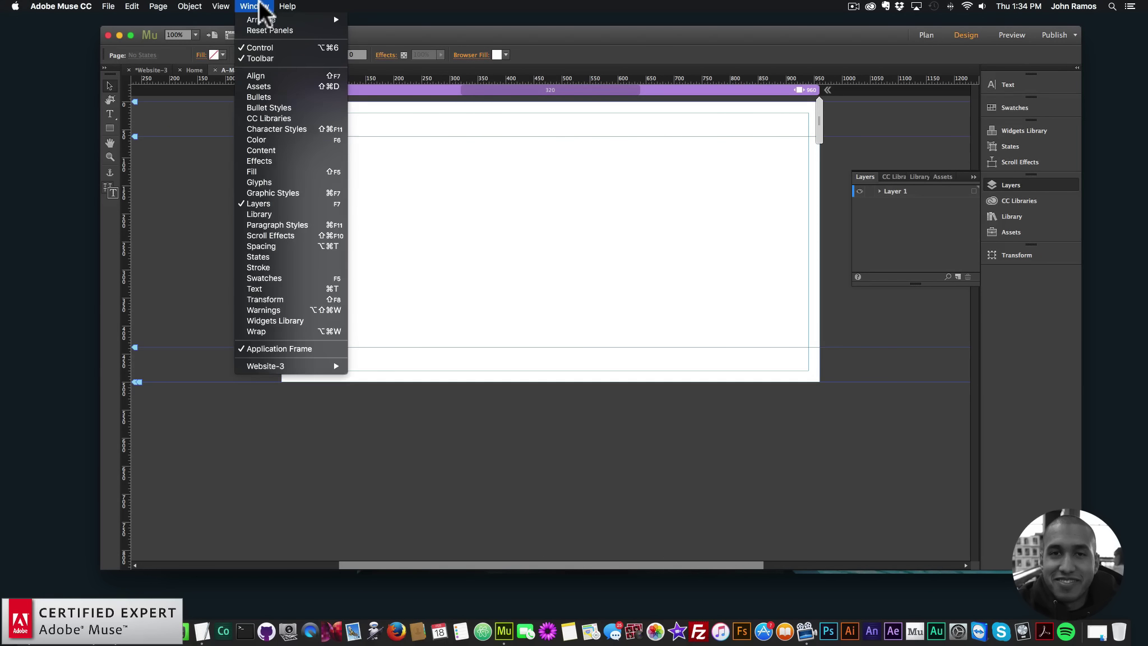
click(768, 212)
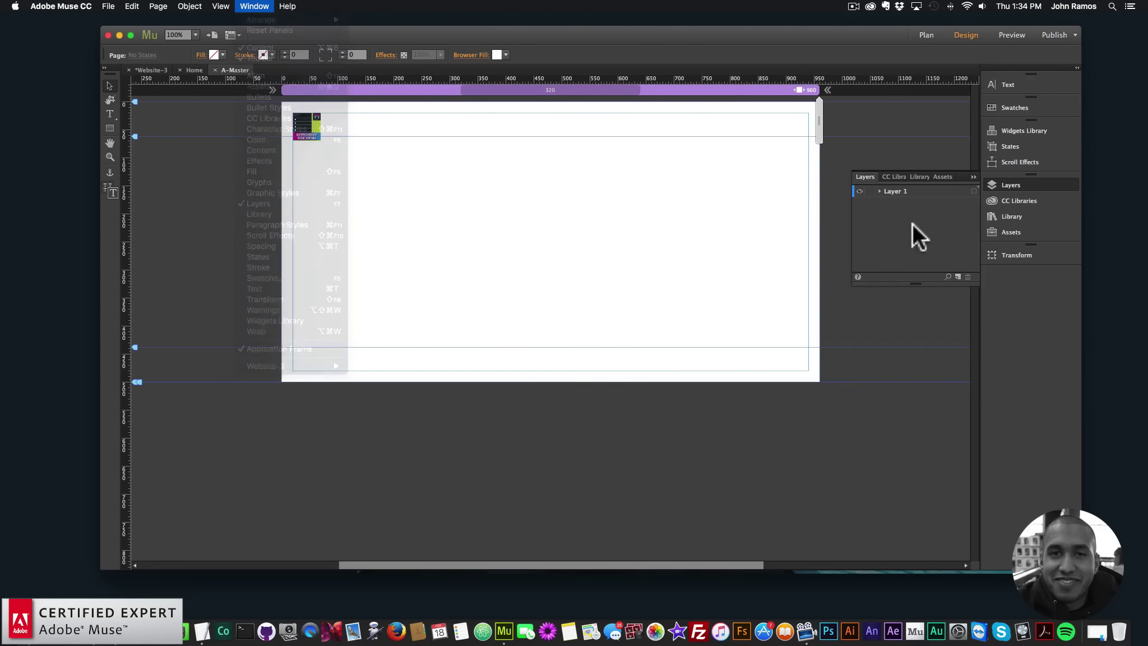
Add a new layer on the A-Master page and move the Responsive Side Menu widget from Layer 1 into it.
click(958, 277)
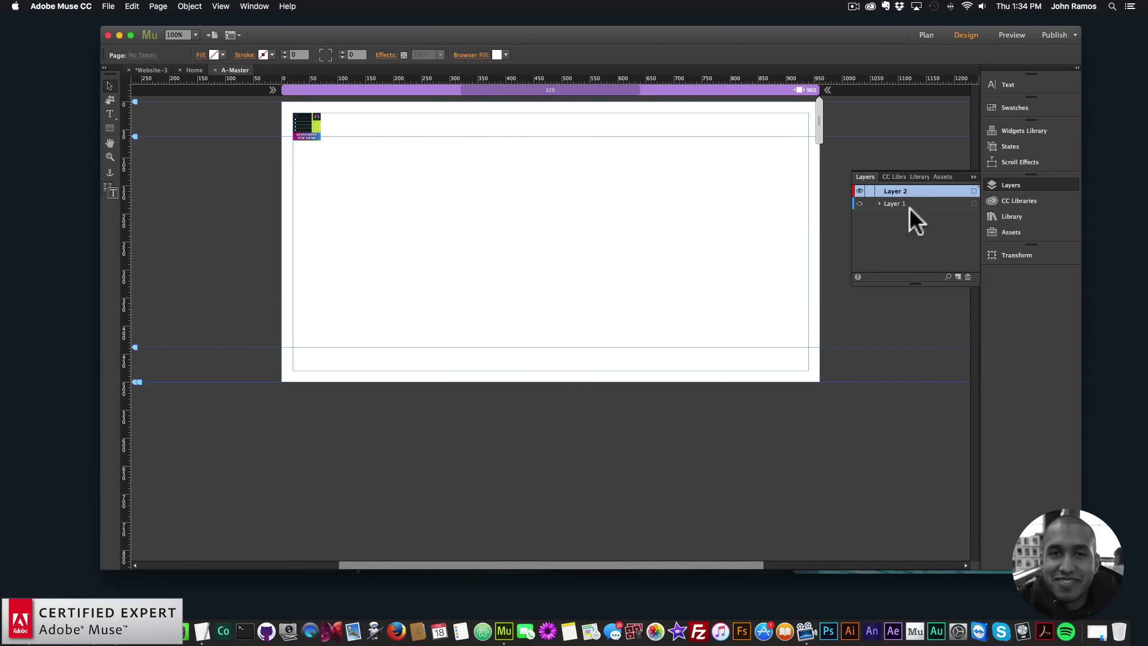
click(879, 204)
click(908, 215)
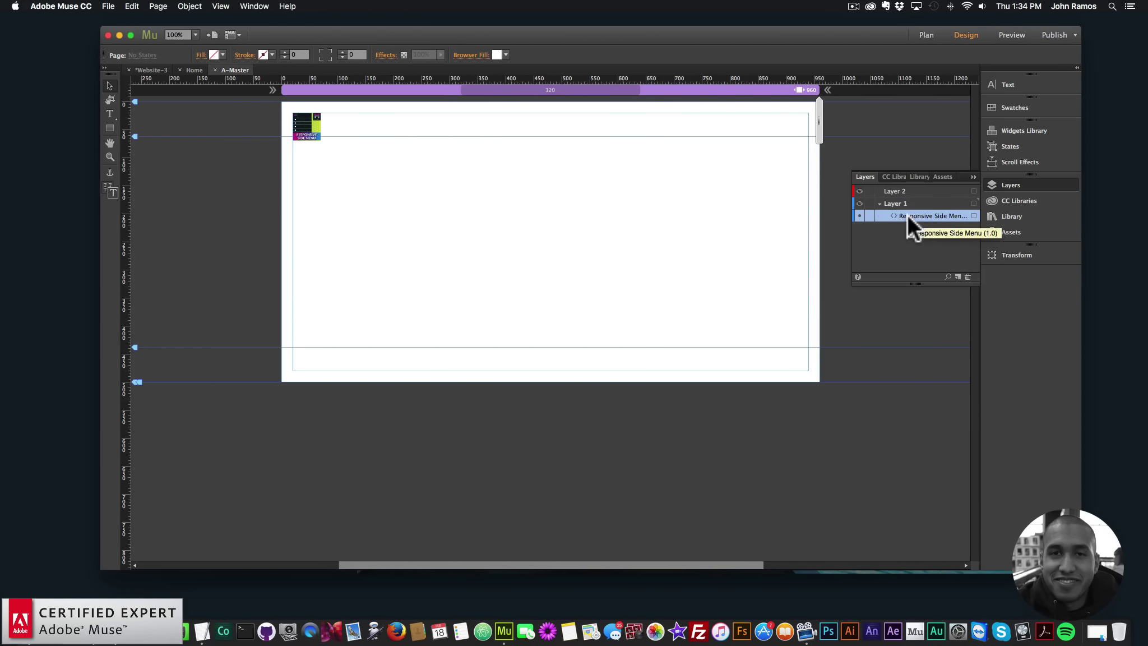
drag(915, 214, 917, 197)
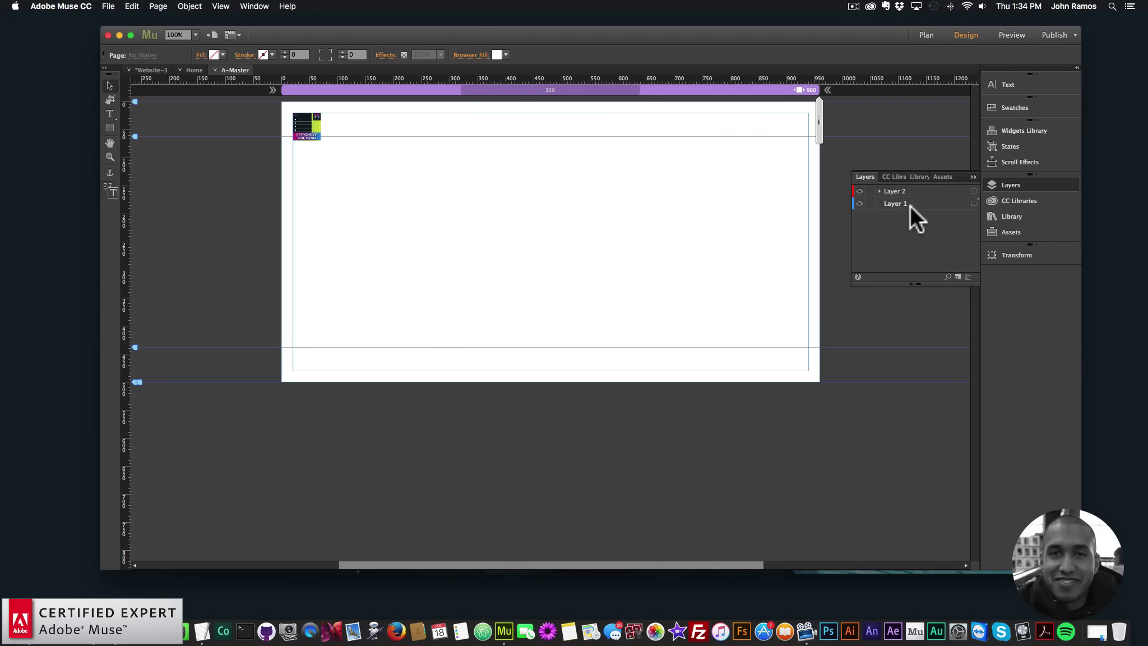
Open the Home page from the site plan and examine the contents of Layer 1.
click(924, 36)
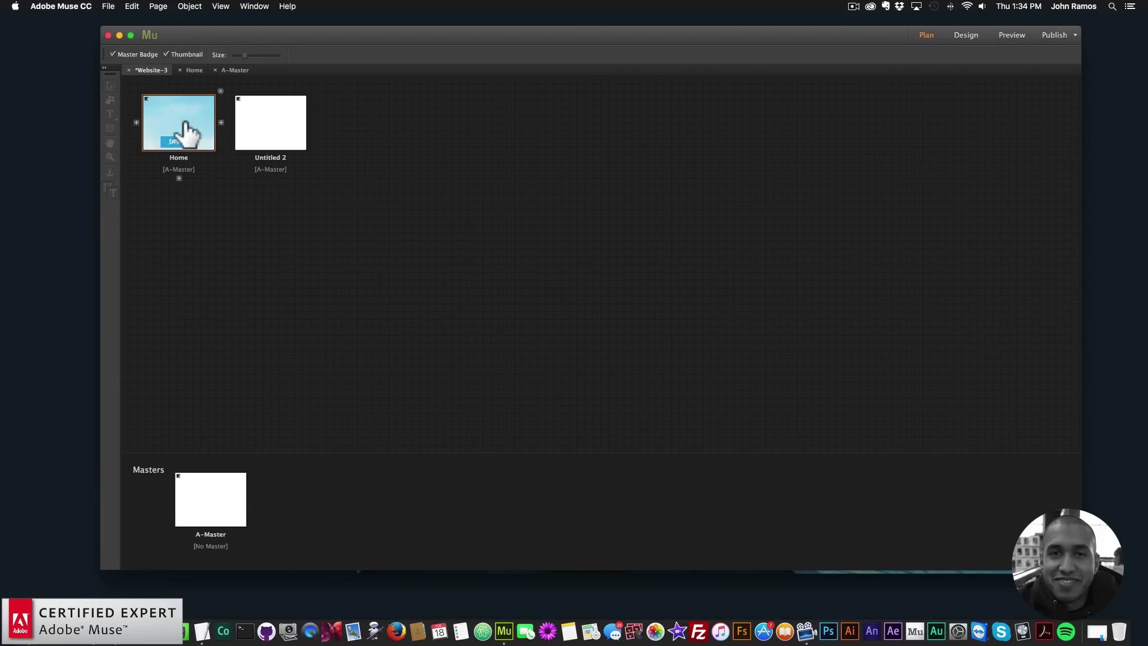
double_click(185, 133)
click(879, 203)
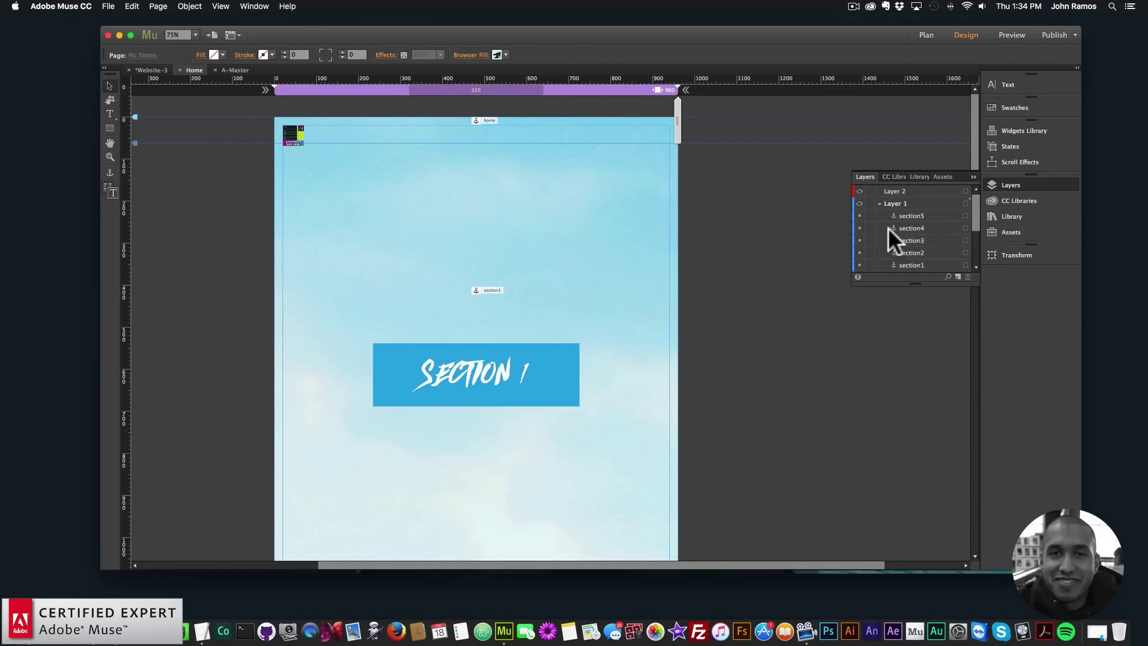
scroll(975, 224, down, 2)
scroll(908, 201, up, 2)
click(1006, 185)
Preview the Home page in the browser and test the side menu's links to the sections and Home.
click(108, 6)
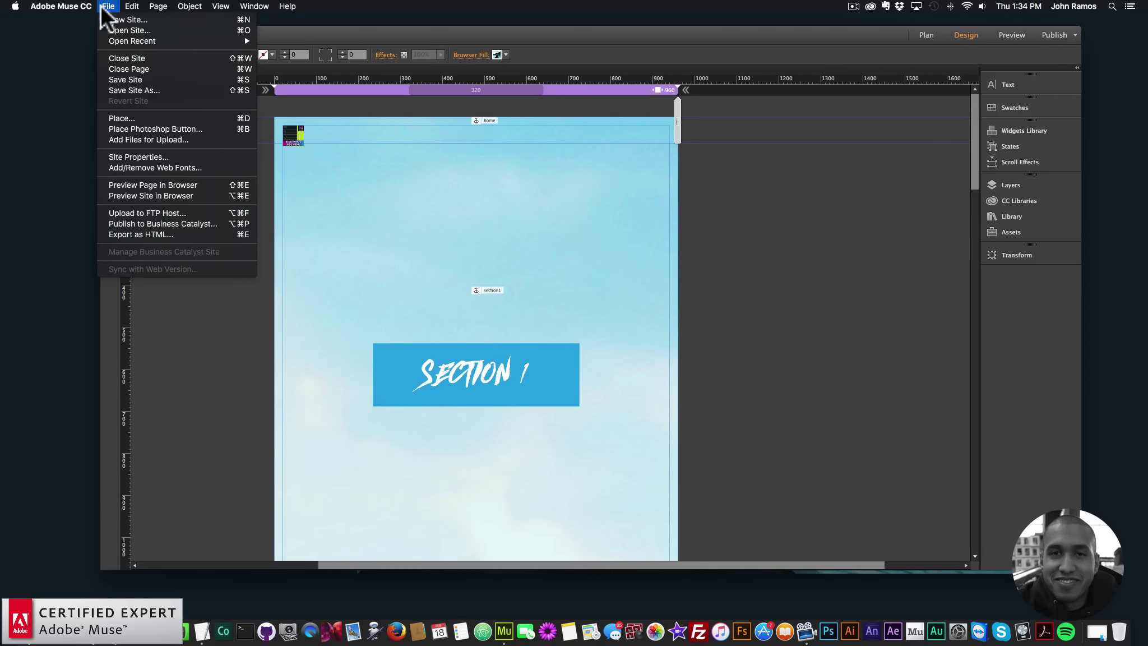
click(152, 185)
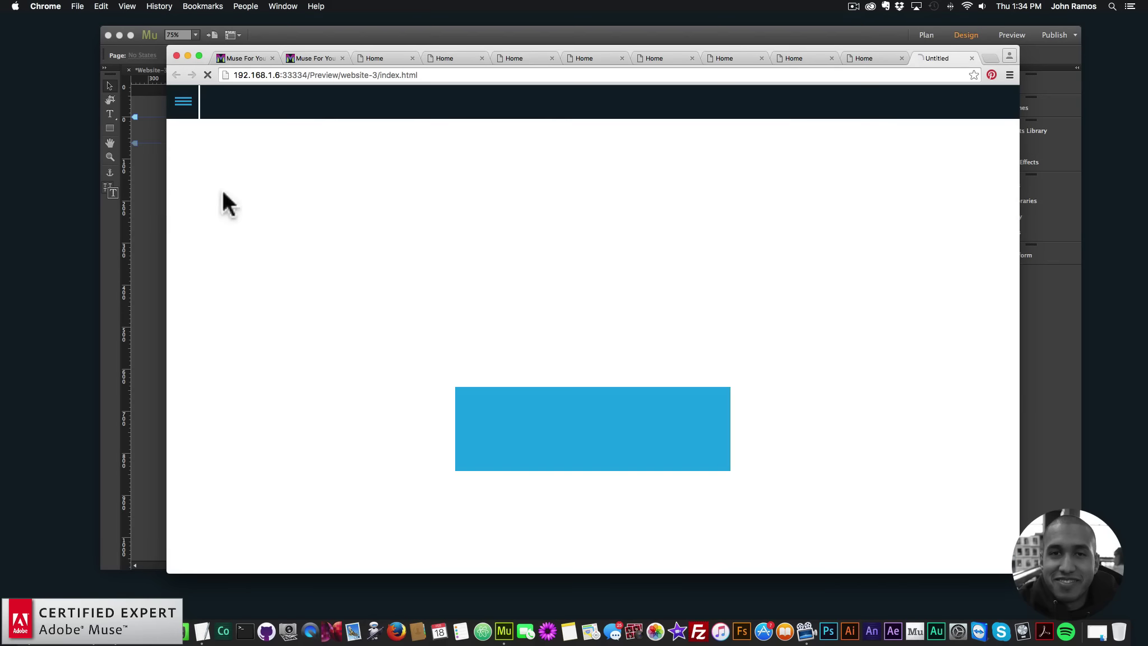
click(183, 103)
click(185, 273)
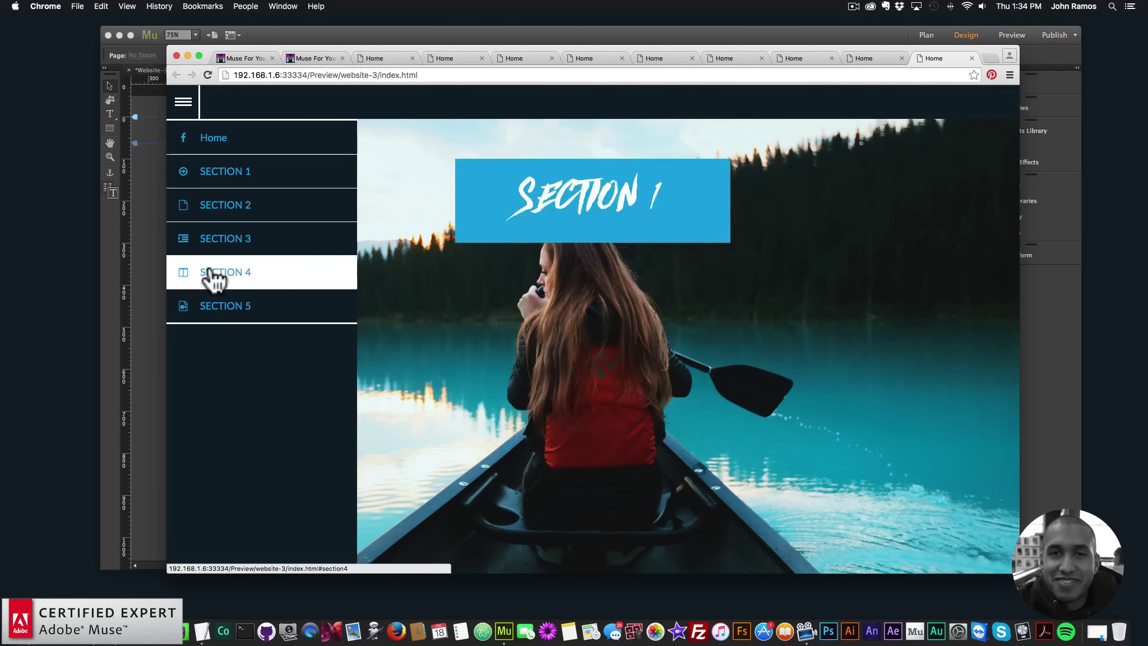
click(218, 312)
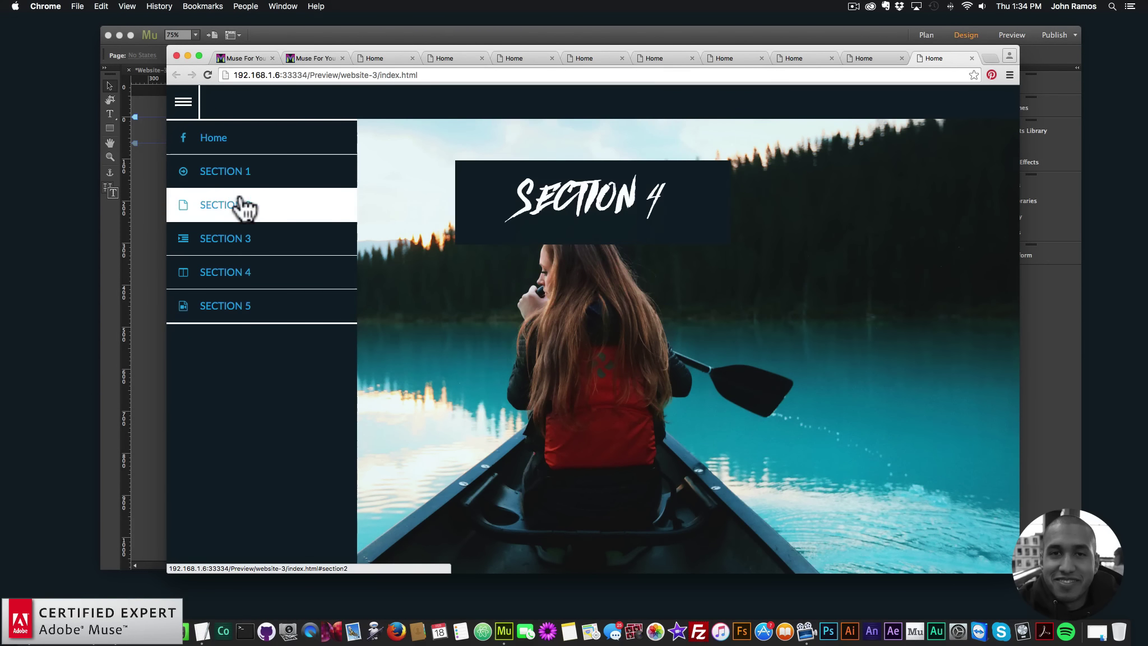
click(238, 173)
click(236, 139)
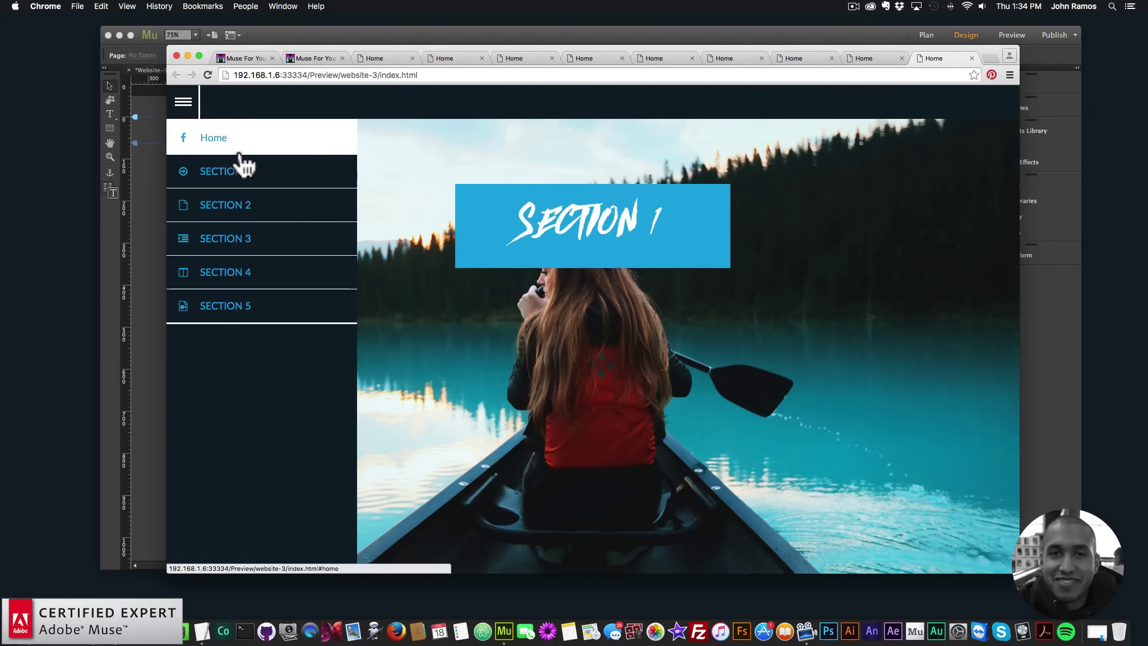
Return to the A-Master page and set the Responsive Side Menu's Menu Item 1 Text to HOME.
click(127, 217)
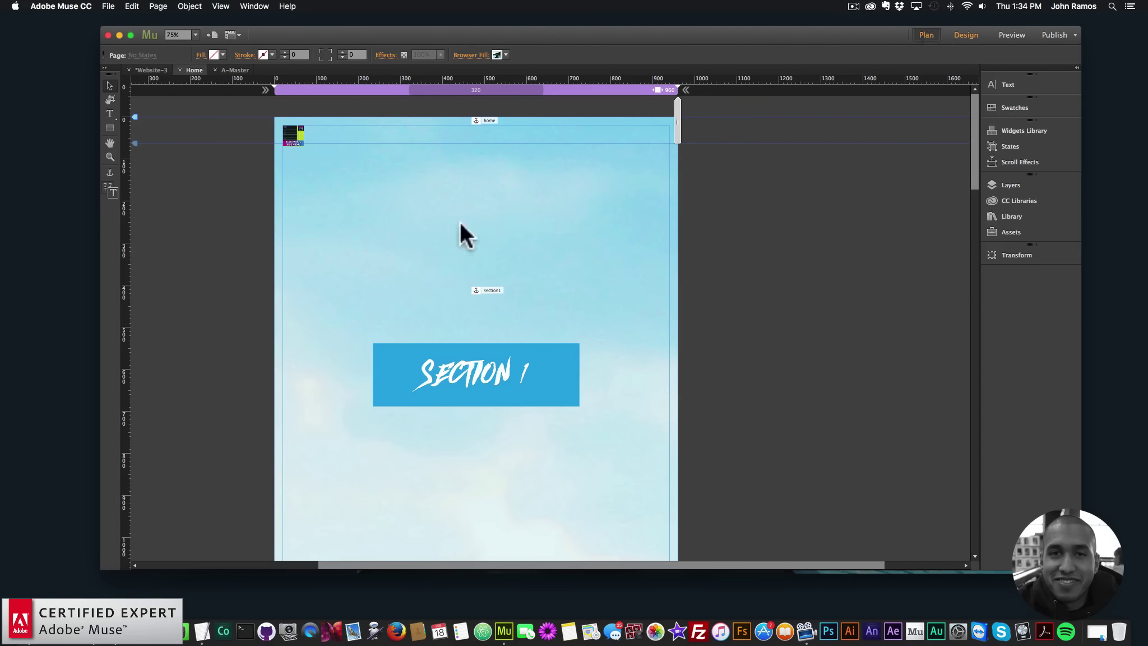
key(super+m)
double_click(184, 501)
click(305, 124)
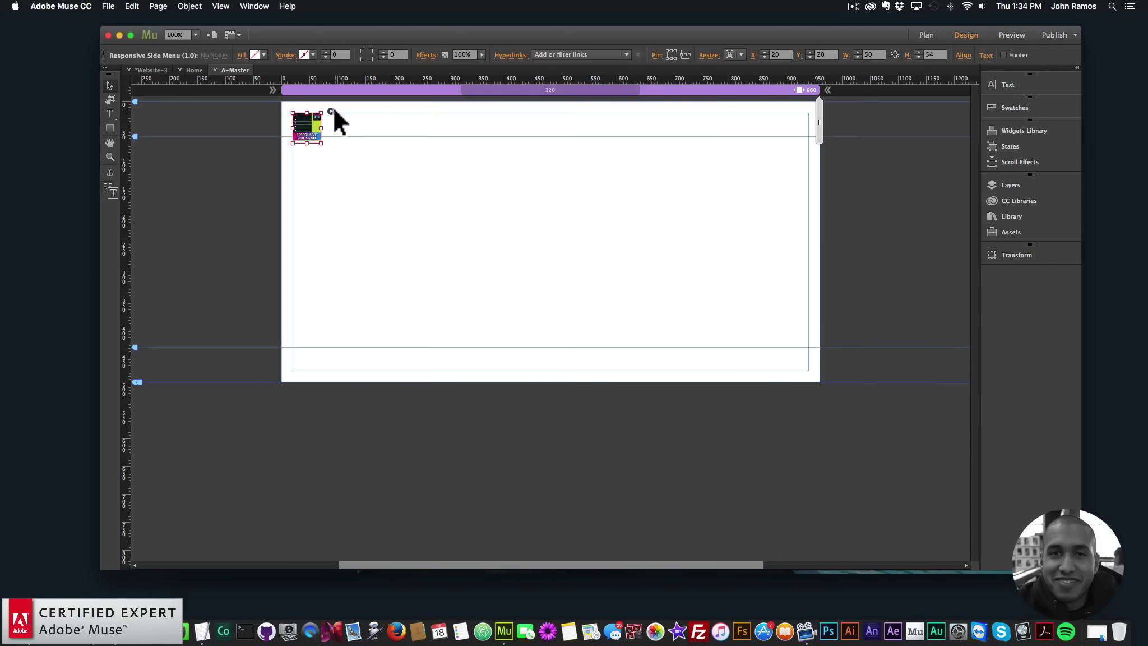
click(330, 111)
scroll(464, 401, down, 2)
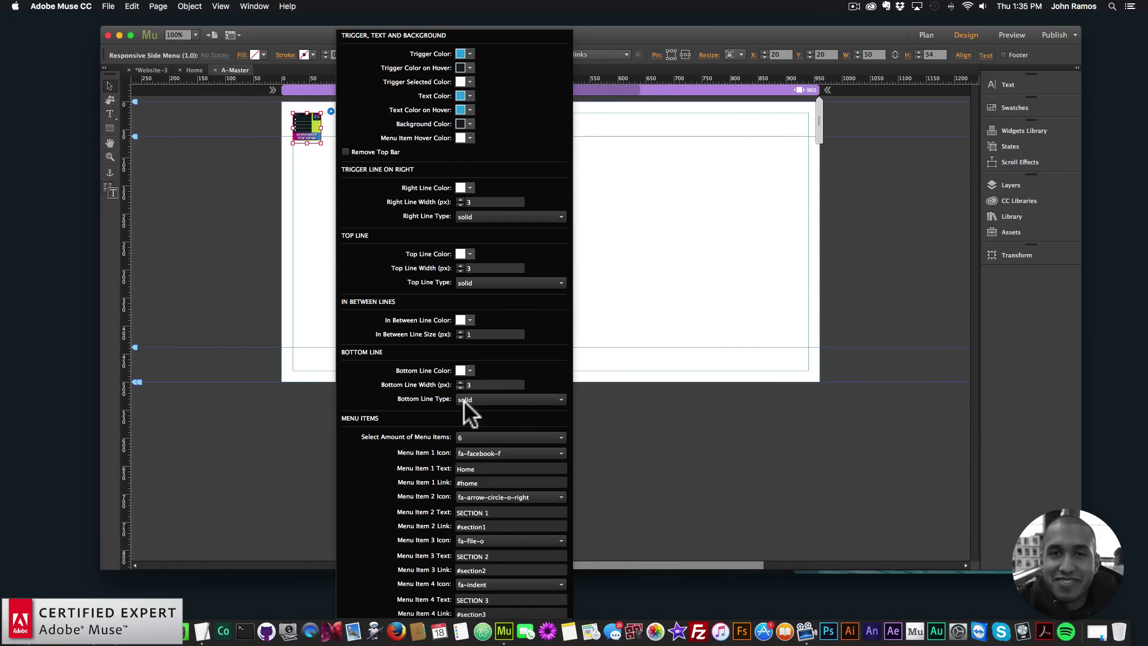
double_click(466, 469)
text(HOME)
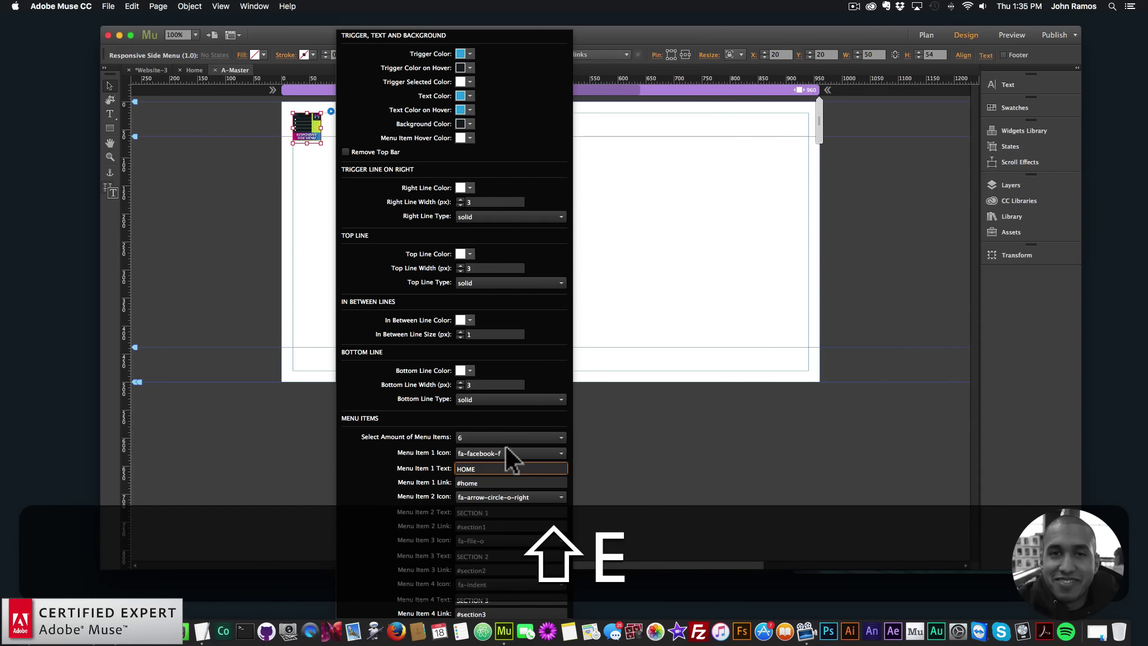
Set the Menu Item 1 Icon to fa-hourglass and close the widget options.
click(507, 453)
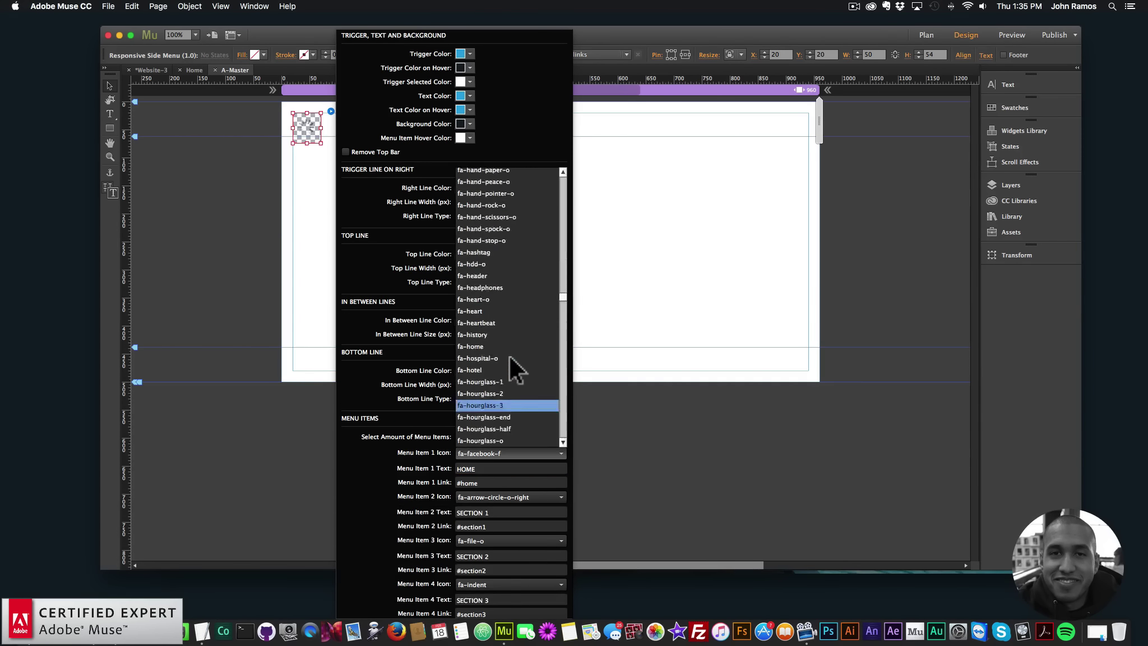
click(510, 357)
click(756, 205)
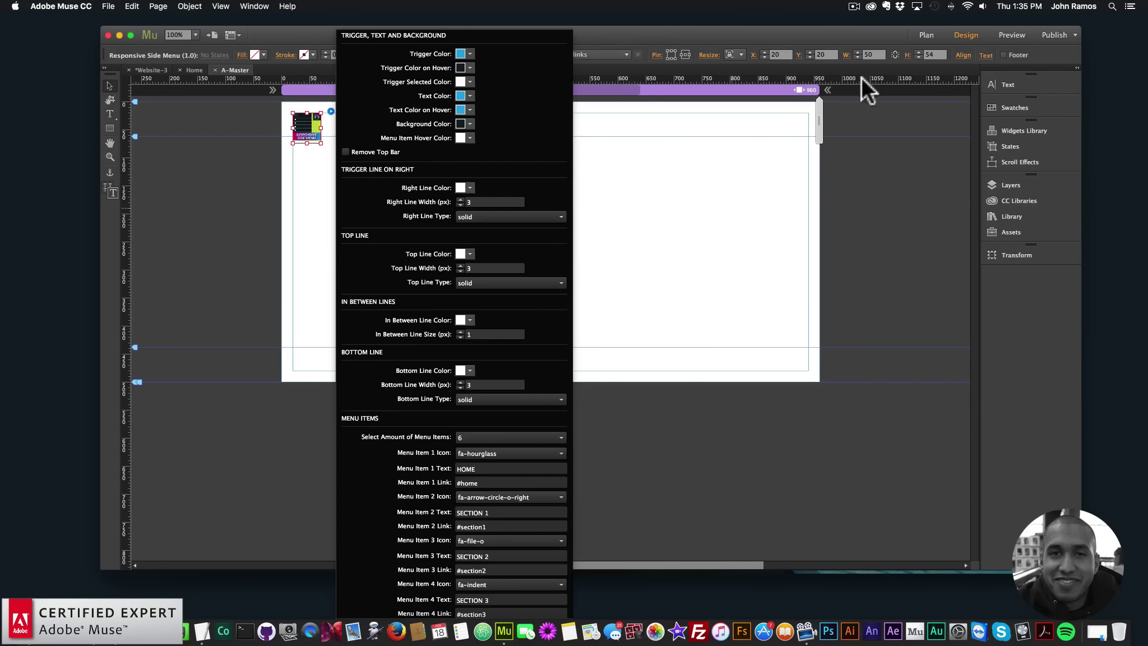
Reopen the Responsive Side Menu options and change the Menu Item 1 Icon to the paper plane.
click(312, 126)
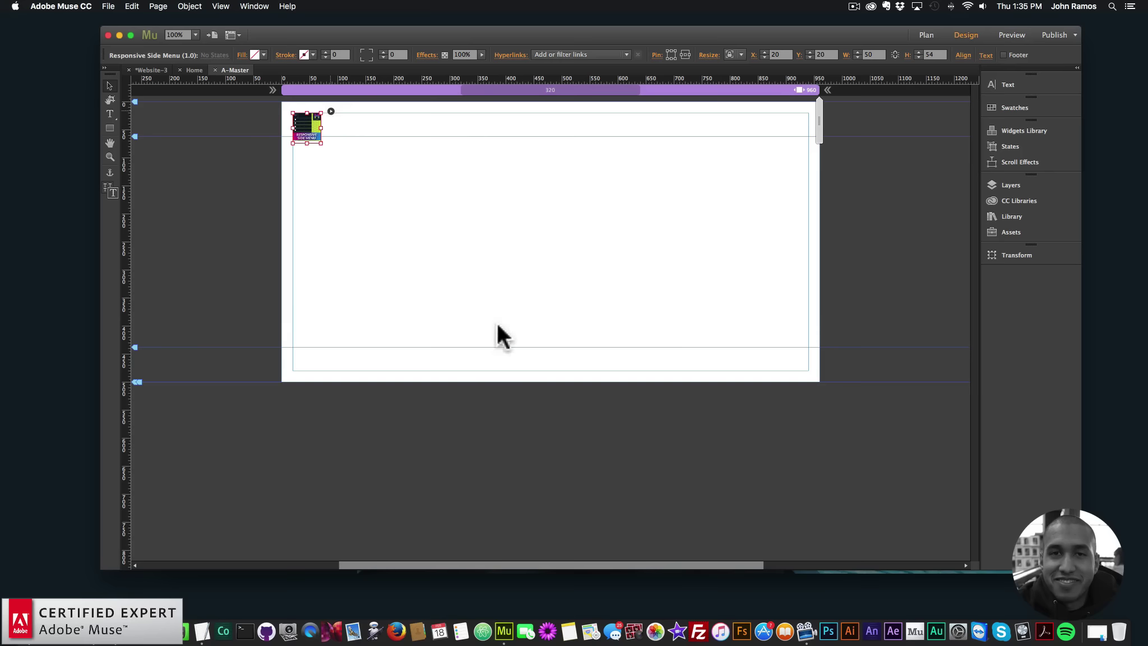
click(493, 471)
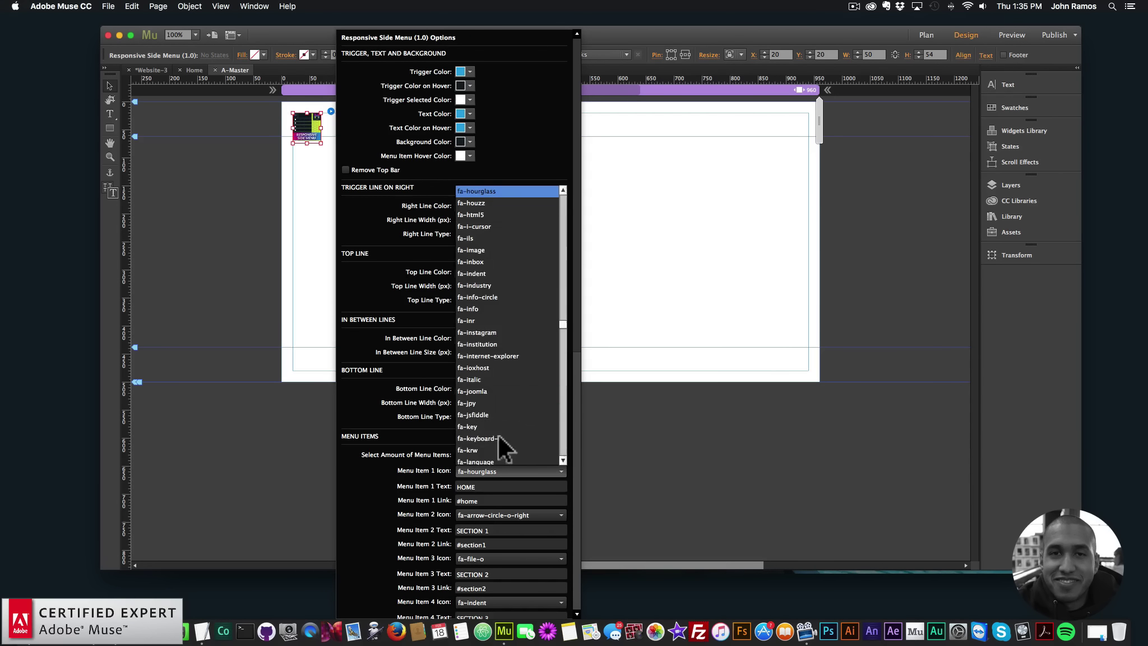
scroll(496, 426, down, 10)
click(490, 402)
click(742, 208)
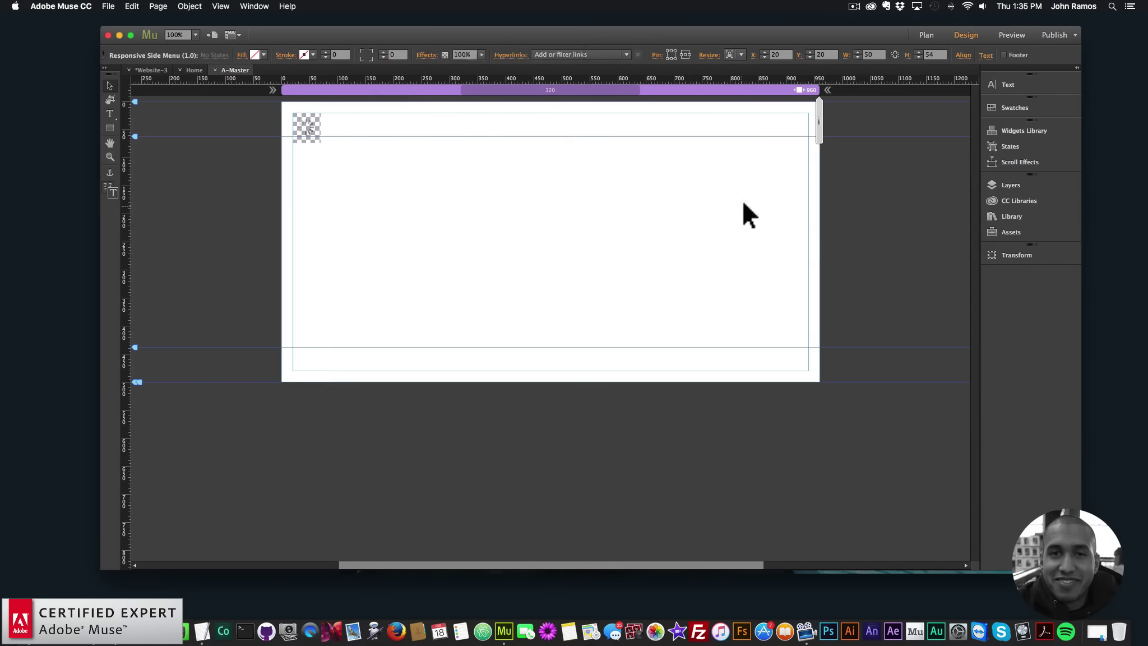
Preview the A-Master page in the browser from the site plan and try the side menu's Section 3 link.
click(927, 35)
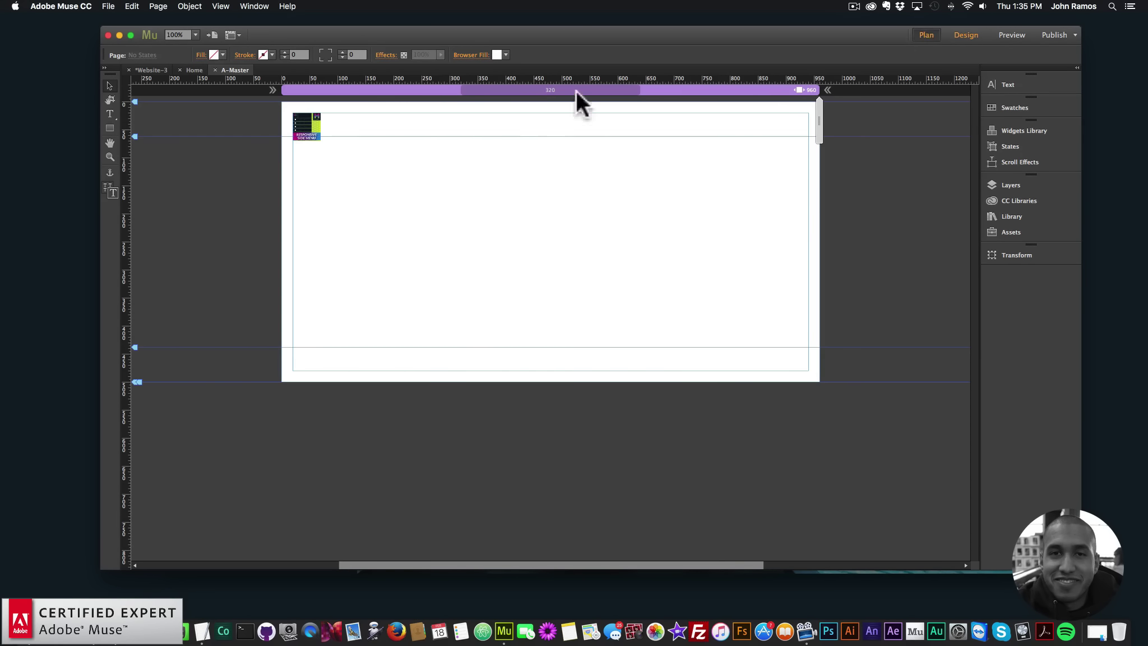
click(108, 7)
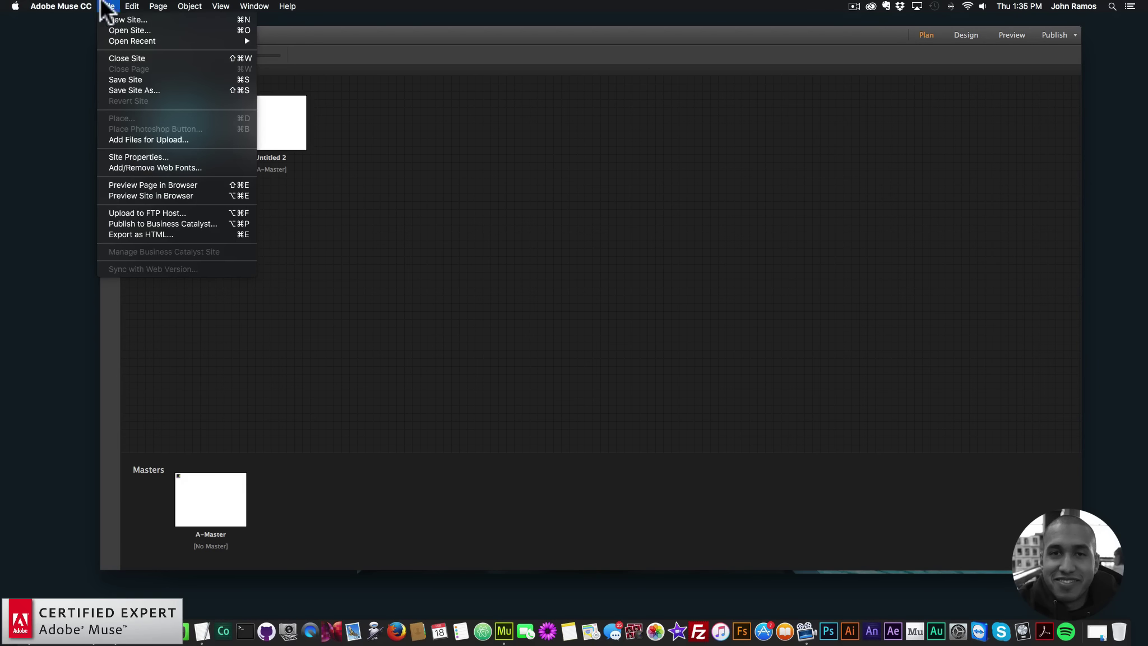
click(142, 182)
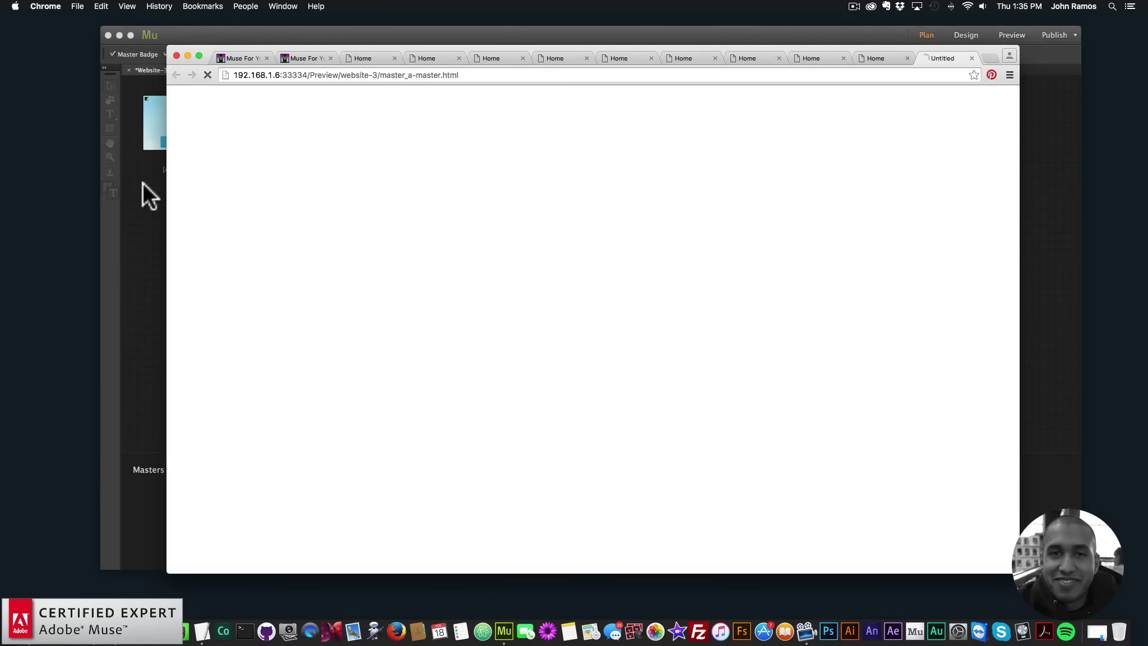
click(184, 102)
click(223, 250)
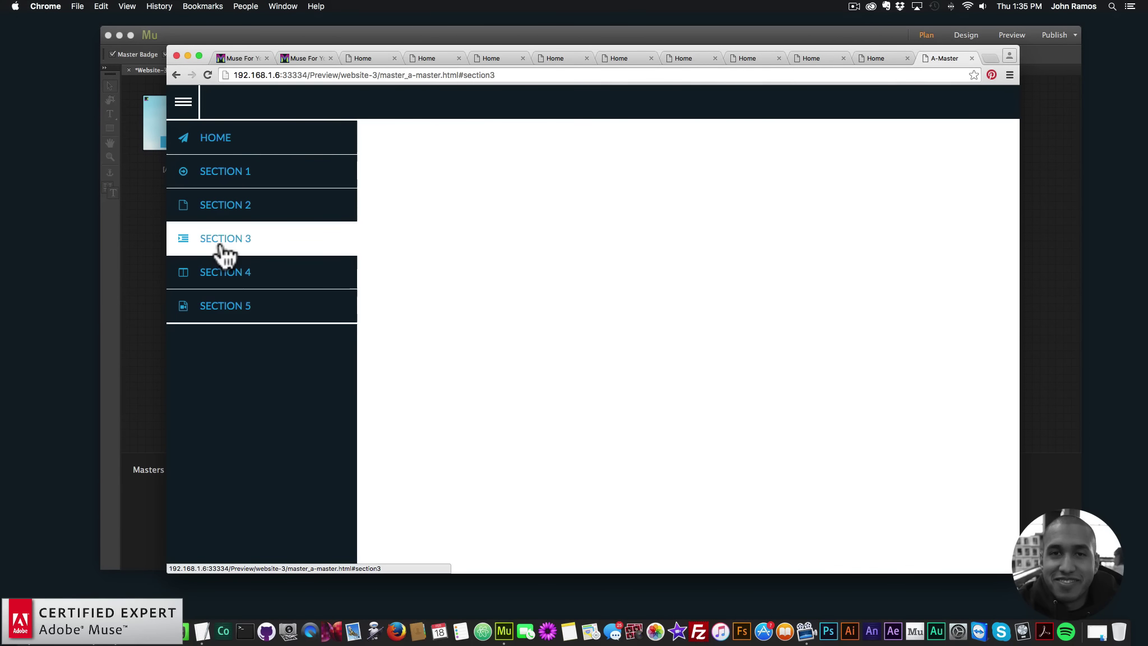
Open the Home page from the site plan and preview it in the browser to check the edited side menu.
click(157, 128)
double_click(160, 131)
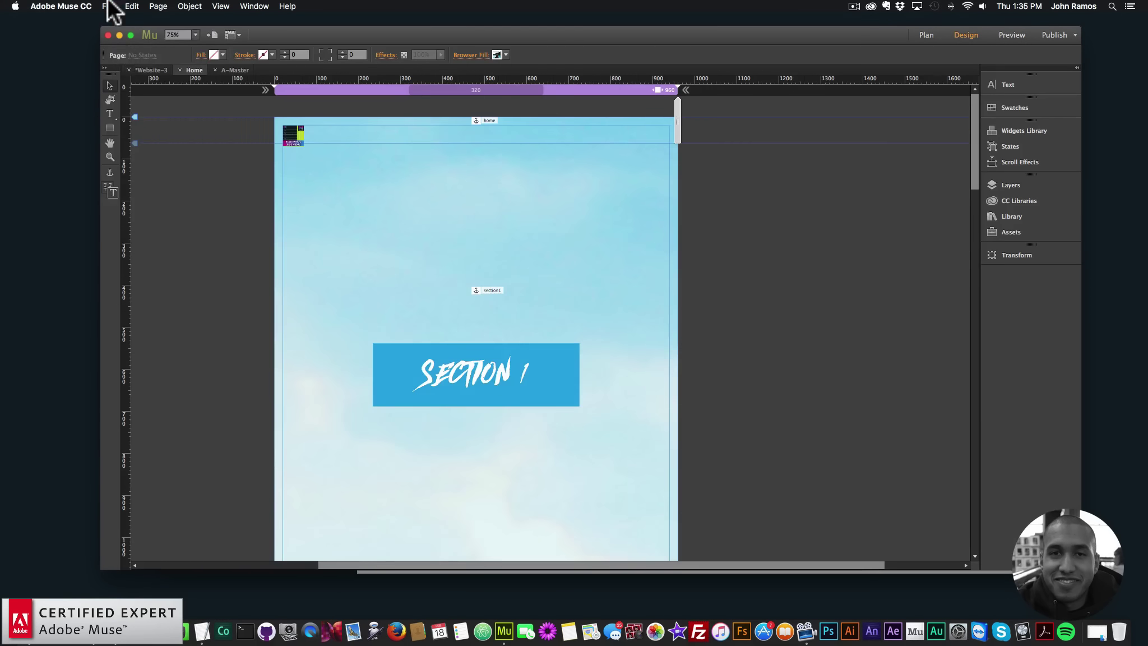
click(108, 6)
click(151, 181)
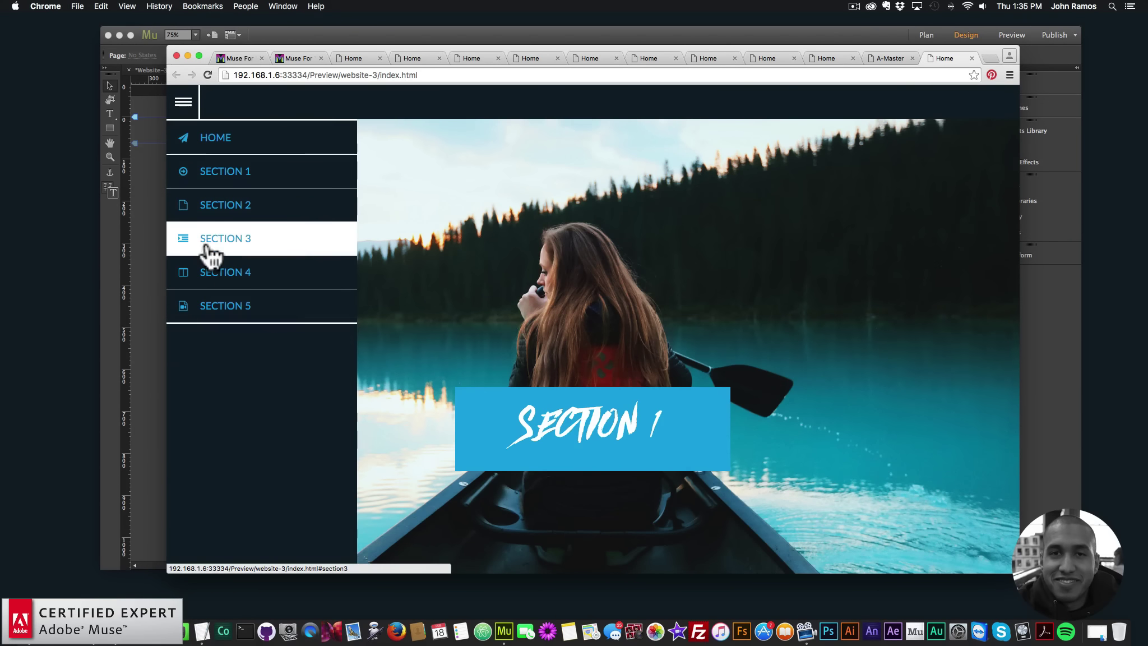
Try the Section 3, Section 4 and Home links of the side menu in the Home page preview.
click(209, 252)
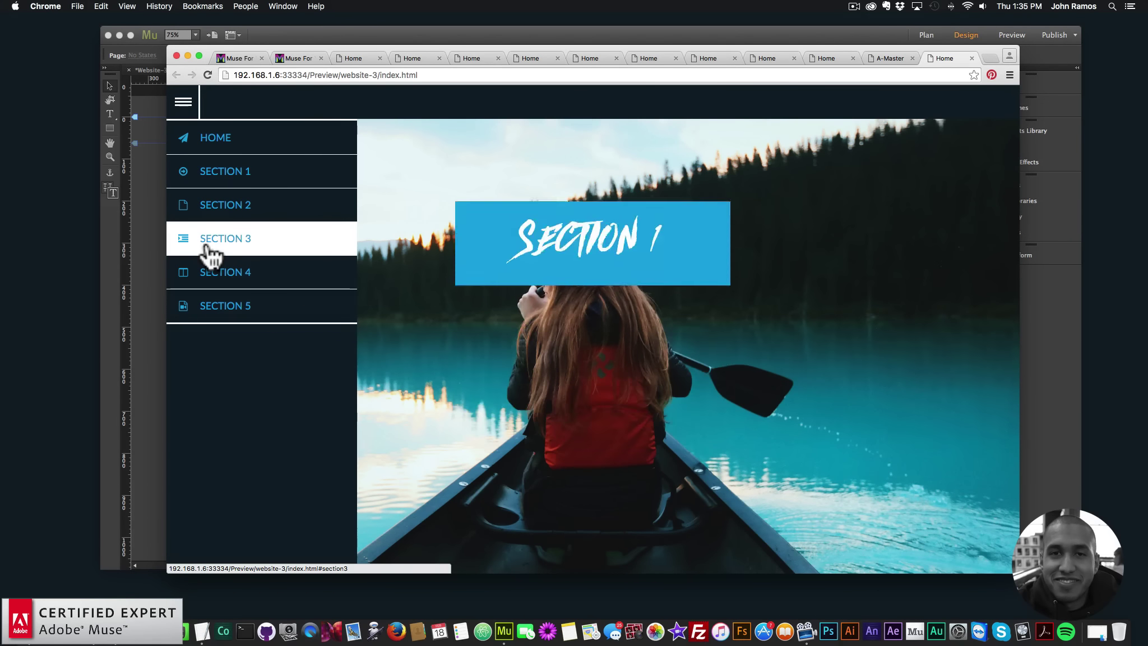
click(219, 282)
click(224, 168)
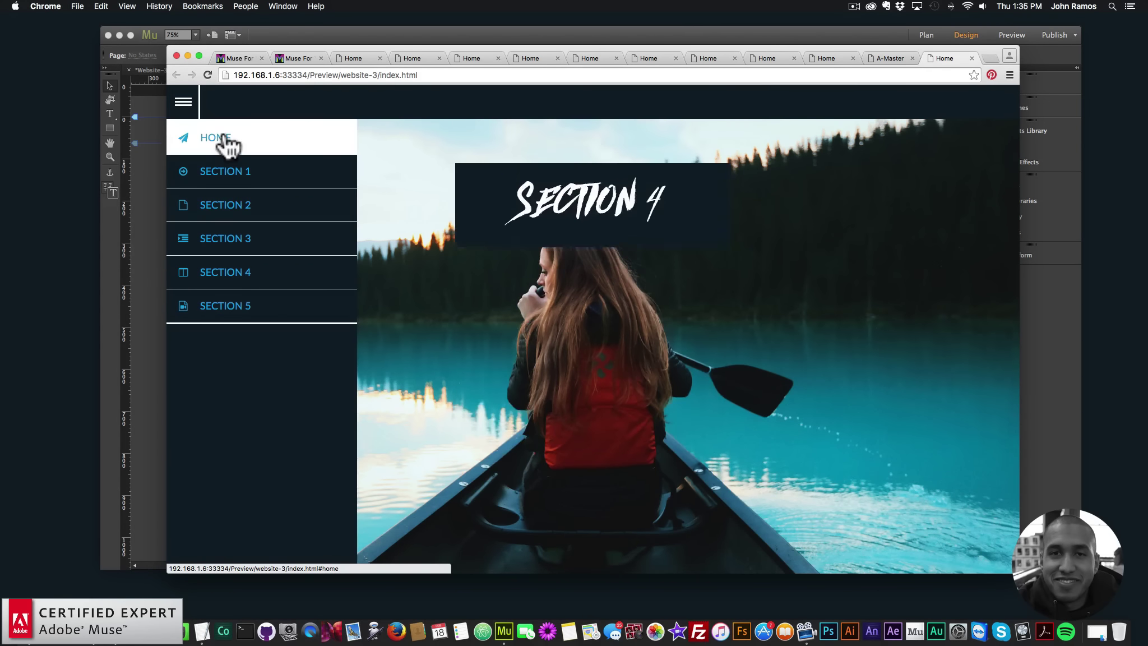
click(224, 139)
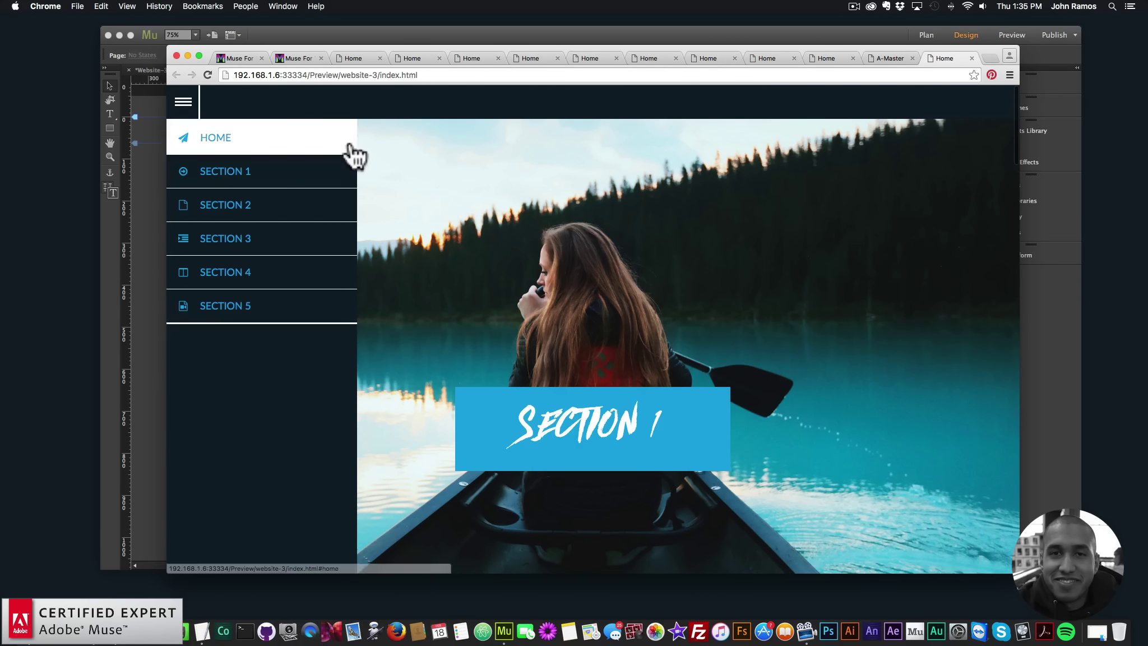
Switch back to Adobe Muse and rename the Untitled 2 page as page1 in the site plan.
click(142, 176)
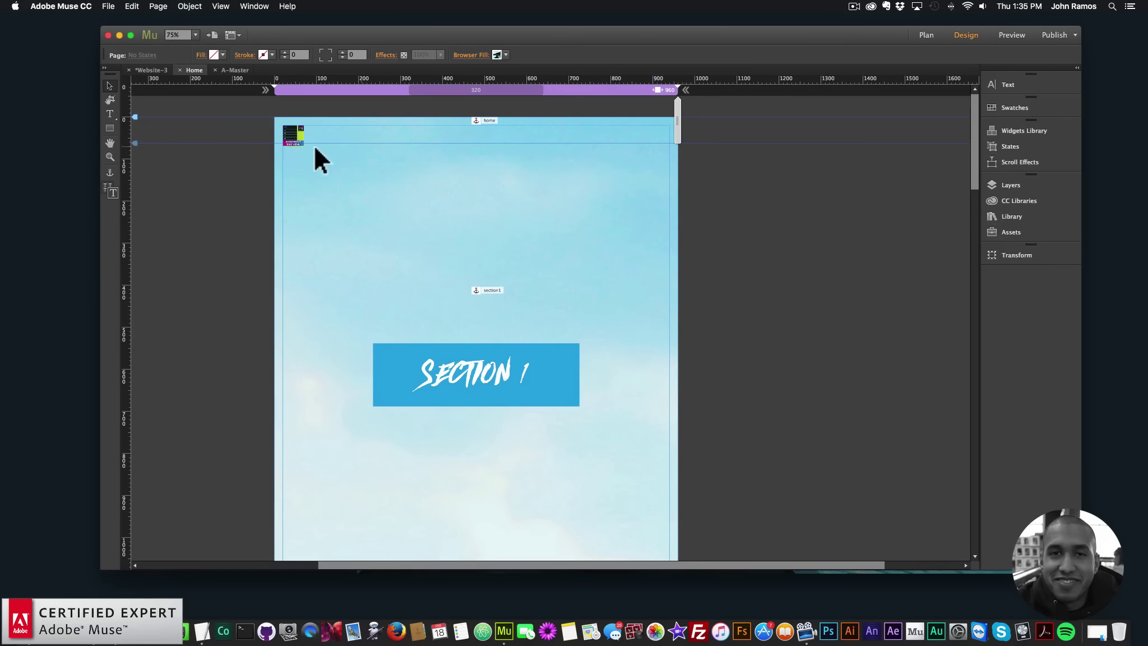
click(928, 35)
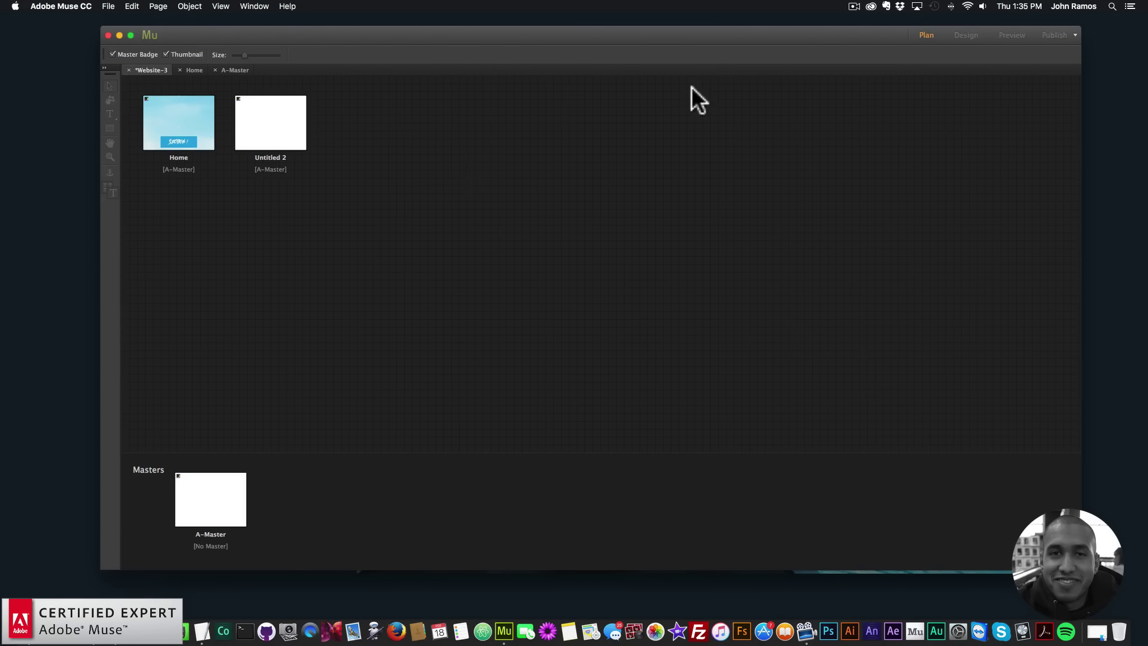
double_click(270, 157)
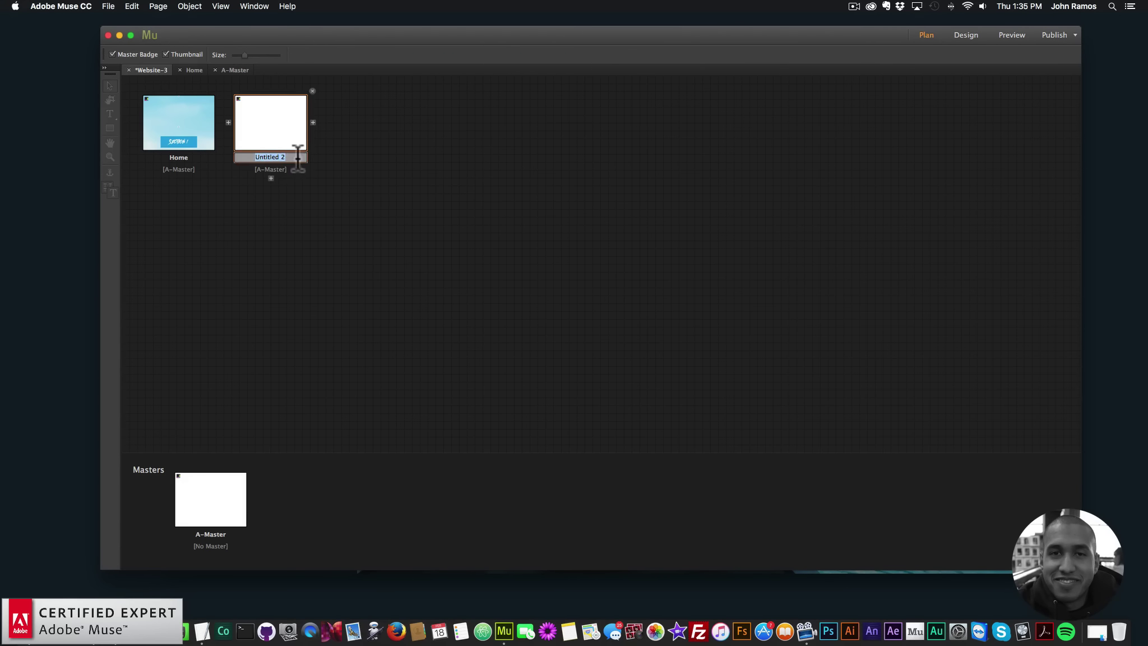
text(page11)
key(BackSpace)
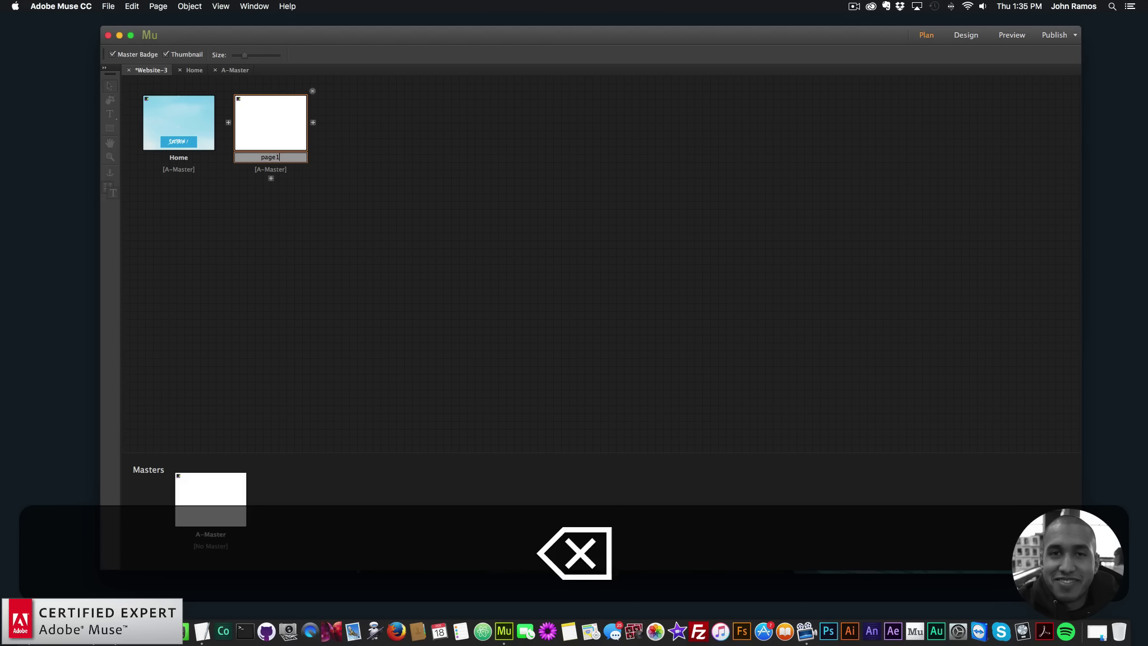
key(Return)
Open page1 and fill its browser background with the wind turbine road image from the Images folder, fitted with Scale To Fill and centred.
double_click(295, 129)
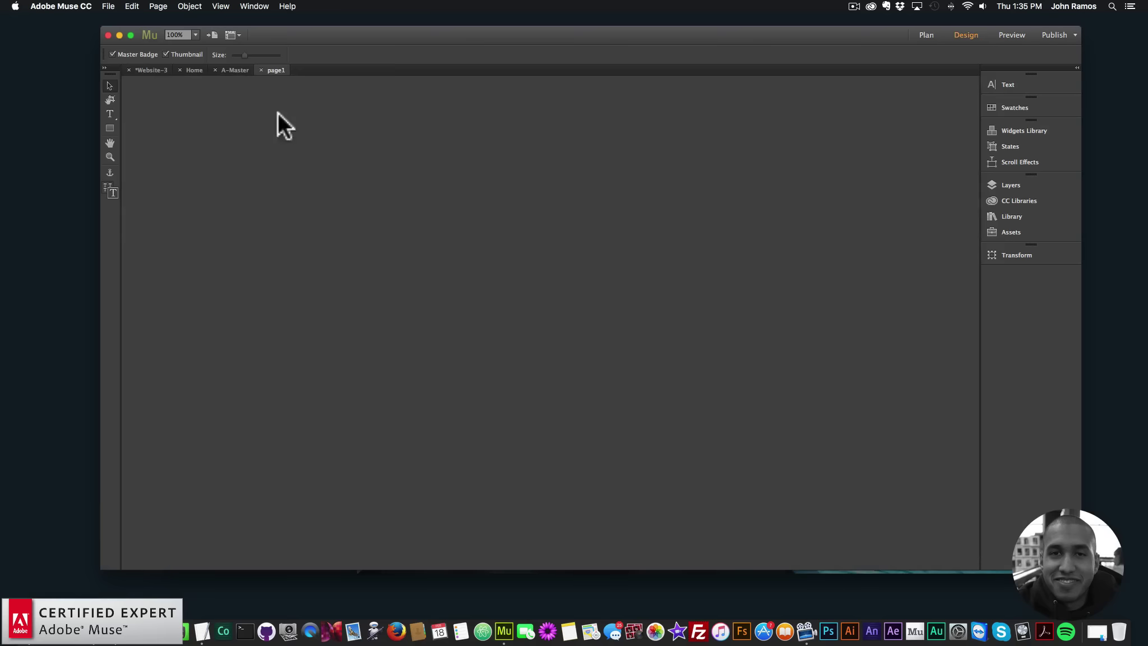
click(496, 54)
click(510, 143)
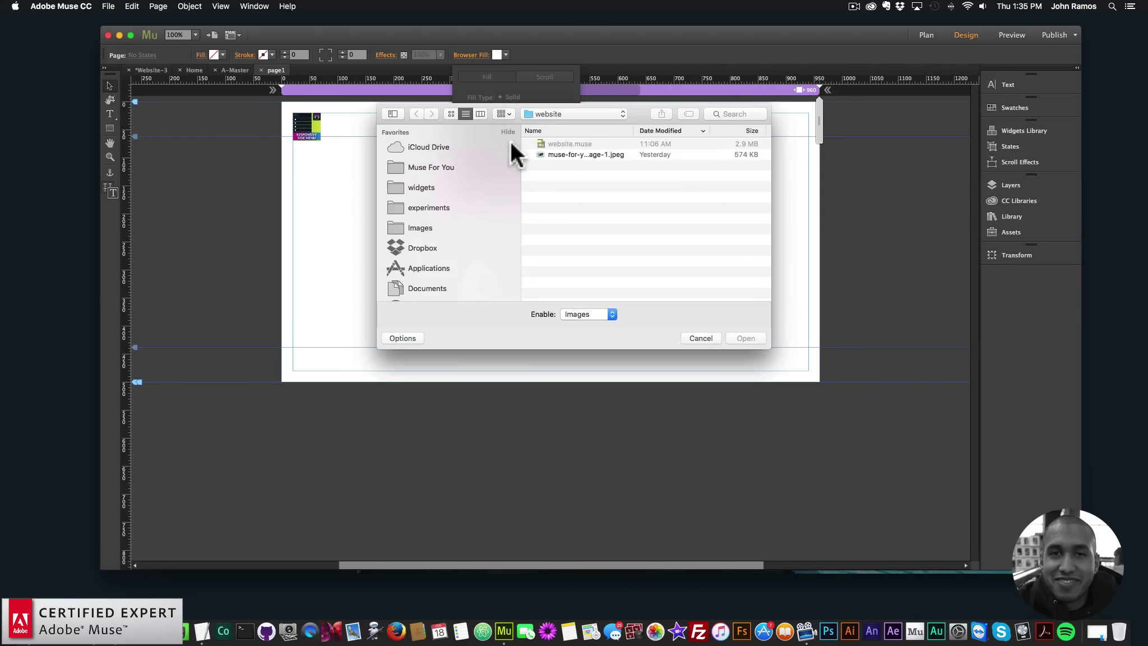
click(428, 226)
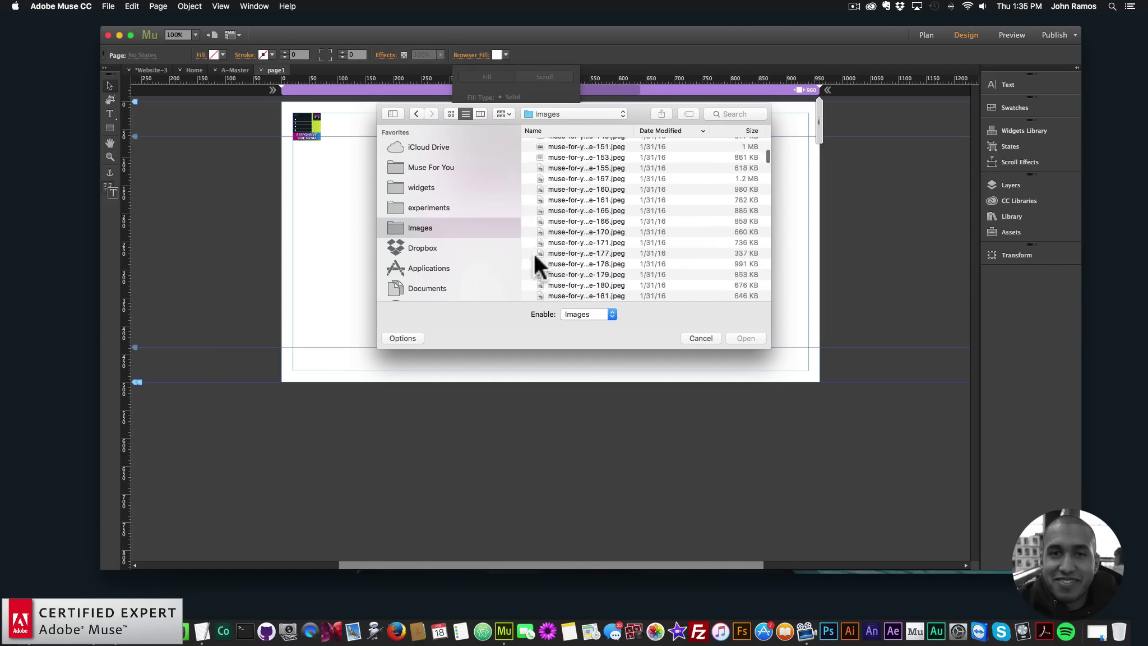
double_click(604, 262)
click(539, 154)
click(532, 162)
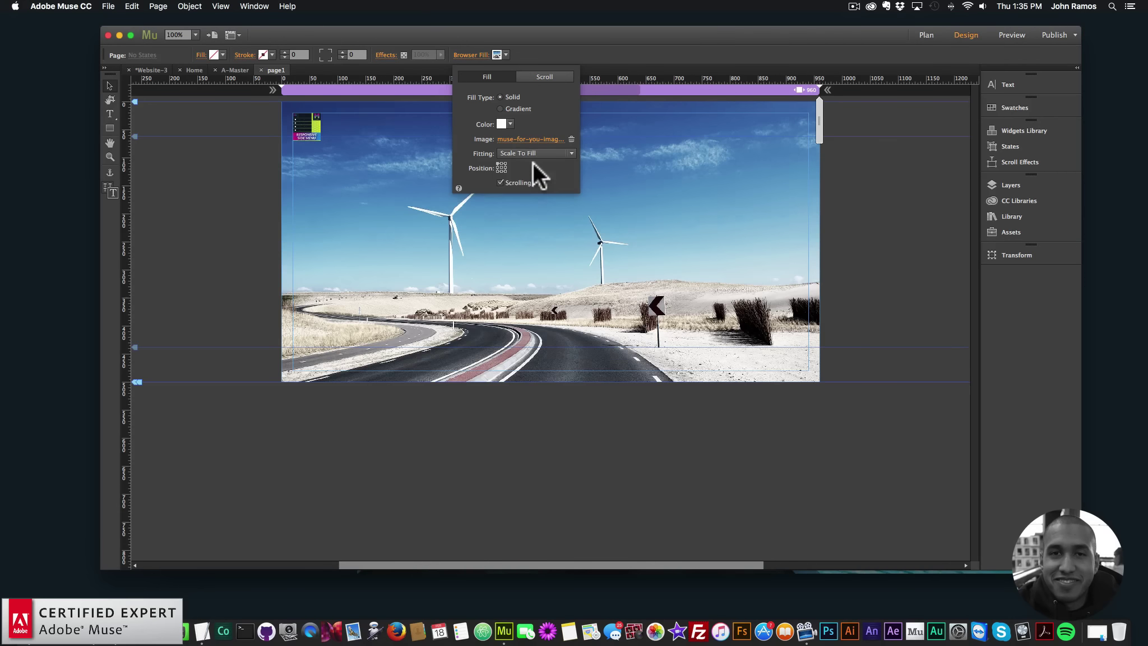
click(501, 167)
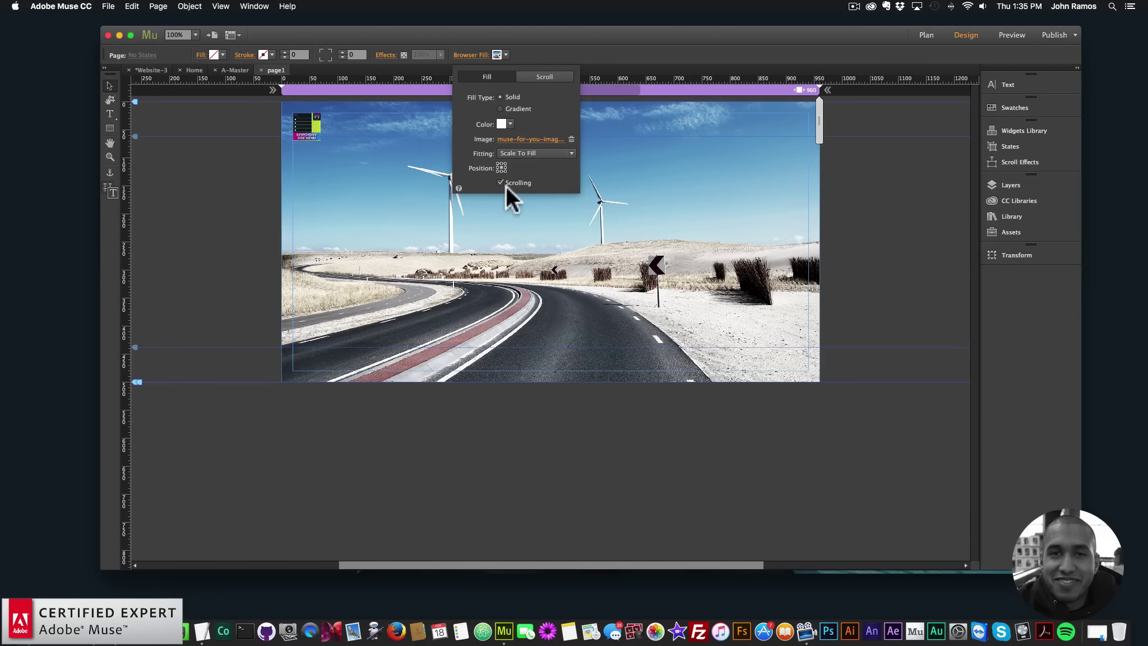
Open A-Master from the site plan and show the Menu Items section of the Responsive Side Menu options.
click(925, 35)
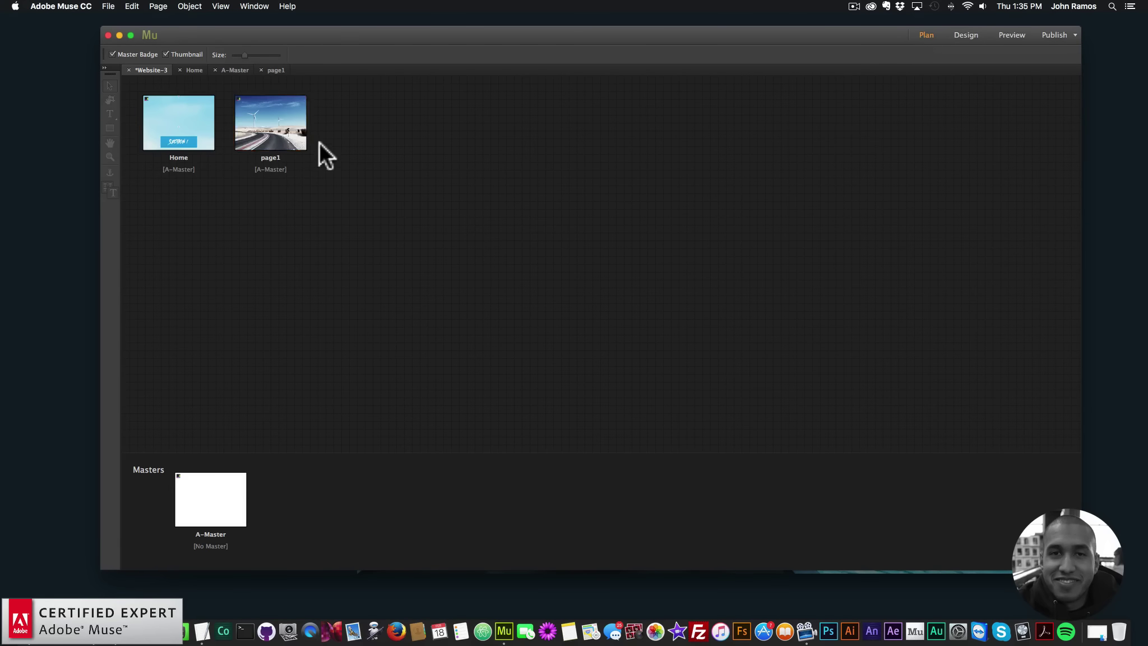
double_click(221, 504)
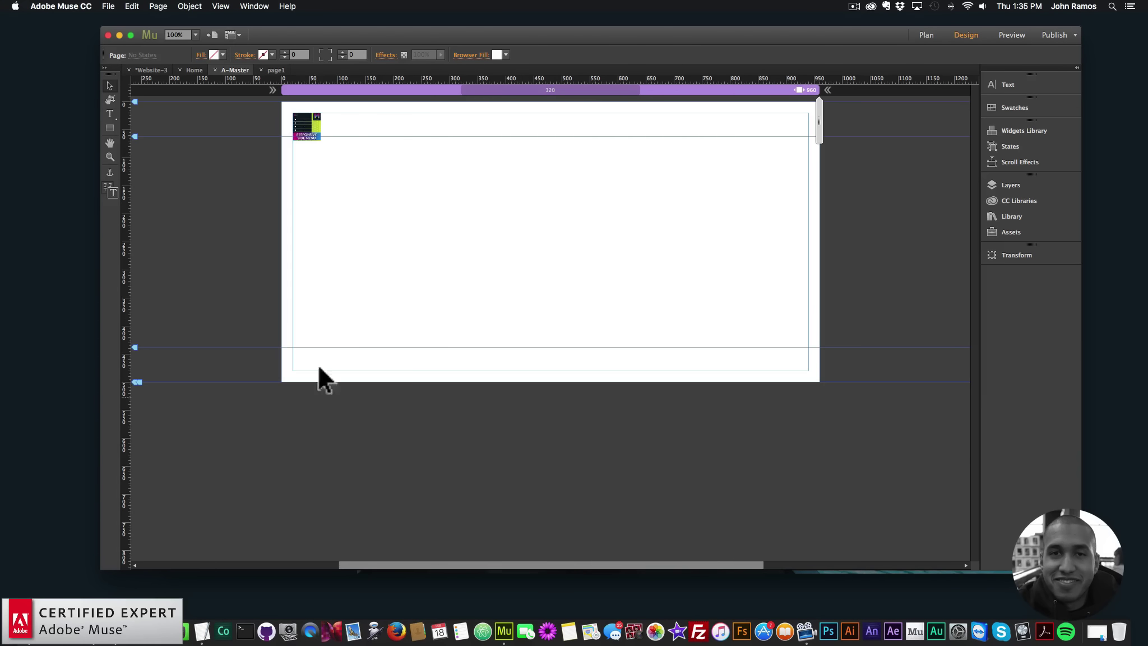
click(305, 122)
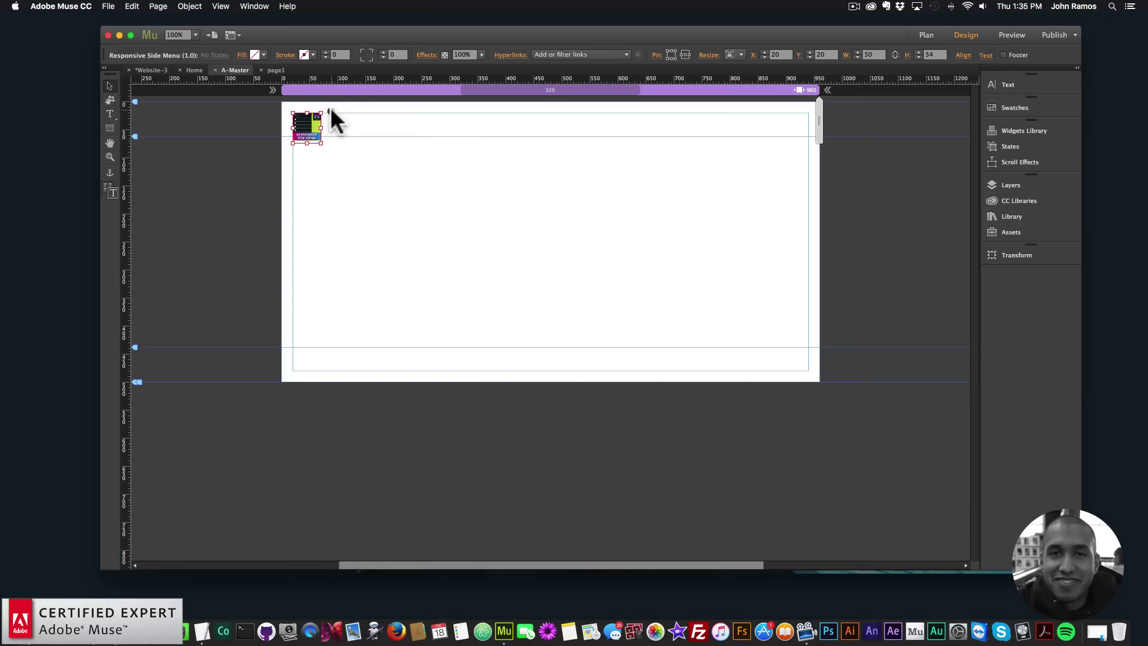
click(331, 110)
scroll(399, 233, down, 10)
scroll(447, 342, down, 2)
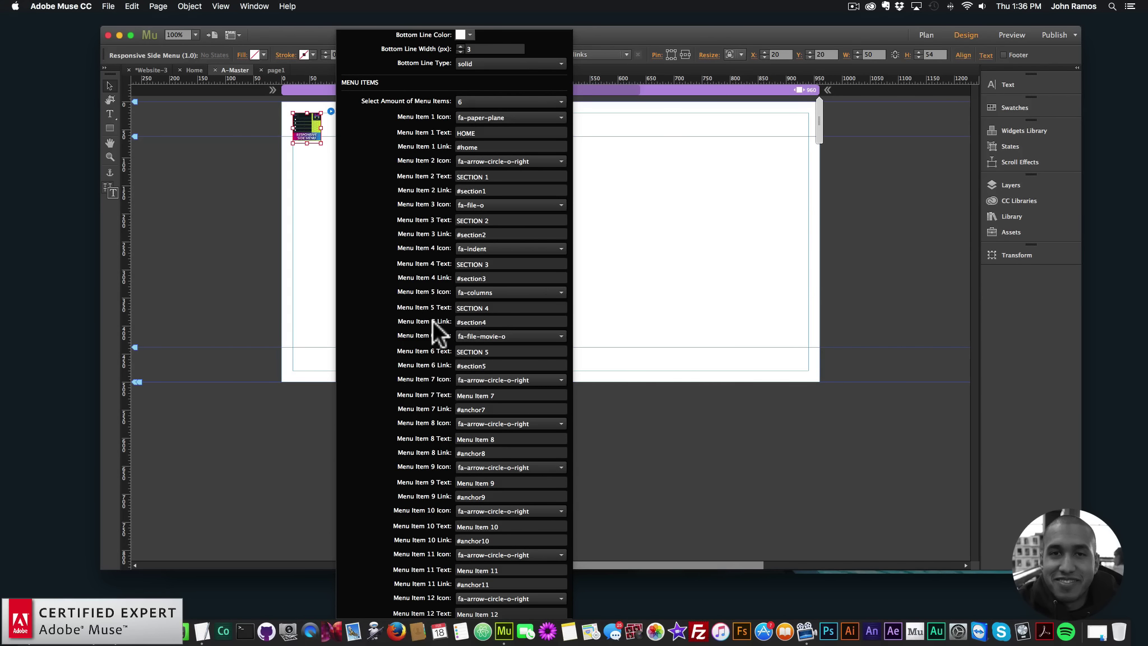
Set the Menu Item 5 Link to ./page1.html.
click(465, 322)
double_click(491, 322)
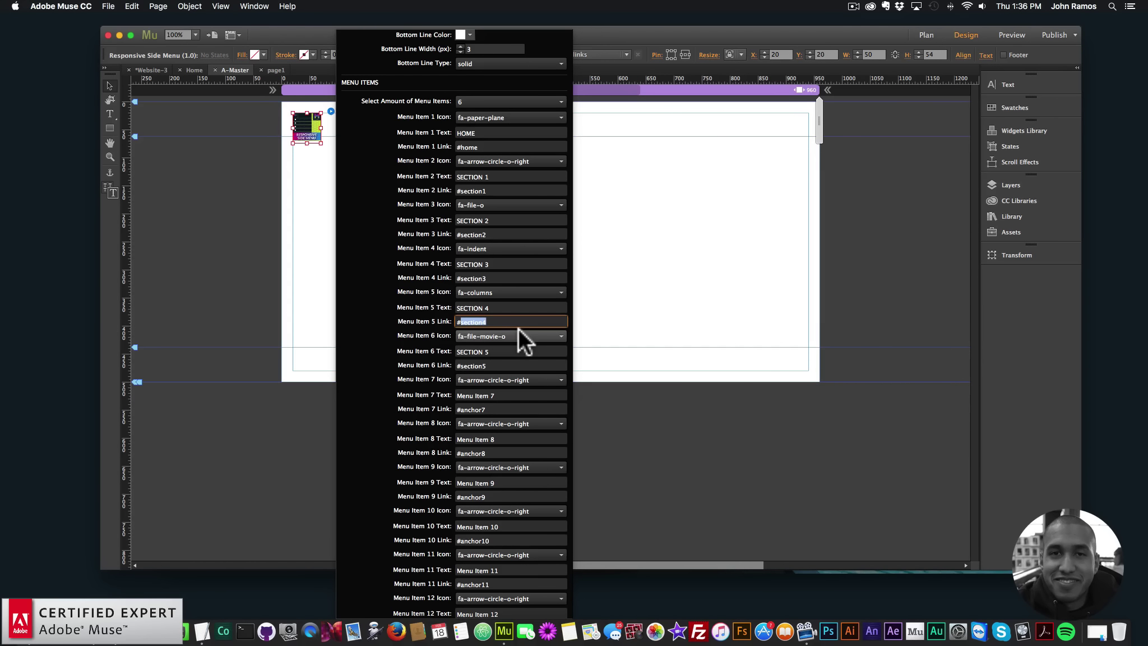
key(BackSpace)
key(BackSpace)
text(./page1)
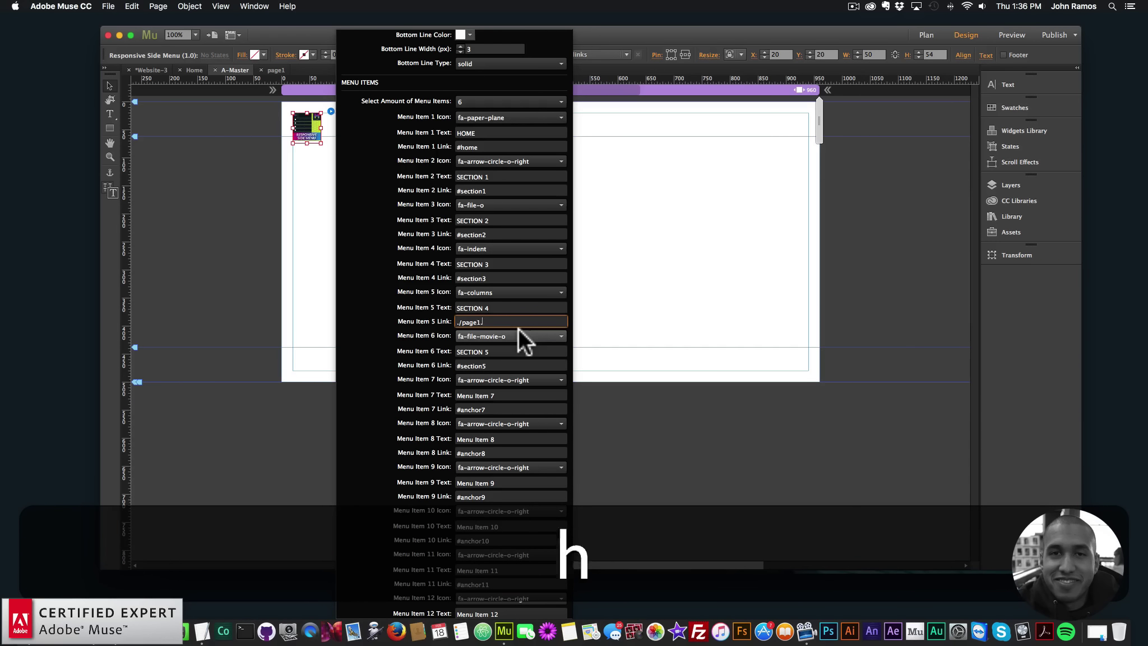
text(.html)
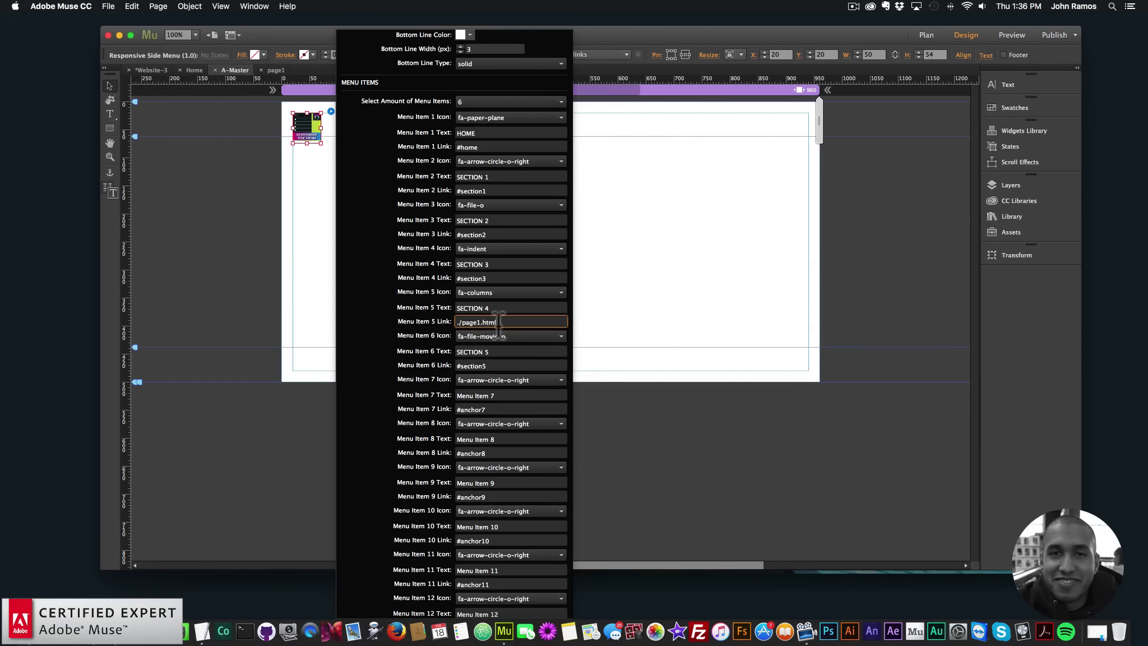
click(476, 321)
text(-)
key(BackSpace)
key(Return)
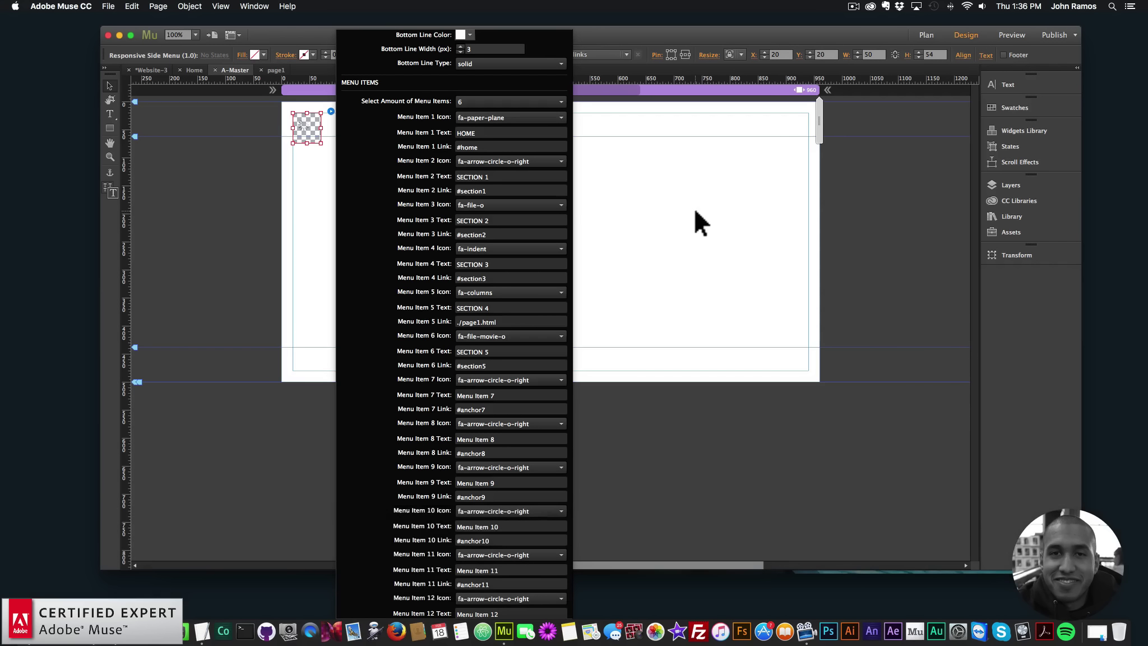
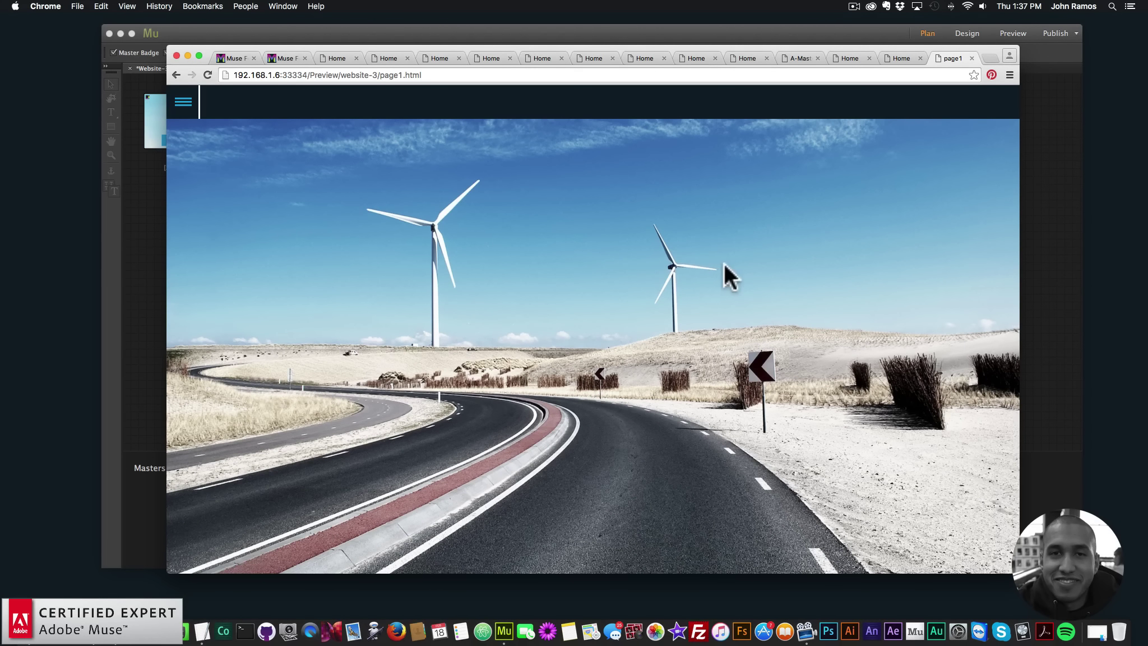
Try the side menu in the page1 preview, and reopen the Responsive Side Menu options on A-Master in Adobe Muse.
click(185, 103)
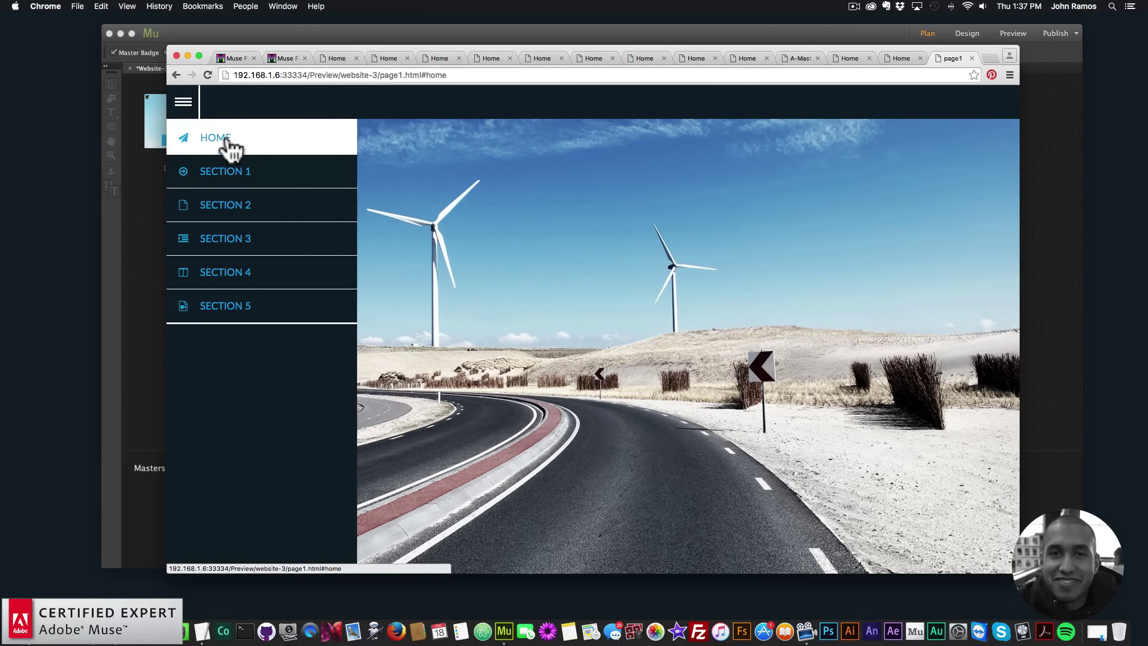
click(151, 131)
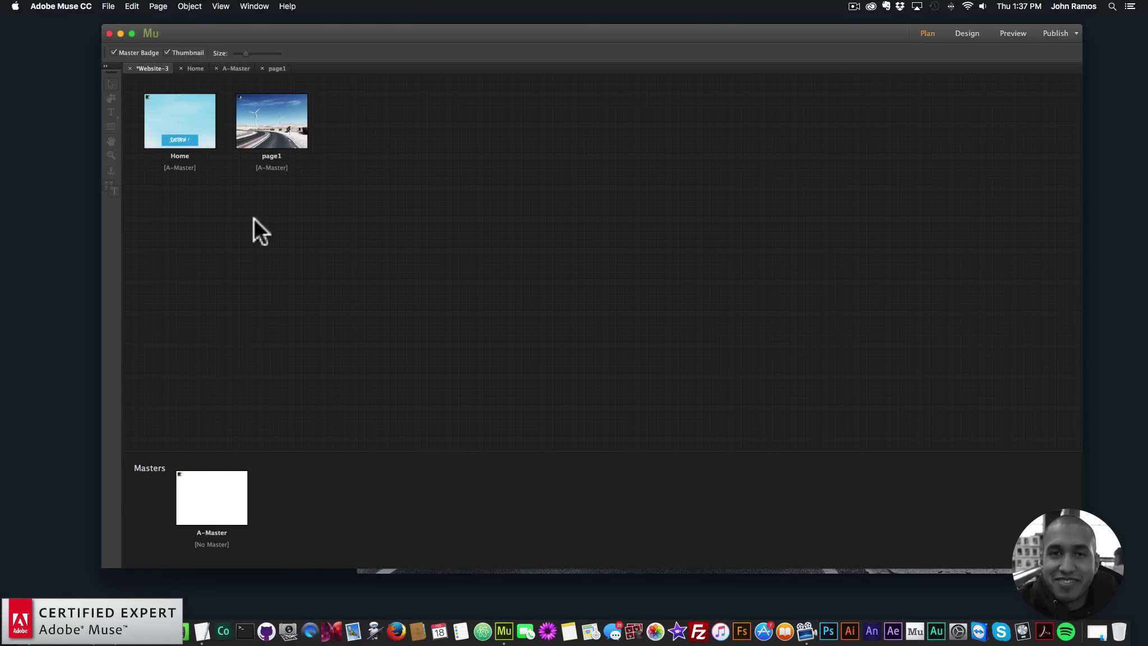
double_click(206, 507)
drag(312, 131, 313, 129)
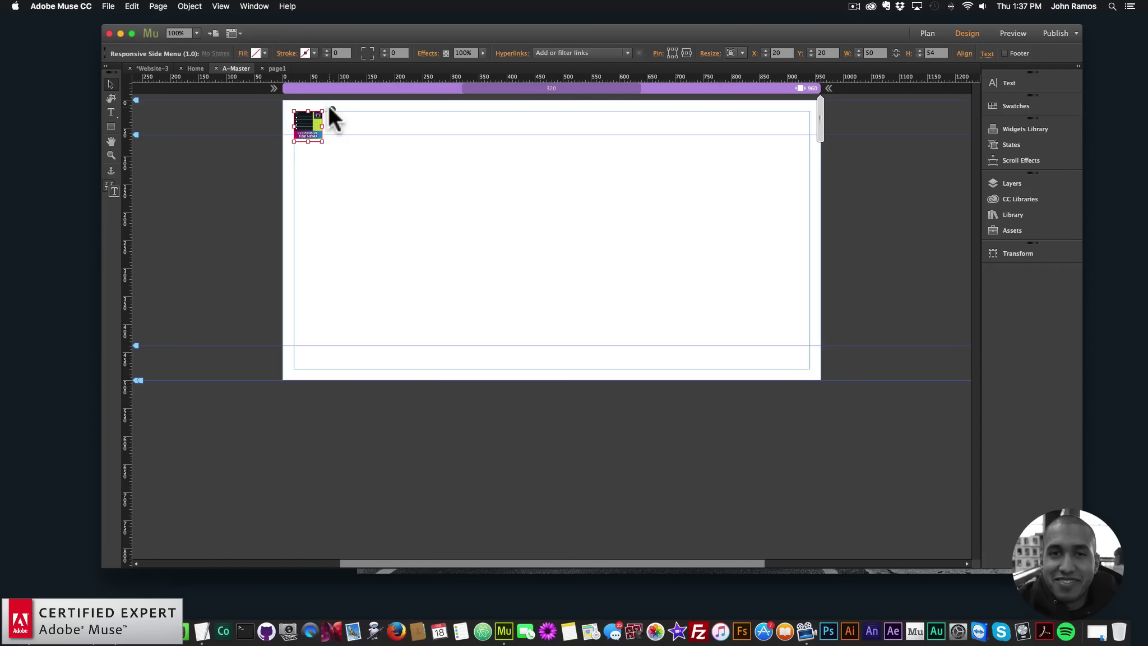
click(331, 109)
scroll(473, 282, down, 10)
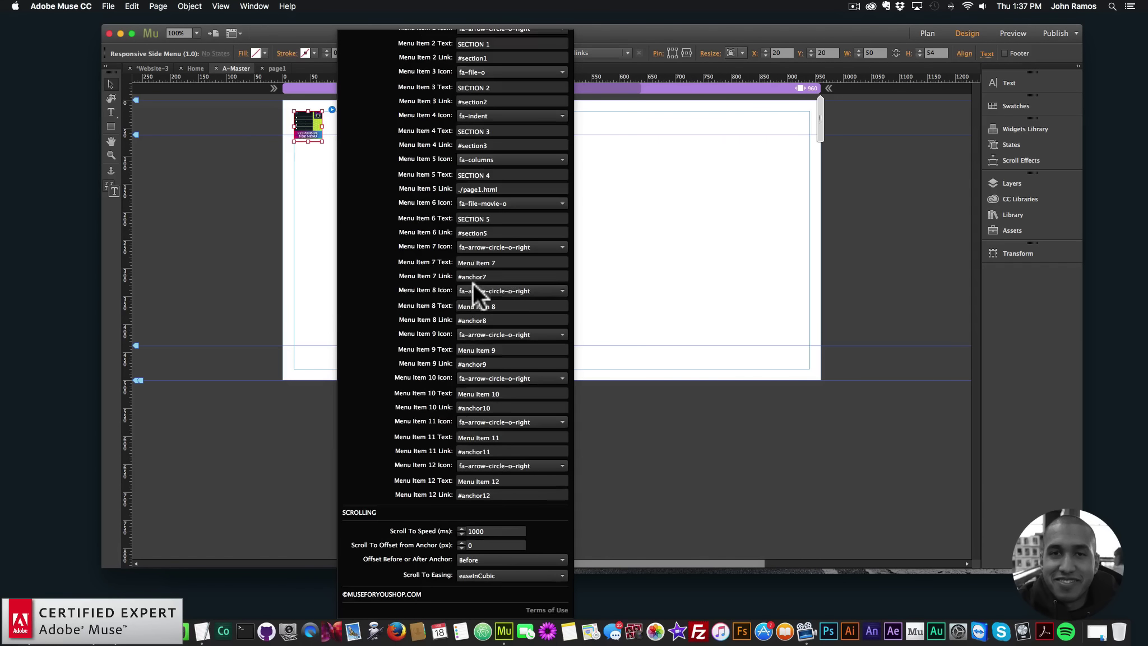
Set the Menu Item 1 Link to ./index.html and close the widget options.
scroll(481, 297, up, 10)
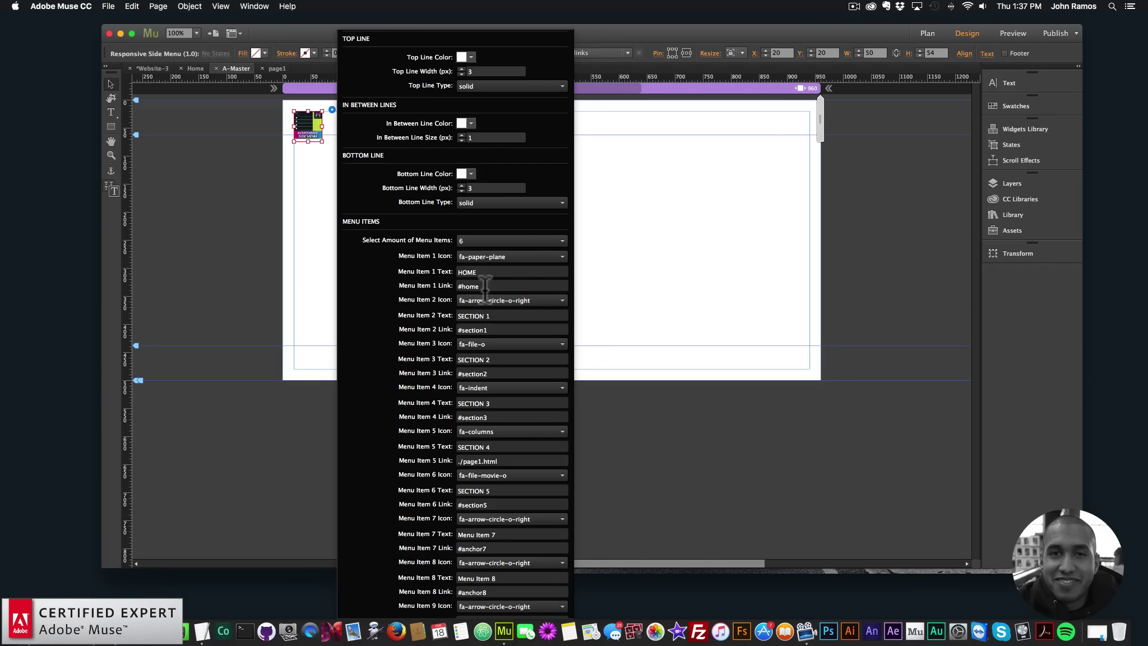
key(super+a)
text(./)
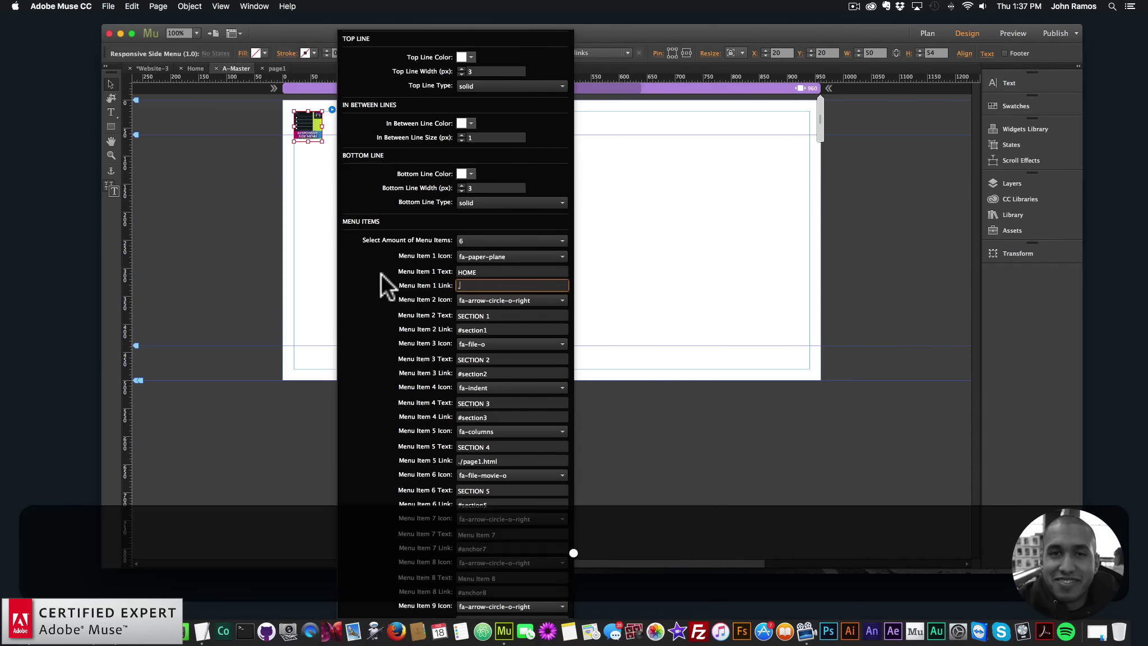
text(index.html)
key(Return)
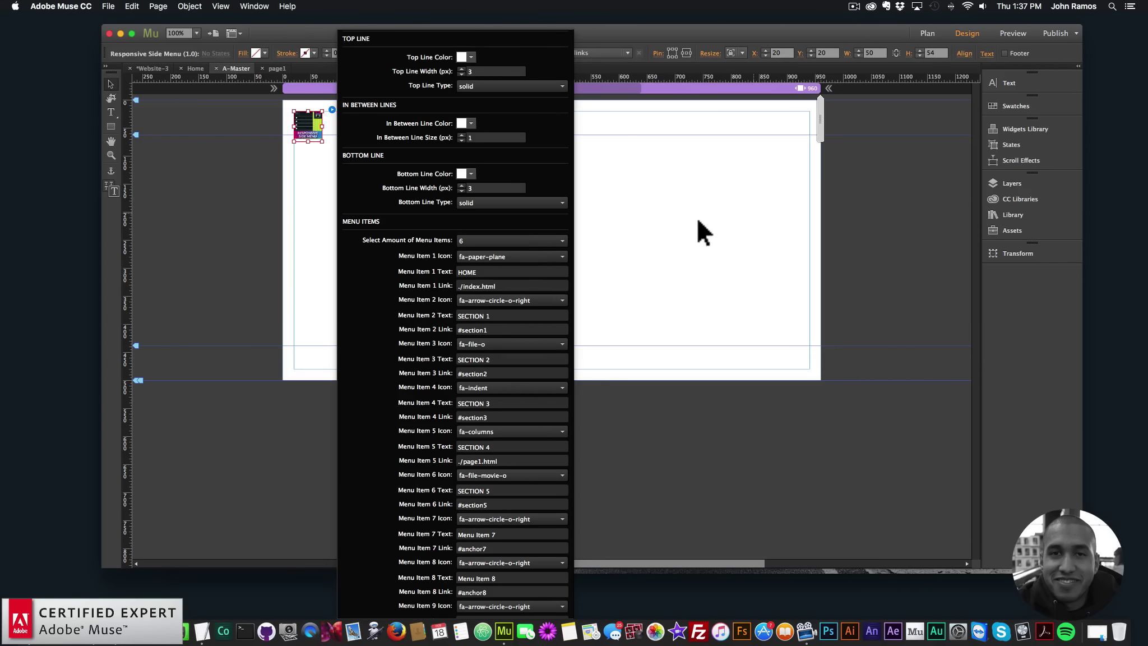
click(685, 221)
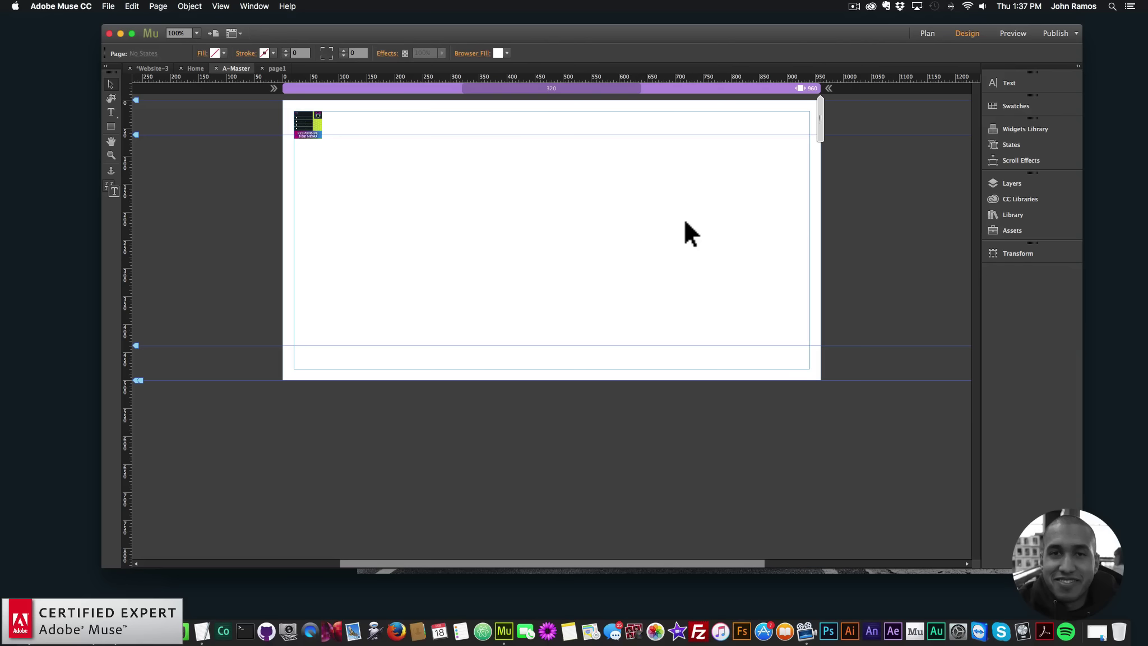
Open the Home page from the site plan and preview the site in the browser.
click(927, 34)
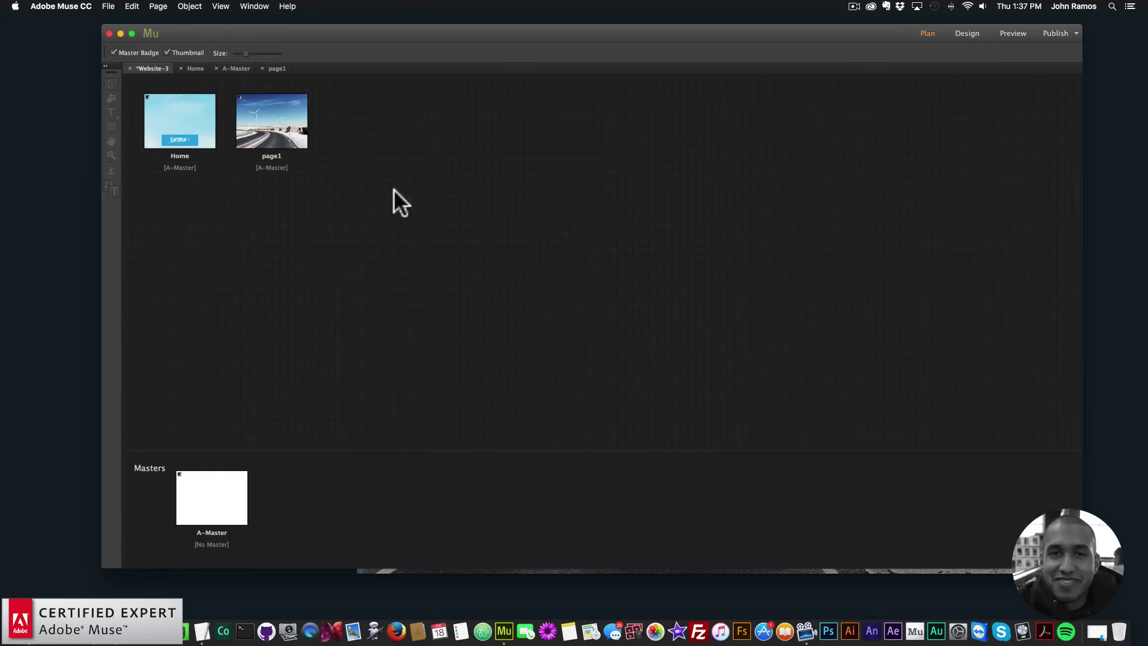
double_click(188, 129)
click(108, 6)
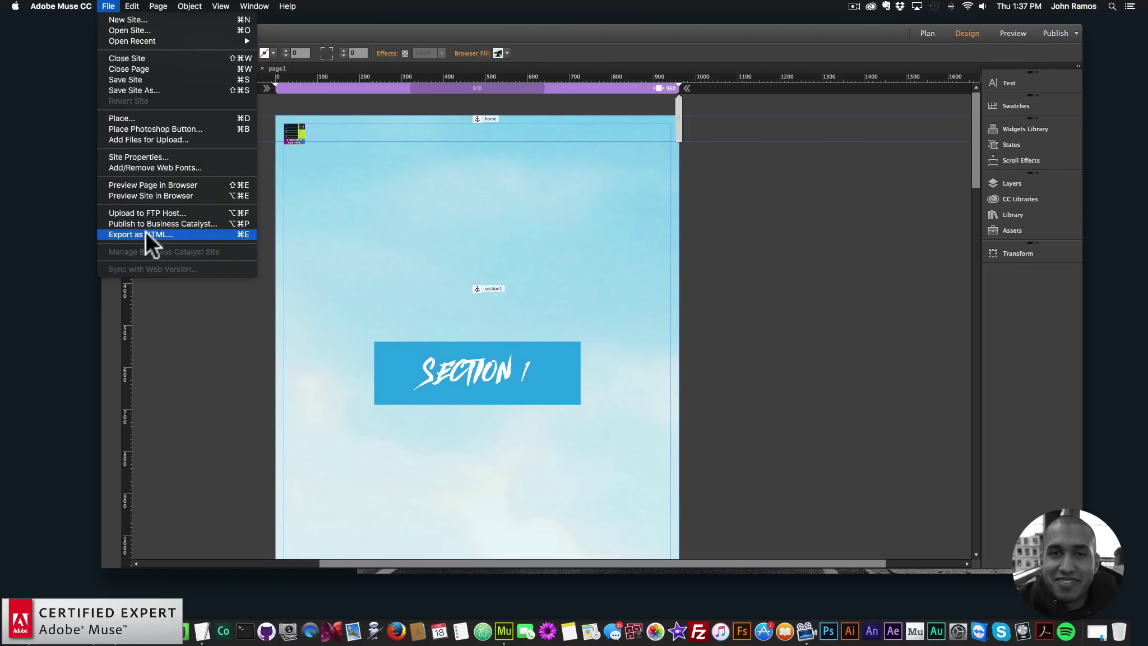
click(146, 197)
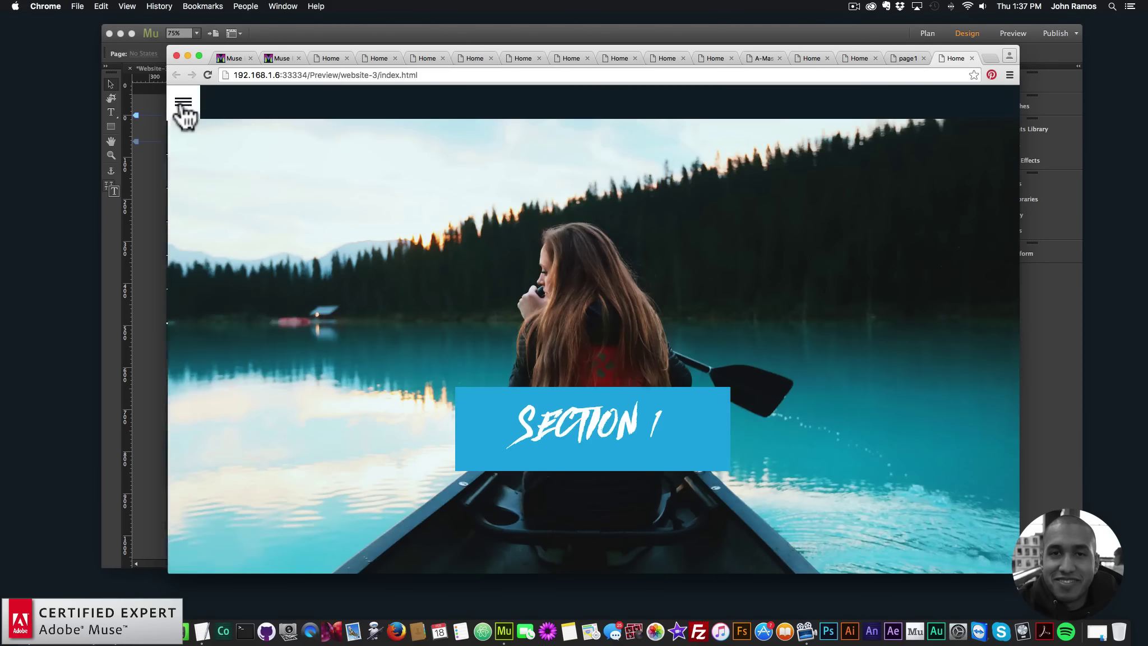
Try the side menu's Home link in the preview and follow the Section 4 link to page1.
click(183, 103)
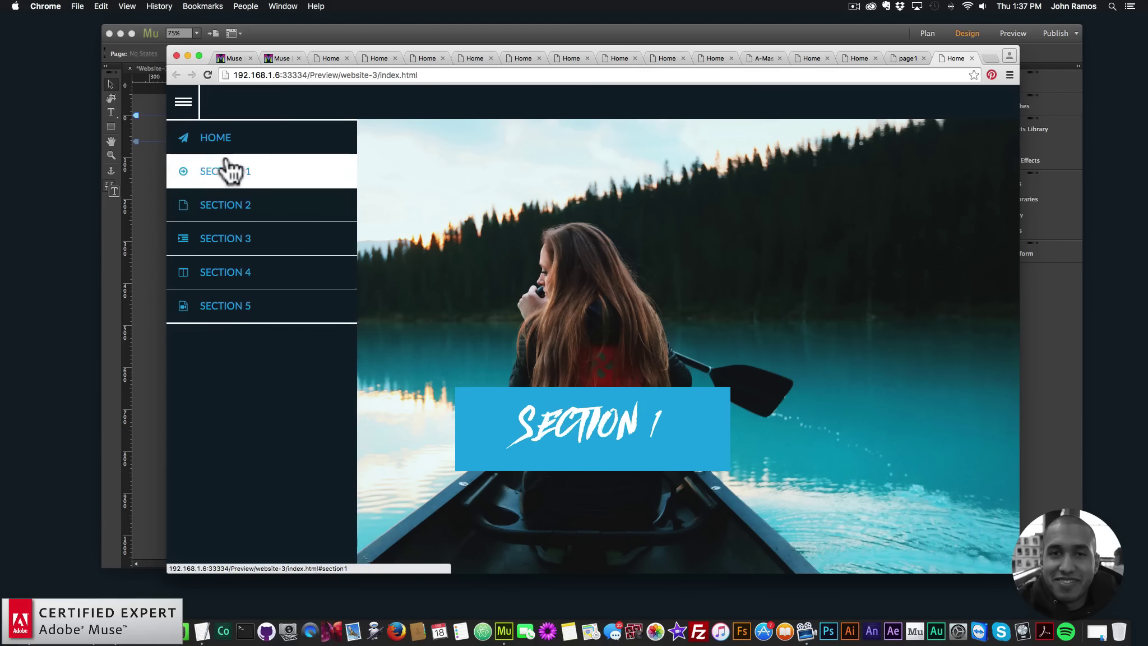
click(220, 141)
click(190, 107)
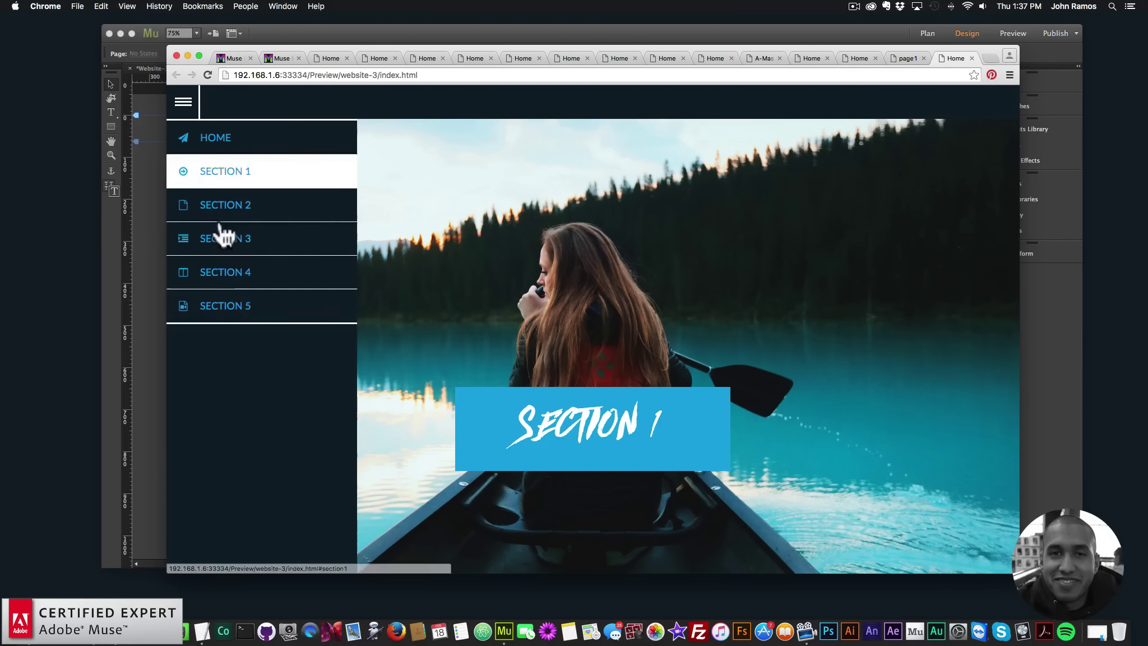
click(232, 247)
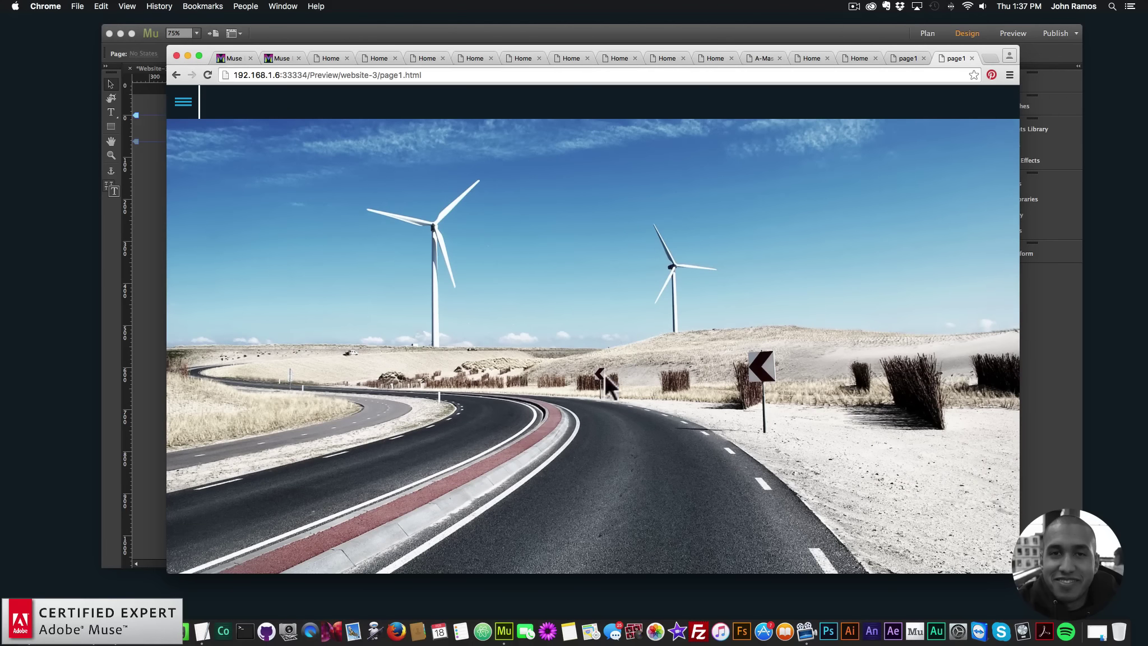
Follow the side menu's Home link from page1 and try its section links on the Home page in the preview.
click(174, 101)
click(221, 132)
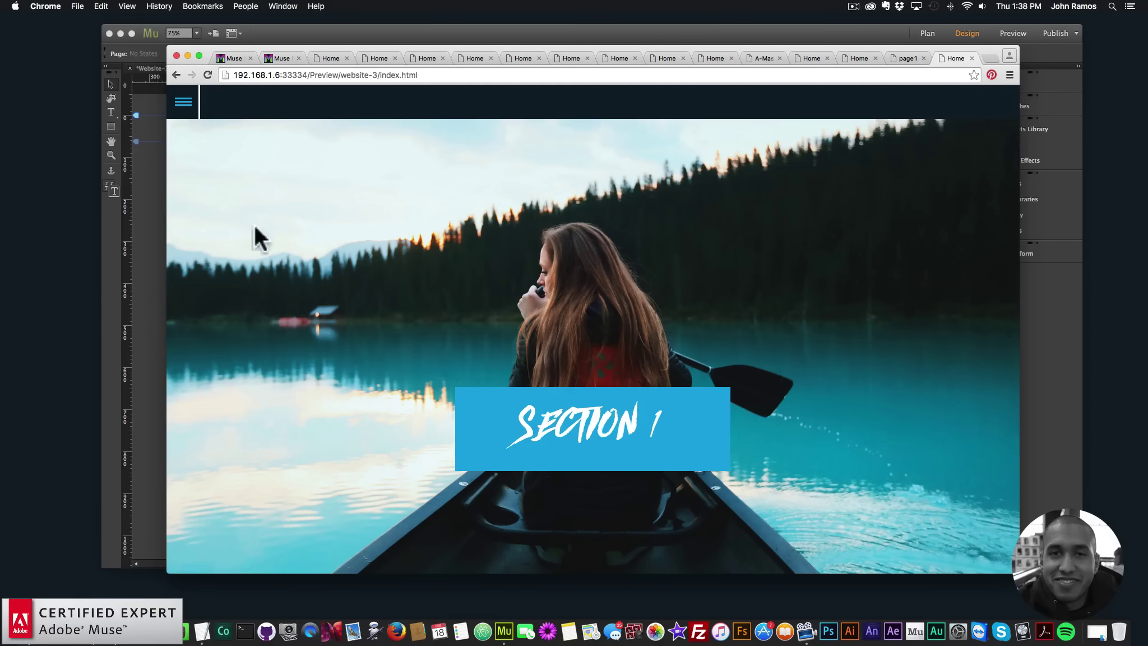
click(184, 102)
click(227, 205)
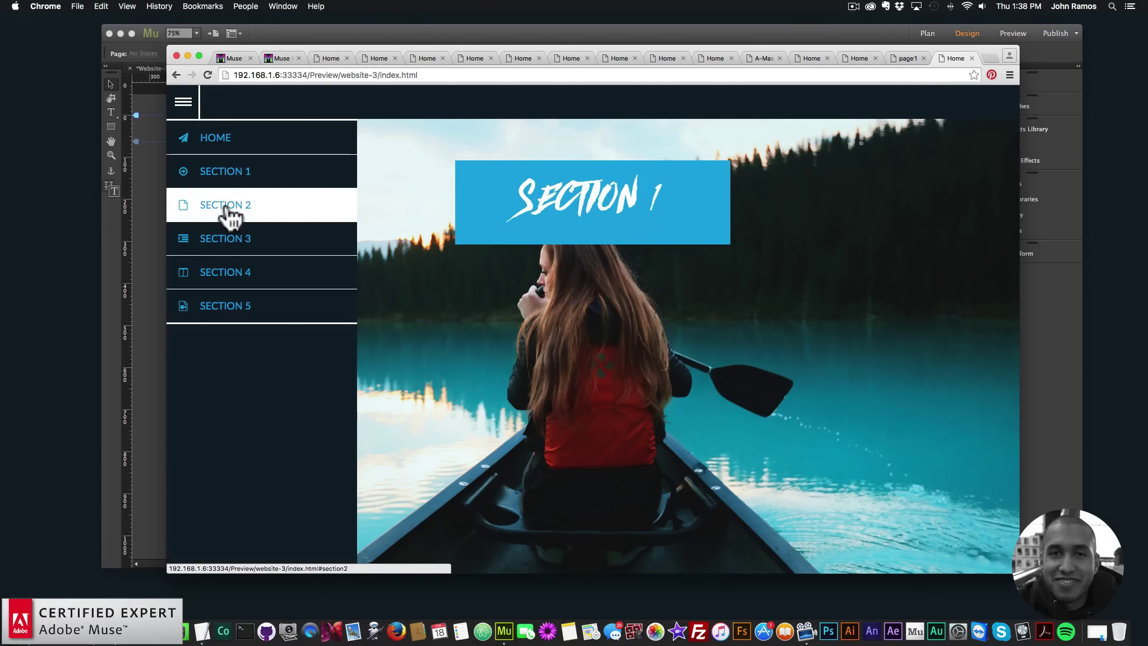
click(244, 312)
Switch to Adobe Muse, open A-Master from the site plan, and open the Responsive Side Menu options.
click(141, 230)
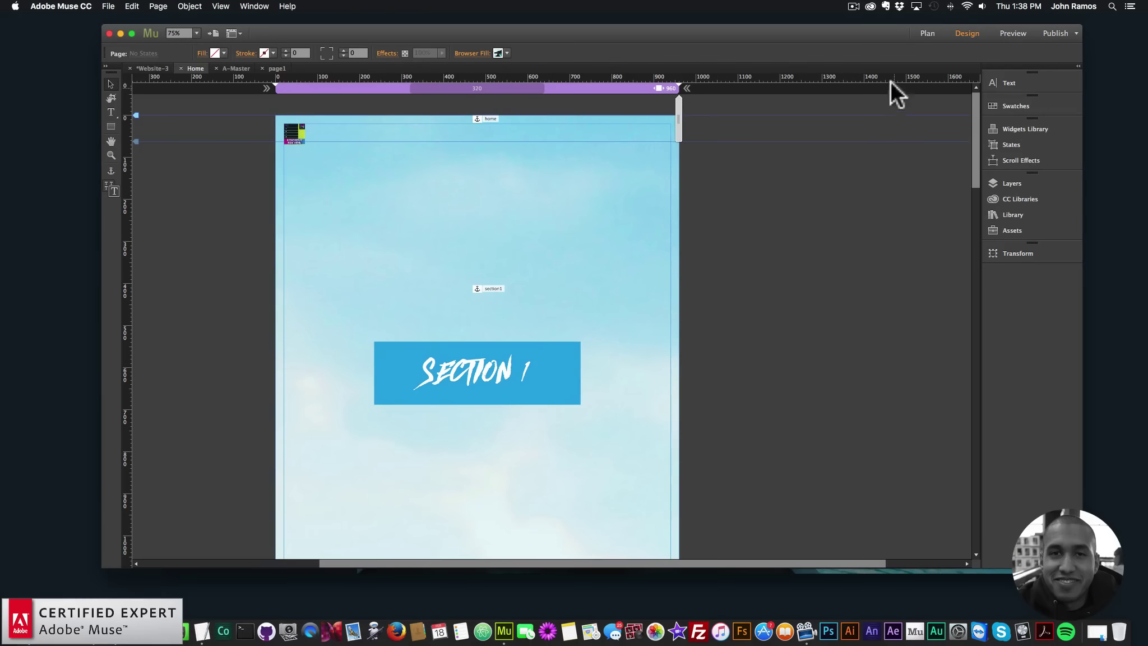
click(928, 33)
double_click(216, 489)
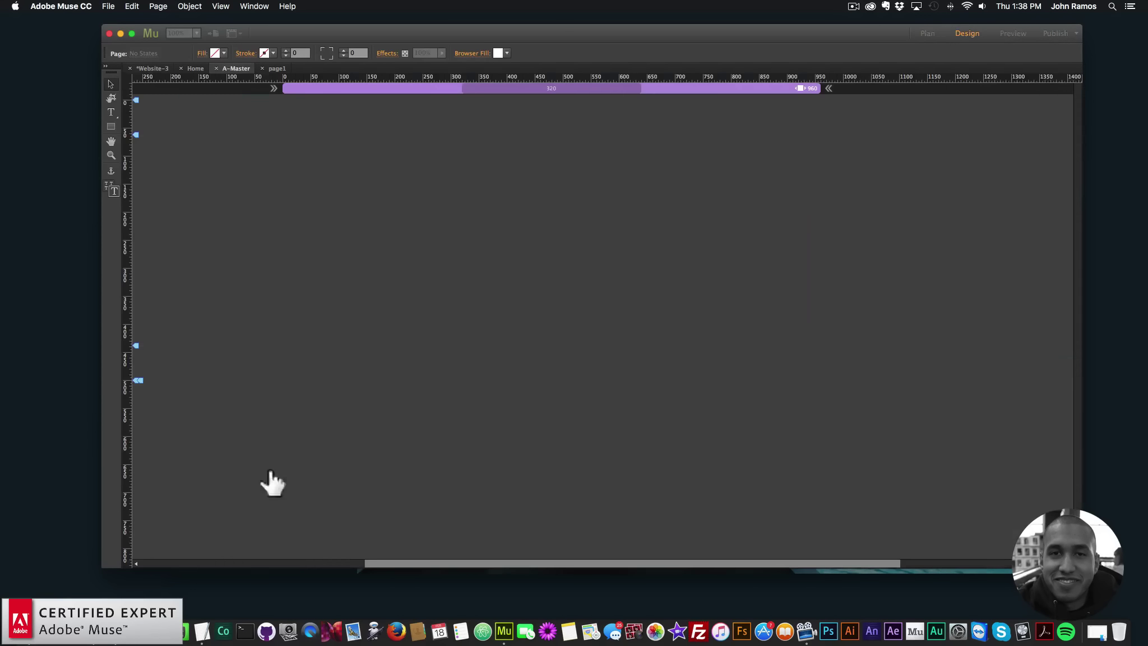
click(320, 128)
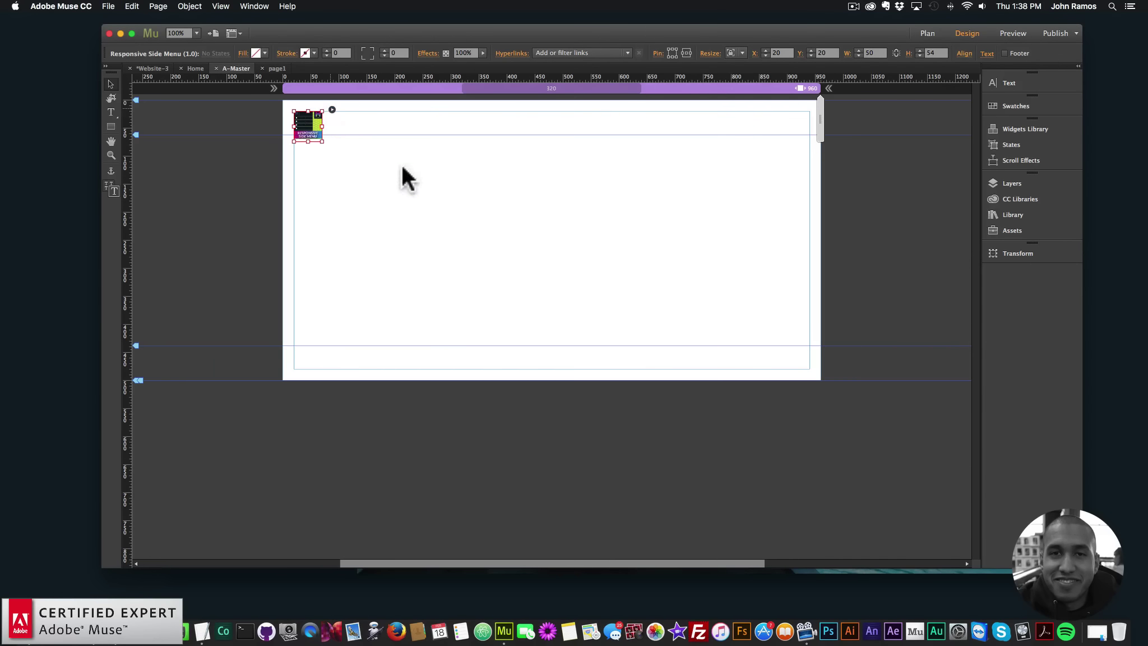
scroll(448, 258, down, 10)
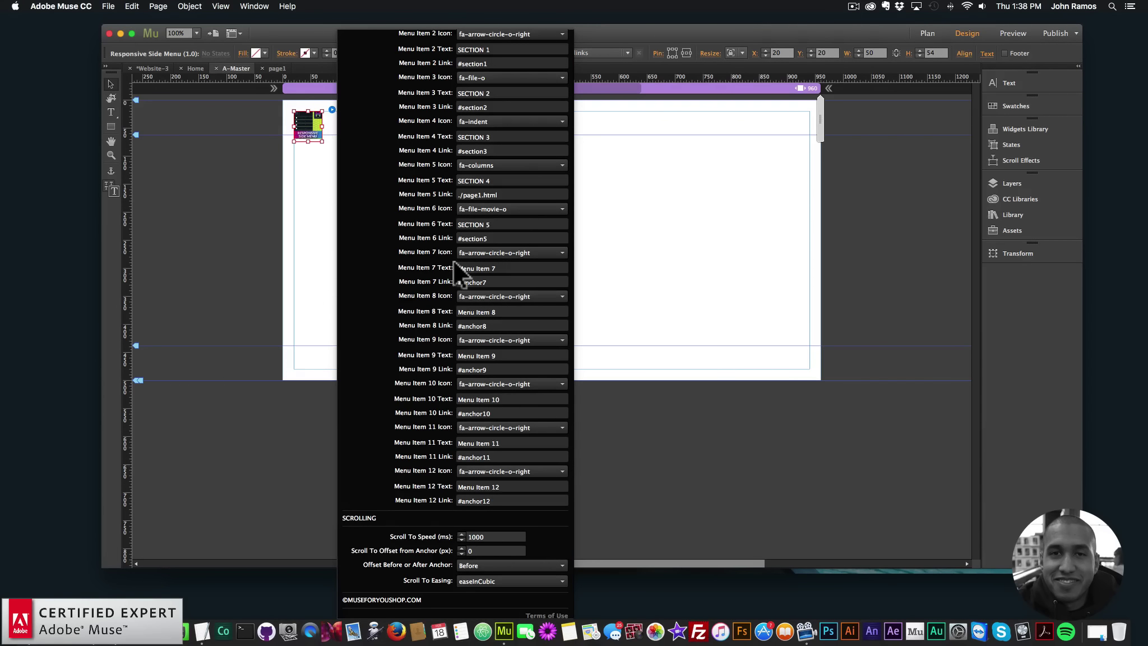
scroll(453, 263, up, 5)
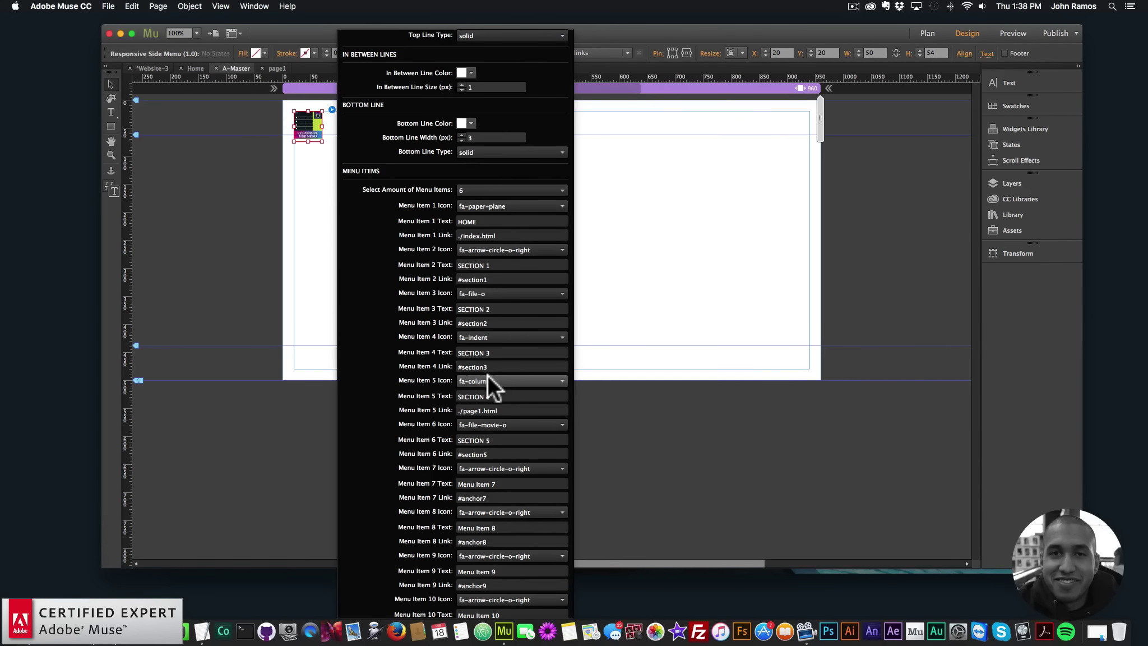
click(509, 410)
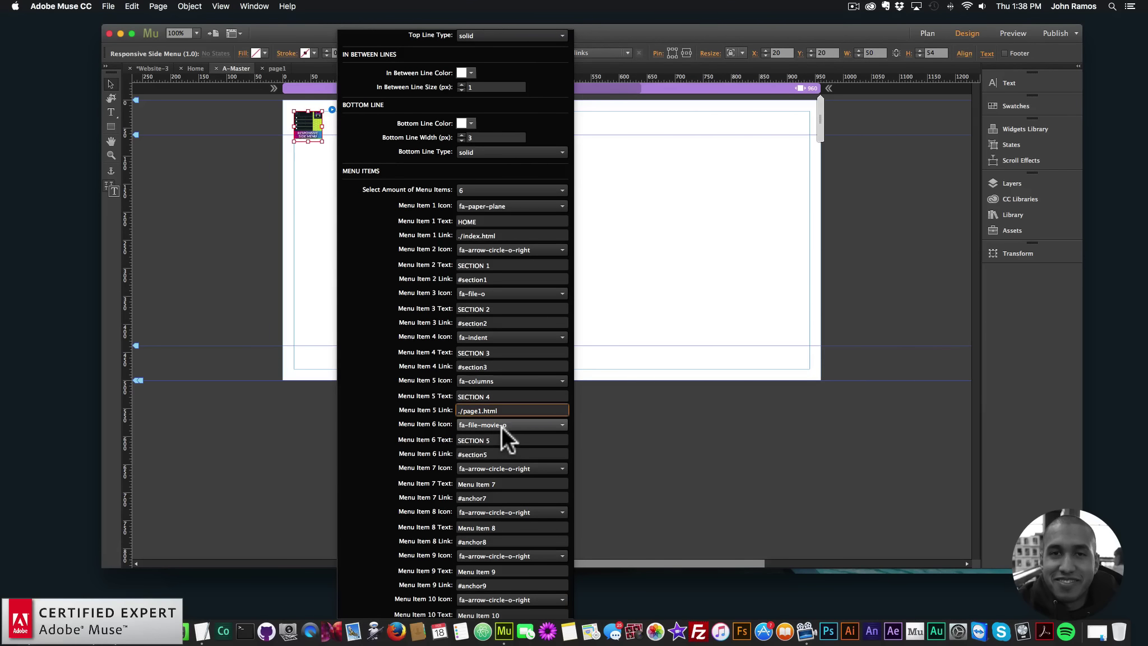
drag(492, 454, 432, 457)
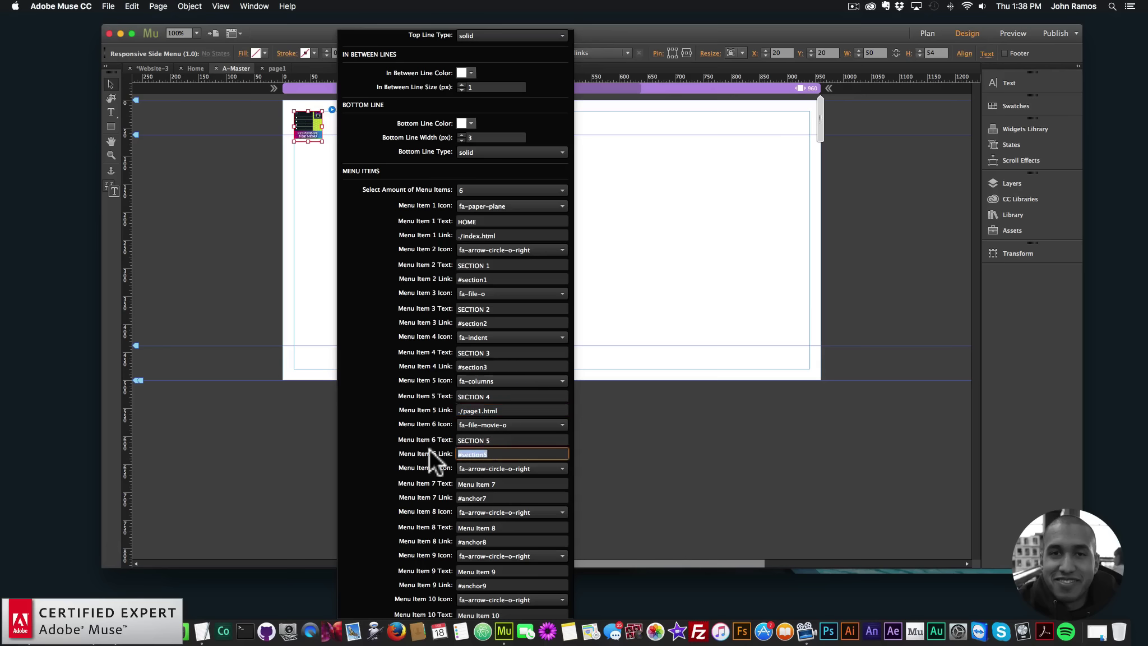
text(http)
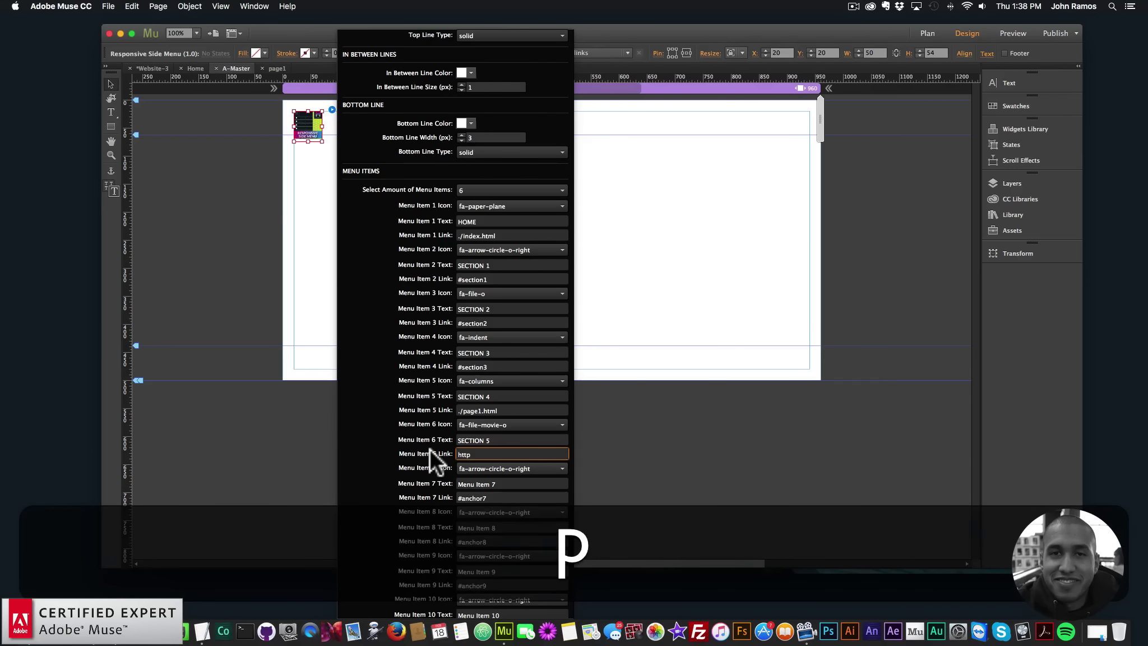
text(://)
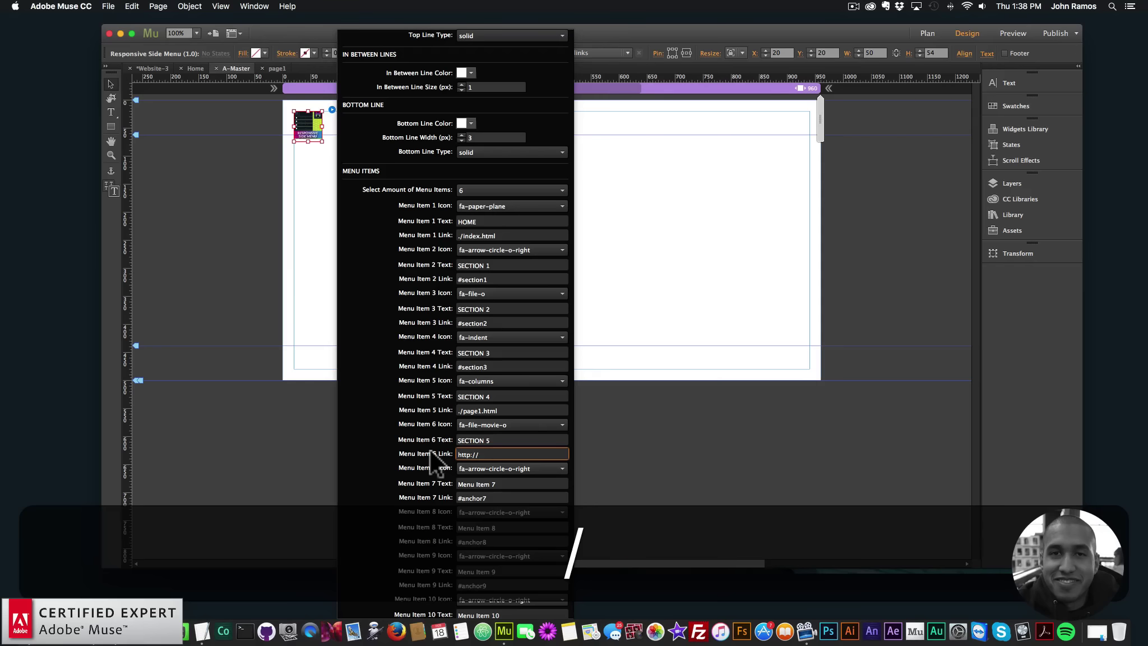
text(google.com)
key(Return)
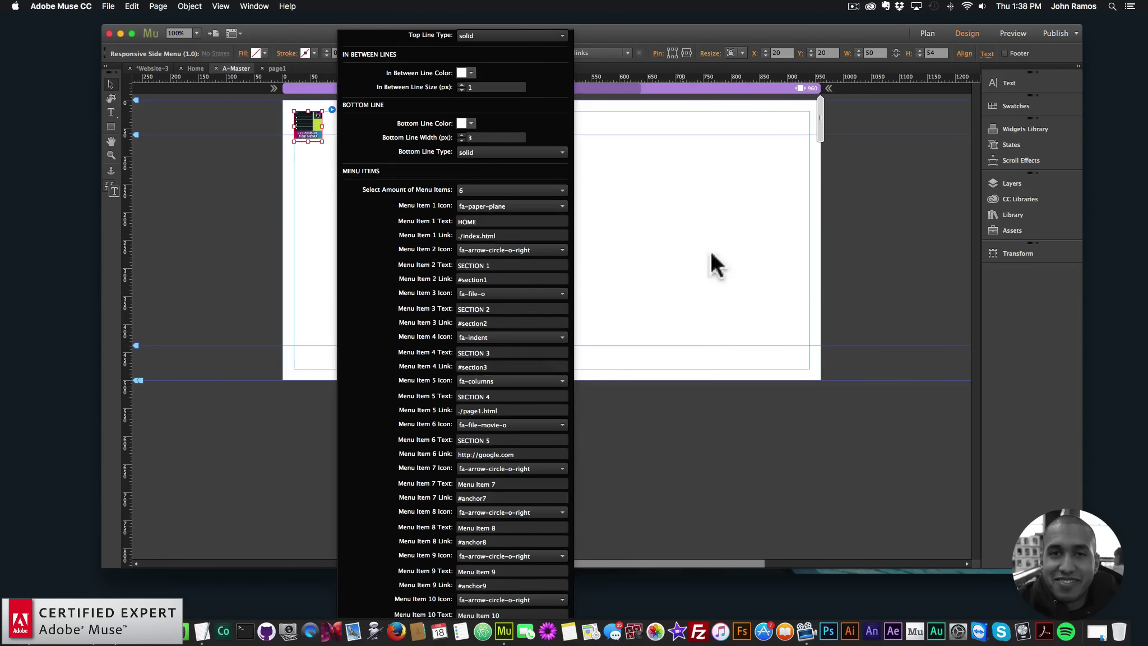
click(711, 250)
Open the Home page from the site plan and preview the site in the browser.
click(922, 34)
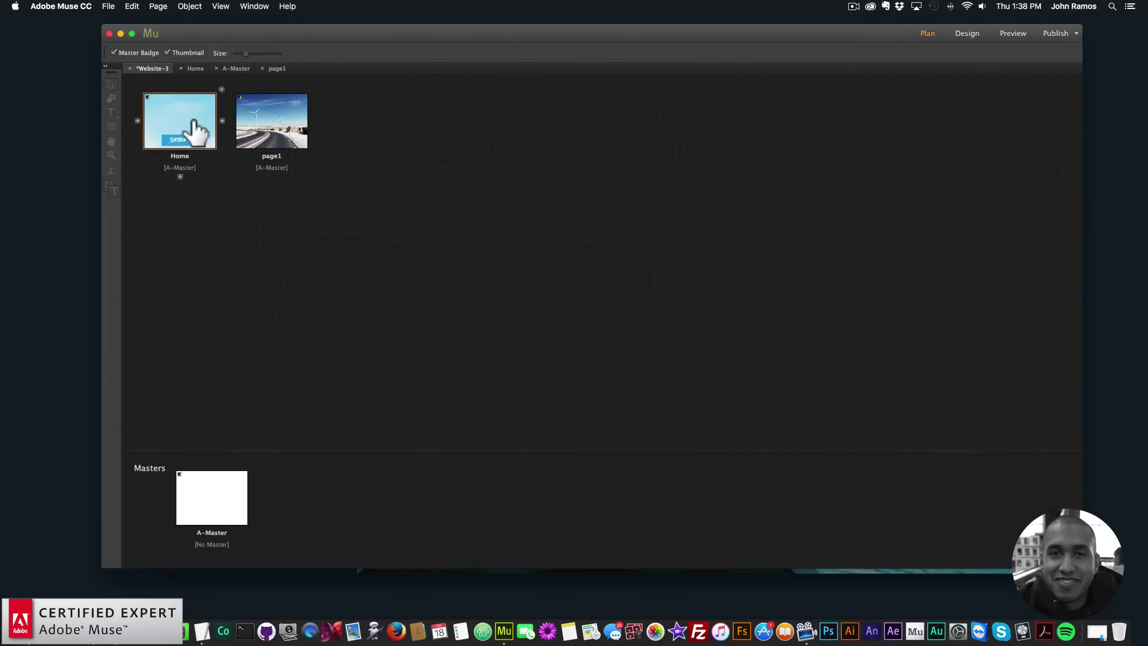
double_click(194, 129)
click(108, 7)
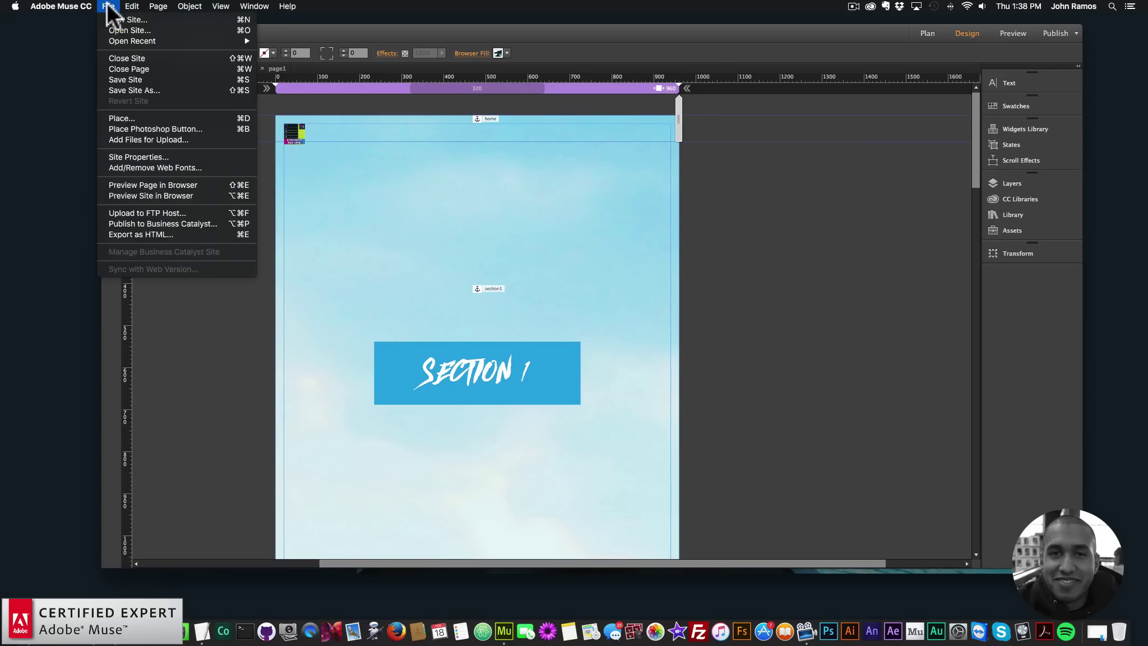
click(142, 196)
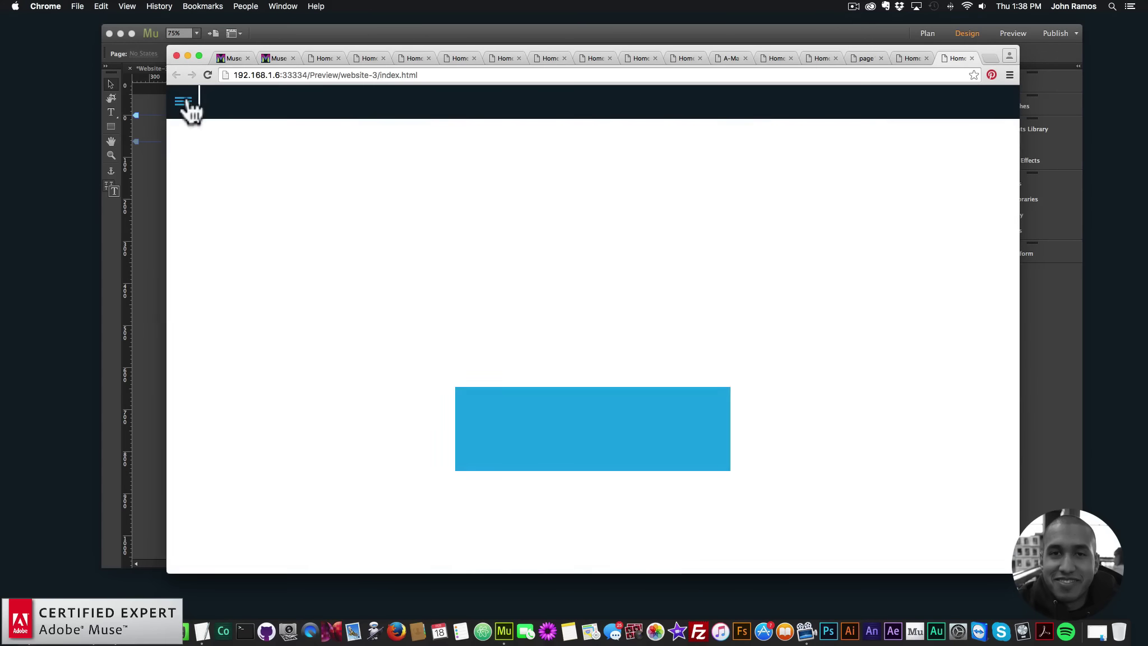
Follow the side menu's Section 5 link in the preview and go back to the Home page.
click(185, 102)
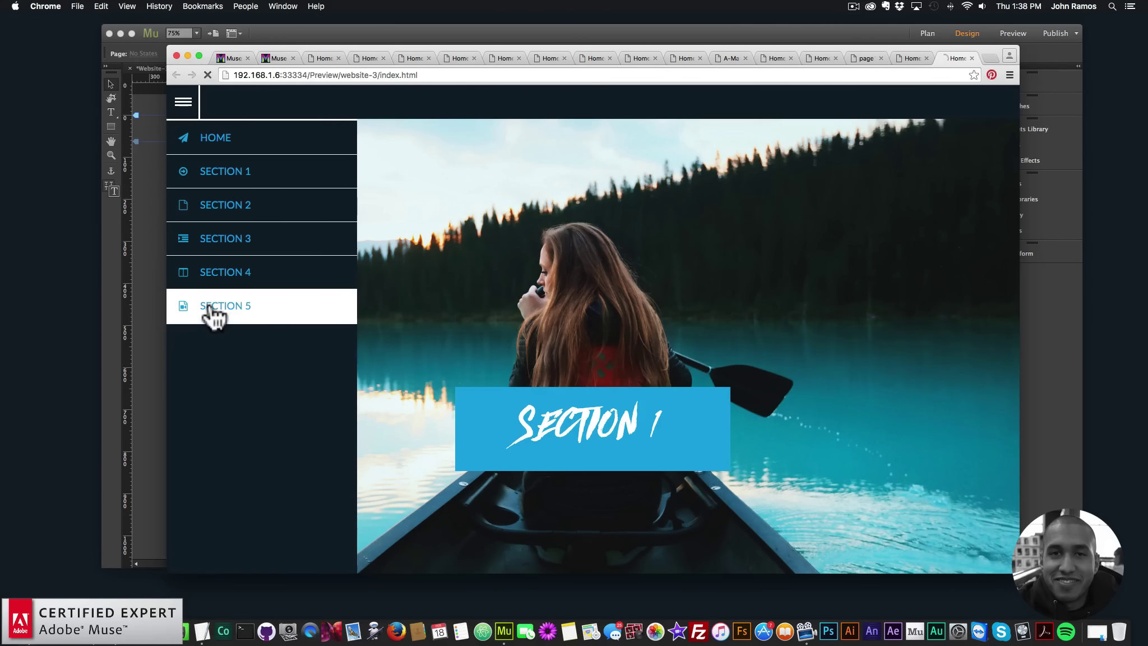
click(209, 304)
click(175, 73)
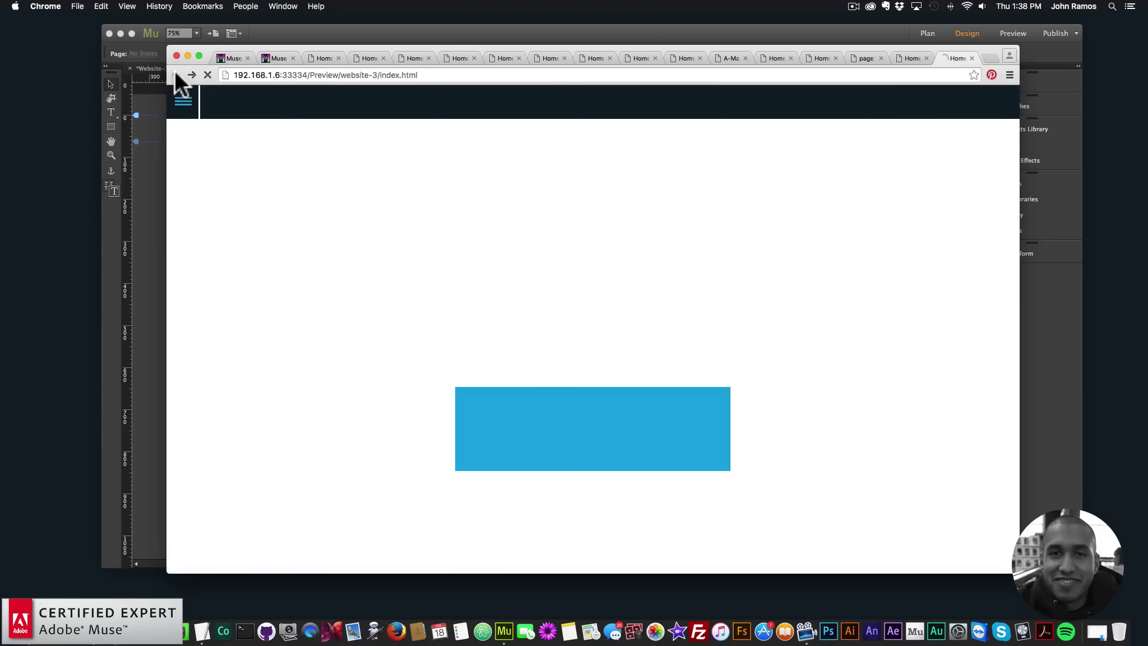
Return to A-Master in Adobe Muse through the site plan and reopen the Responsive Side Menu options.
click(142, 181)
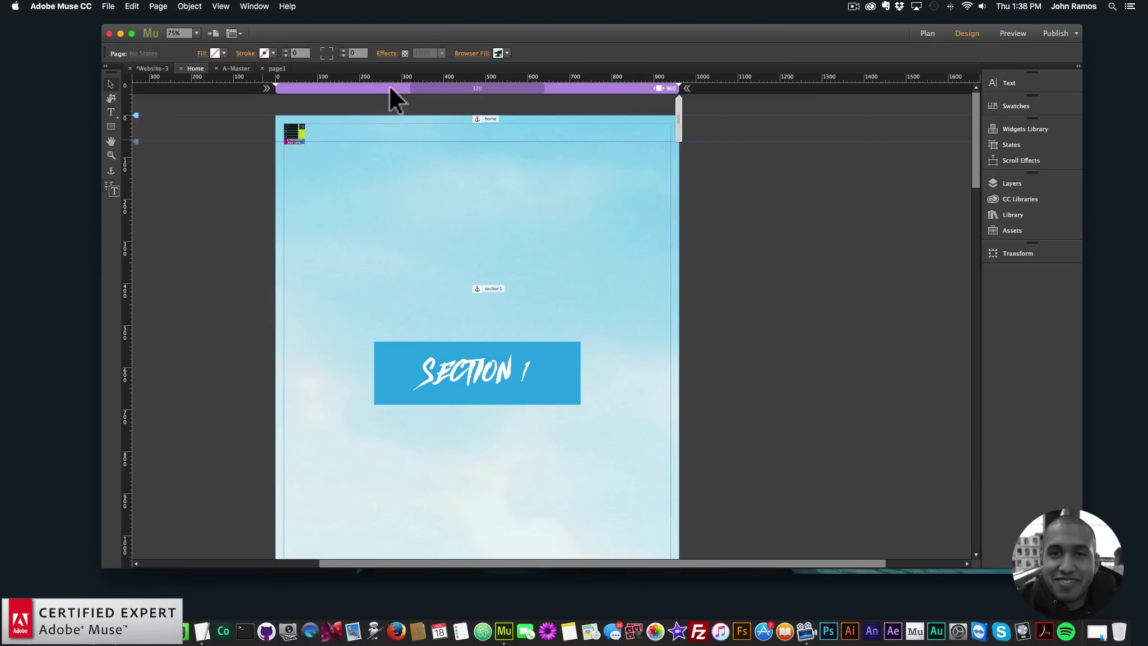
click(919, 35)
double_click(218, 492)
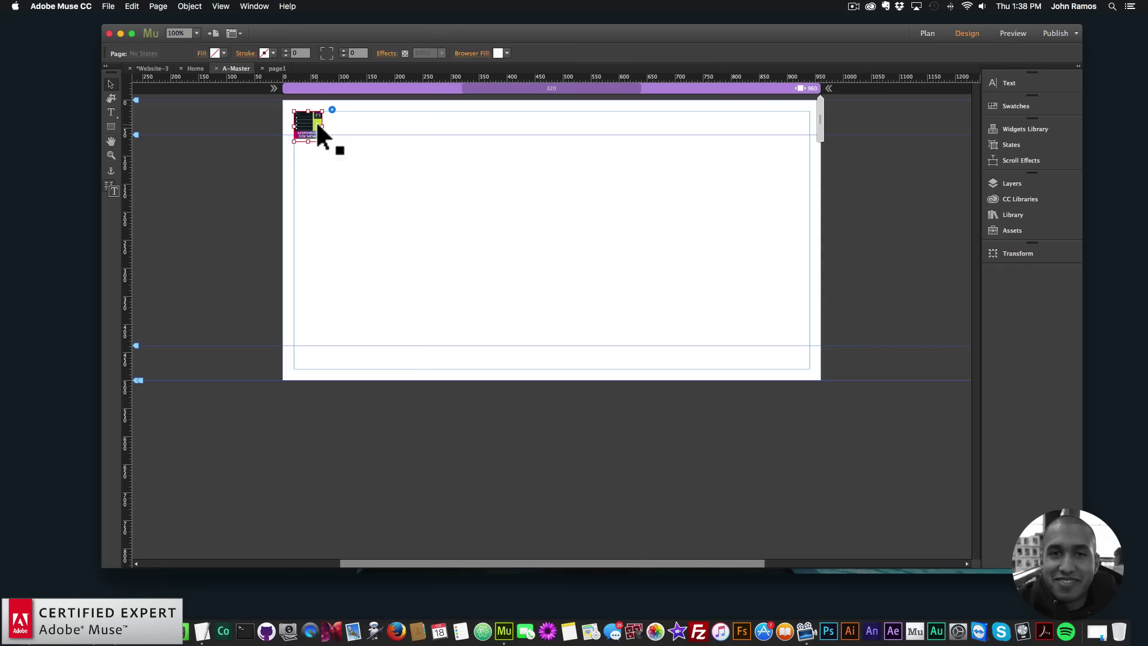
click(332, 110)
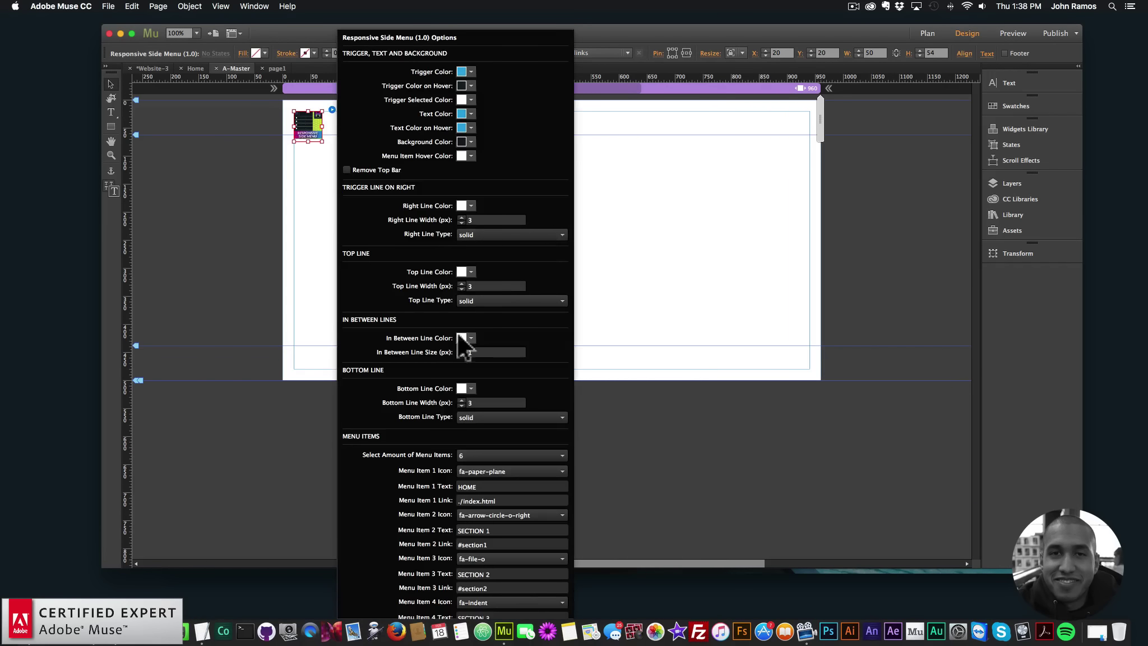
scroll(443, 393, down, 5)
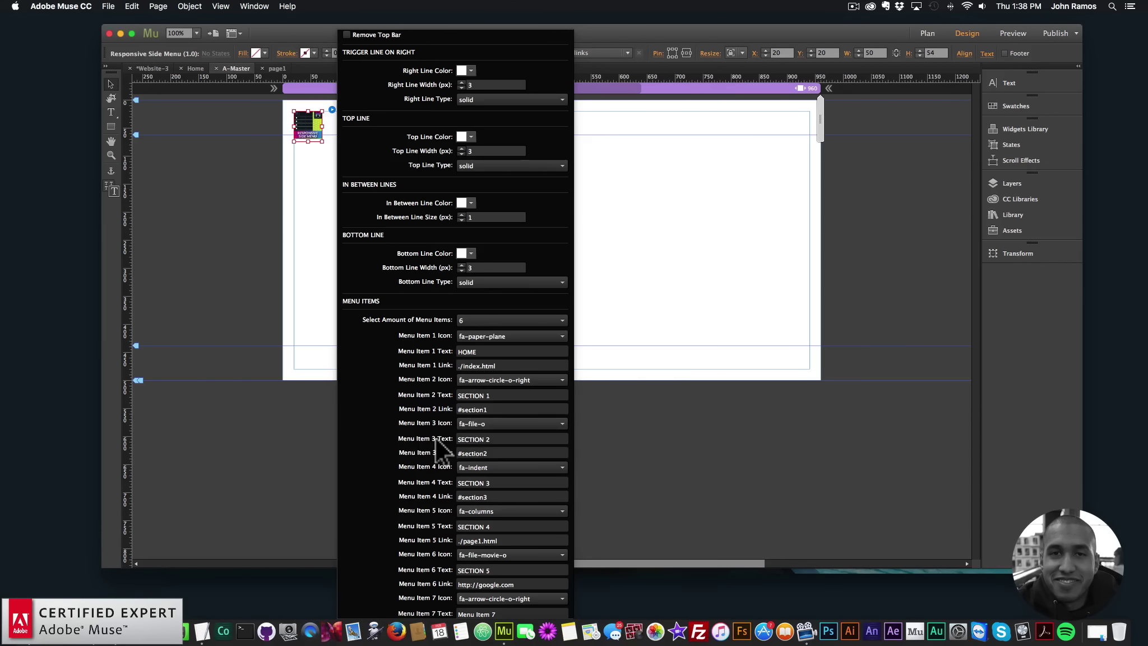
triple_click(489, 452)
text(http://)
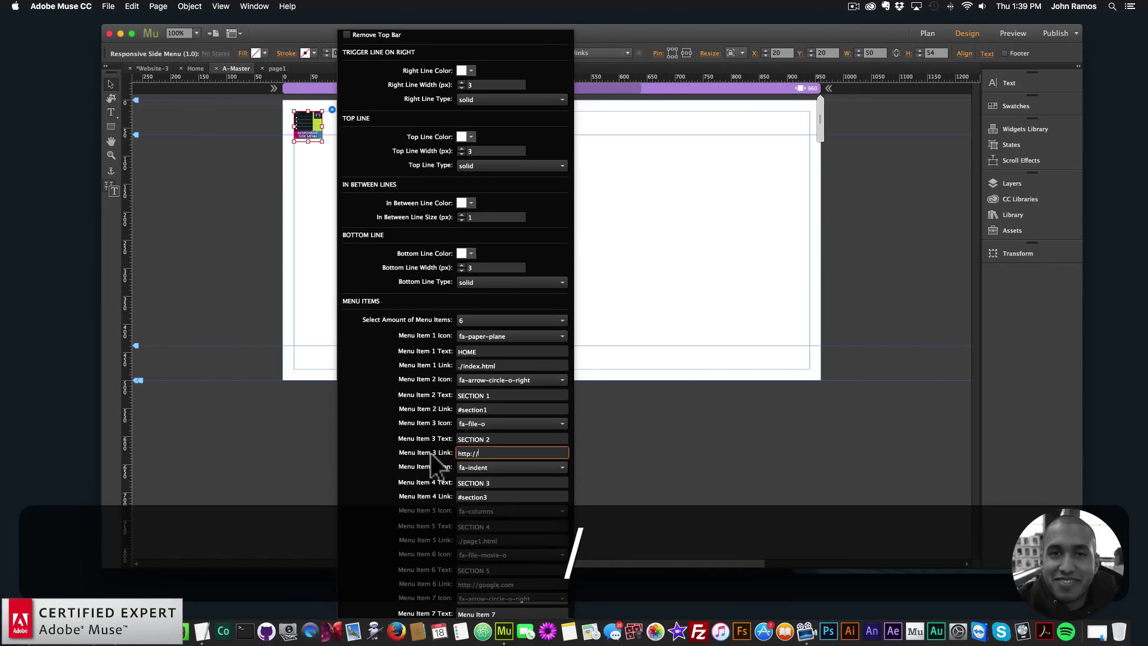
text(museforyoushop.com)
key(Return)
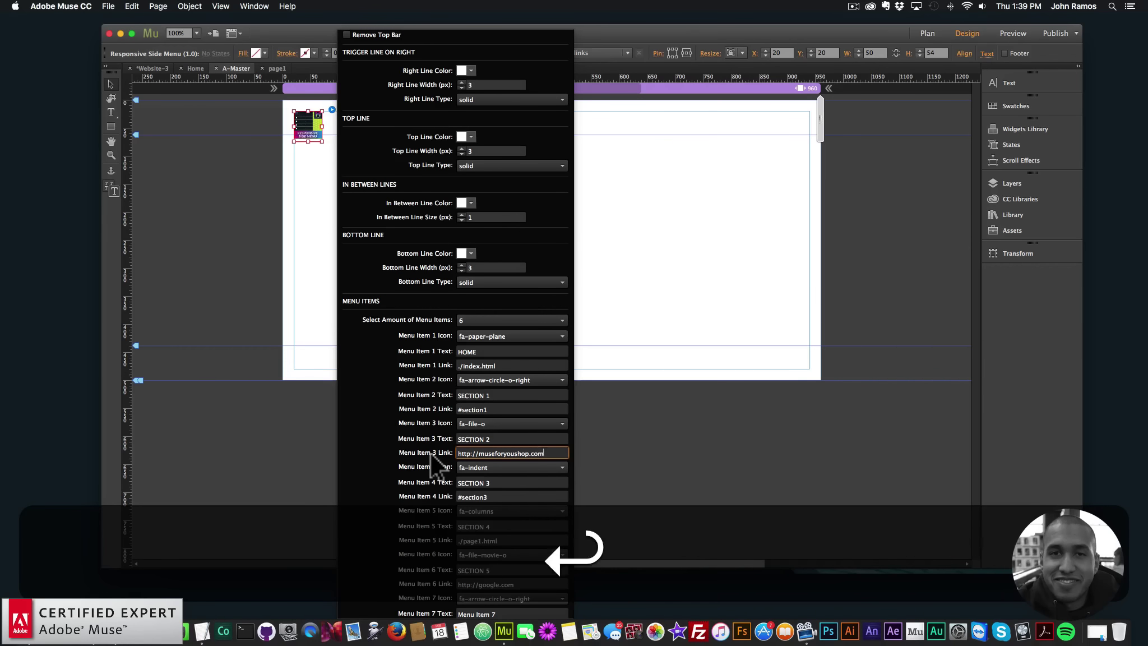
click(750, 236)
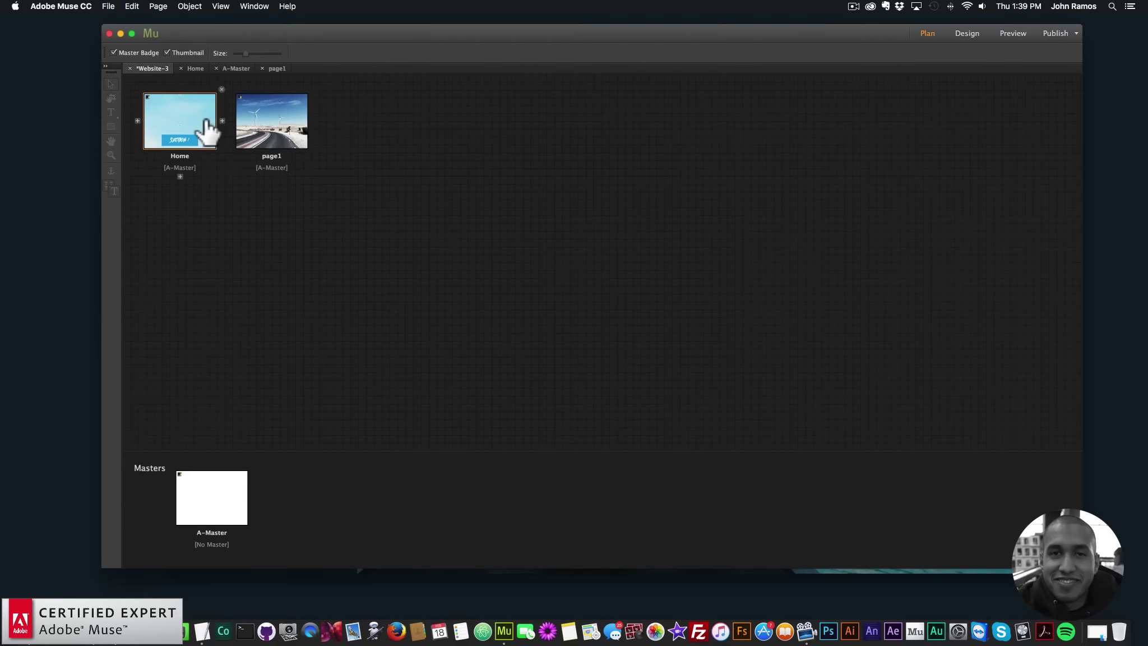
Open the Home page from the site plan again and preview it in the browser.
double_click(200, 118)
click(108, 6)
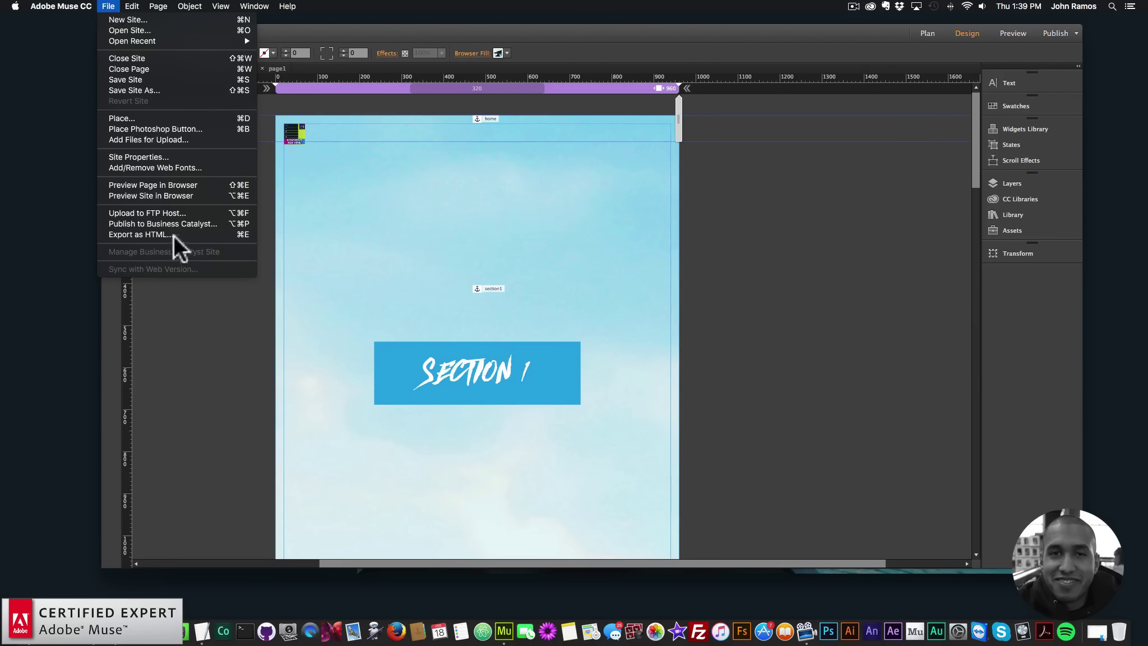
click(156, 187)
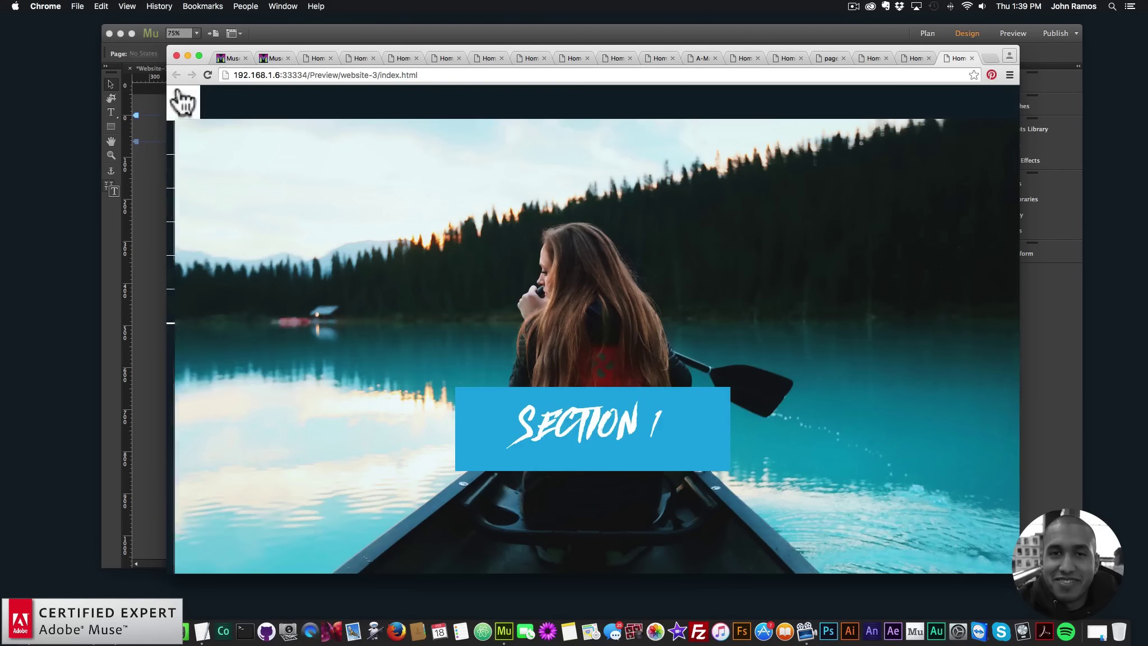
Follow the side menu's Section 2 link in the preview and go back to the Home page.
click(182, 100)
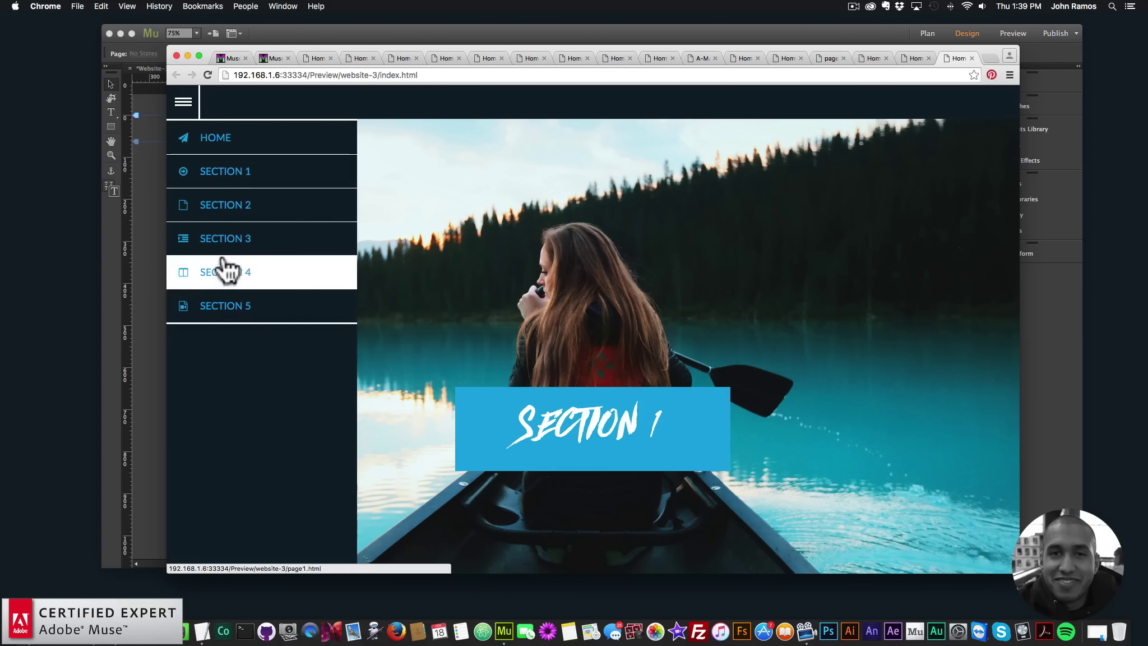
click(224, 205)
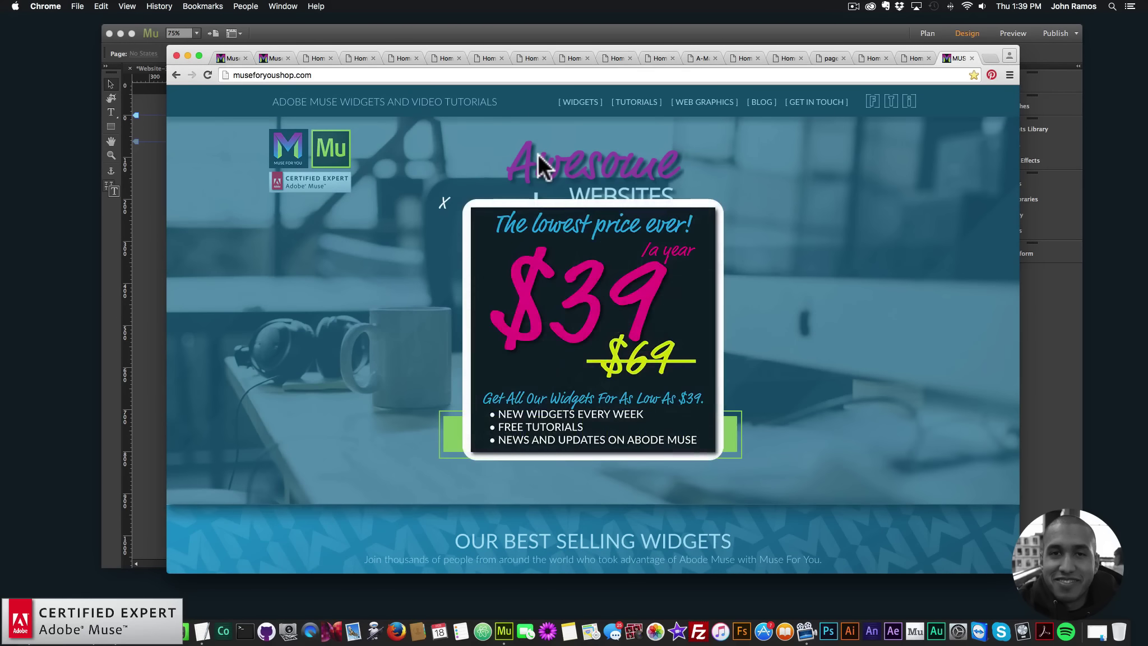
click(176, 73)
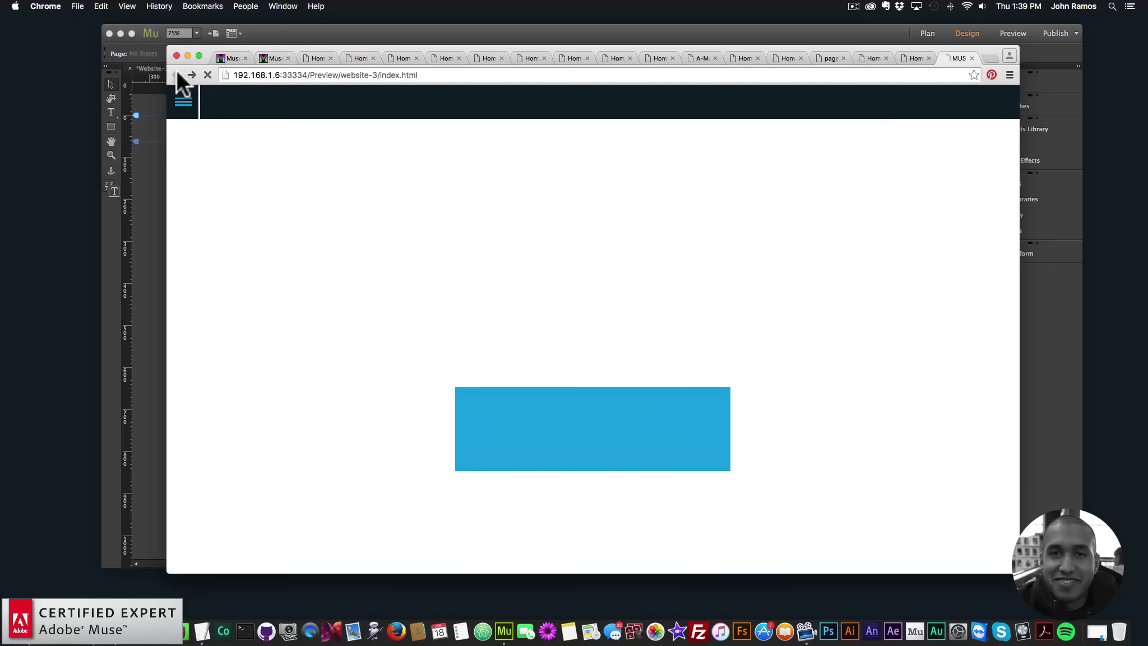
Try the side menu's Section 1 link, follow the Section 4 link to page1, and reopen the menu there.
click(184, 102)
click(218, 172)
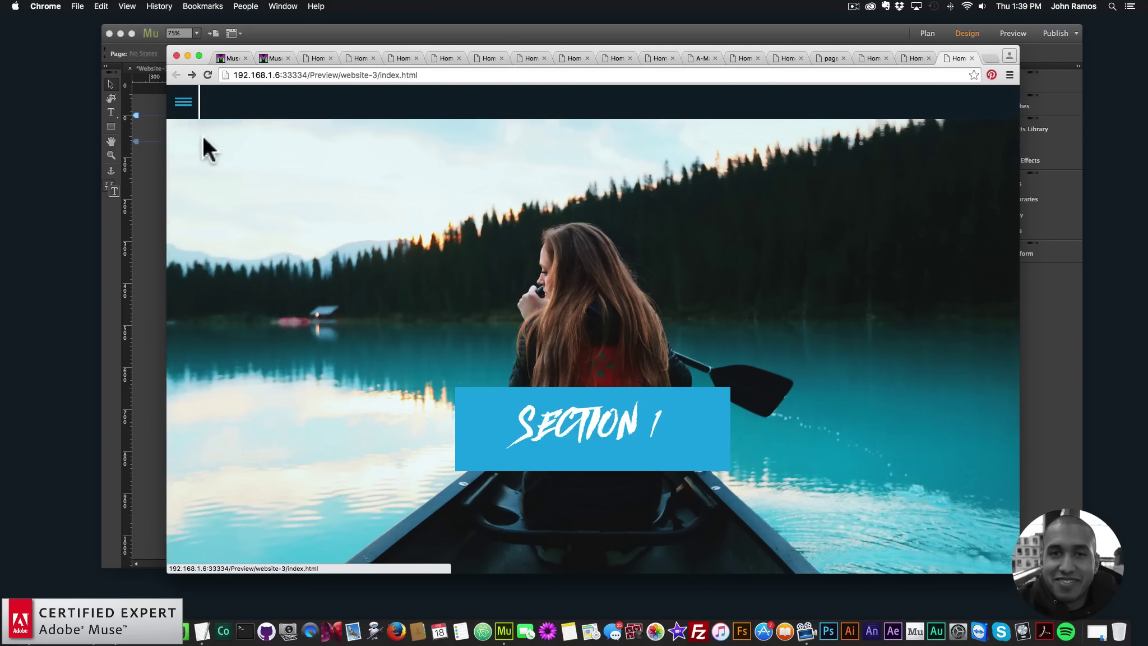
click(220, 177)
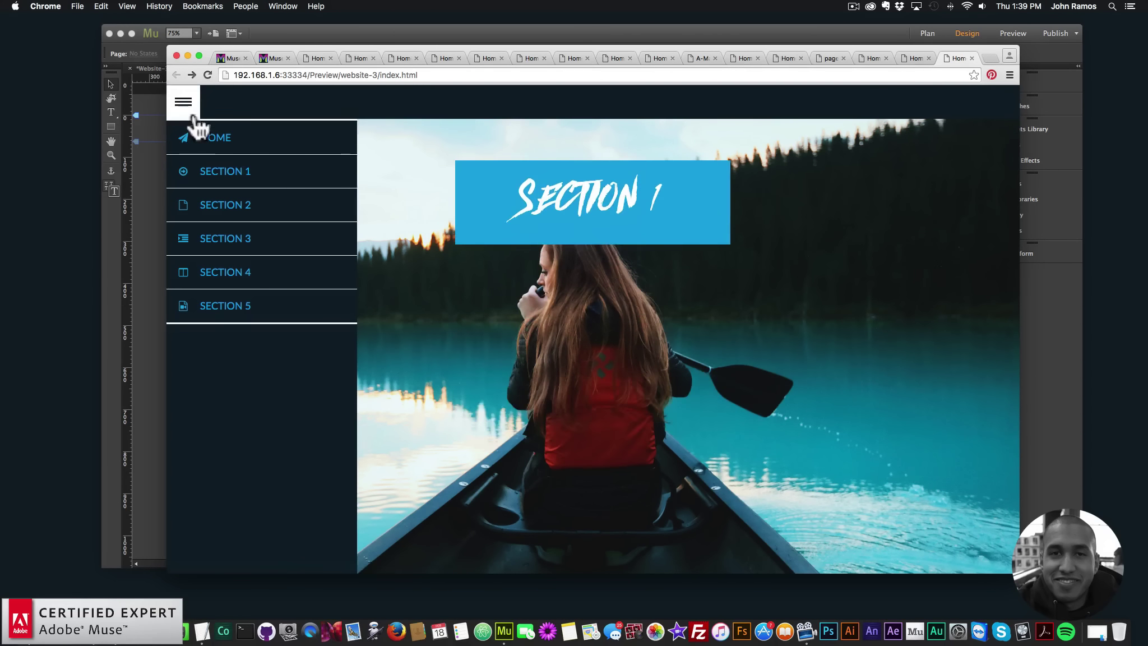
click(233, 277)
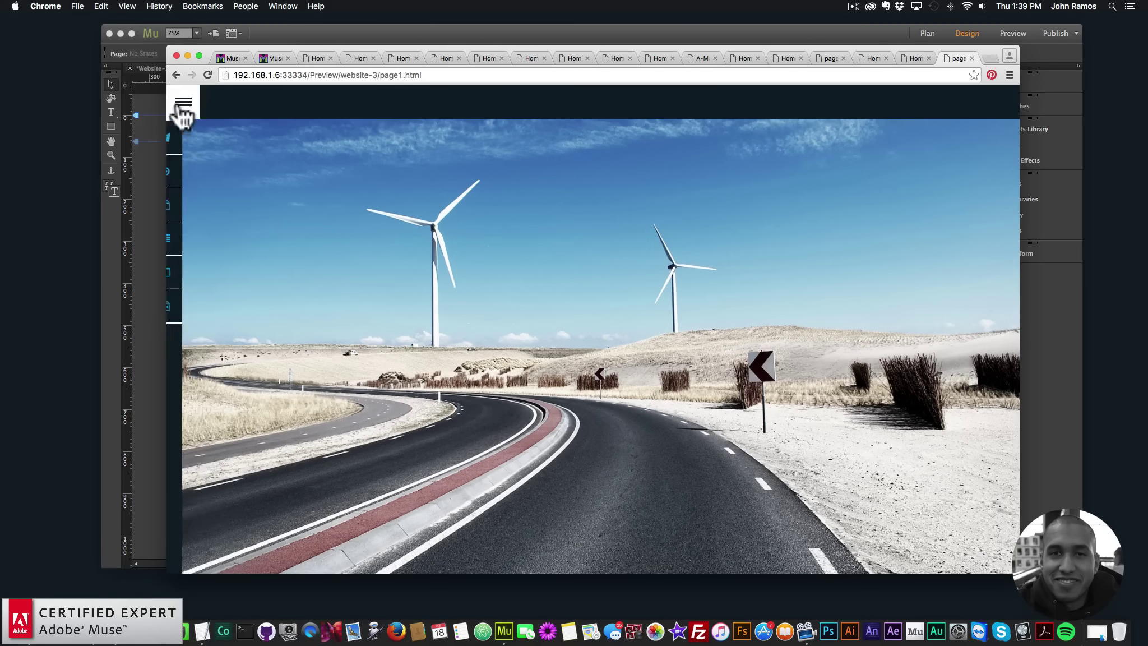
click(183, 102)
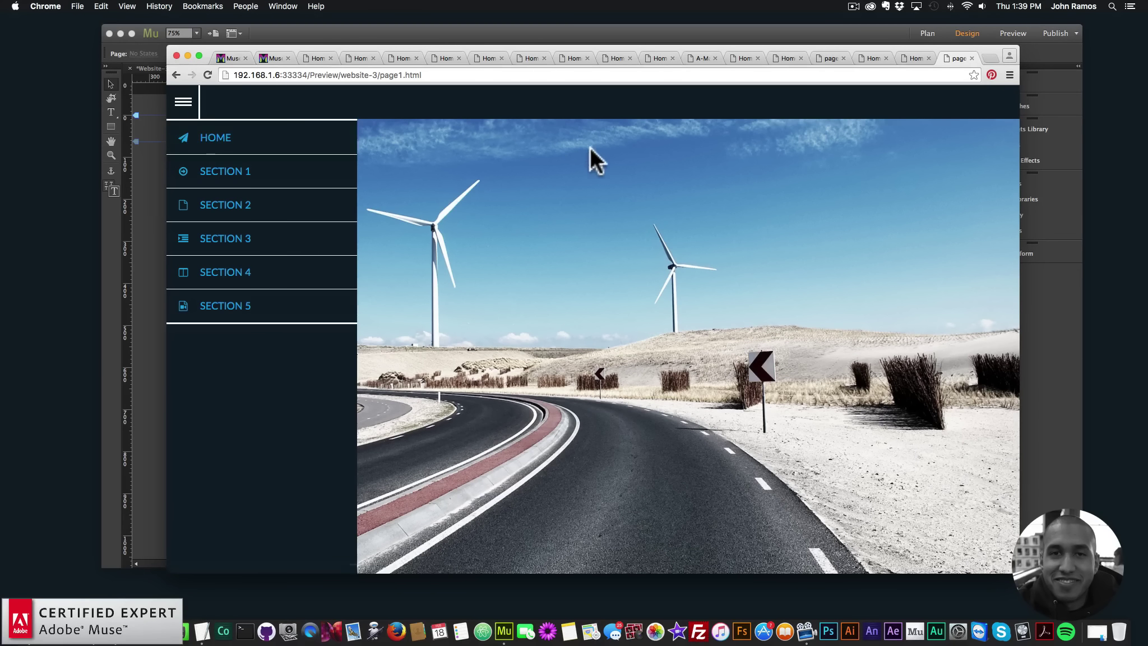
Search for "font awesome" in a new browser tab and open the Font Awesome website.
click(991, 57)
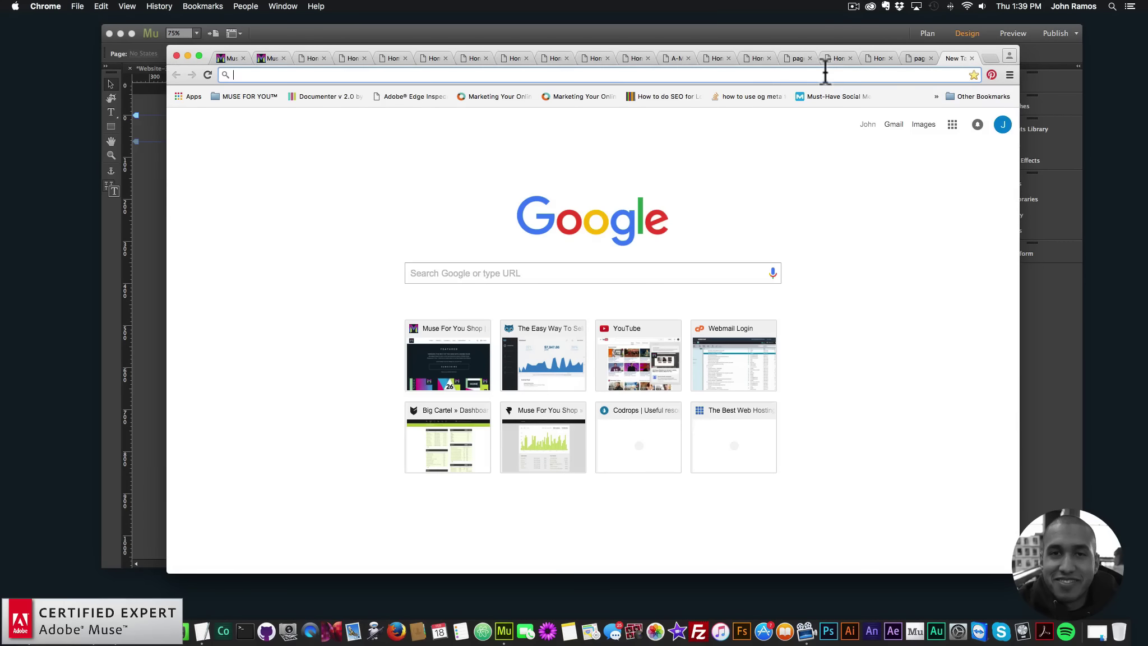
text(font)
key(BackSpace)
text(awesome)
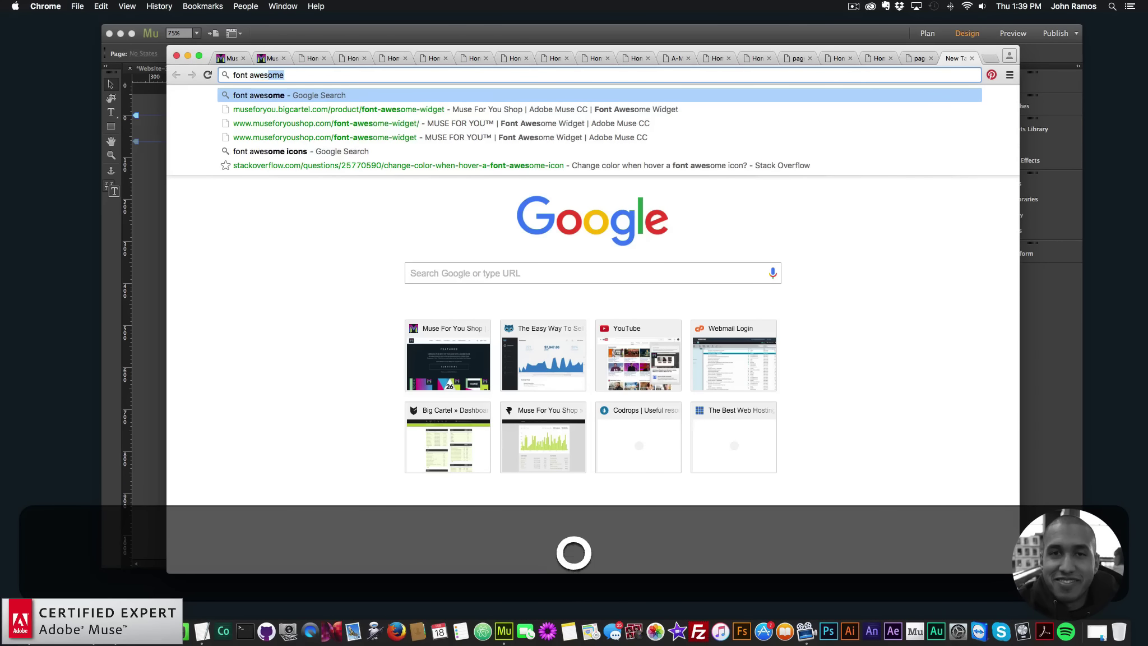
key(Return)
click(326, 189)
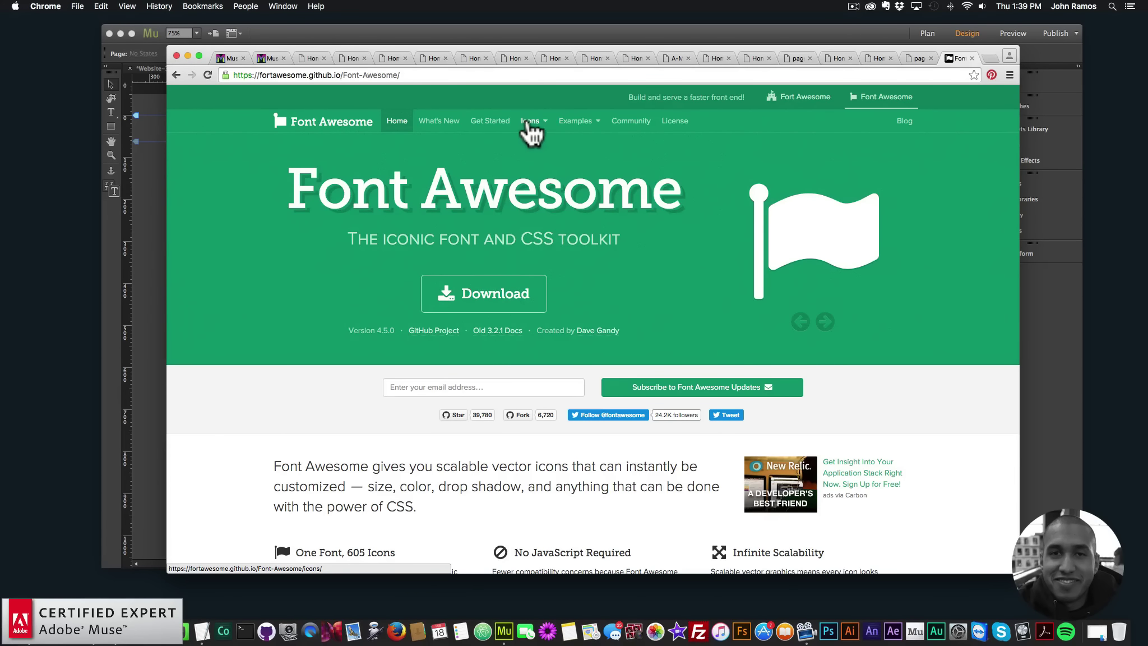
Open Font Awesome's Icons page and browse the Web Application Icons list.
scroll(379, 373, down, 10)
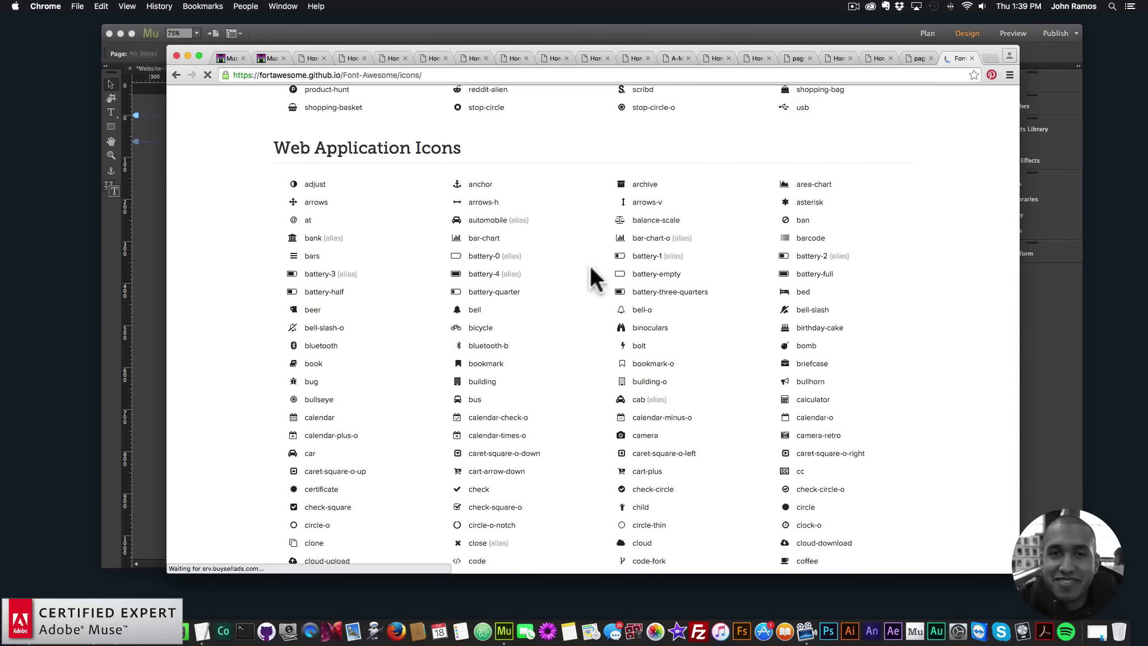
scroll(546, 213, down, 3)
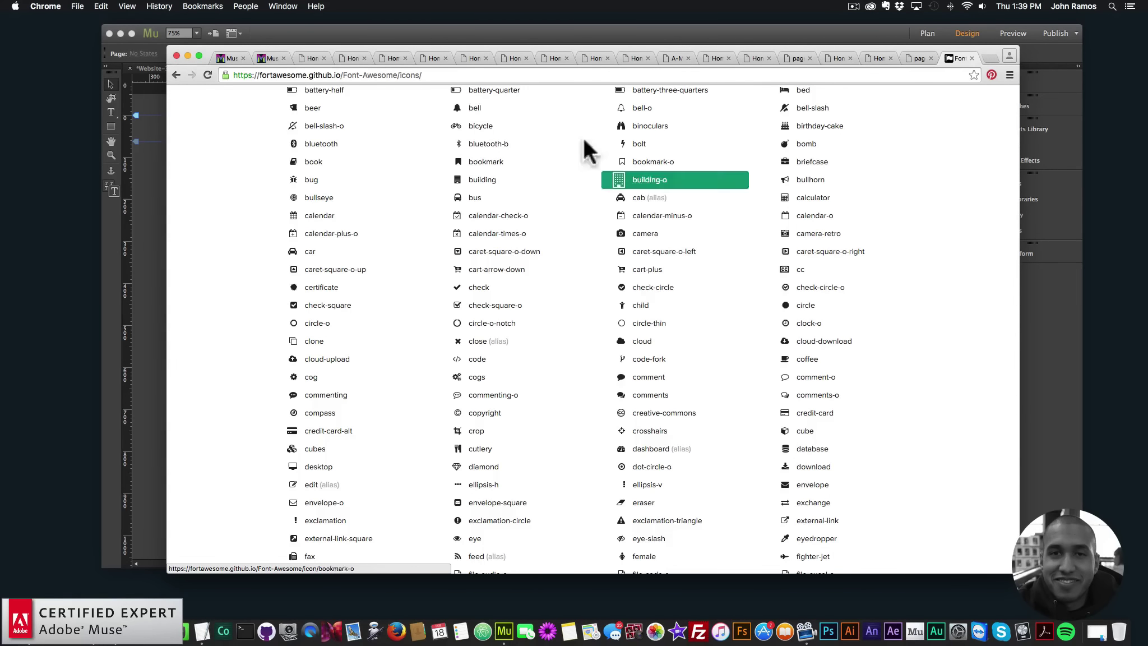
scroll(549, 235, down, 5)
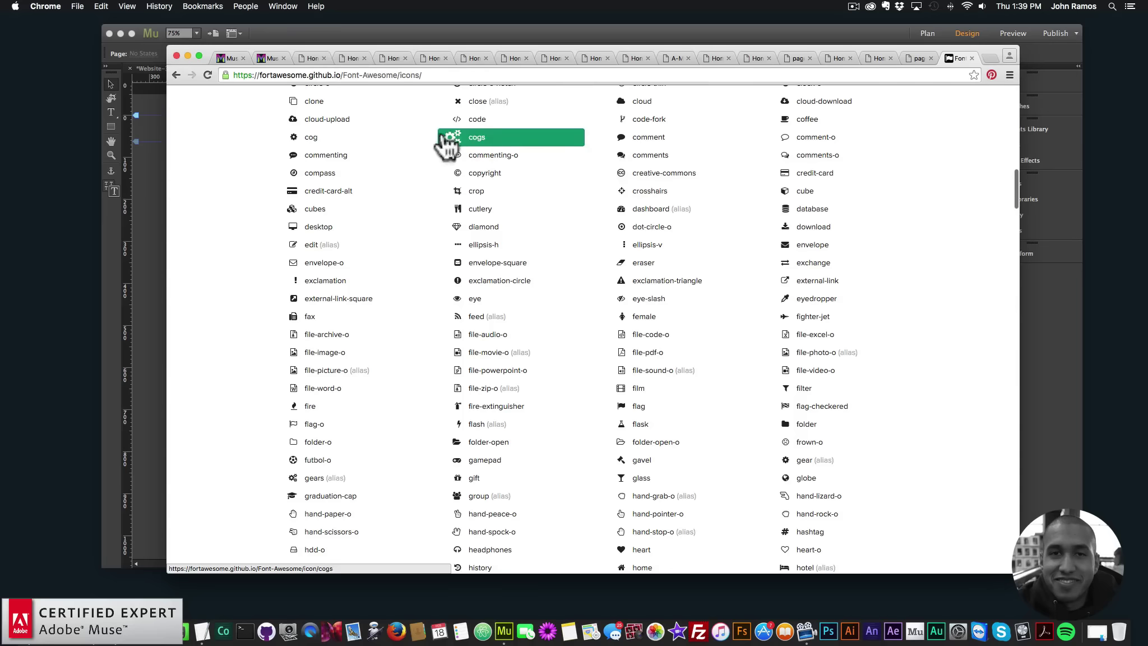
Return to the page1 preview and follow the side menu's Home link.
click(386, 32)
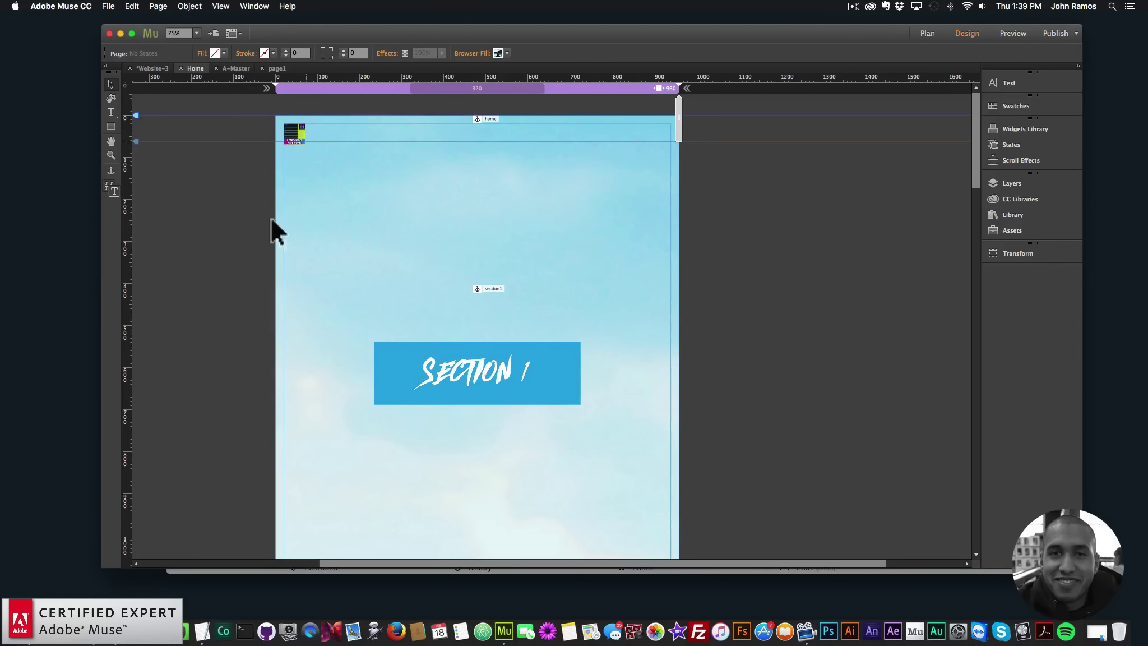
key(super+Tab)
click(920, 58)
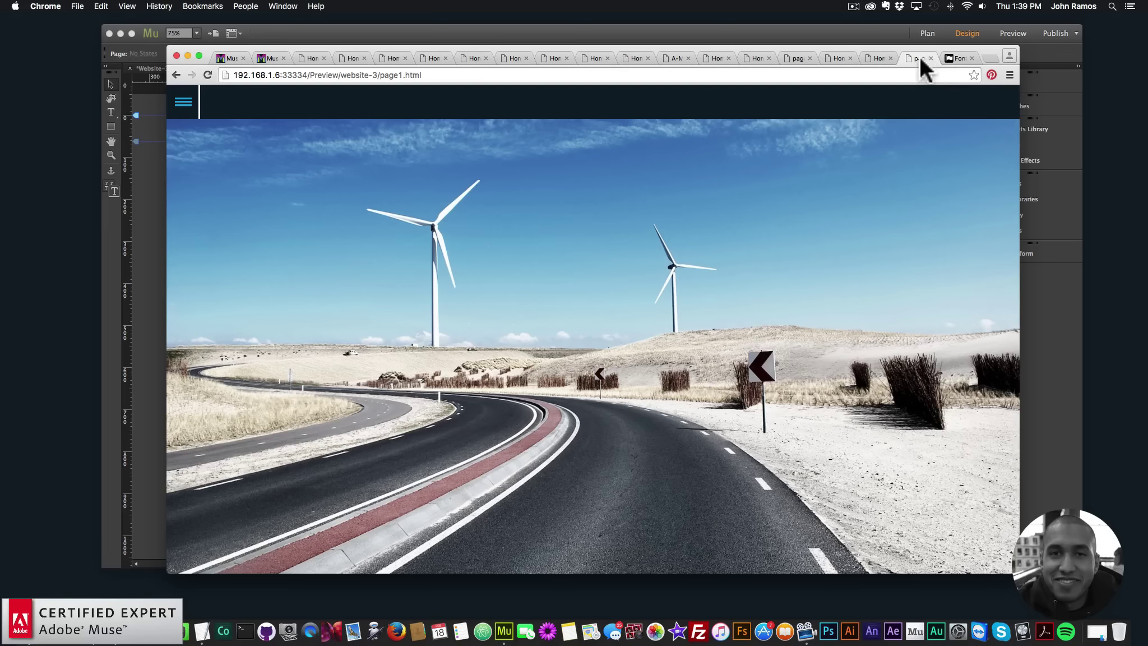
click(183, 101)
click(210, 140)
Follow the side menu's Section 5 link to section2 on page1, and return to the Home page through the menu.
click(183, 103)
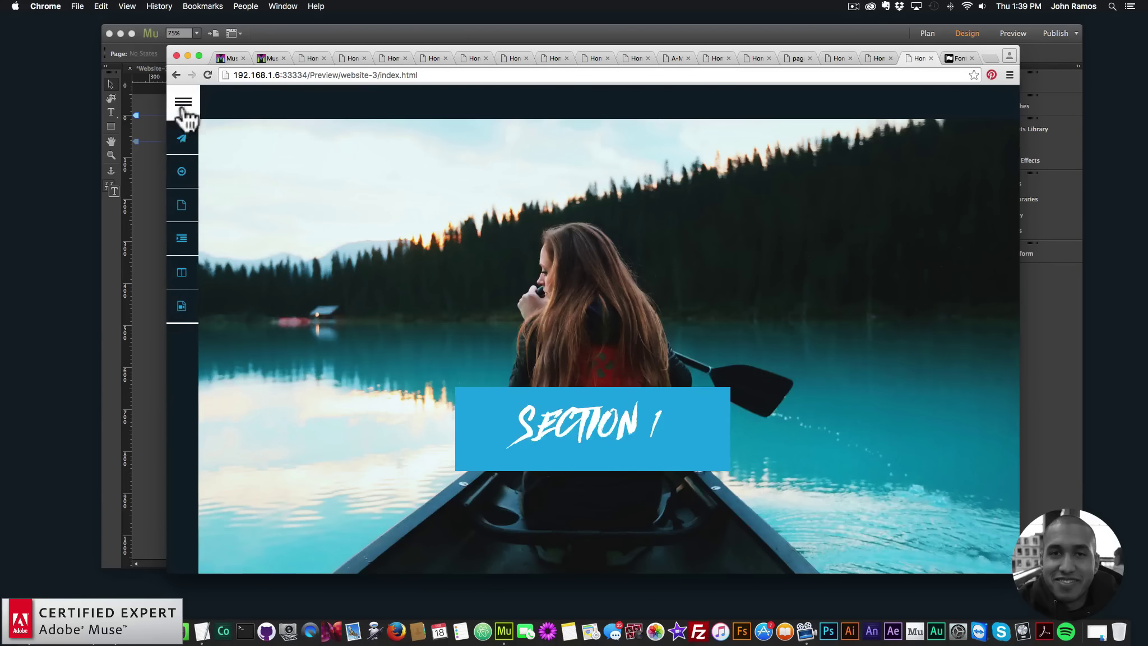
click(227, 303)
click(183, 102)
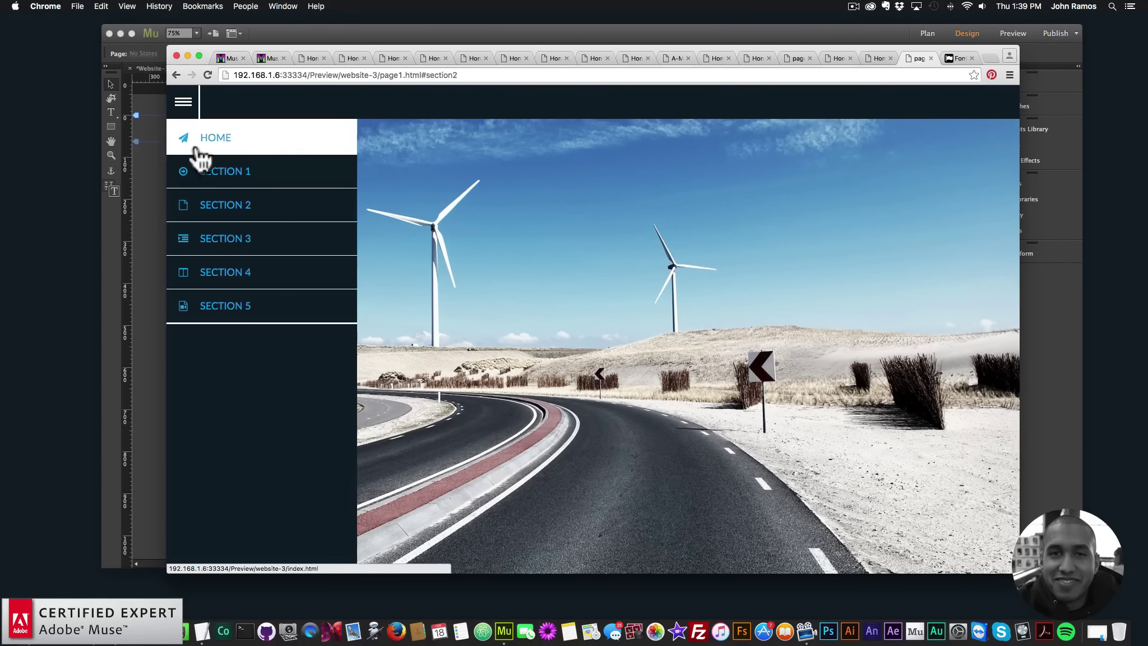
click(196, 140)
Follow the side menu's Section 3 link on the Home page and close the menu.
click(222, 238)
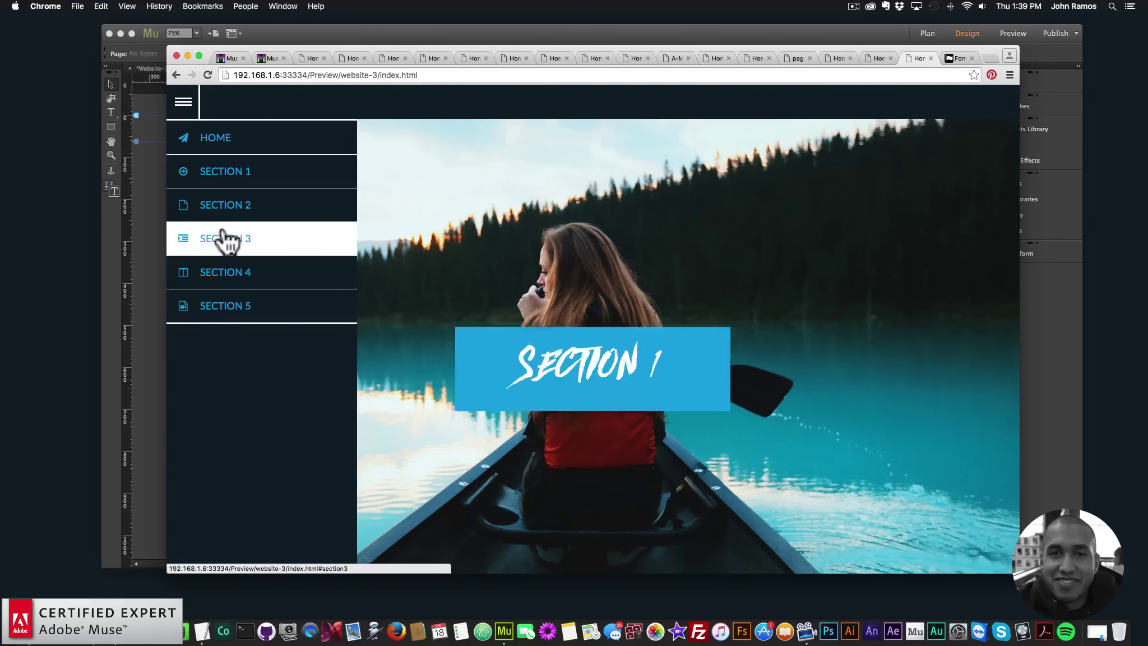
click(548, 322)
click(183, 102)
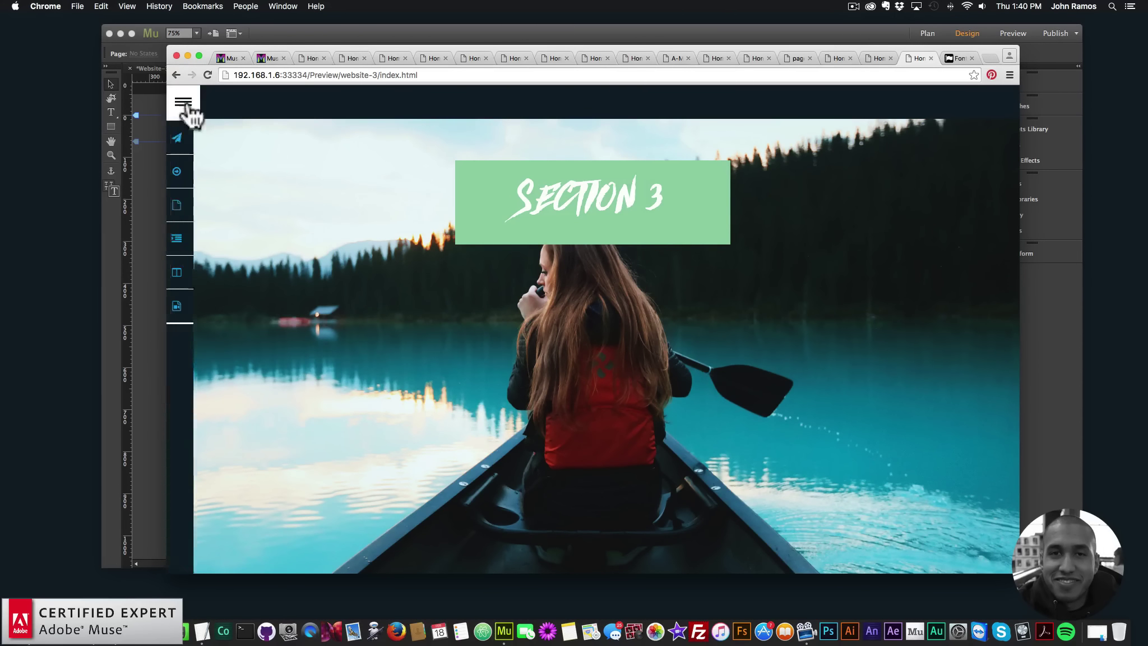
Narrow the browser window and reopen the side menu to check its responsive layout.
drag(1011, 272, 918, 308)
click(680, 383)
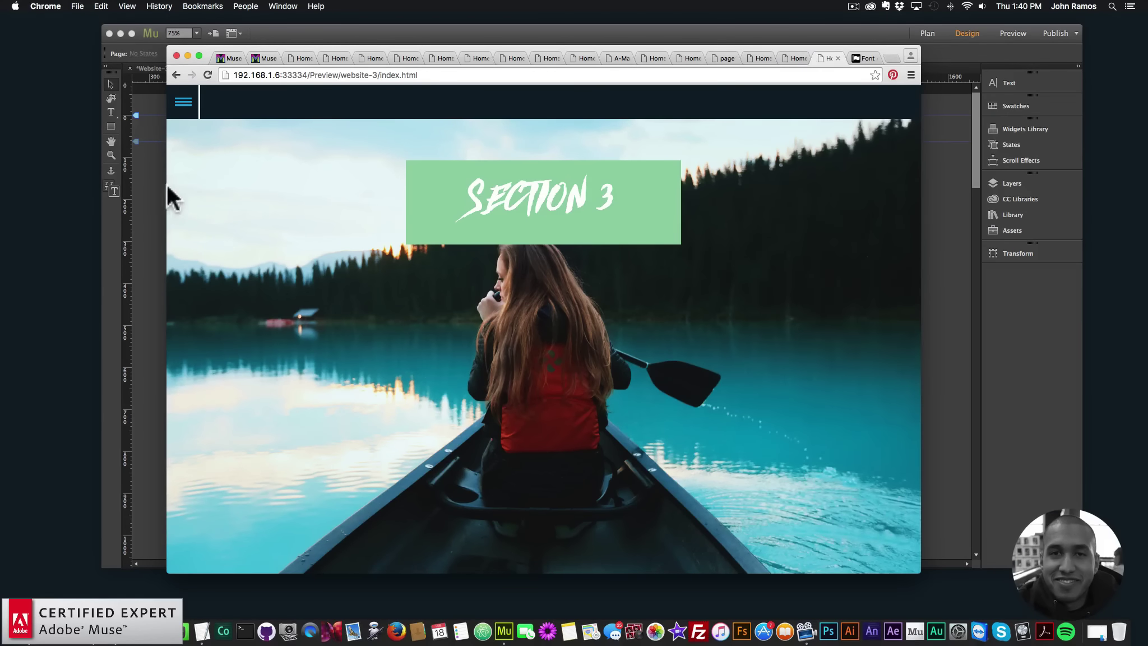
click(180, 127)
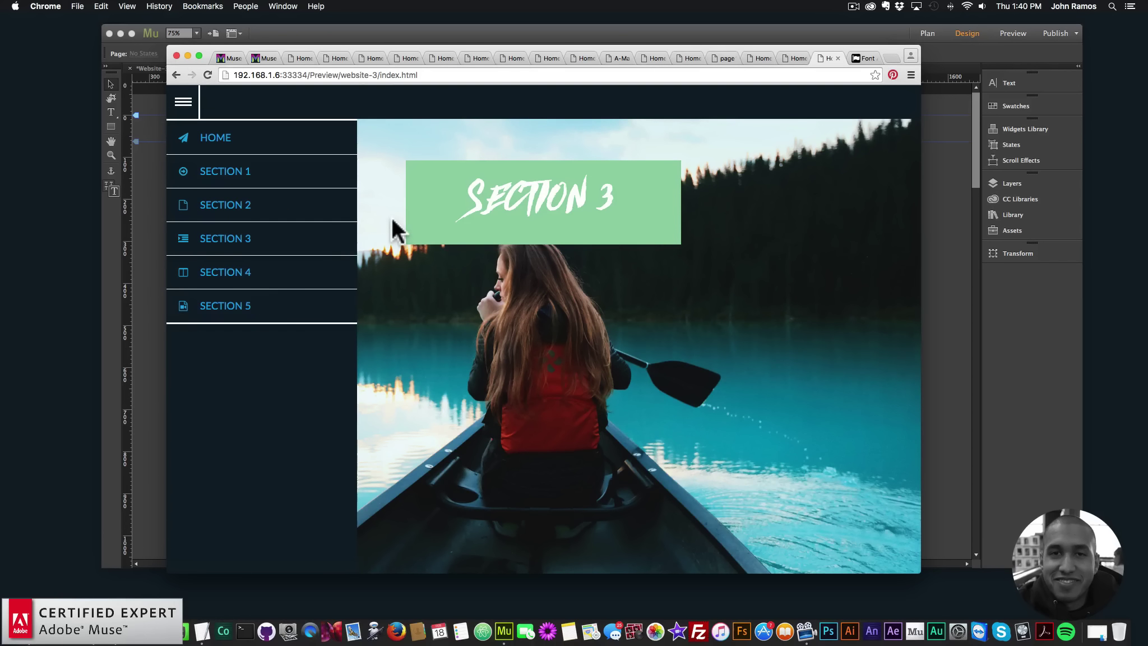
Switch to Adobe Muse, open the A-Master page from the site plan and open the Responsive Side Menu widget's options.
click(155, 187)
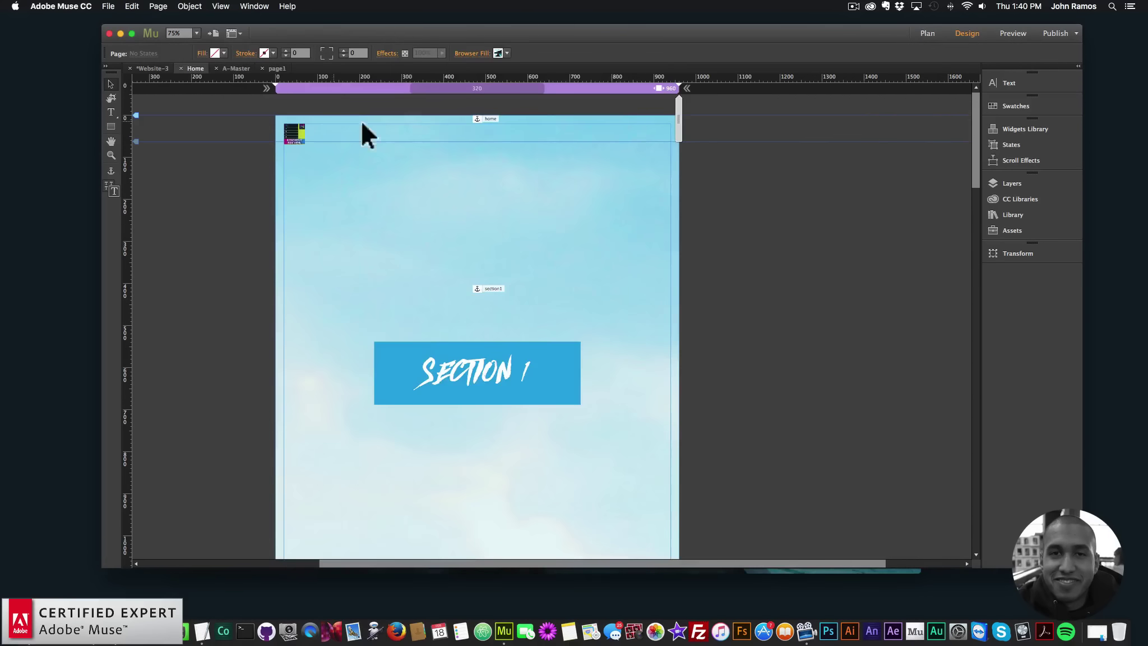
click(925, 30)
double_click(184, 501)
click(315, 128)
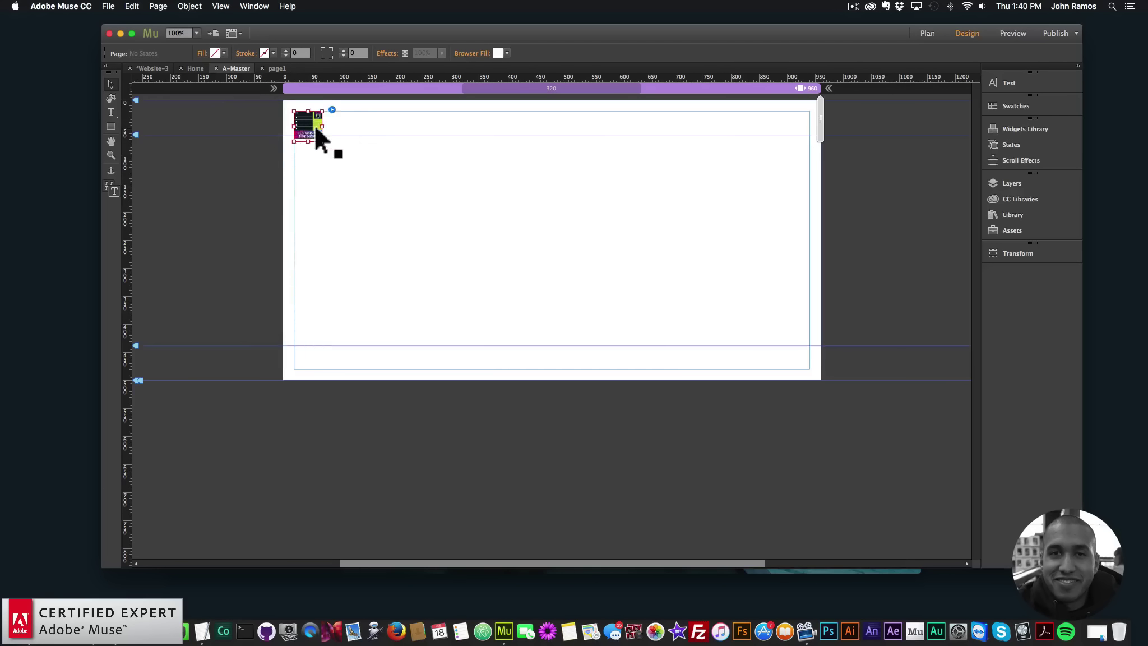
click(331, 109)
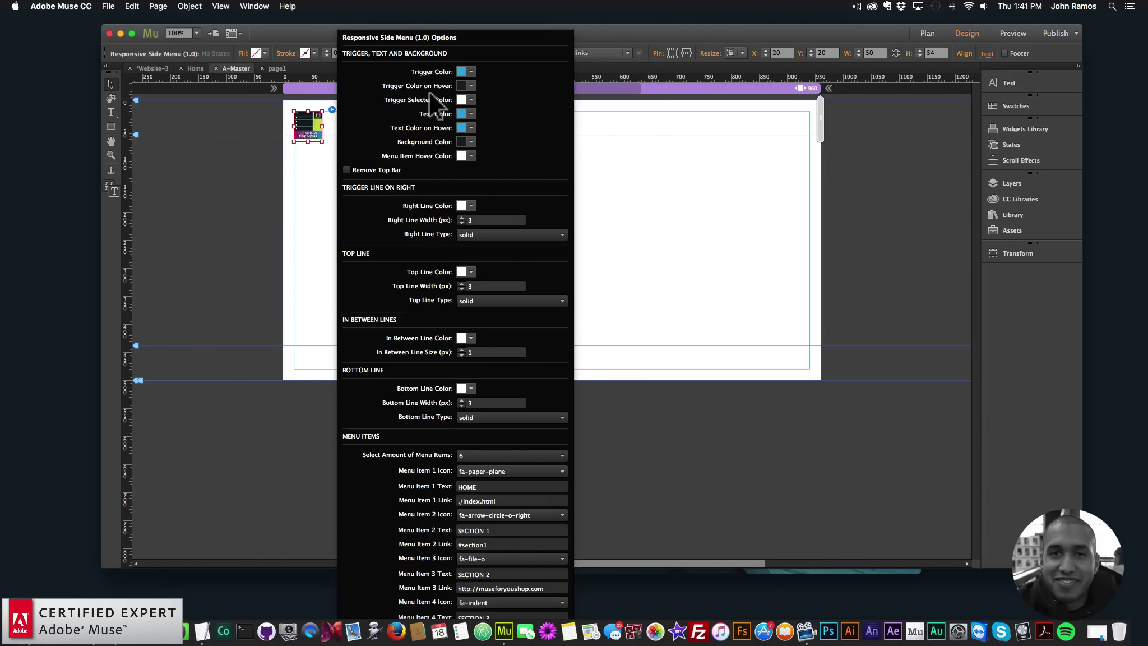
Try the dotted Right Line Type for the menu trigger and set it back to solid.
click(474, 234)
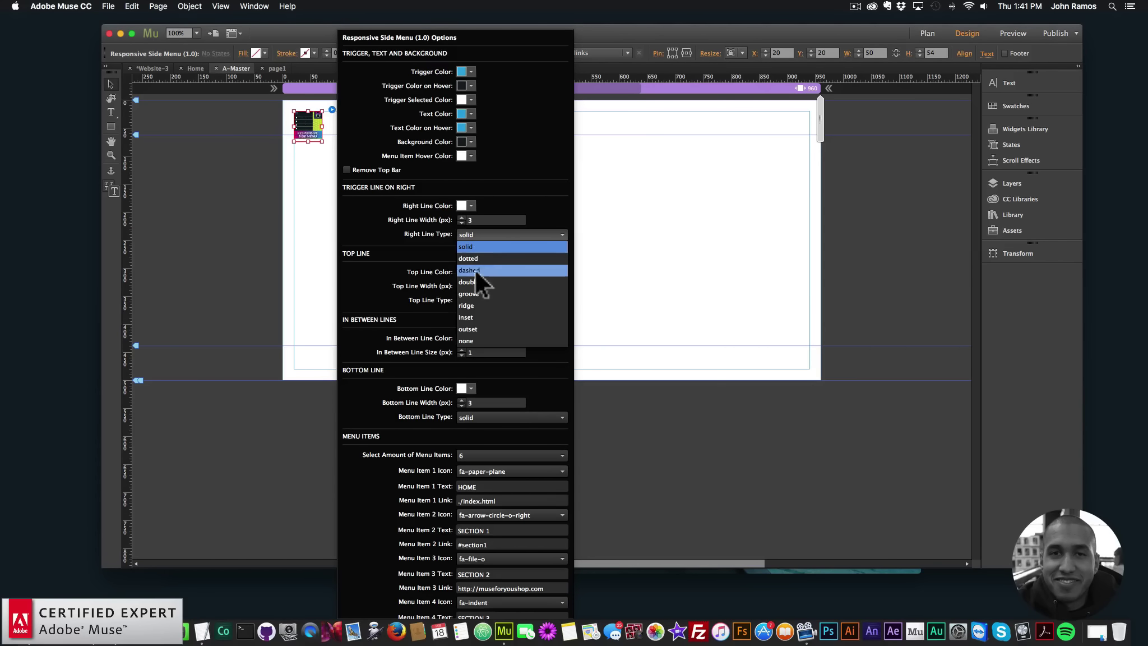
click(473, 259)
click(475, 299)
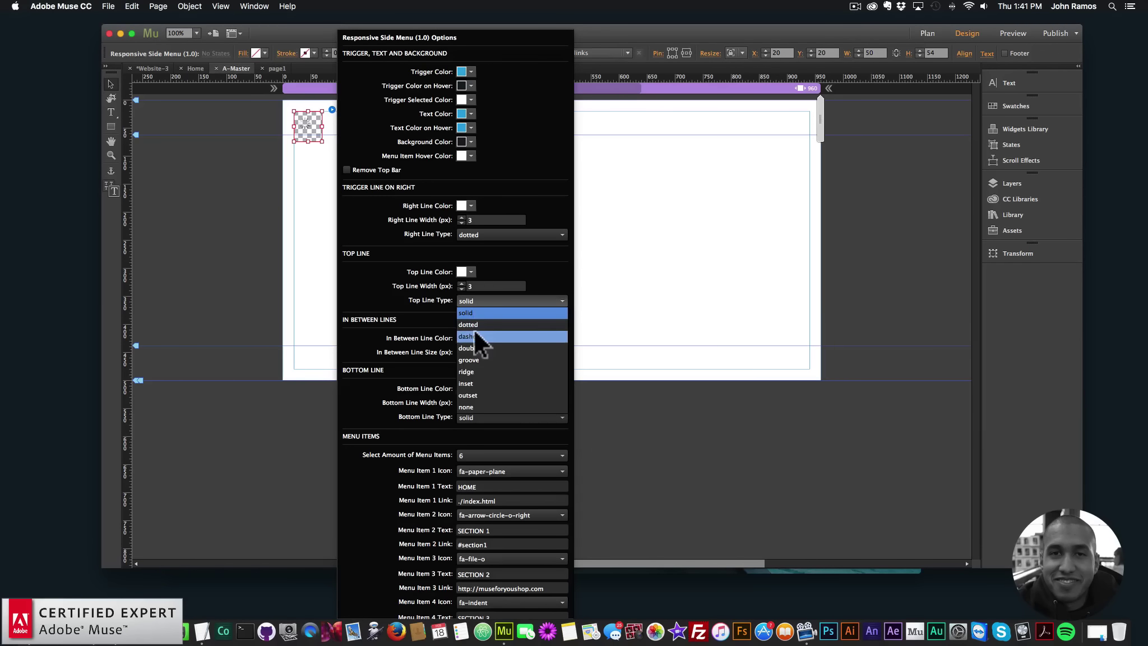
click(362, 285)
click(485, 235)
click(478, 245)
Set the side menu's Top Line Type and Bottom Line Type to dotted and close the widget options.
click(481, 301)
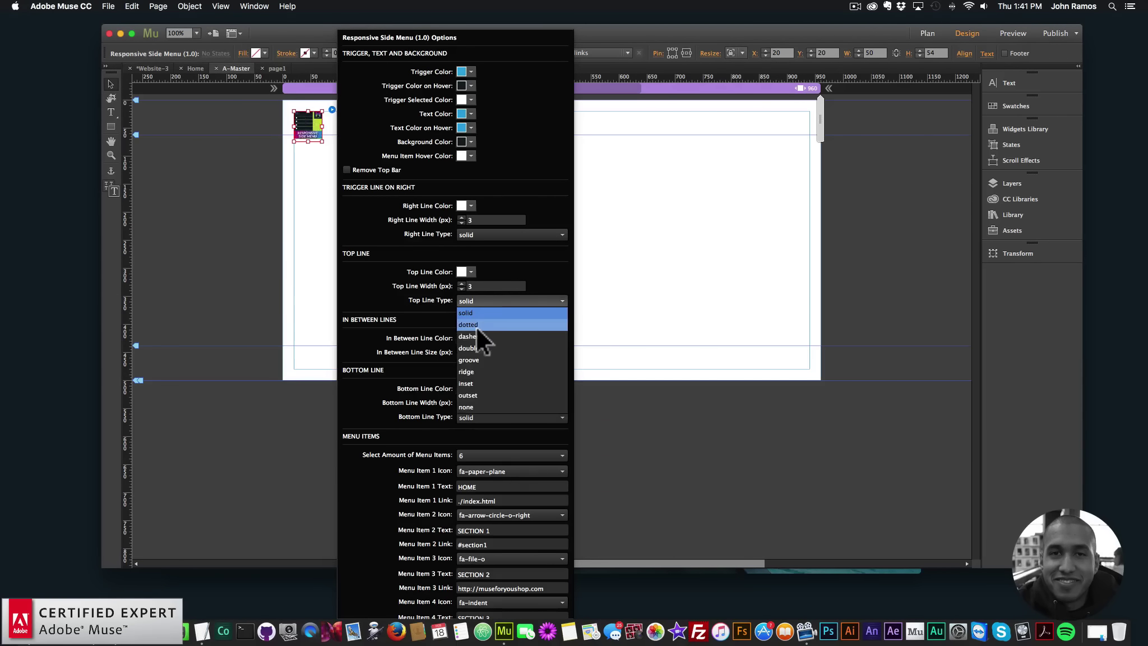
click(476, 326)
click(470, 419)
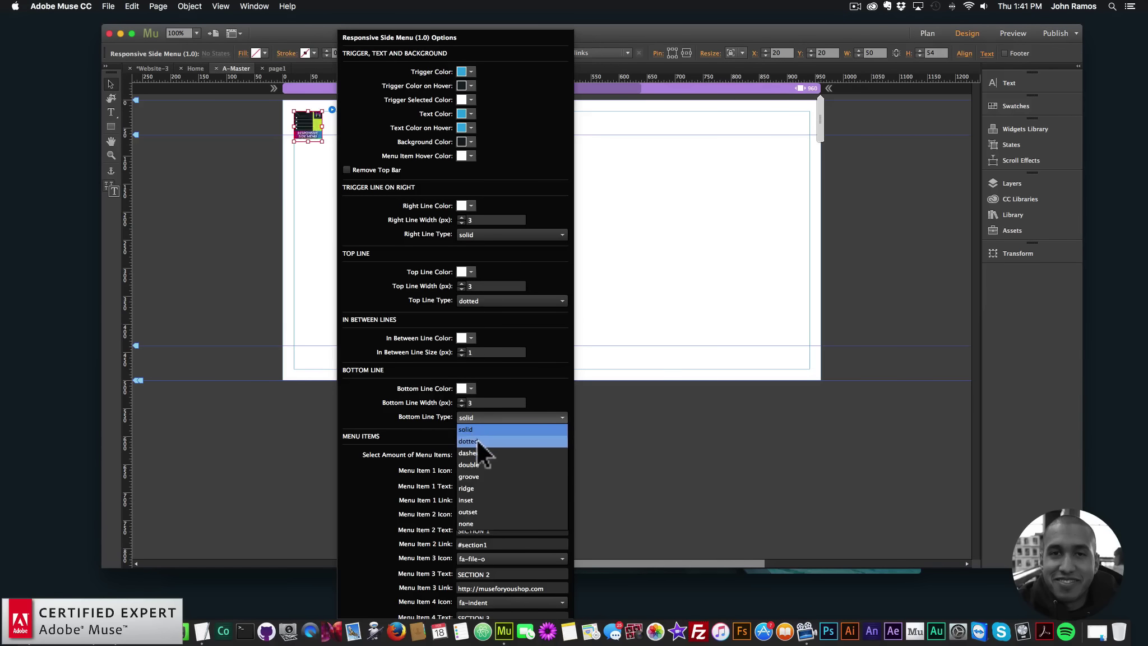
click(476, 440)
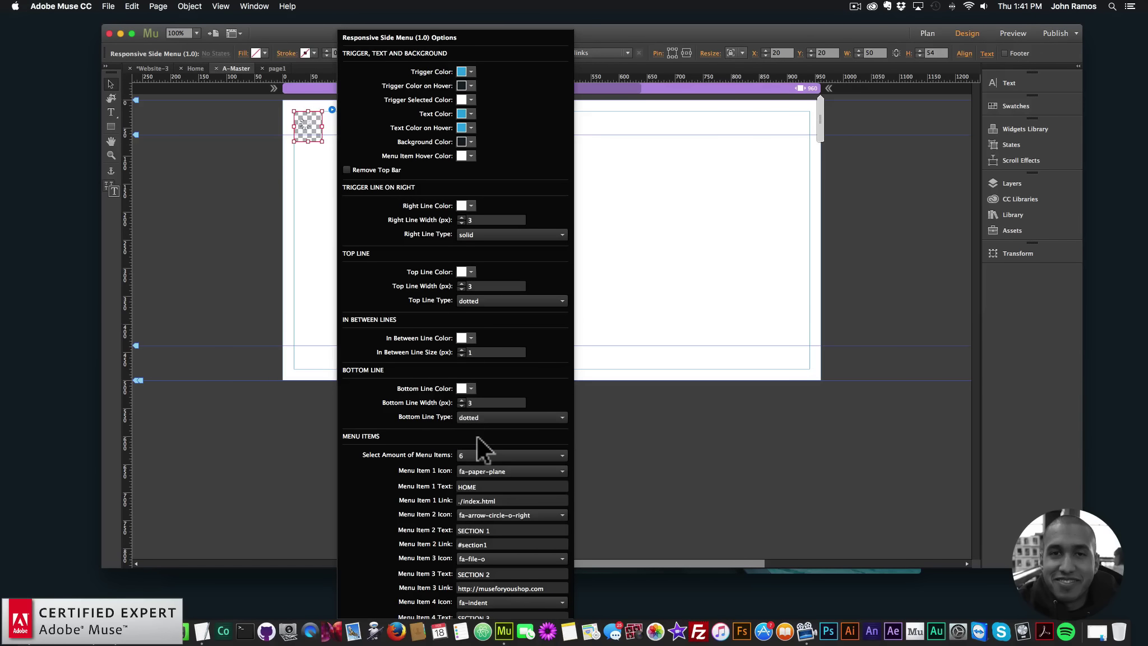
click(658, 301)
Open the Home page from the site plan and preview the page in the browser.
click(930, 33)
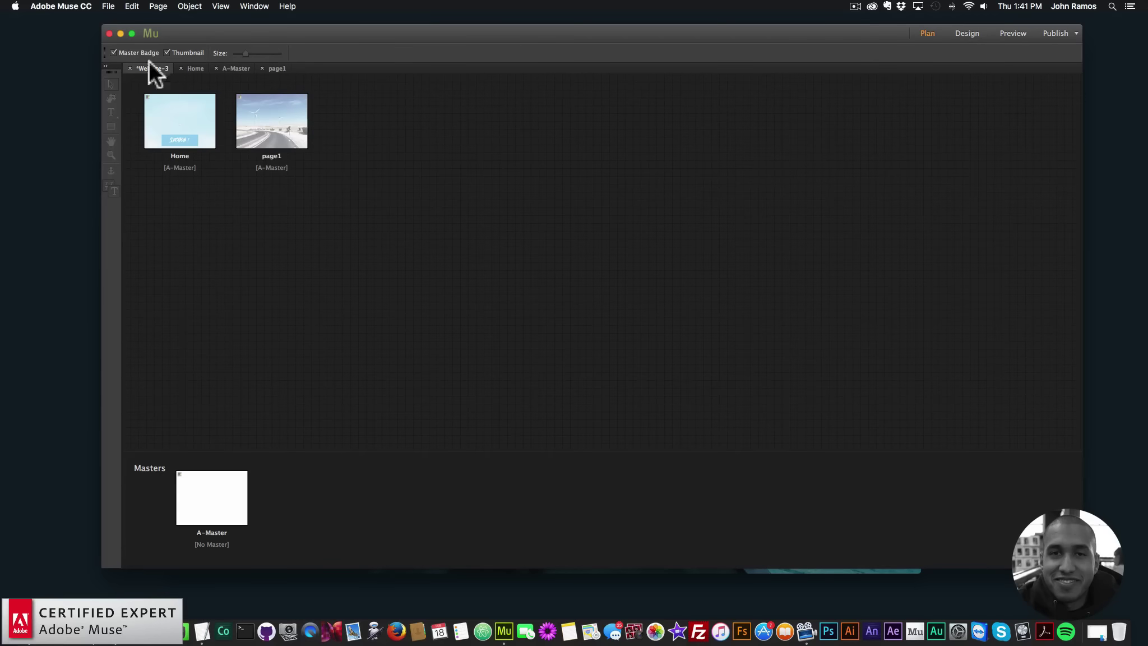
double_click(178, 132)
click(108, 6)
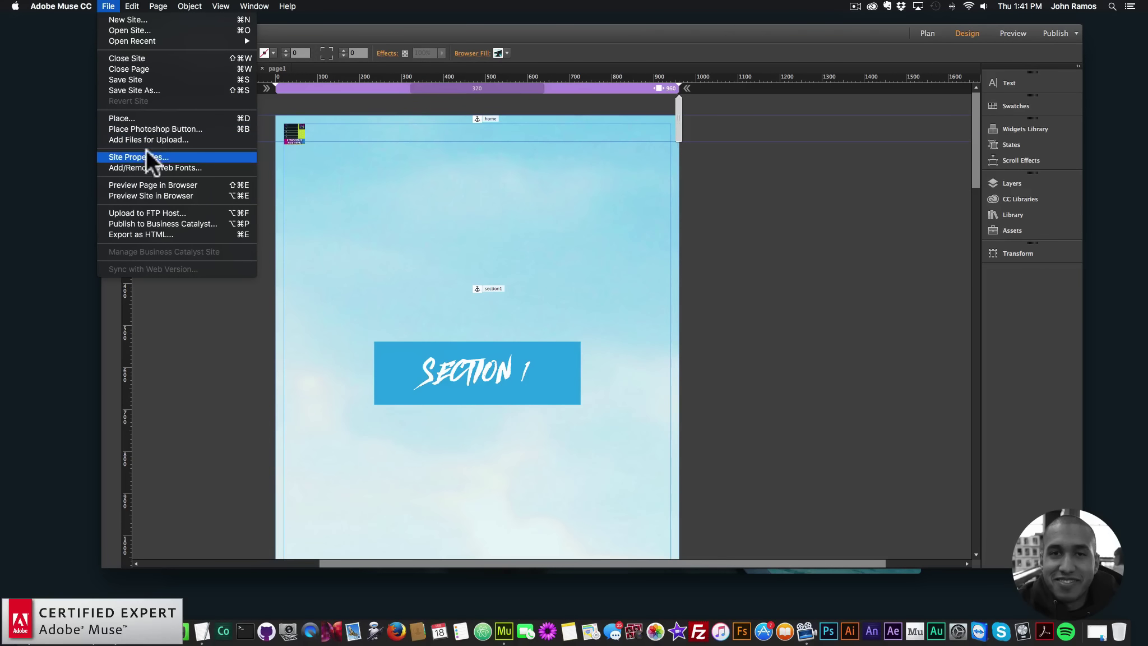
click(142, 185)
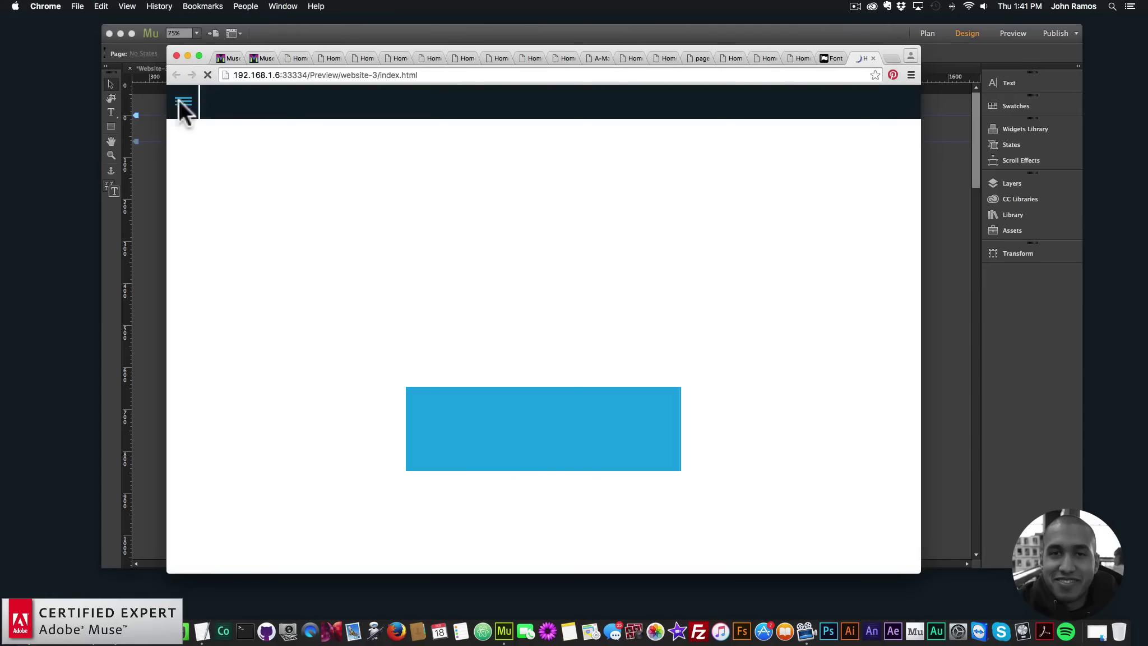
Open the side menu in the new preview to check its top and bottom line styles, and close it.
click(181, 102)
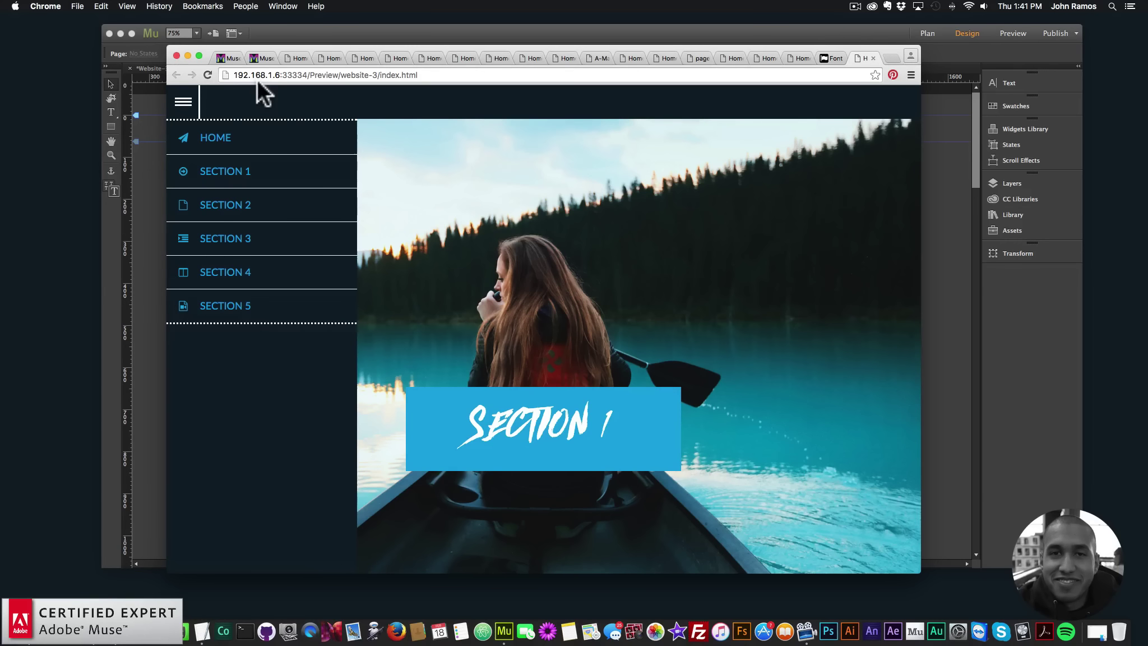
click(184, 104)
click(193, 96)
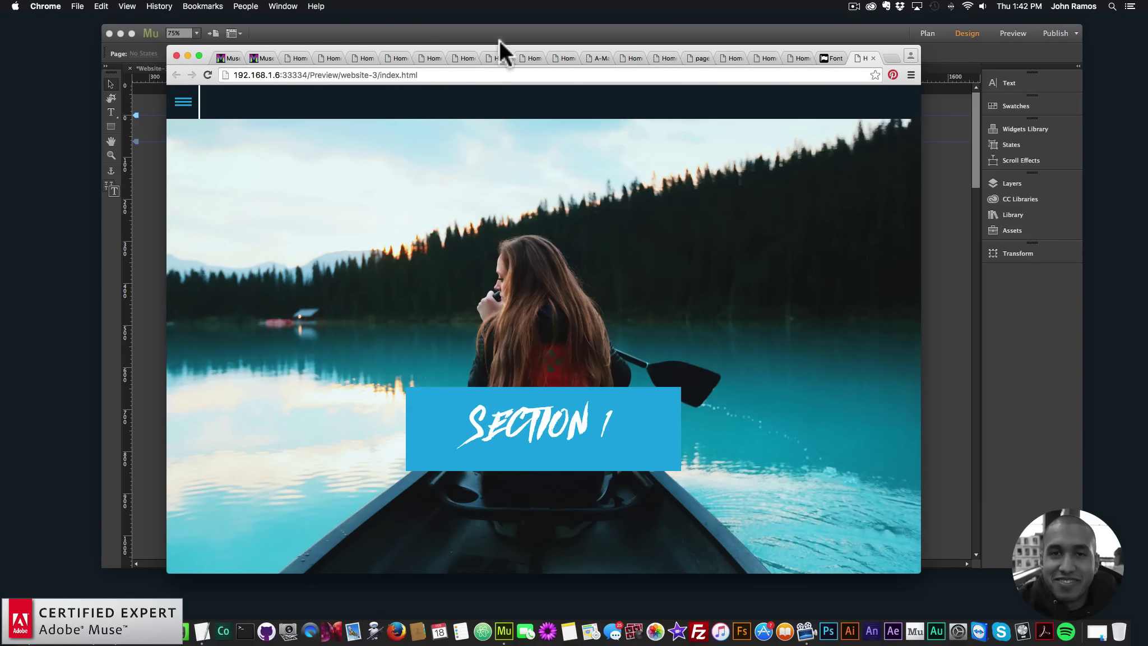
mouse_move(499, 49)
mouse_down()
mouse_move(712, 209)
mouse_move(465, 76)
mouse_move(504, 49)
mouse_up()
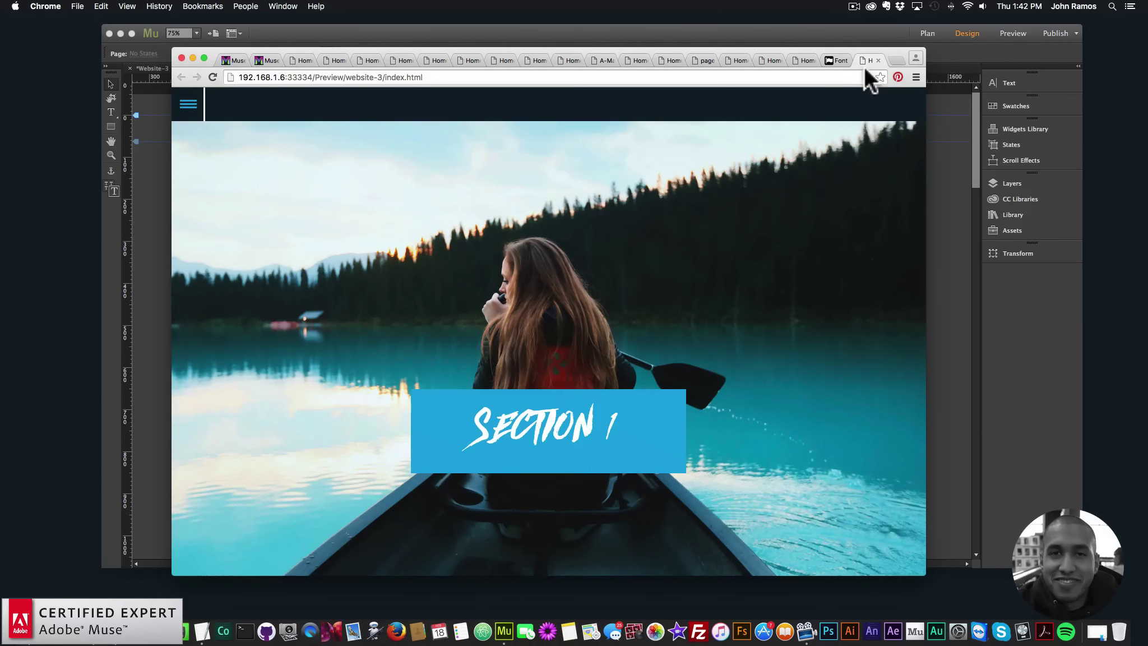
Open museforyoushop.com in a new browser tab.
click(892, 59)
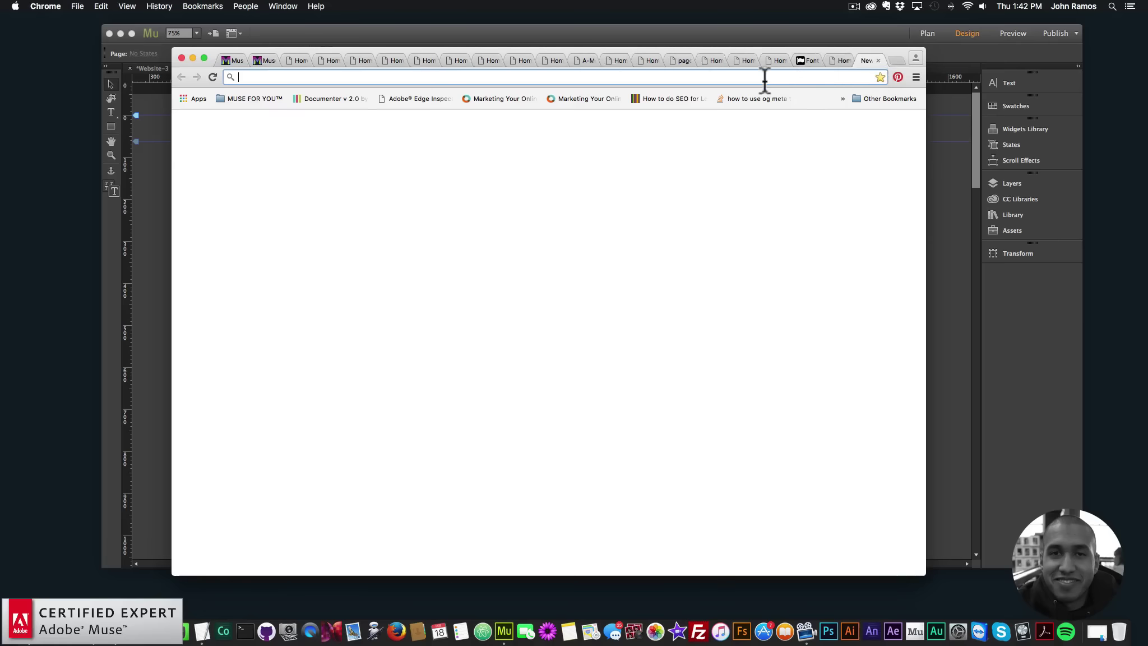
text(museforyoushop.pulleyapp.com)
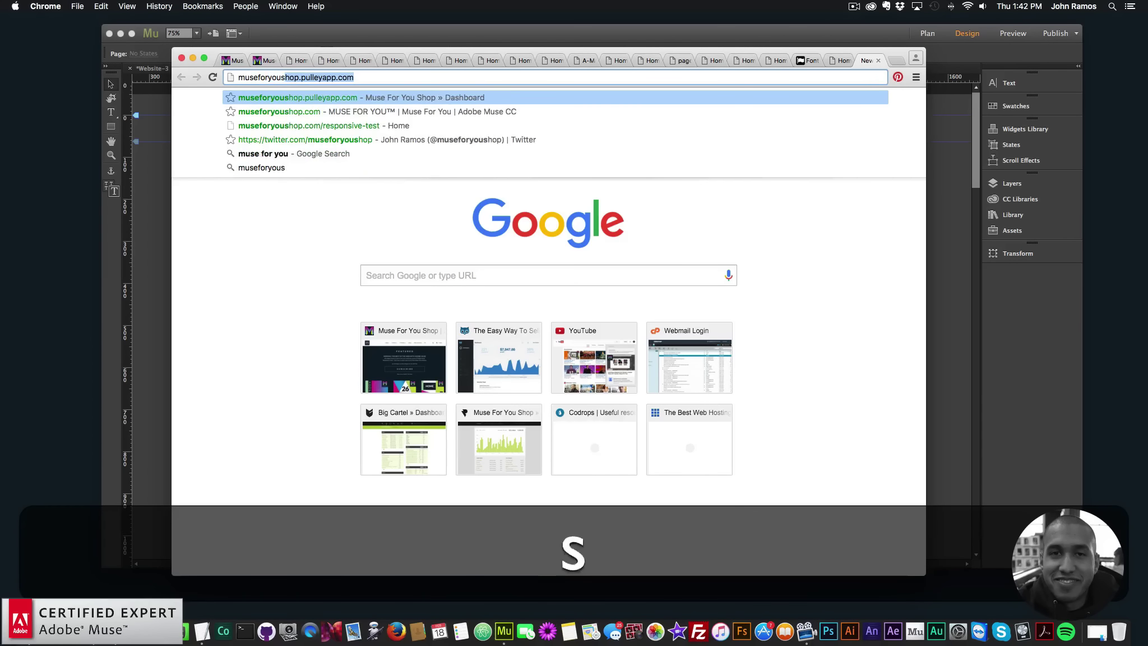
key(Return)
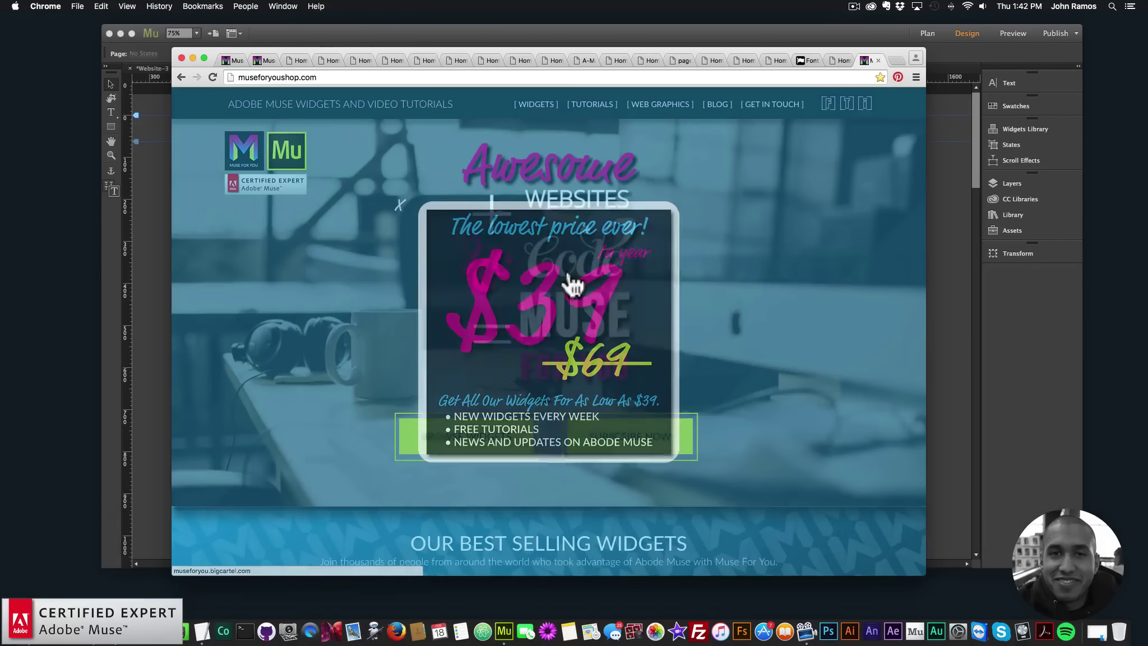
Enter the widget shop from the $39 offer and open the Responsive Side Menu Widget product page.
click(552, 326)
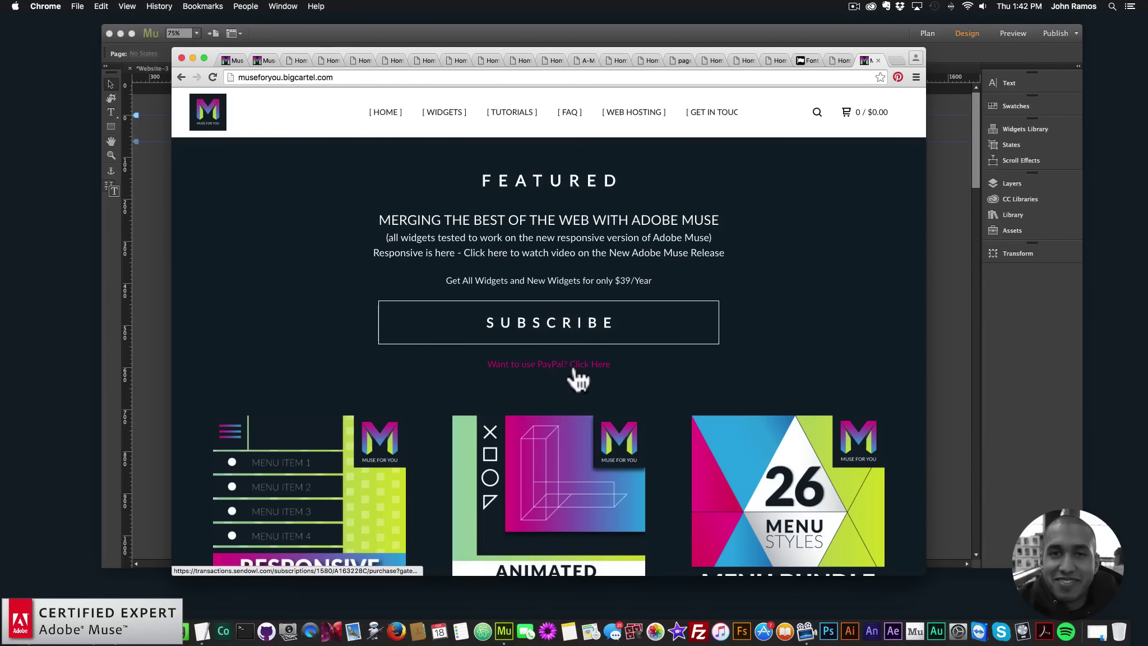
scroll(479, 381, down, 3)
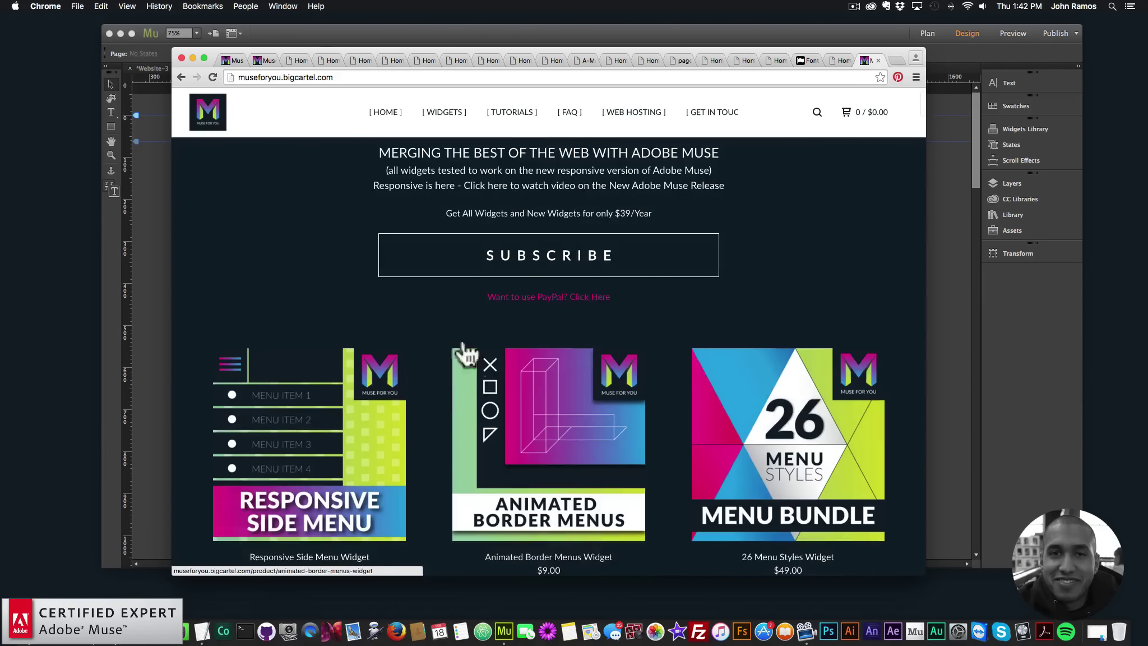
click(300, 435)
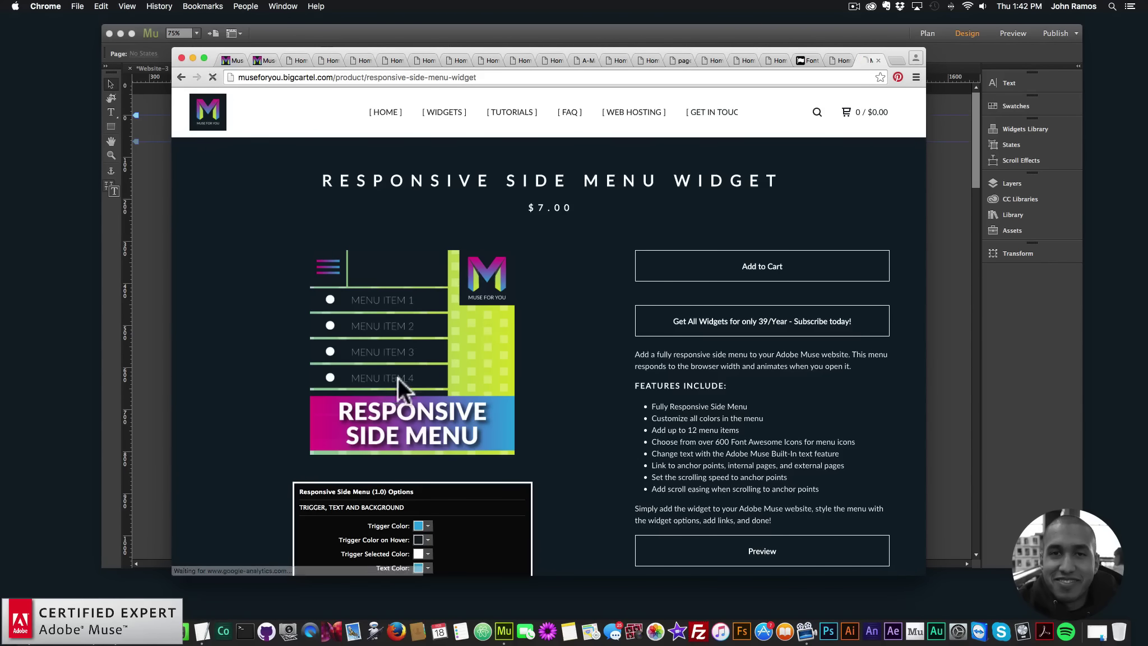